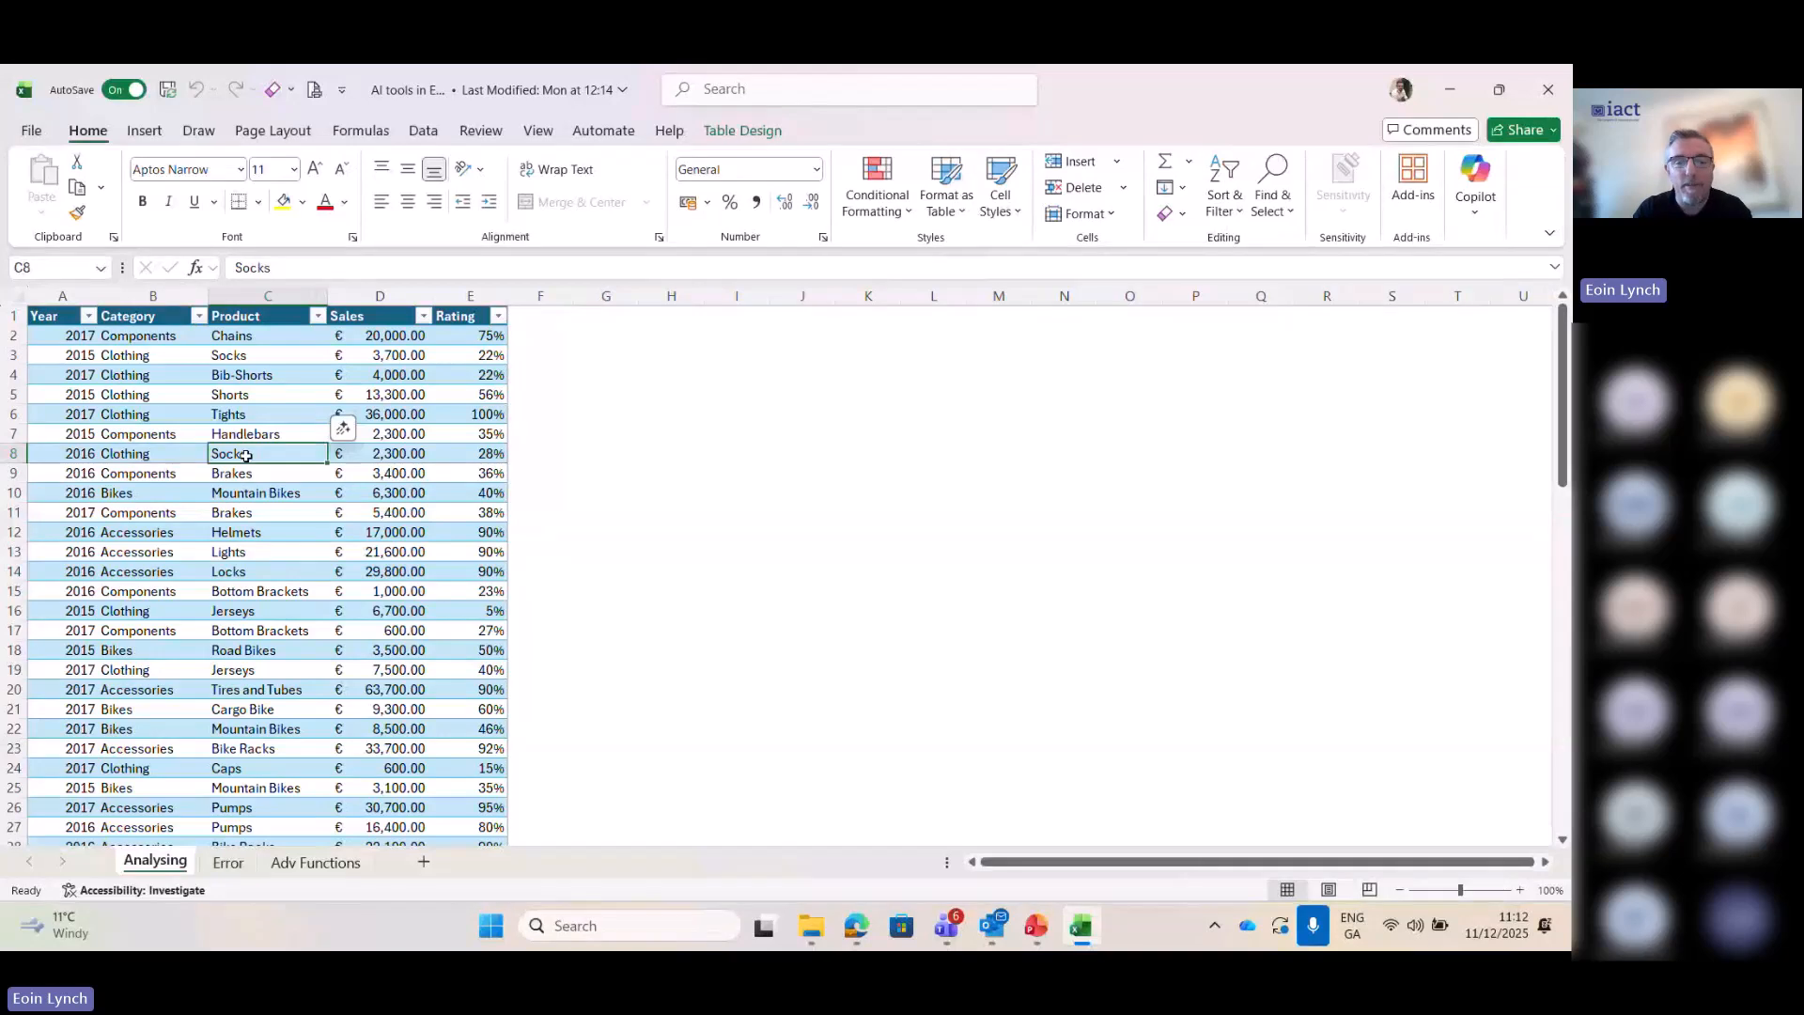
- Examine the sales table on the Analysing sheet from its header row down to its last row and the empty rows below
key(ctrl+Left)
key(ctrl+Down)
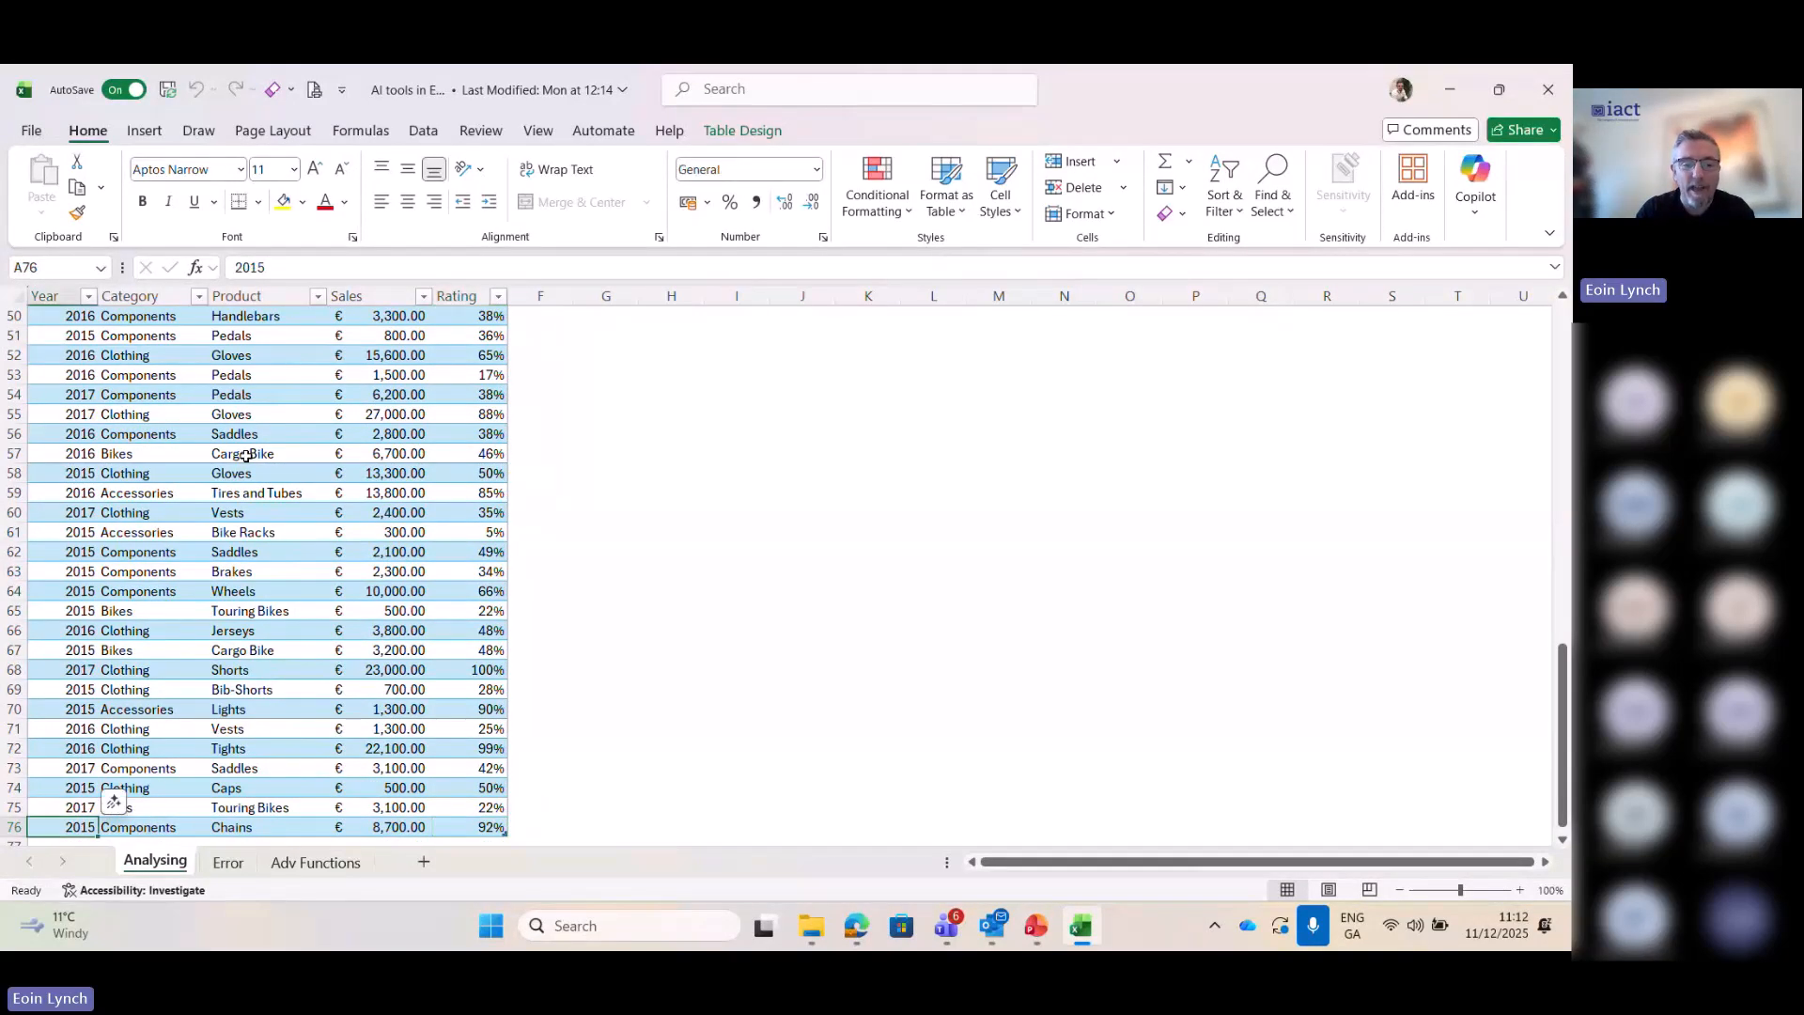
key(Down)
key(Down)
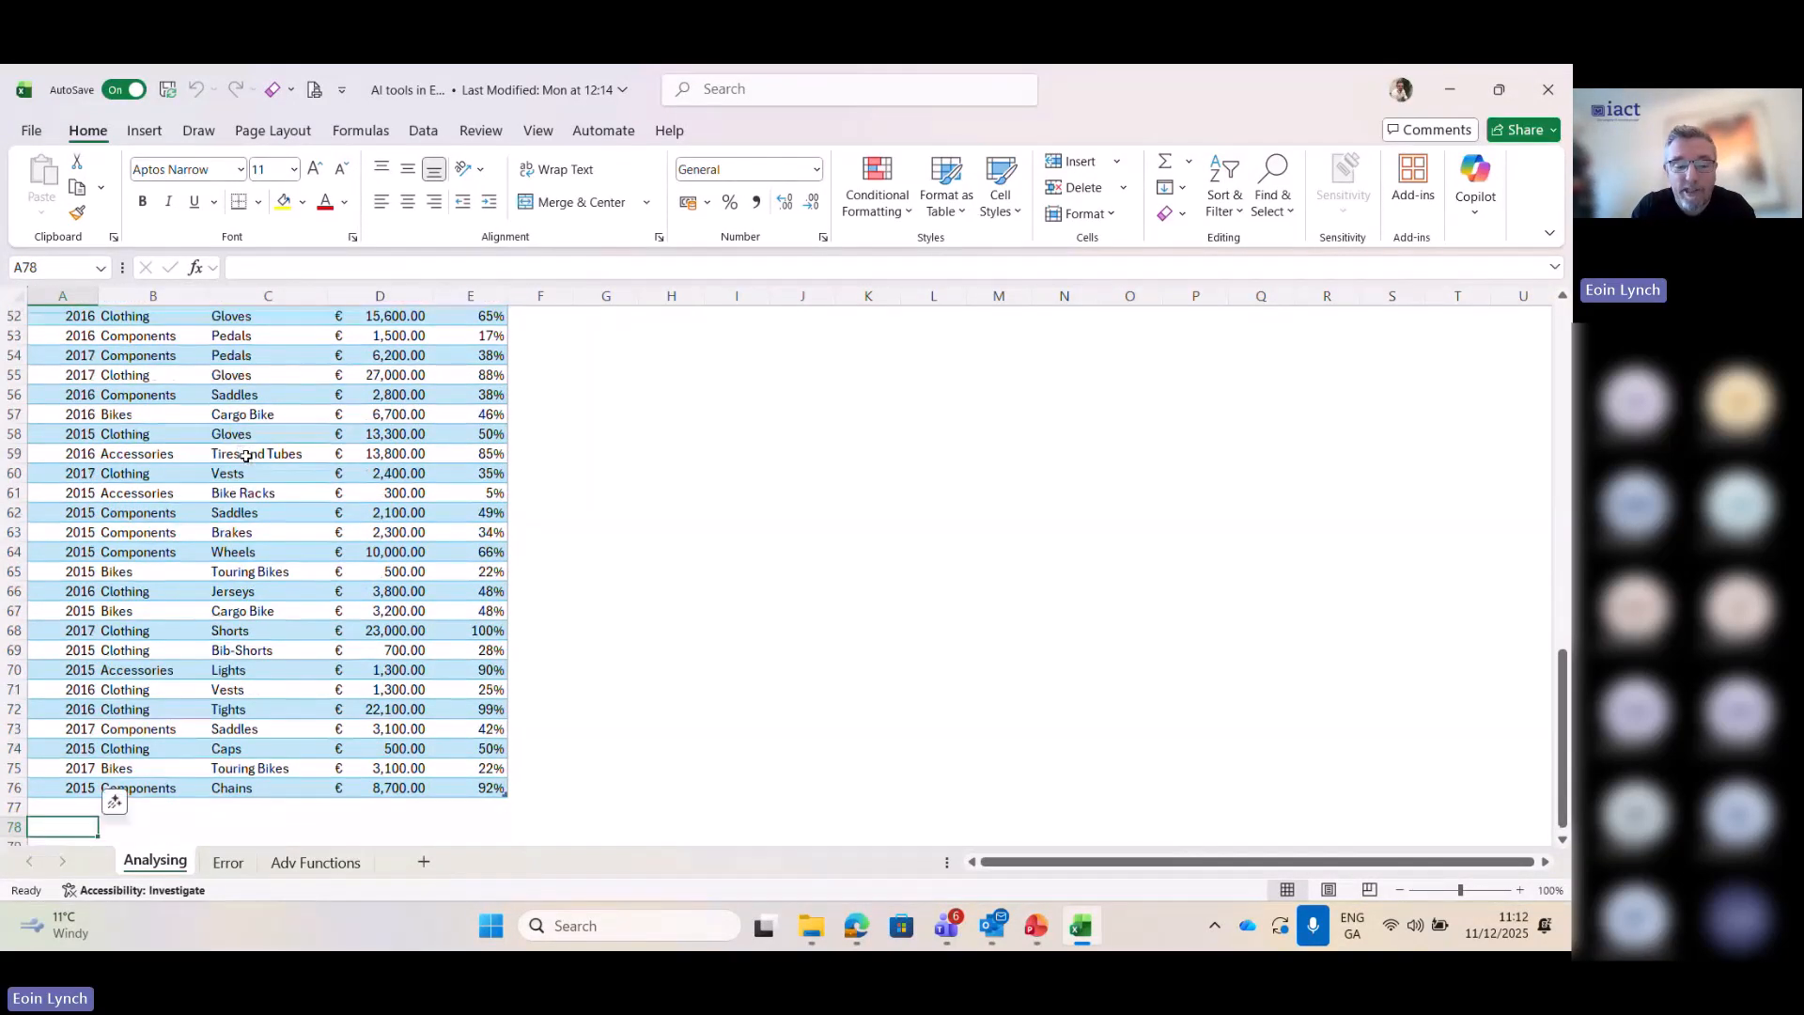
key(ctrl+Up)
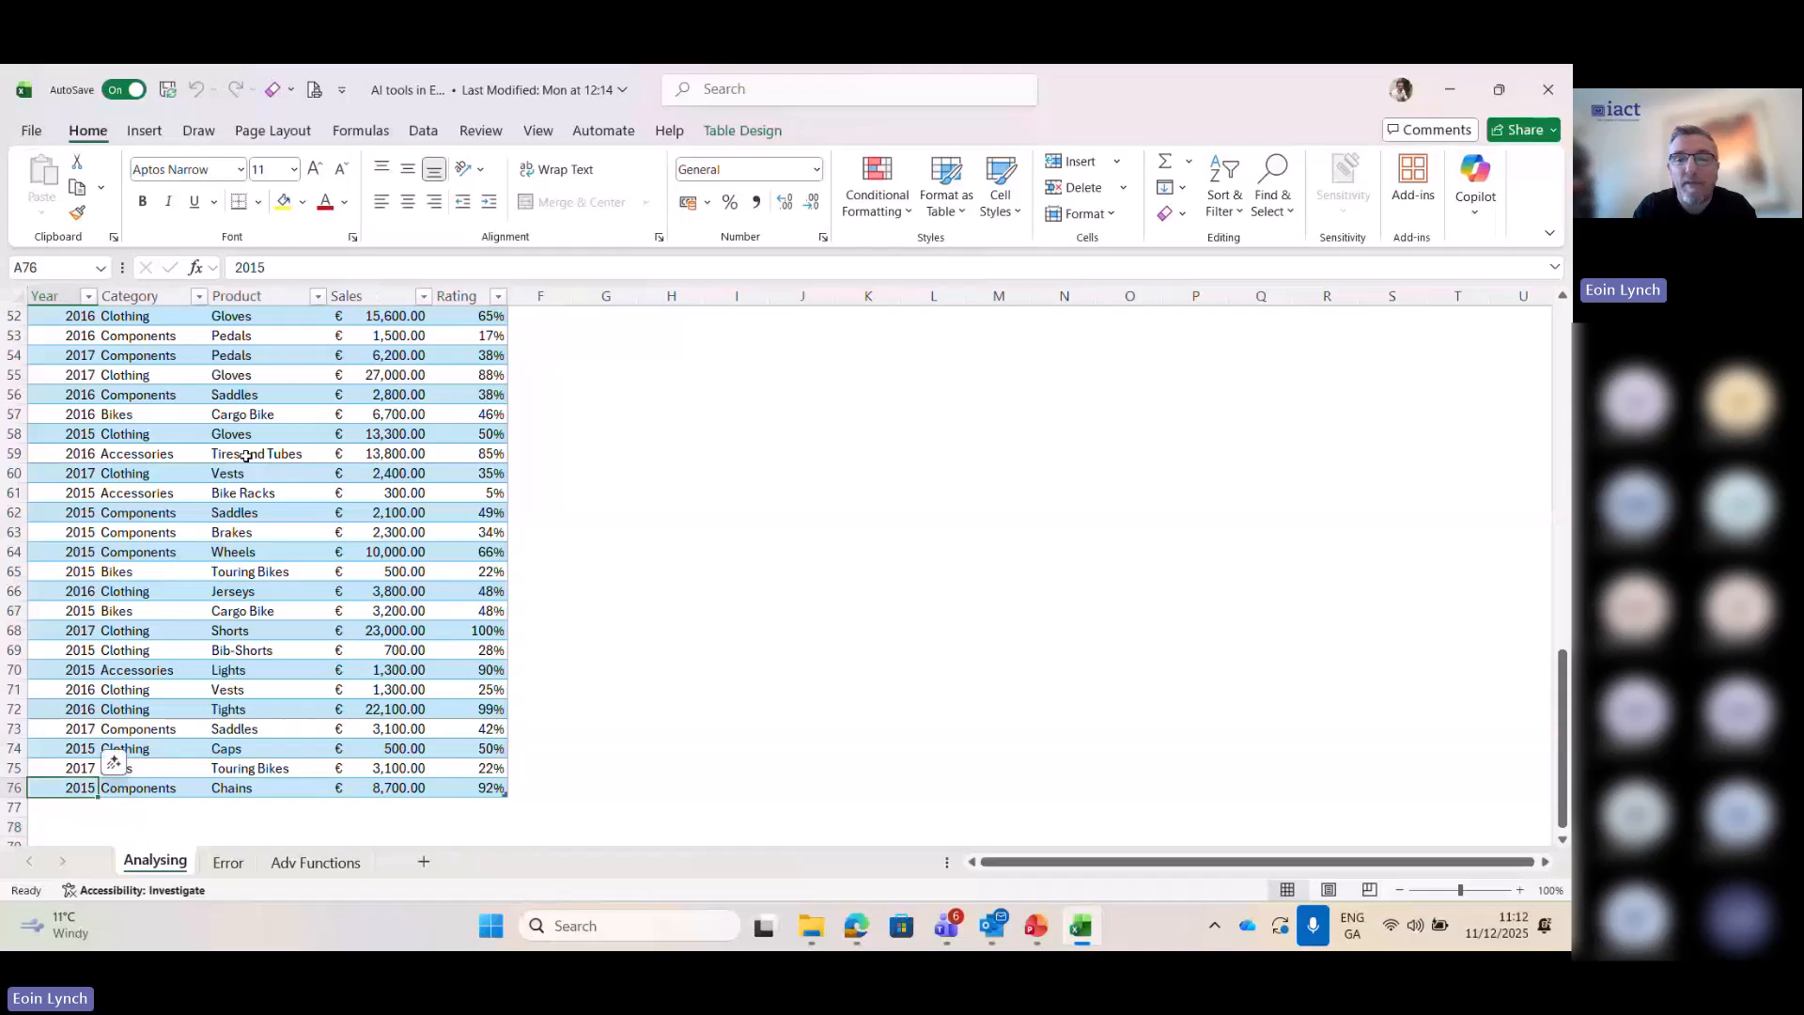
key(ctrl+Up)
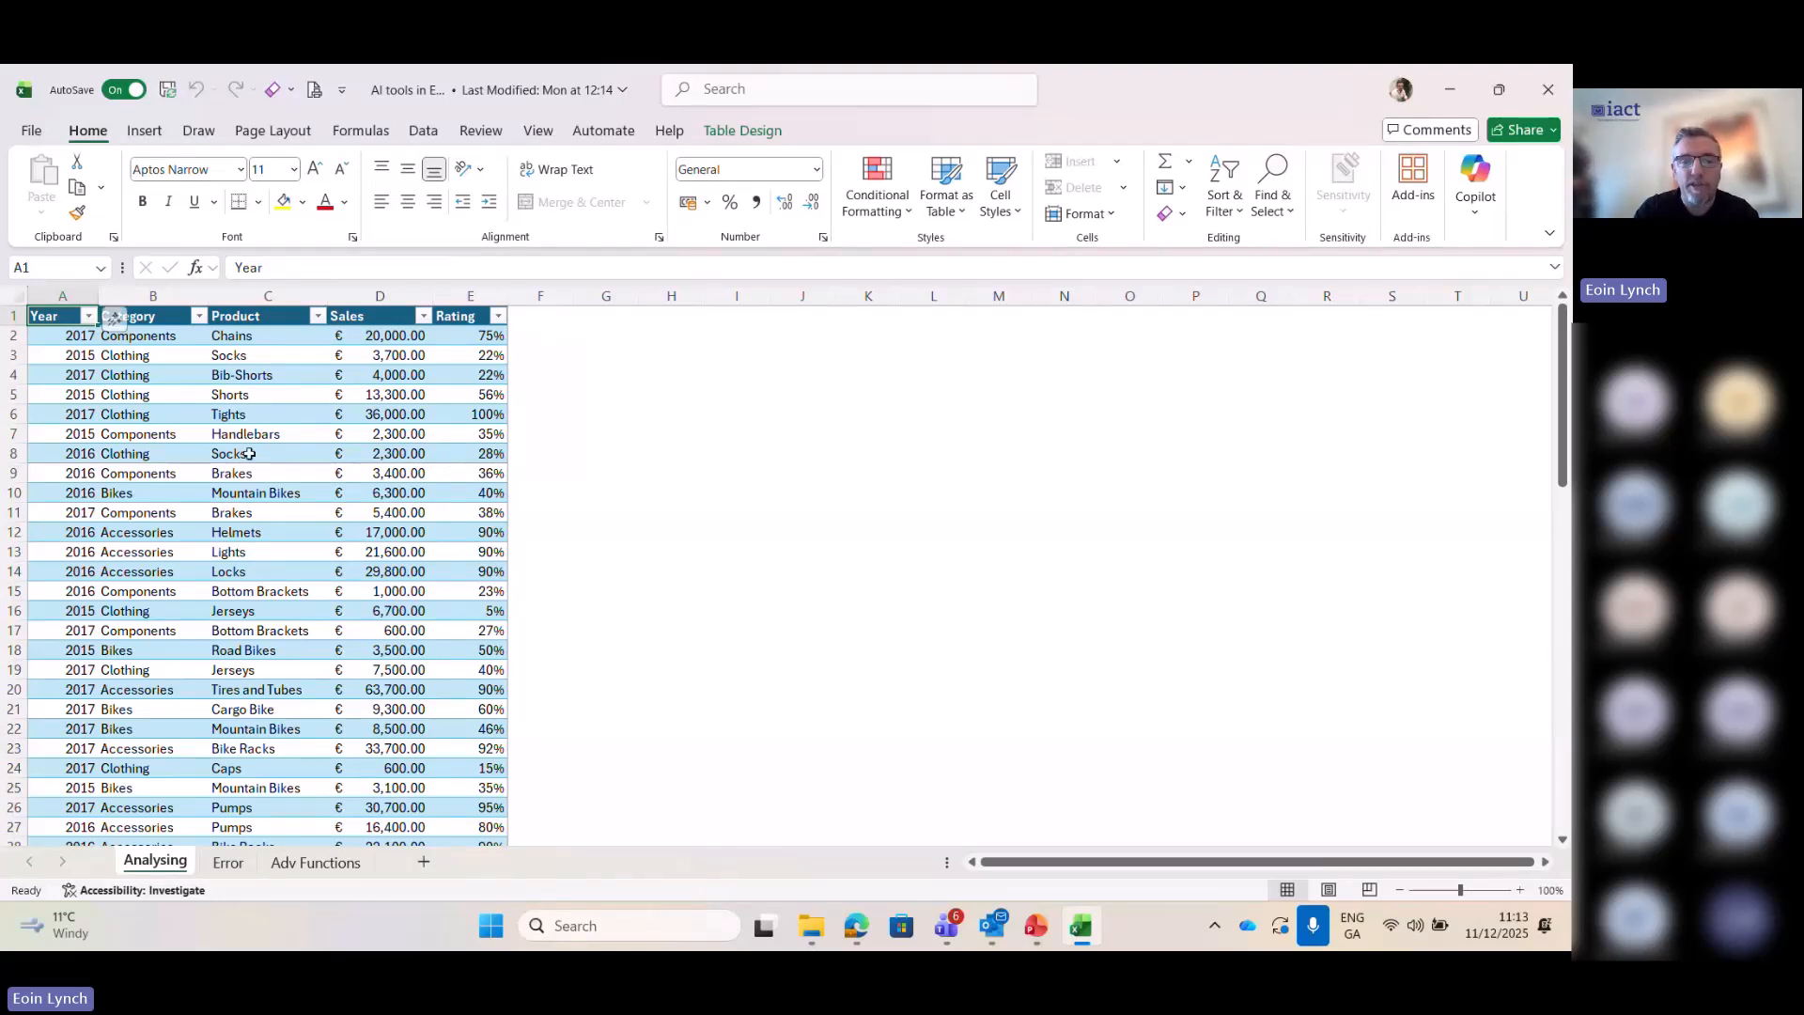
click(248, 454)
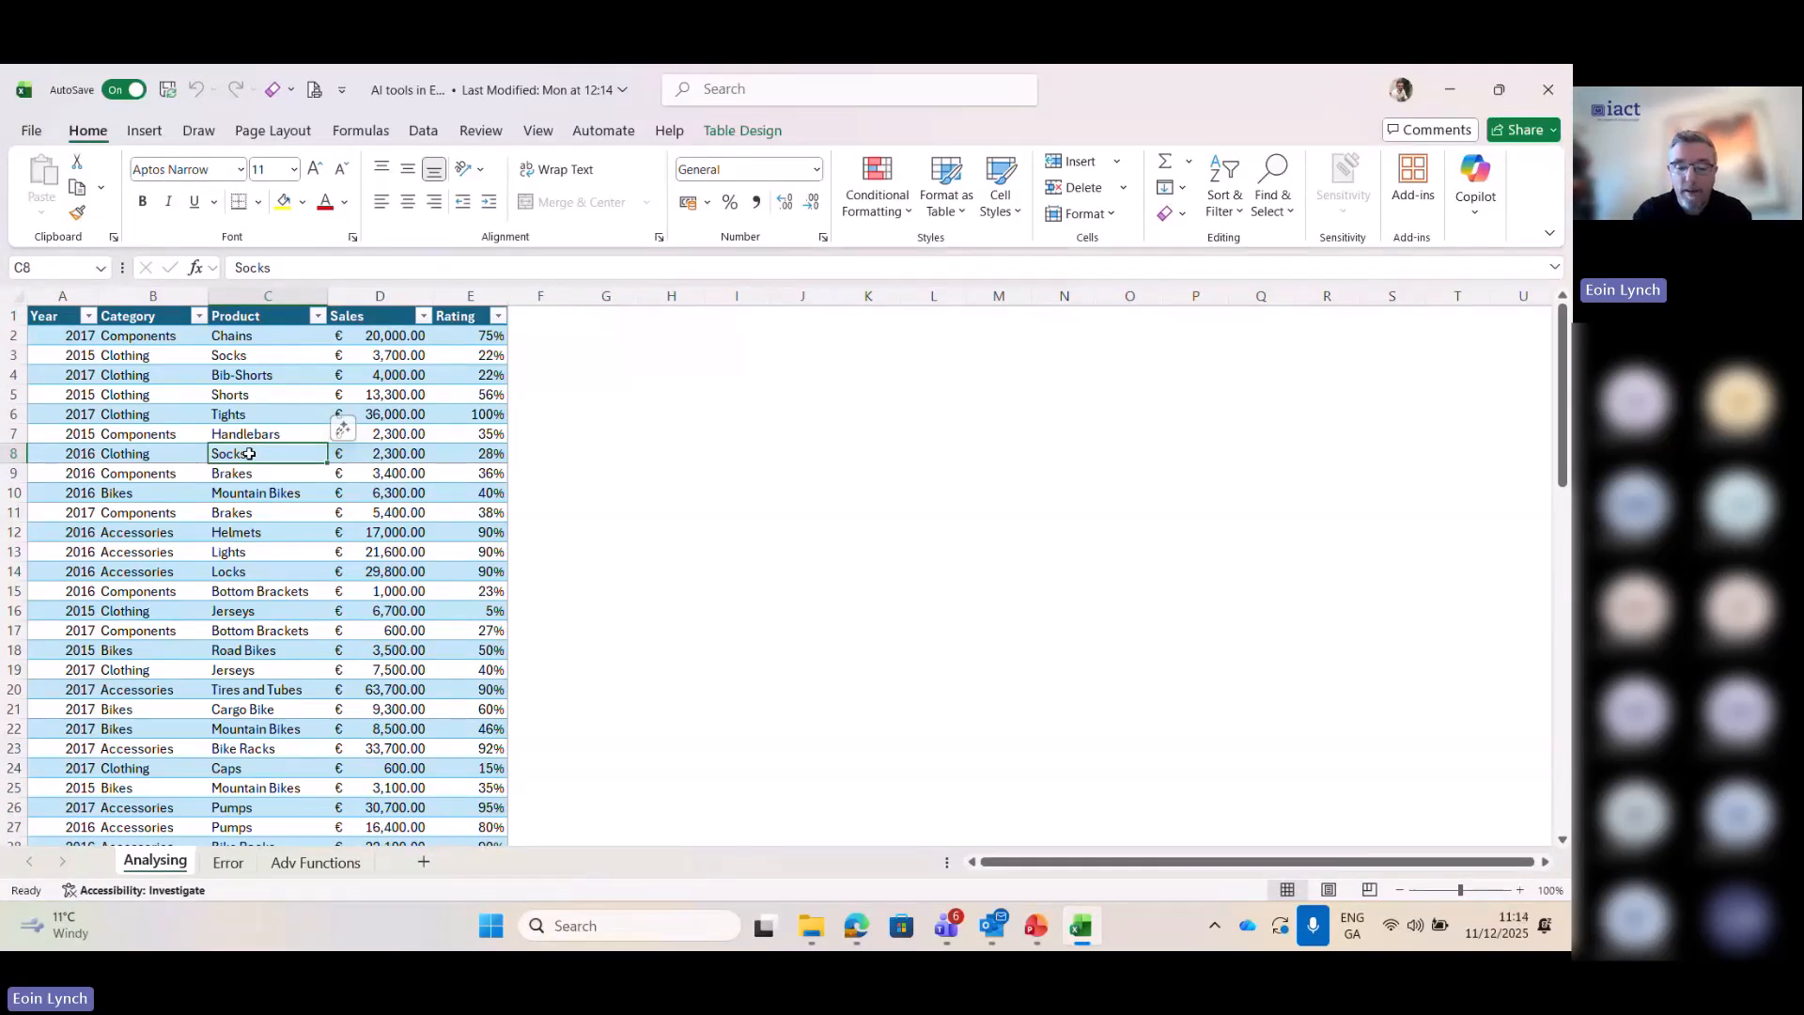
key(ctrl+Down)
key(Down)
key(Down)
key(Down)
key(Down)
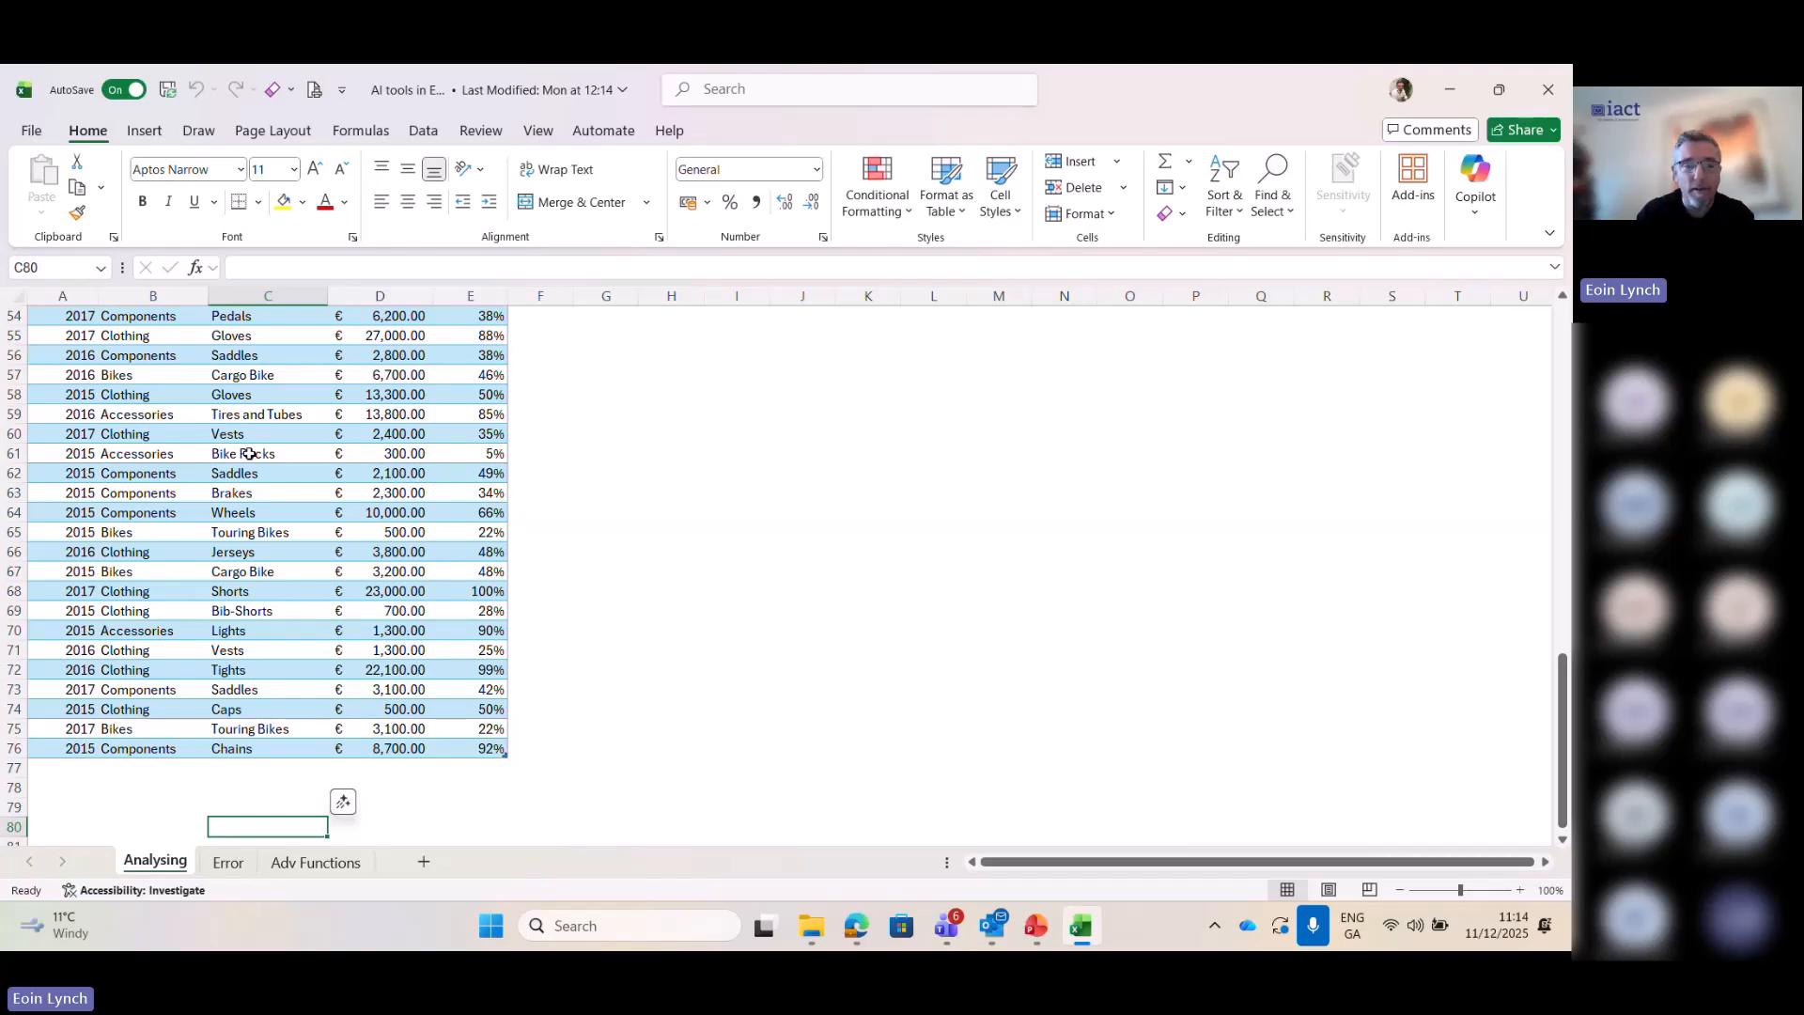
key(ctrl+Up)
key(ctrl+Up)
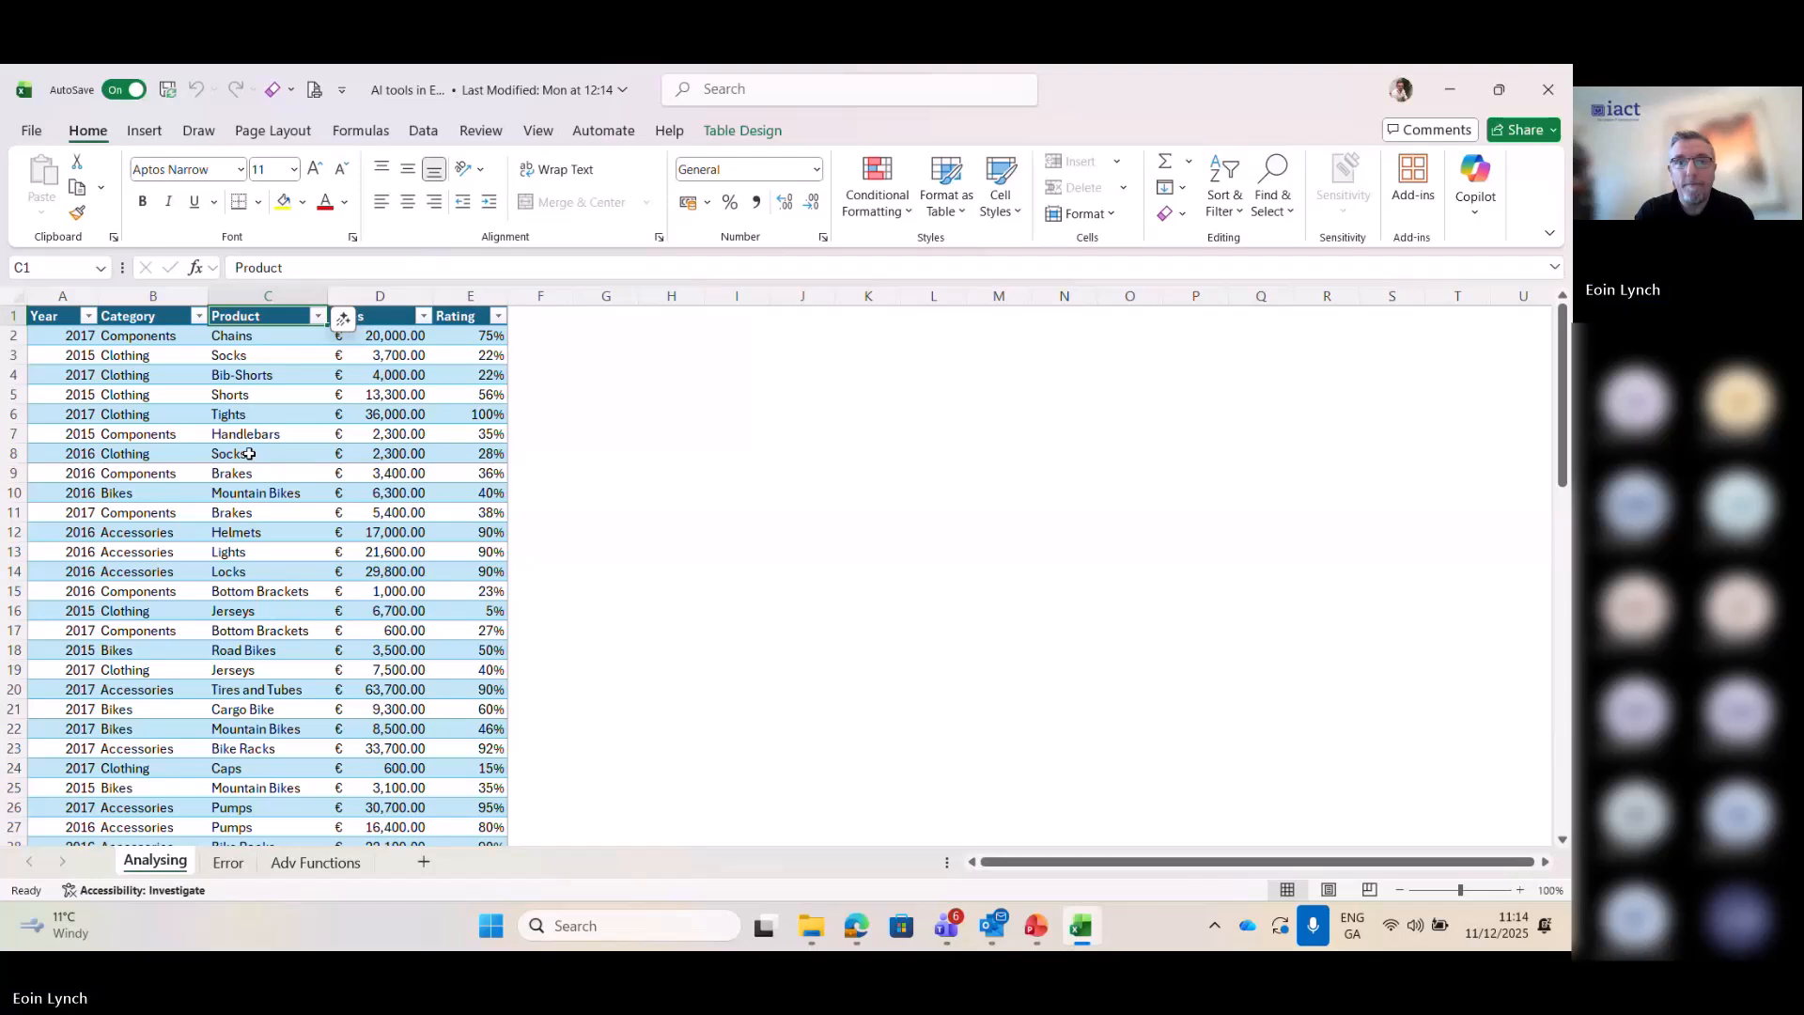
- Open Analyze Data for the sales table, with a cell inside the table selected
click(253, 378)
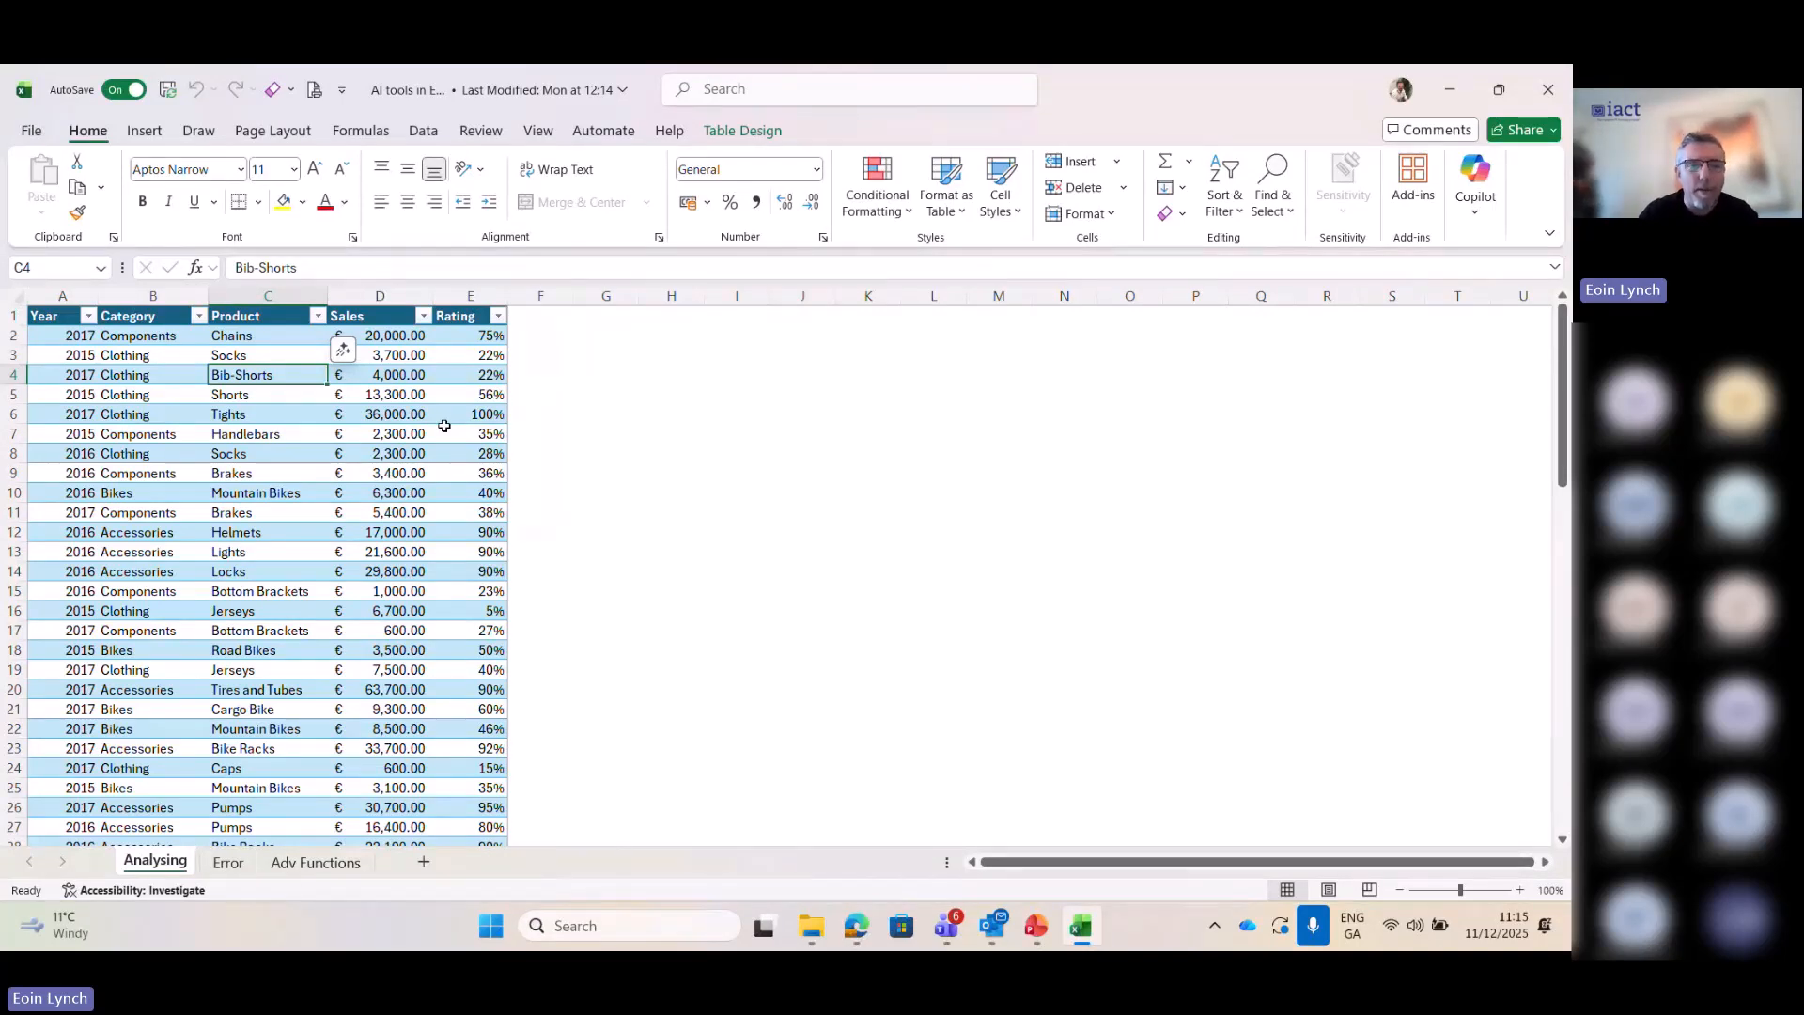
click(88, 318)
click(372, 438)
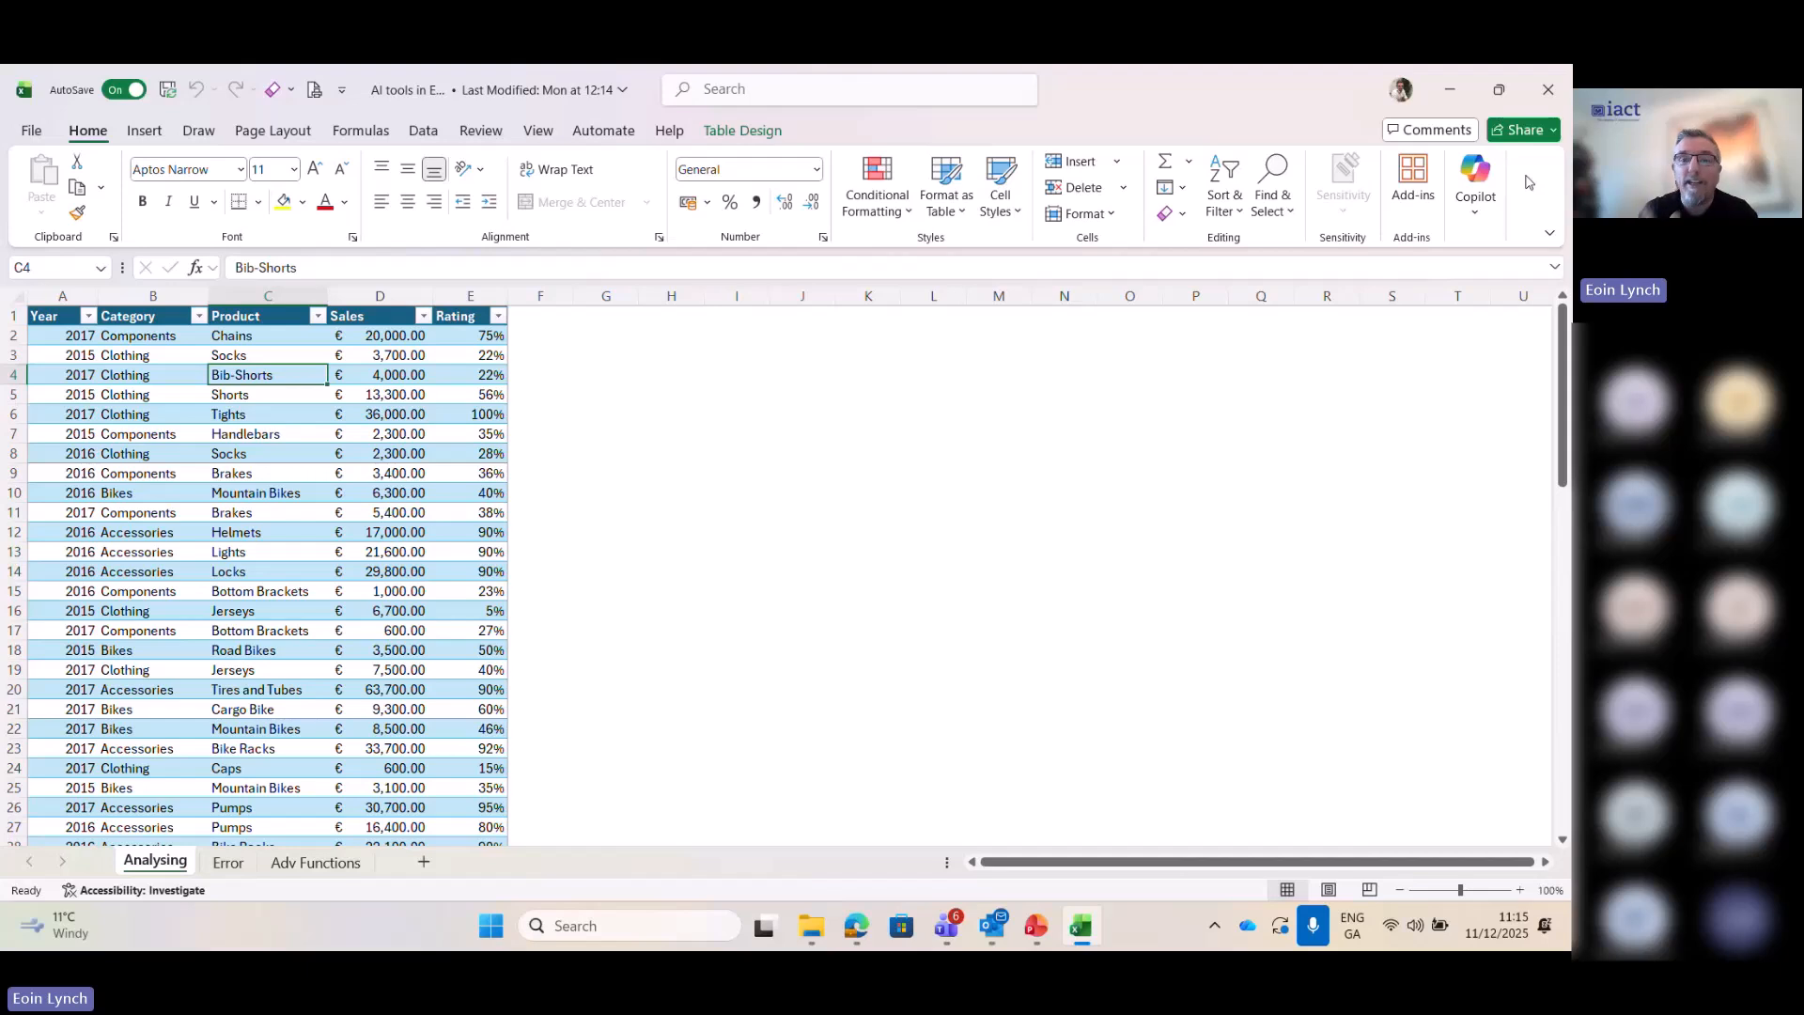
click(428, 133)
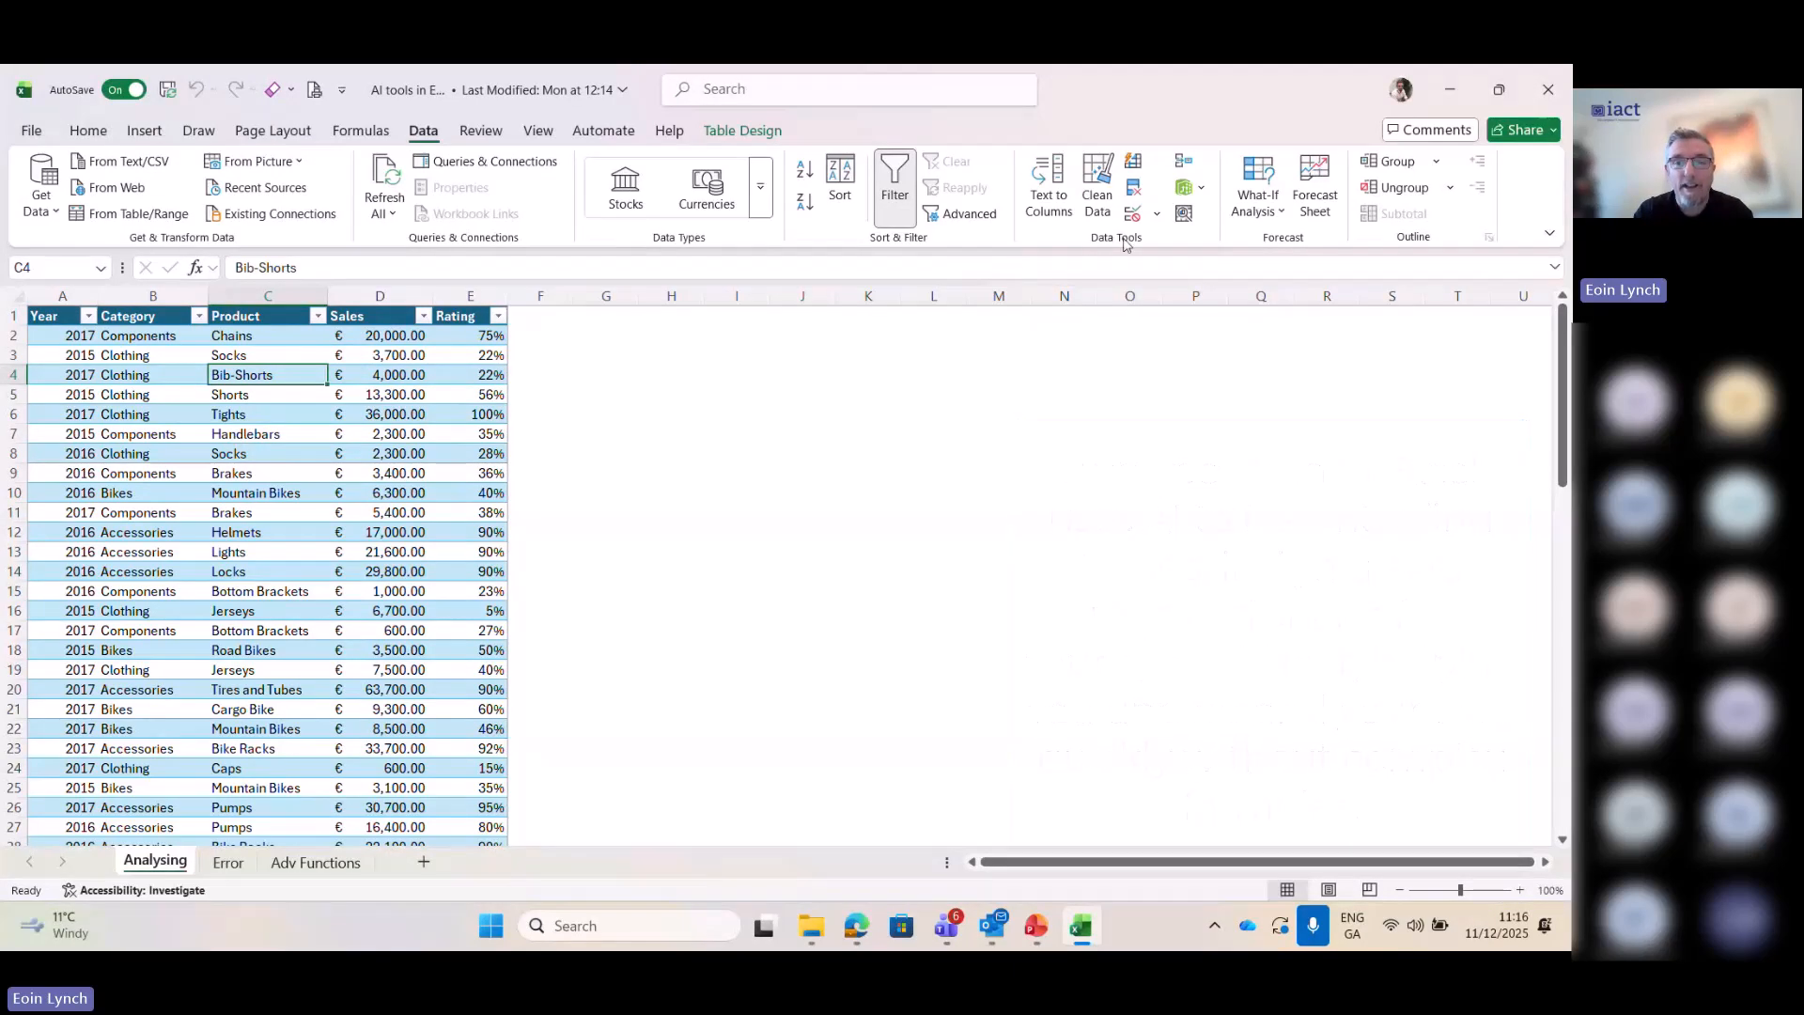
click(1183, 214)
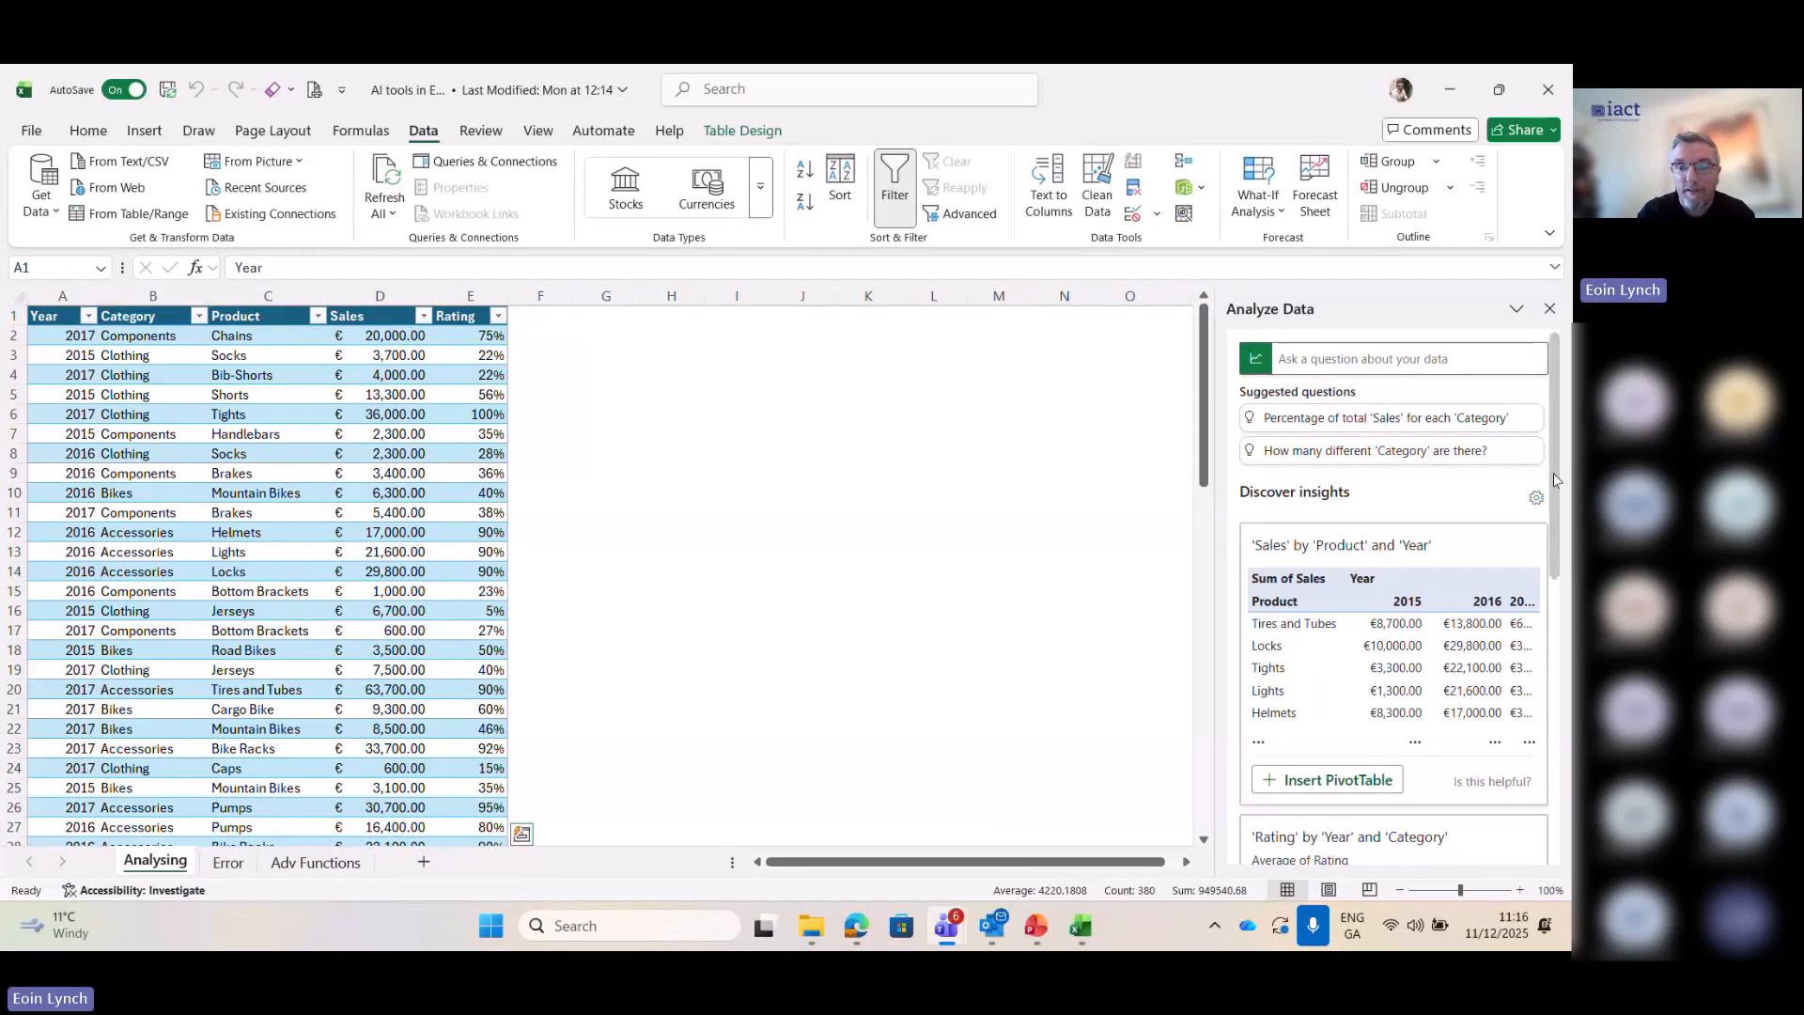
- Review the suggested insights and insert the 'Sales' by 'Product' and 'Year' PivotTable on a new sheet
scroll(1555, 480, down, 2)
scroll(1557, 489, down, 1)
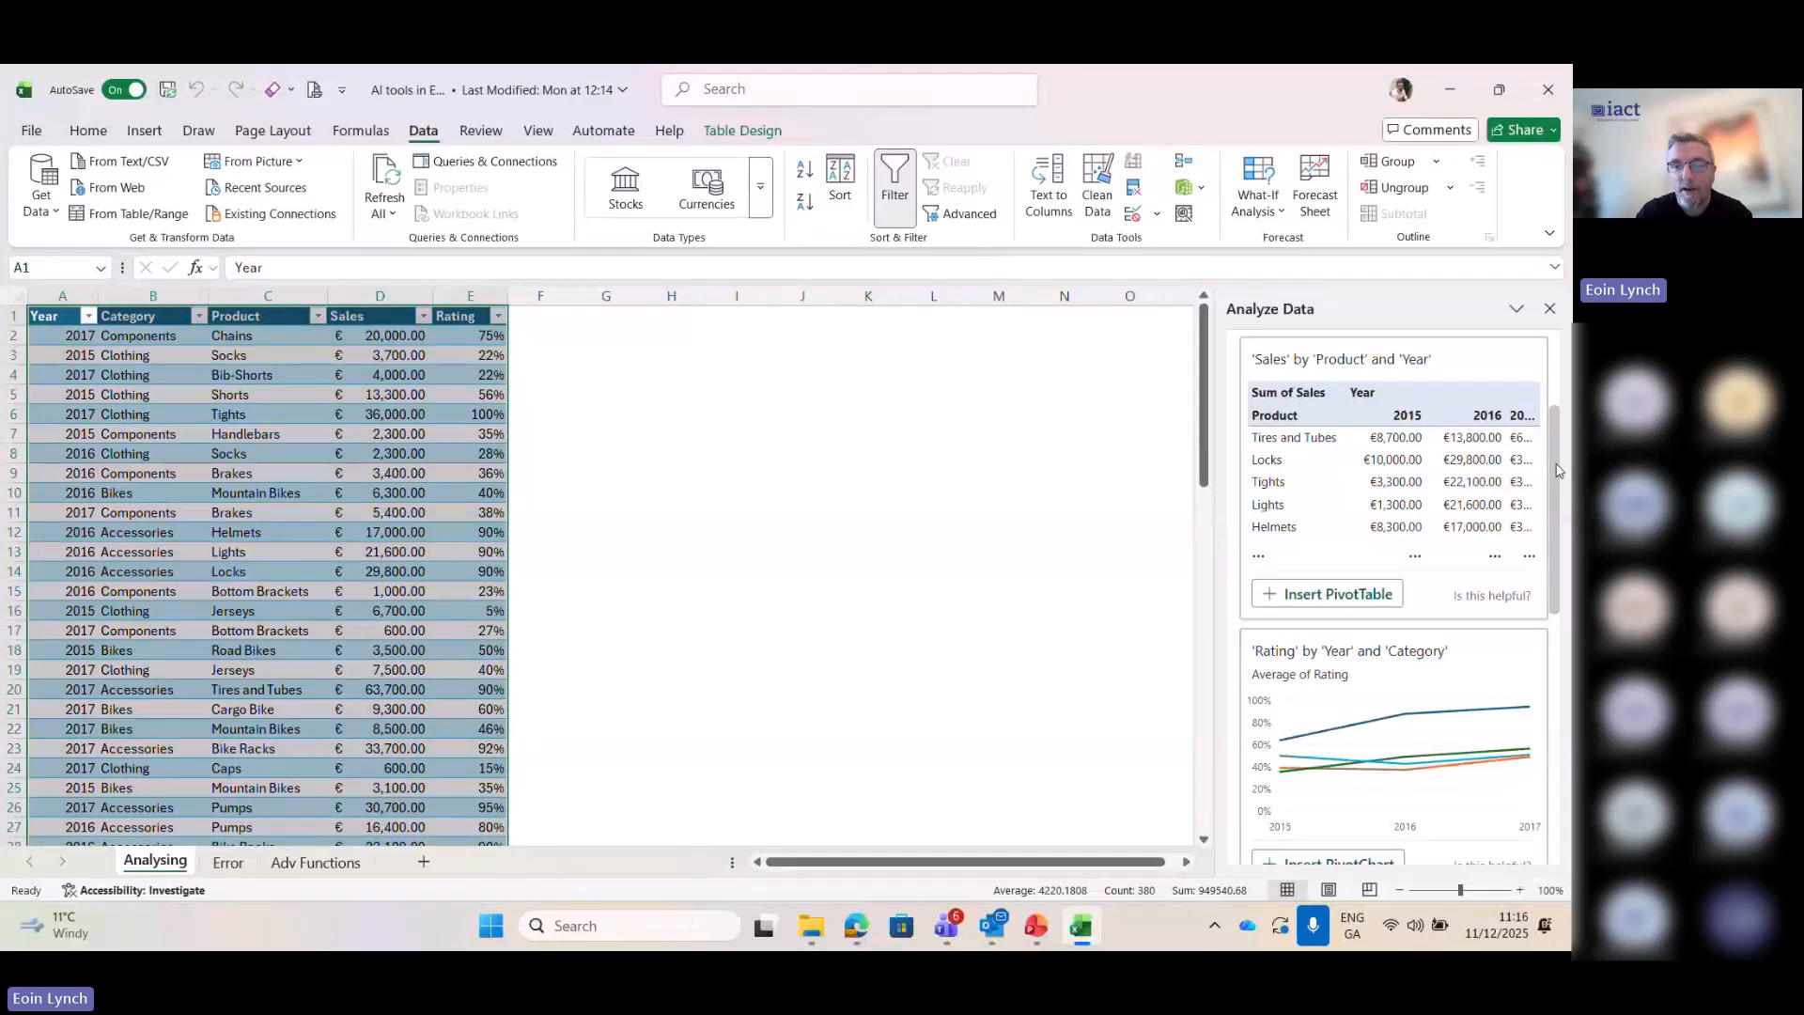
drag(1557, 470, 1565, 737)
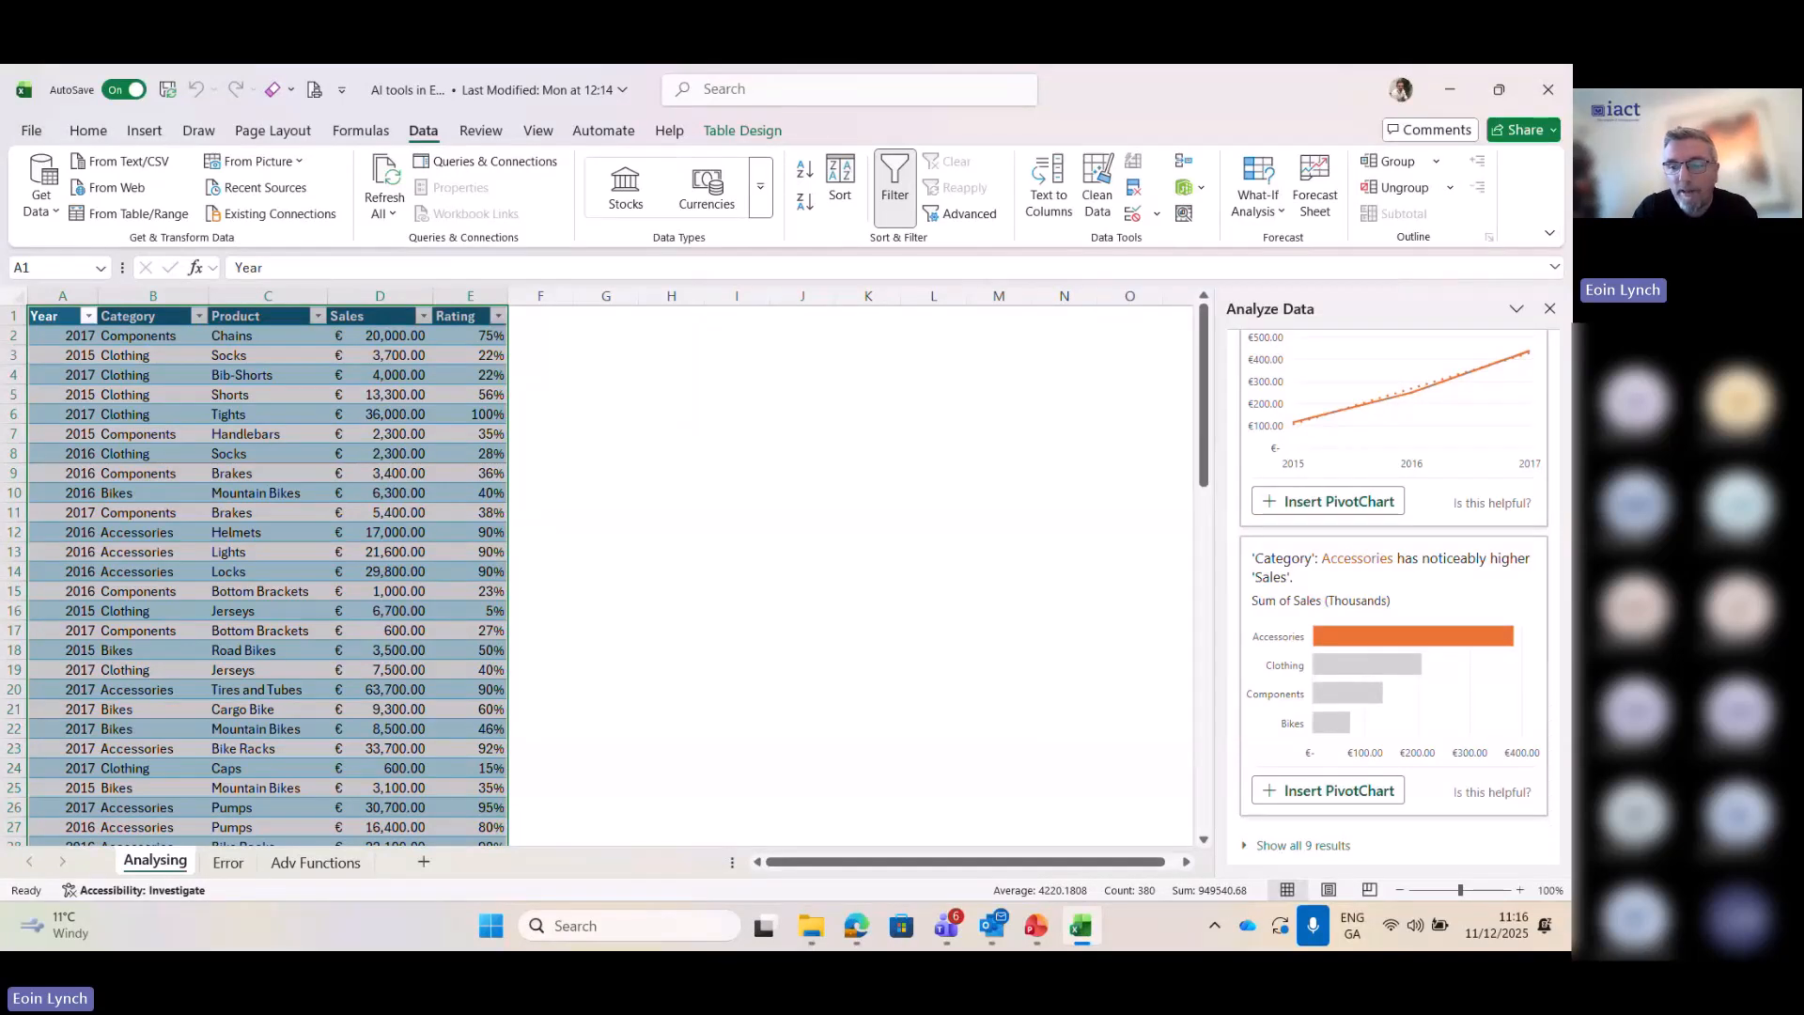
drag(1554, 756, 1567, 432)
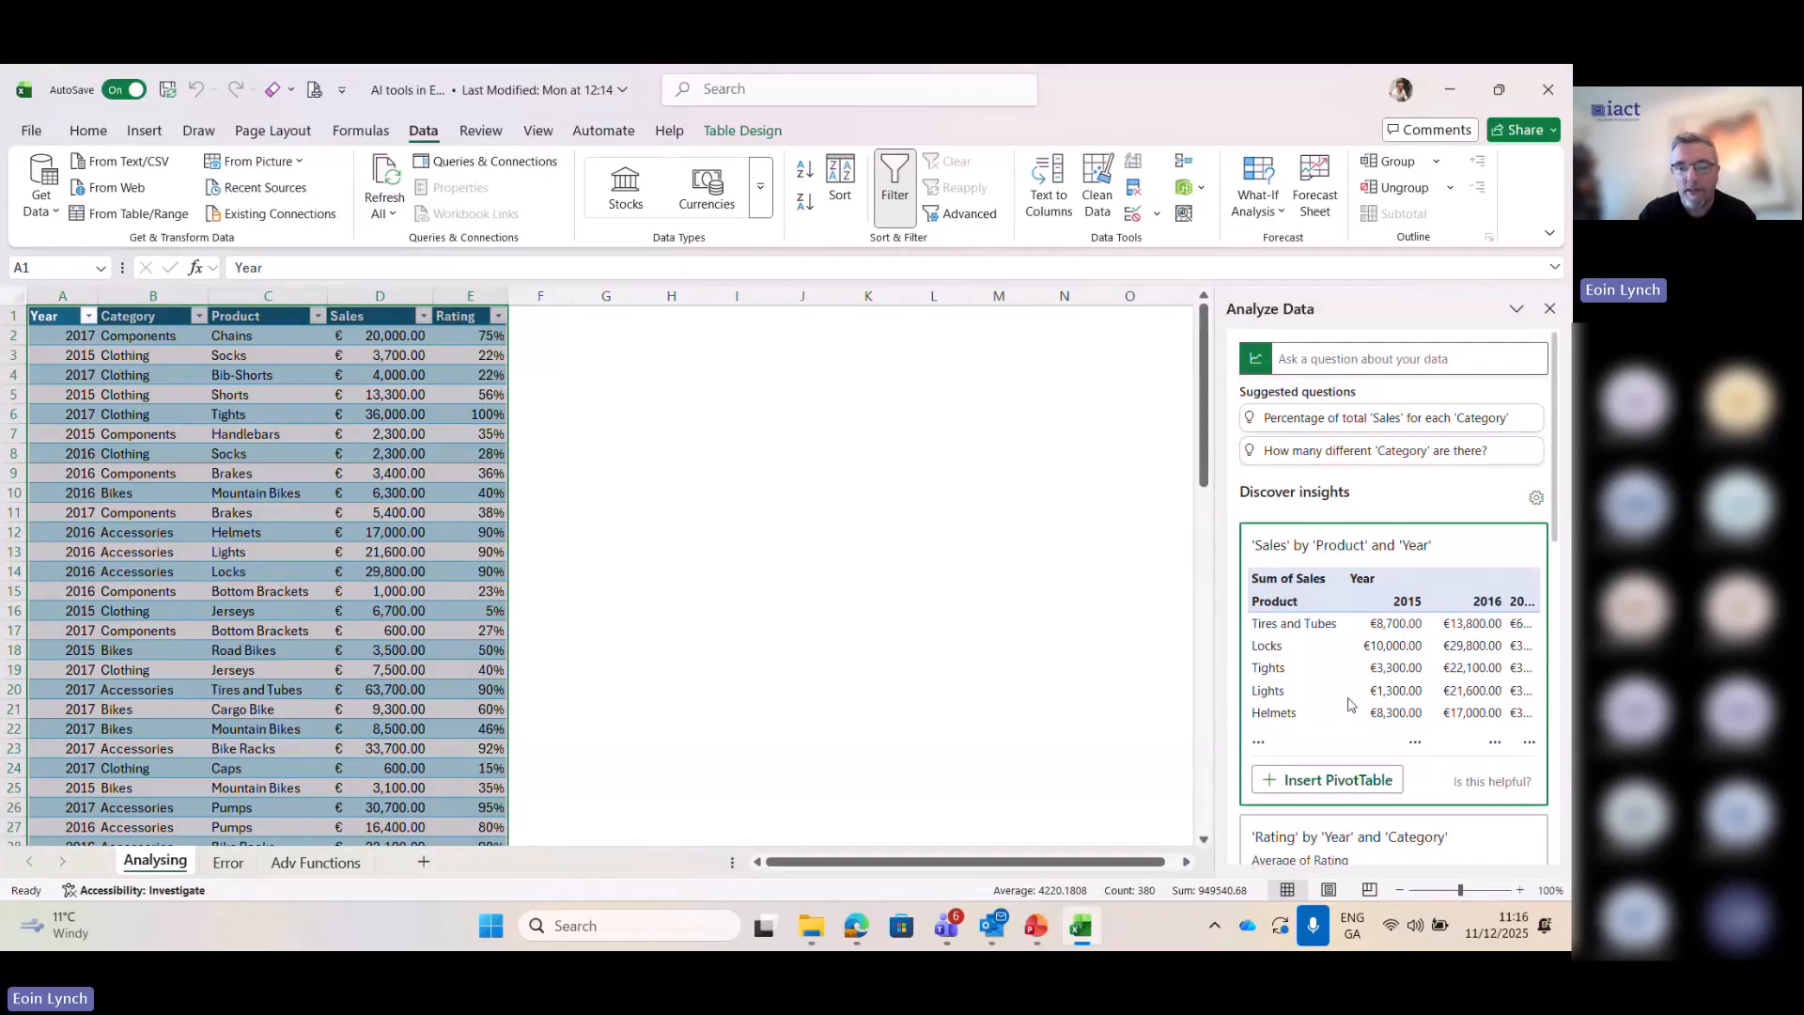
click(1339, 781)
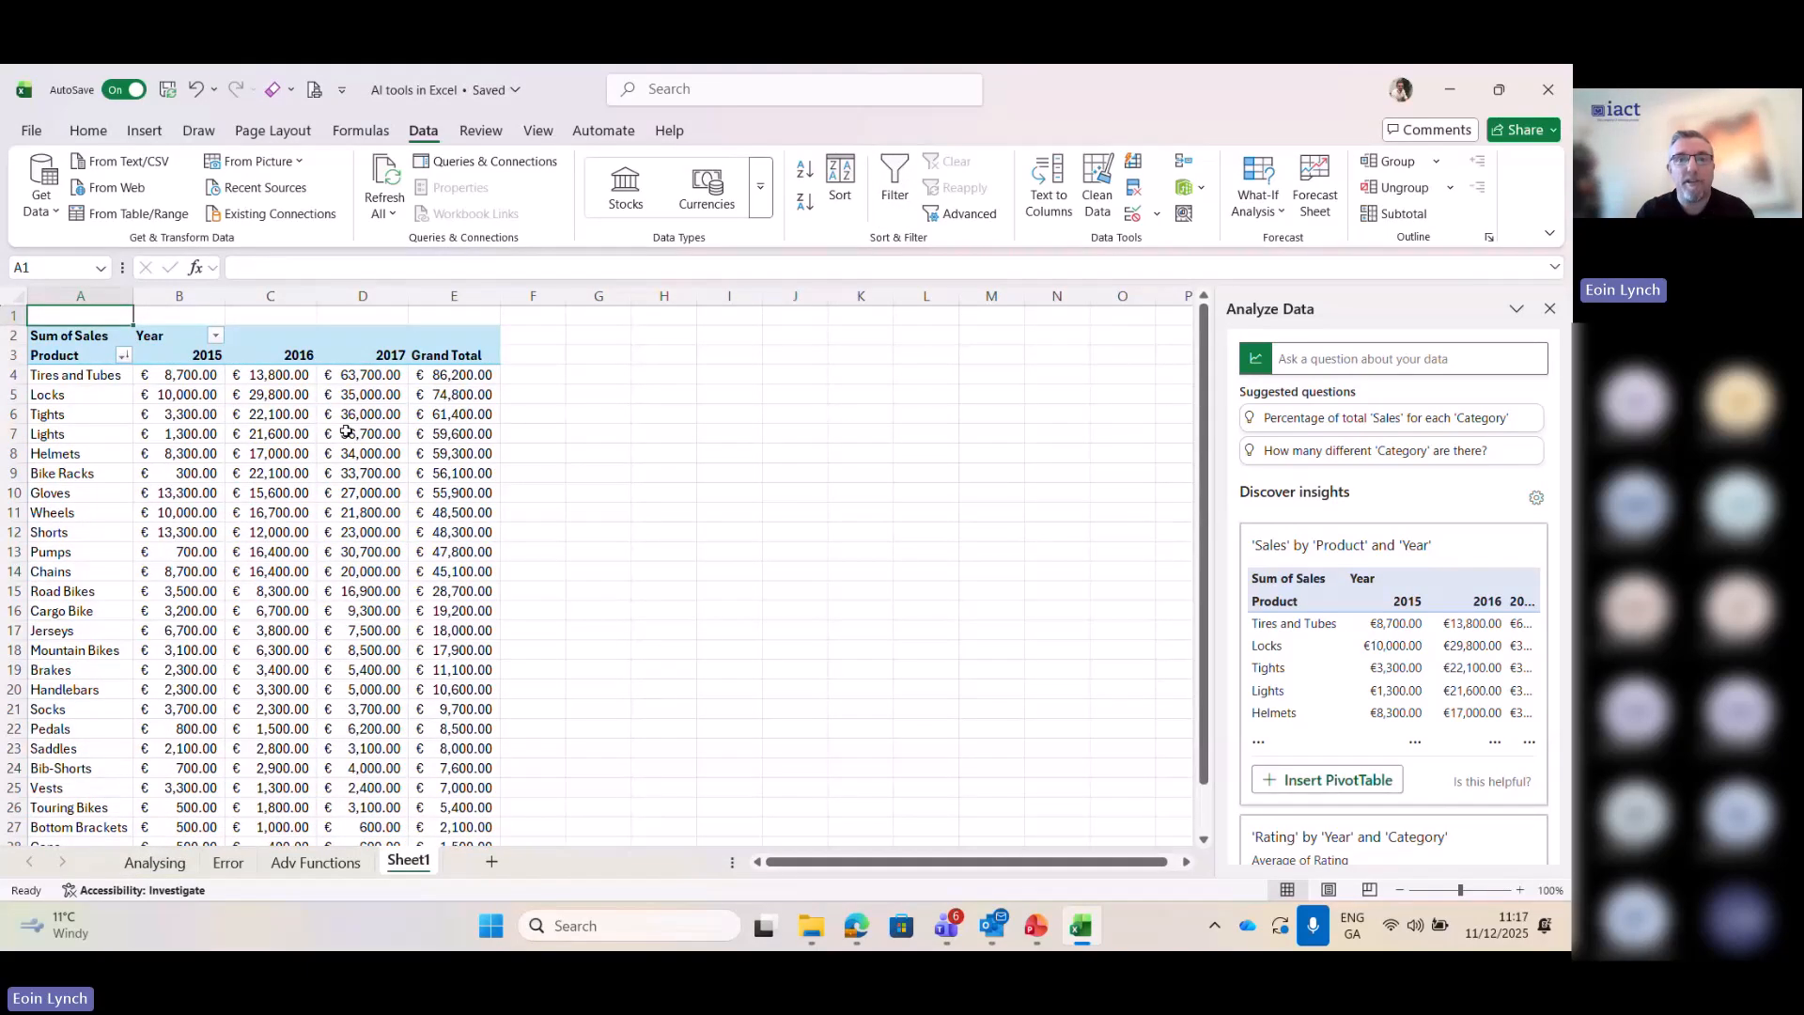
mouse_move(347, 431)
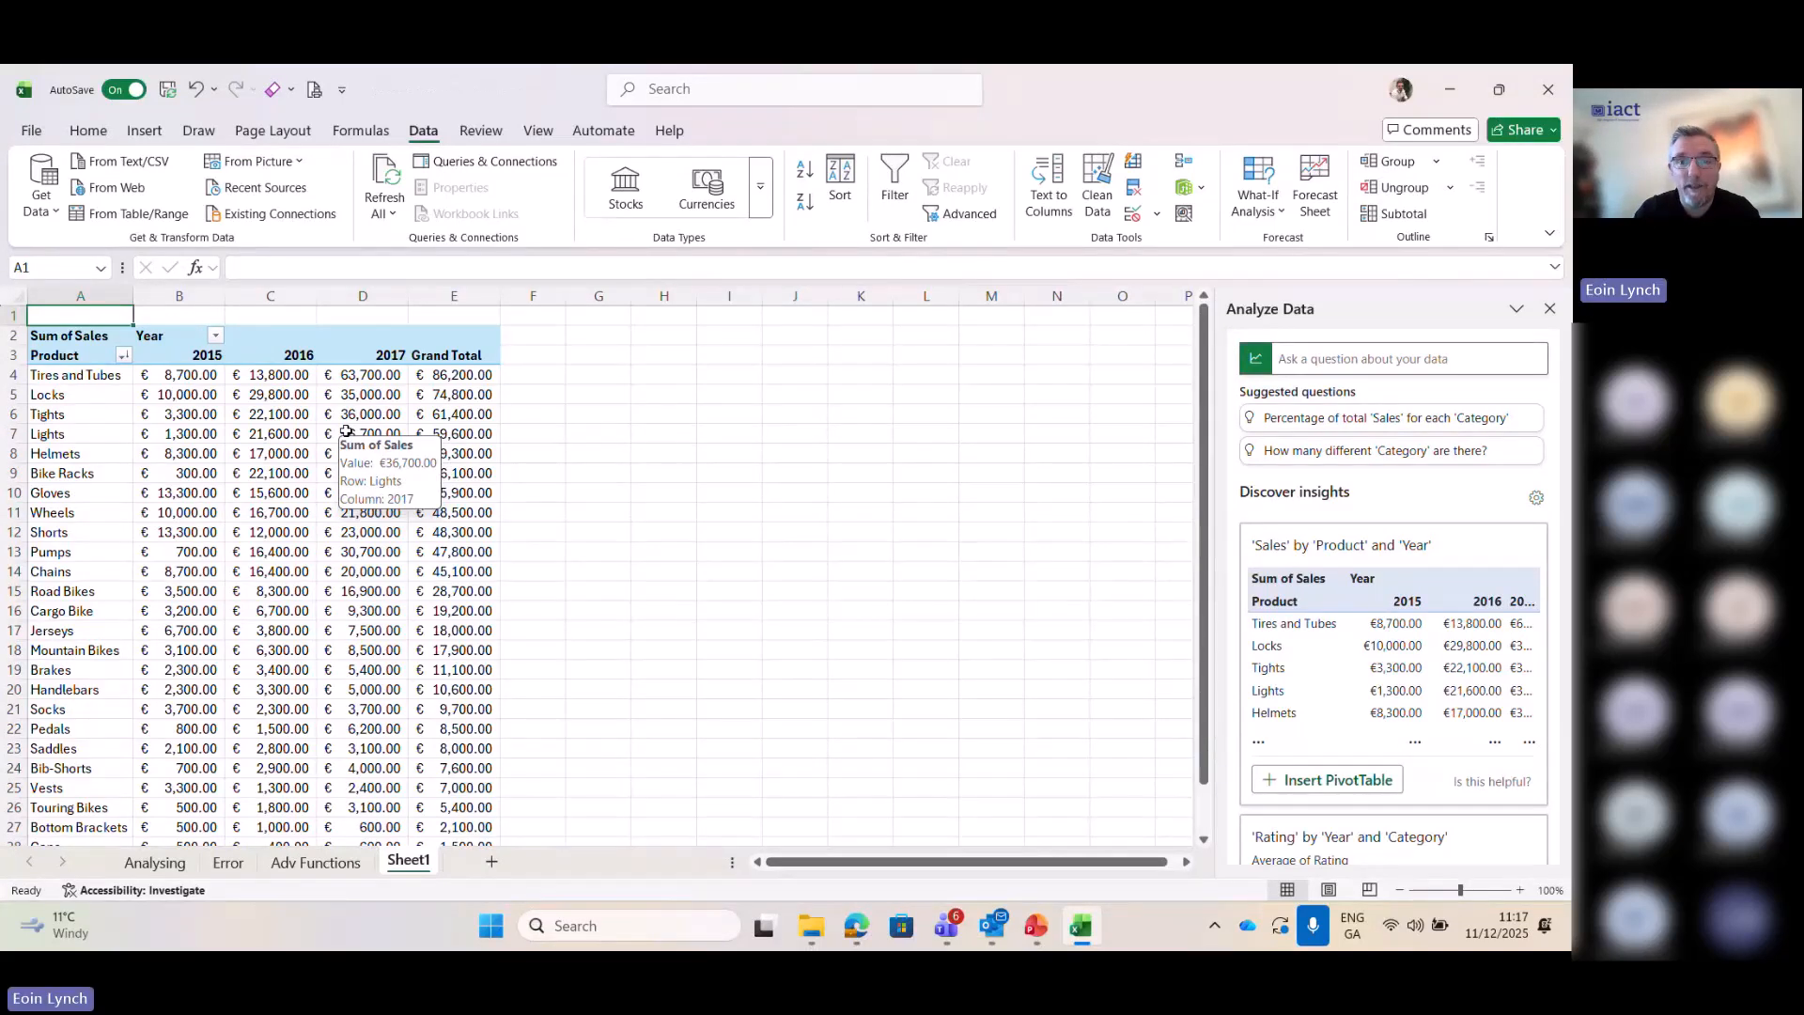
- Return to the Analysing sheet and ask Analyze Data "What was our best selling product"
click(155, 863)
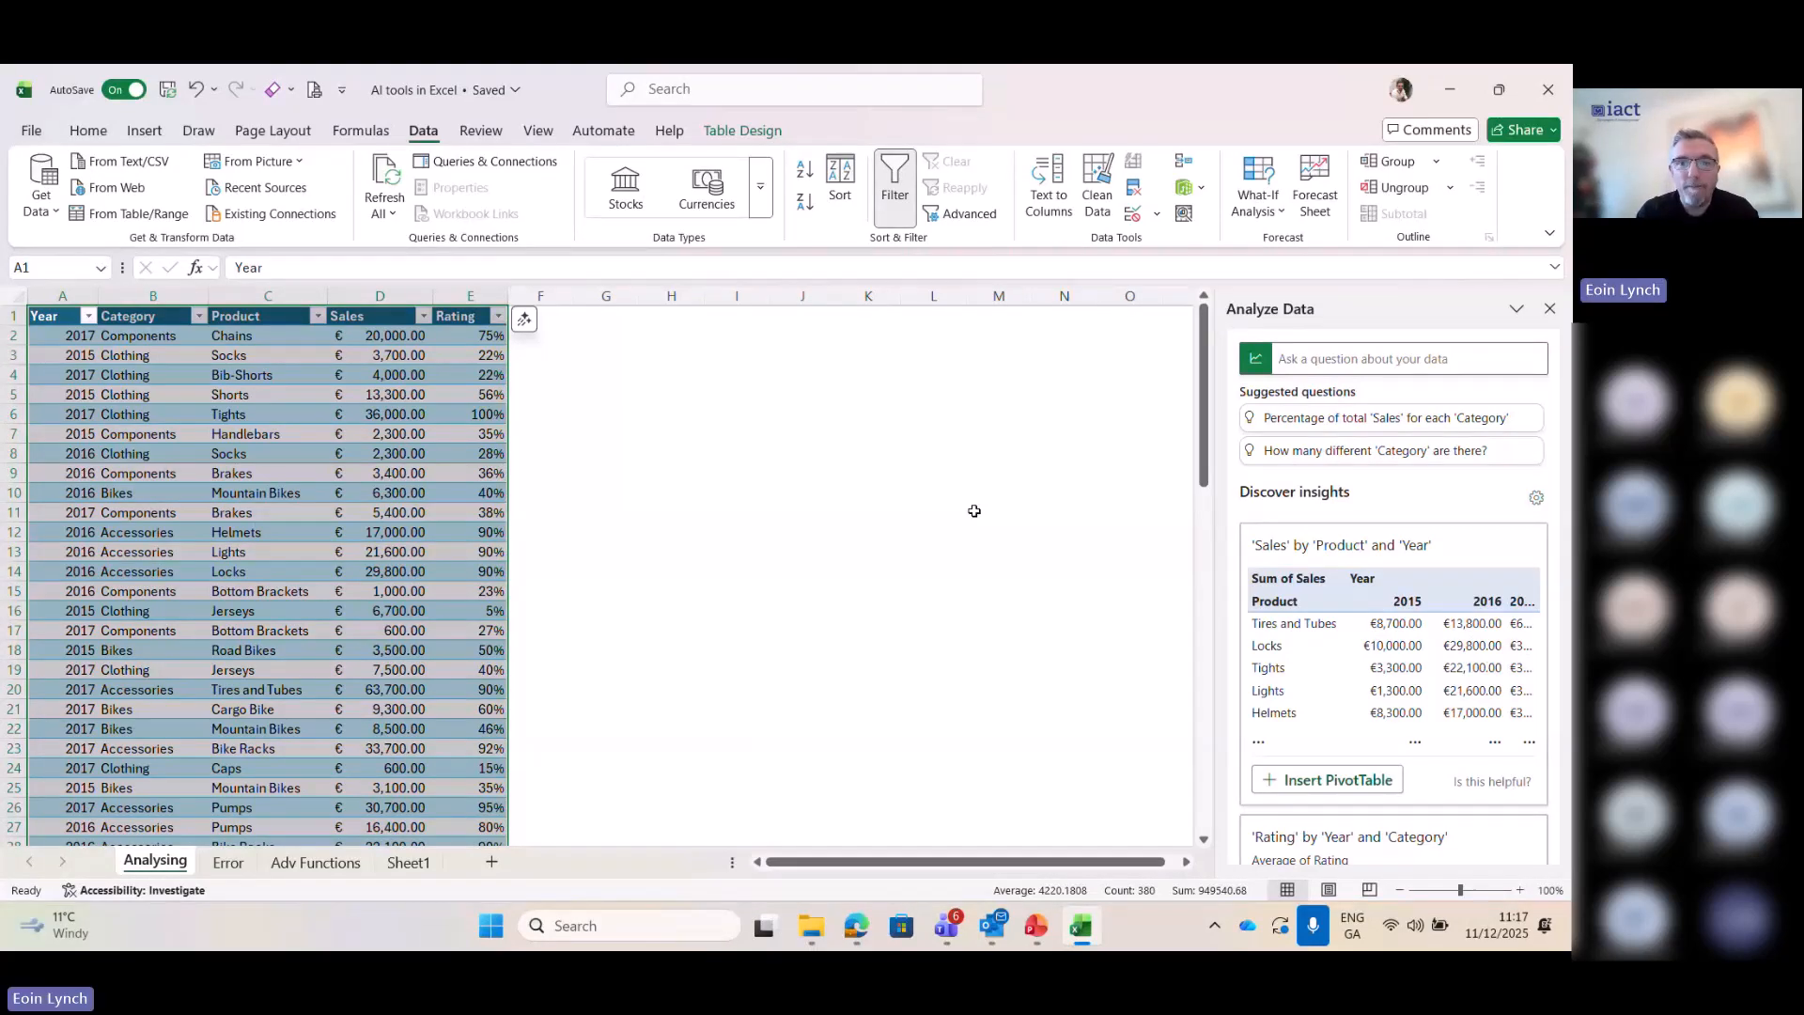
click(1323, 364)
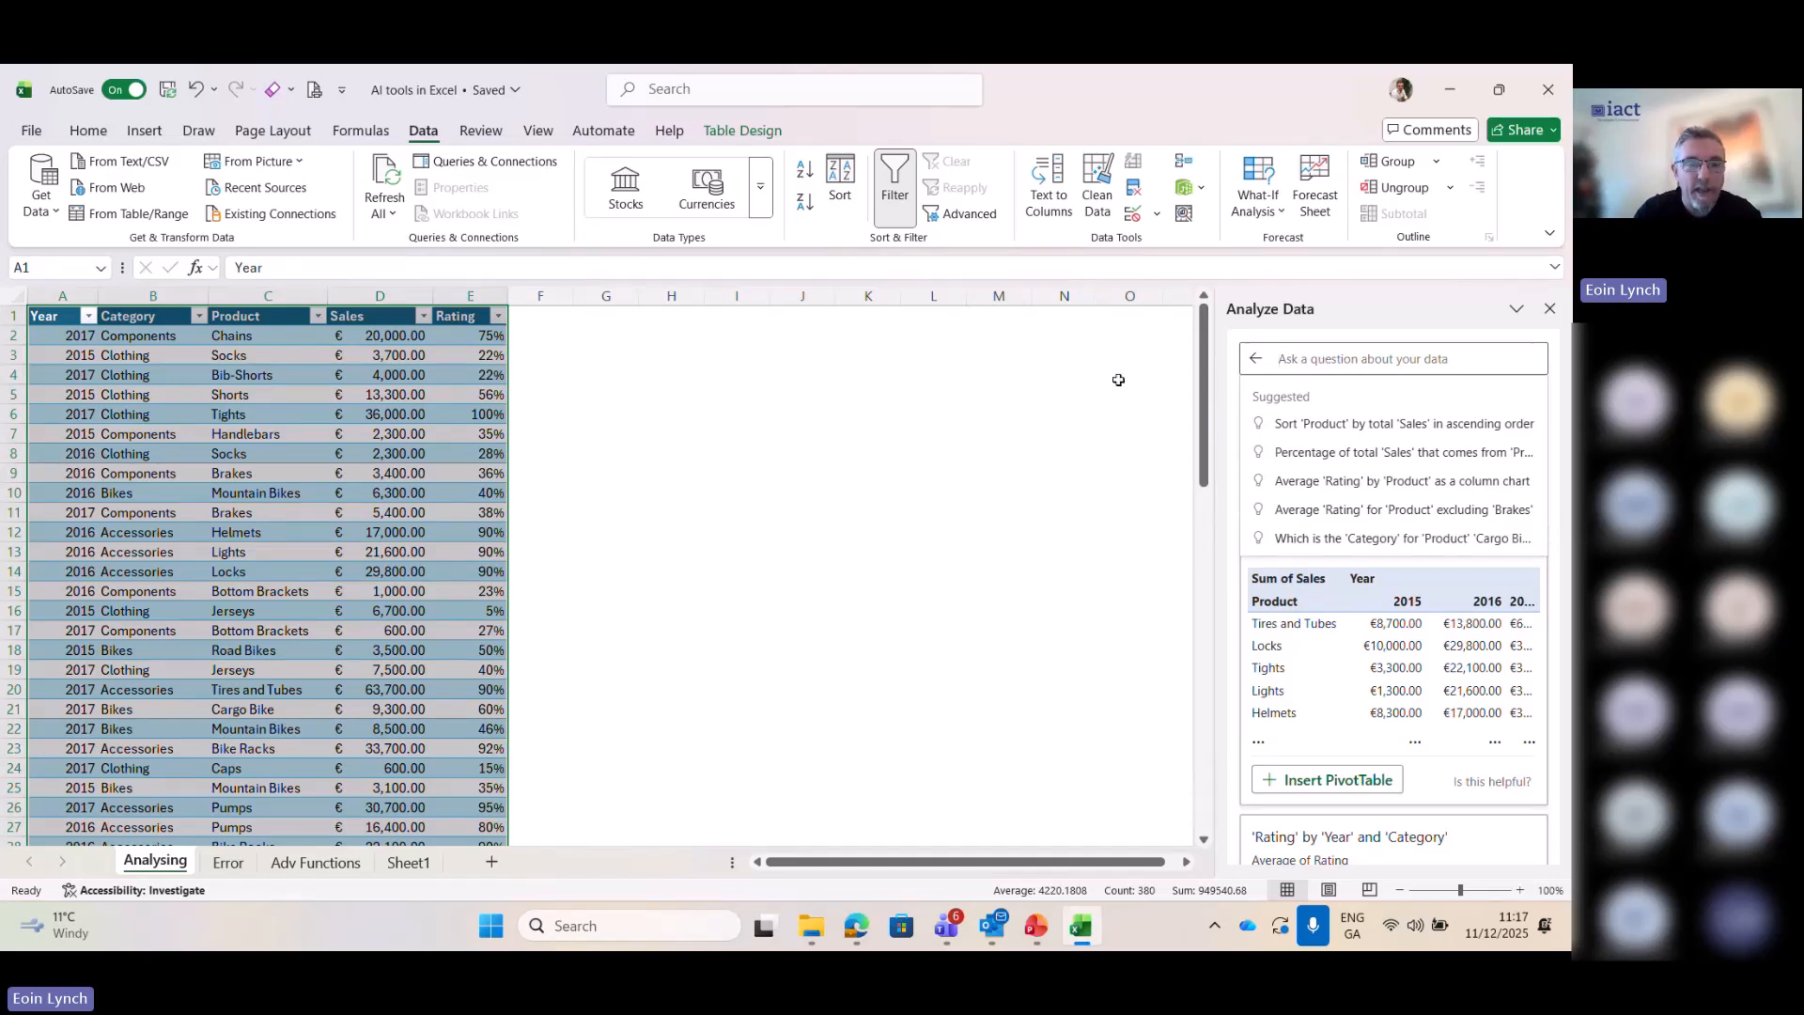
text(W)
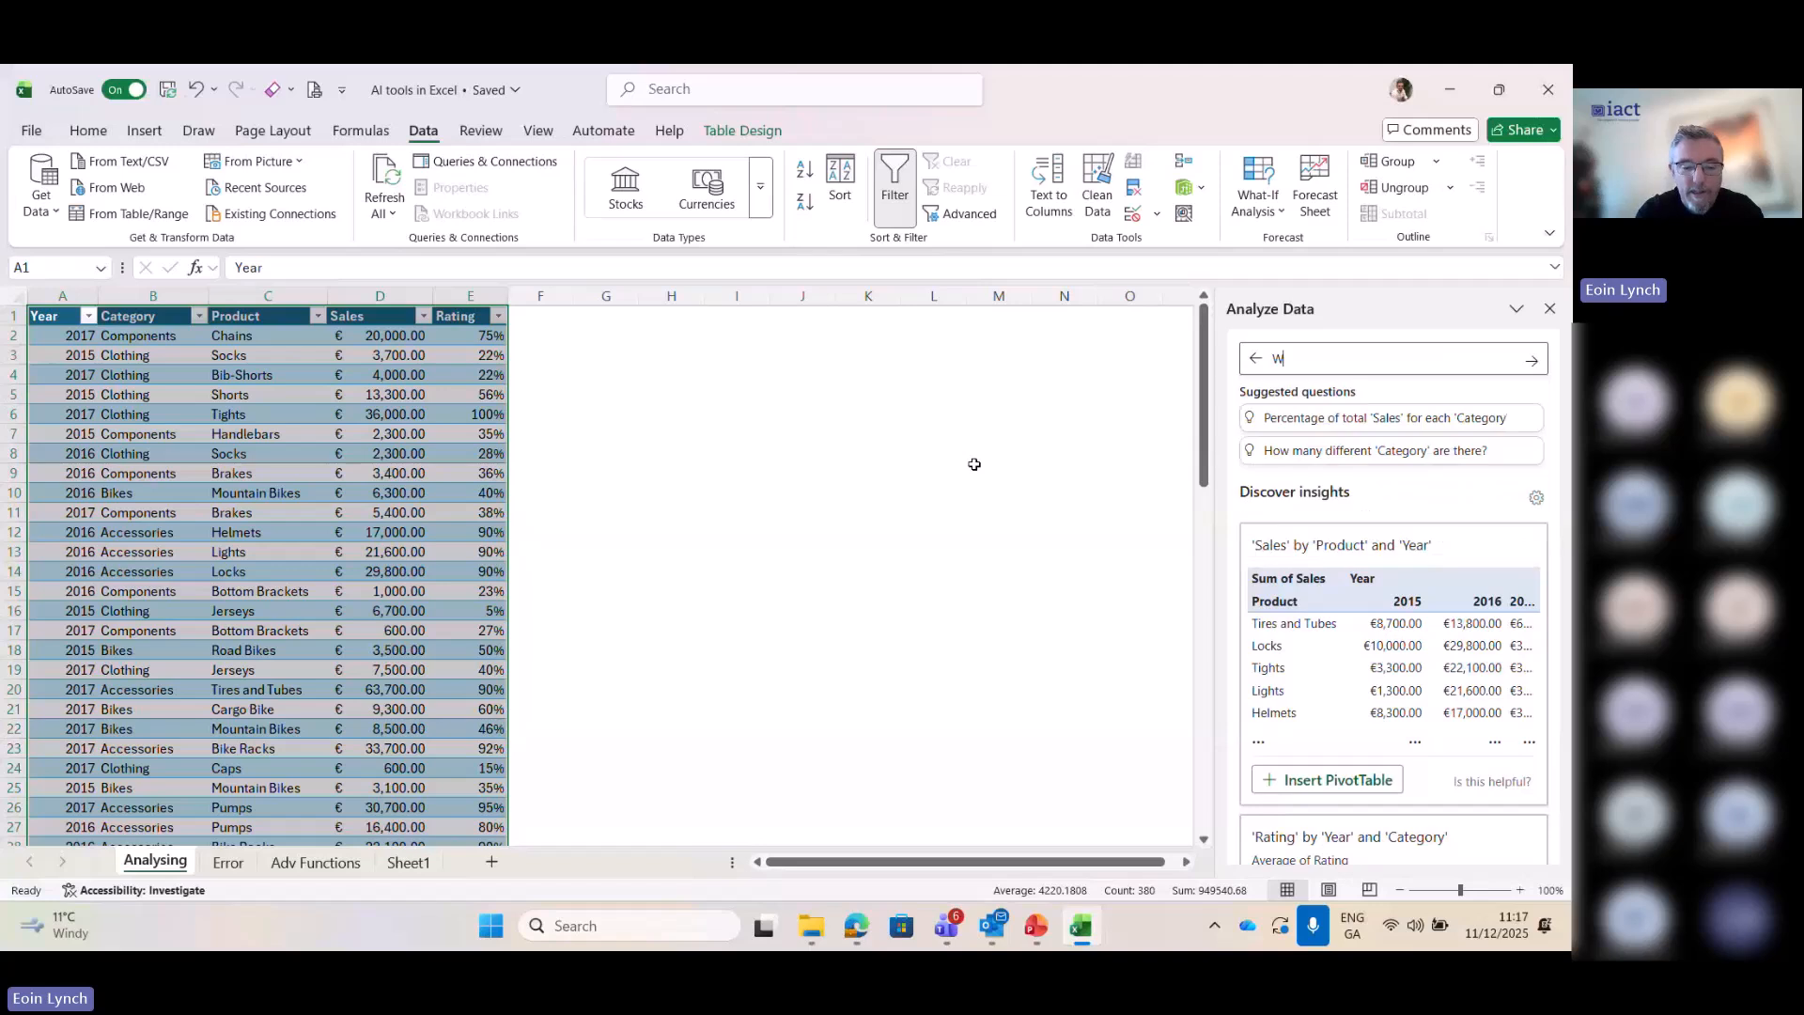
text(hat was)
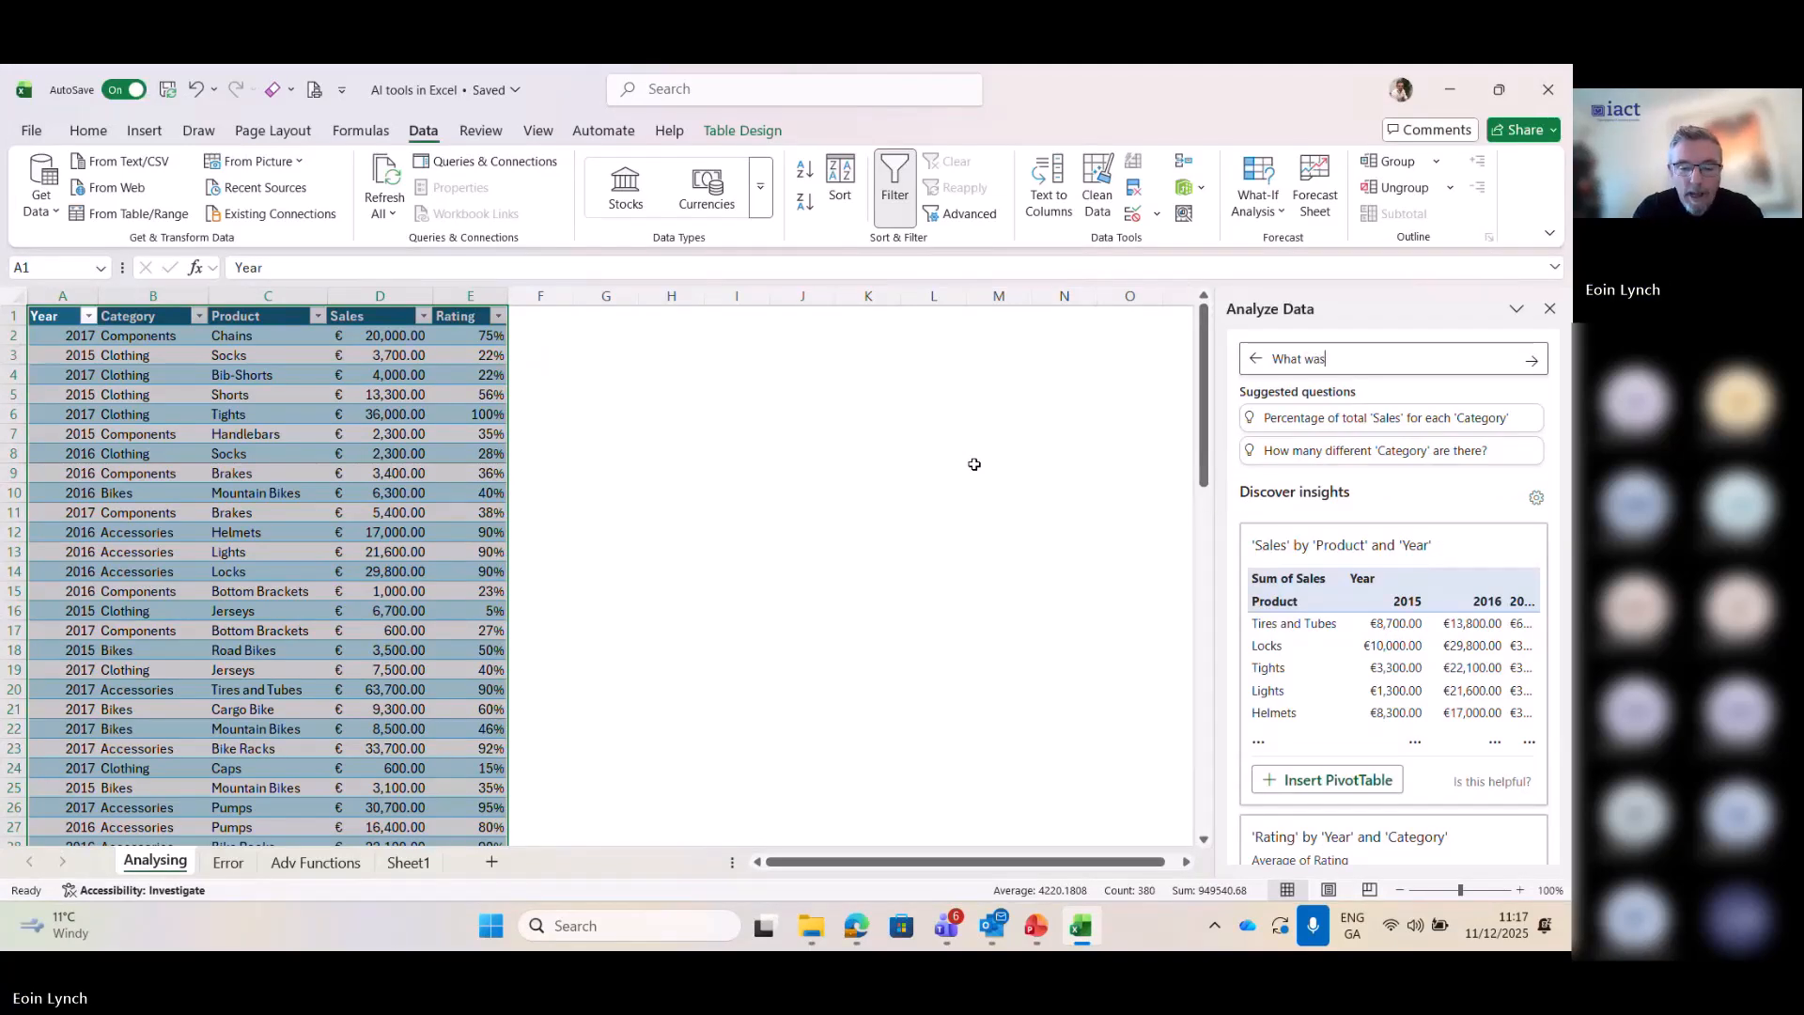
text( our be)
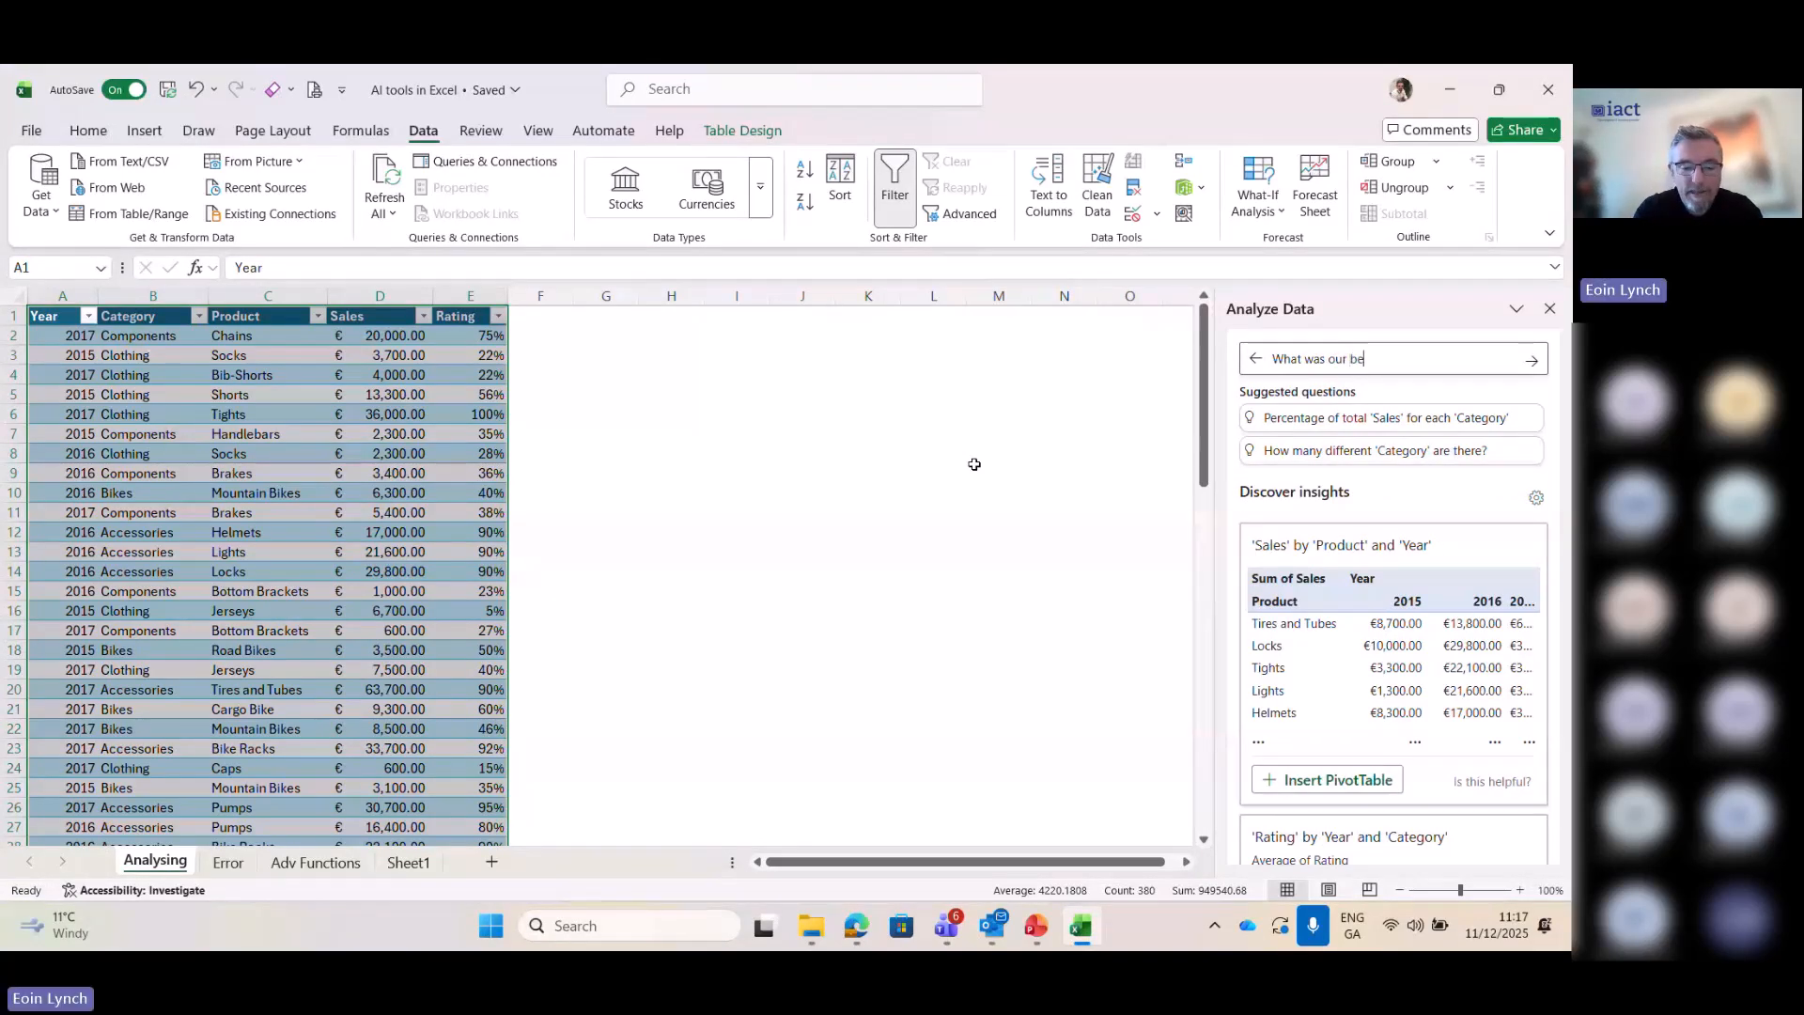
text(st selli)
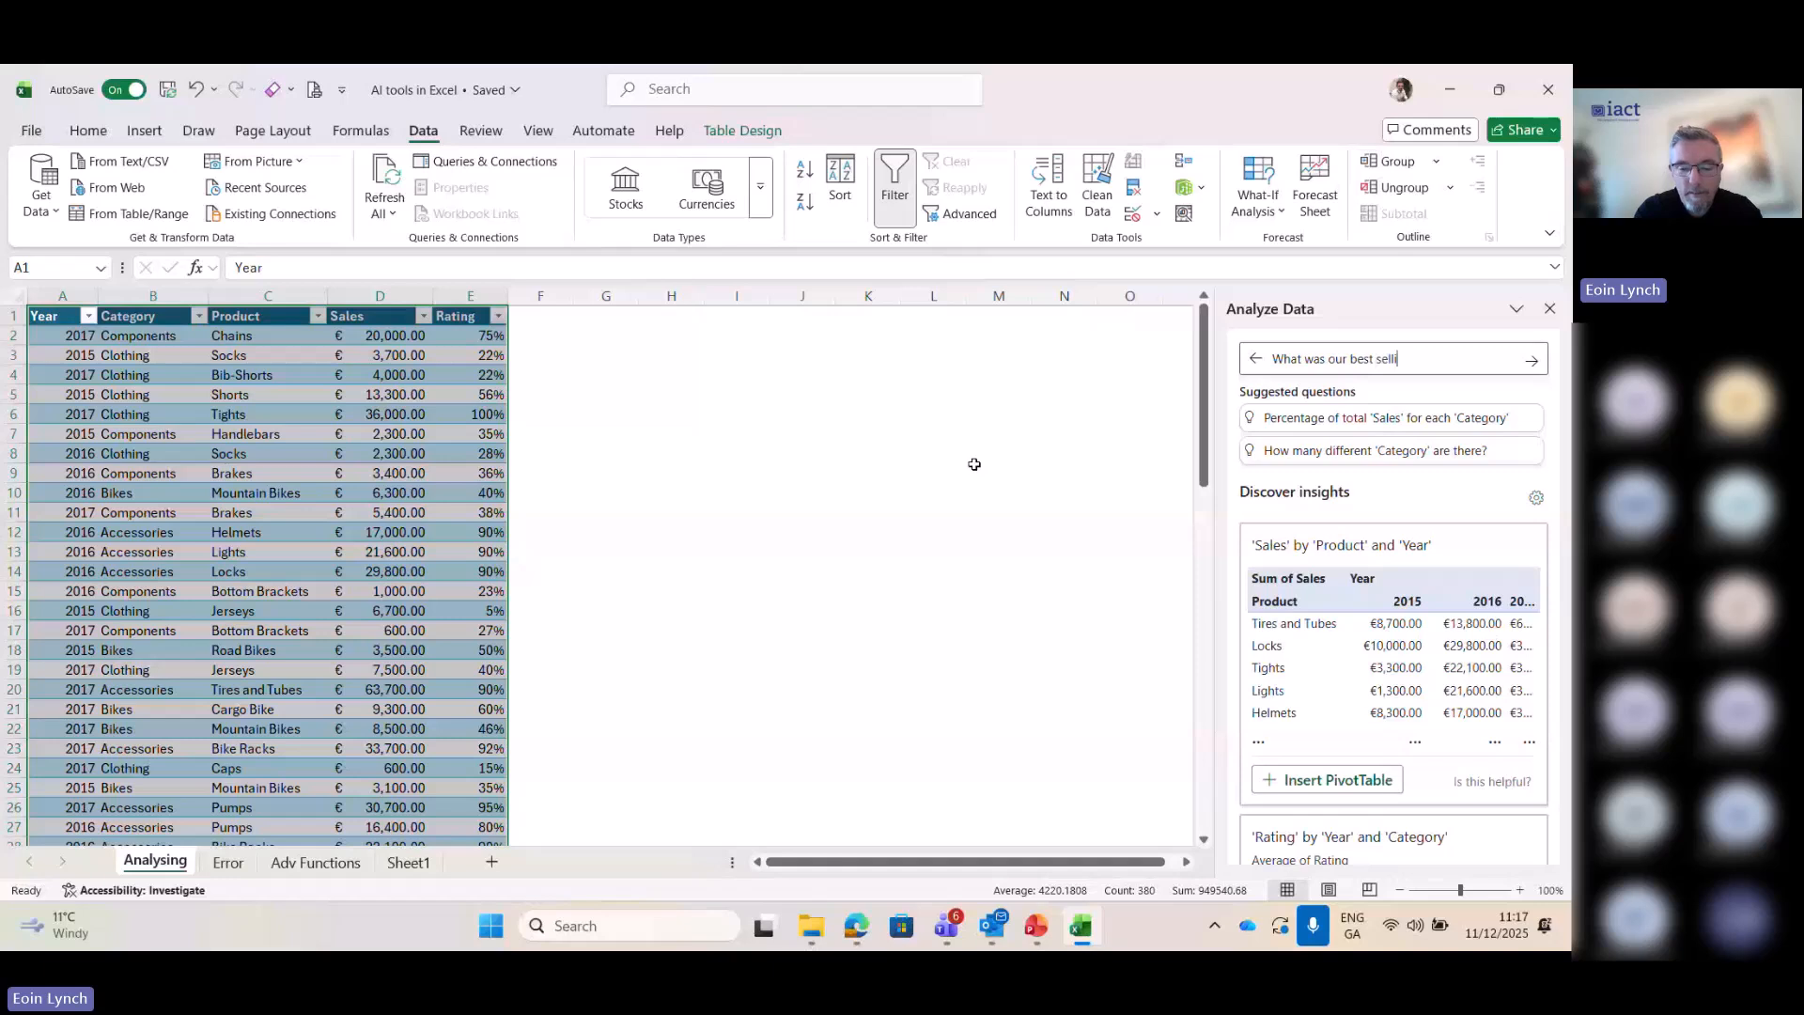
text(ng product)
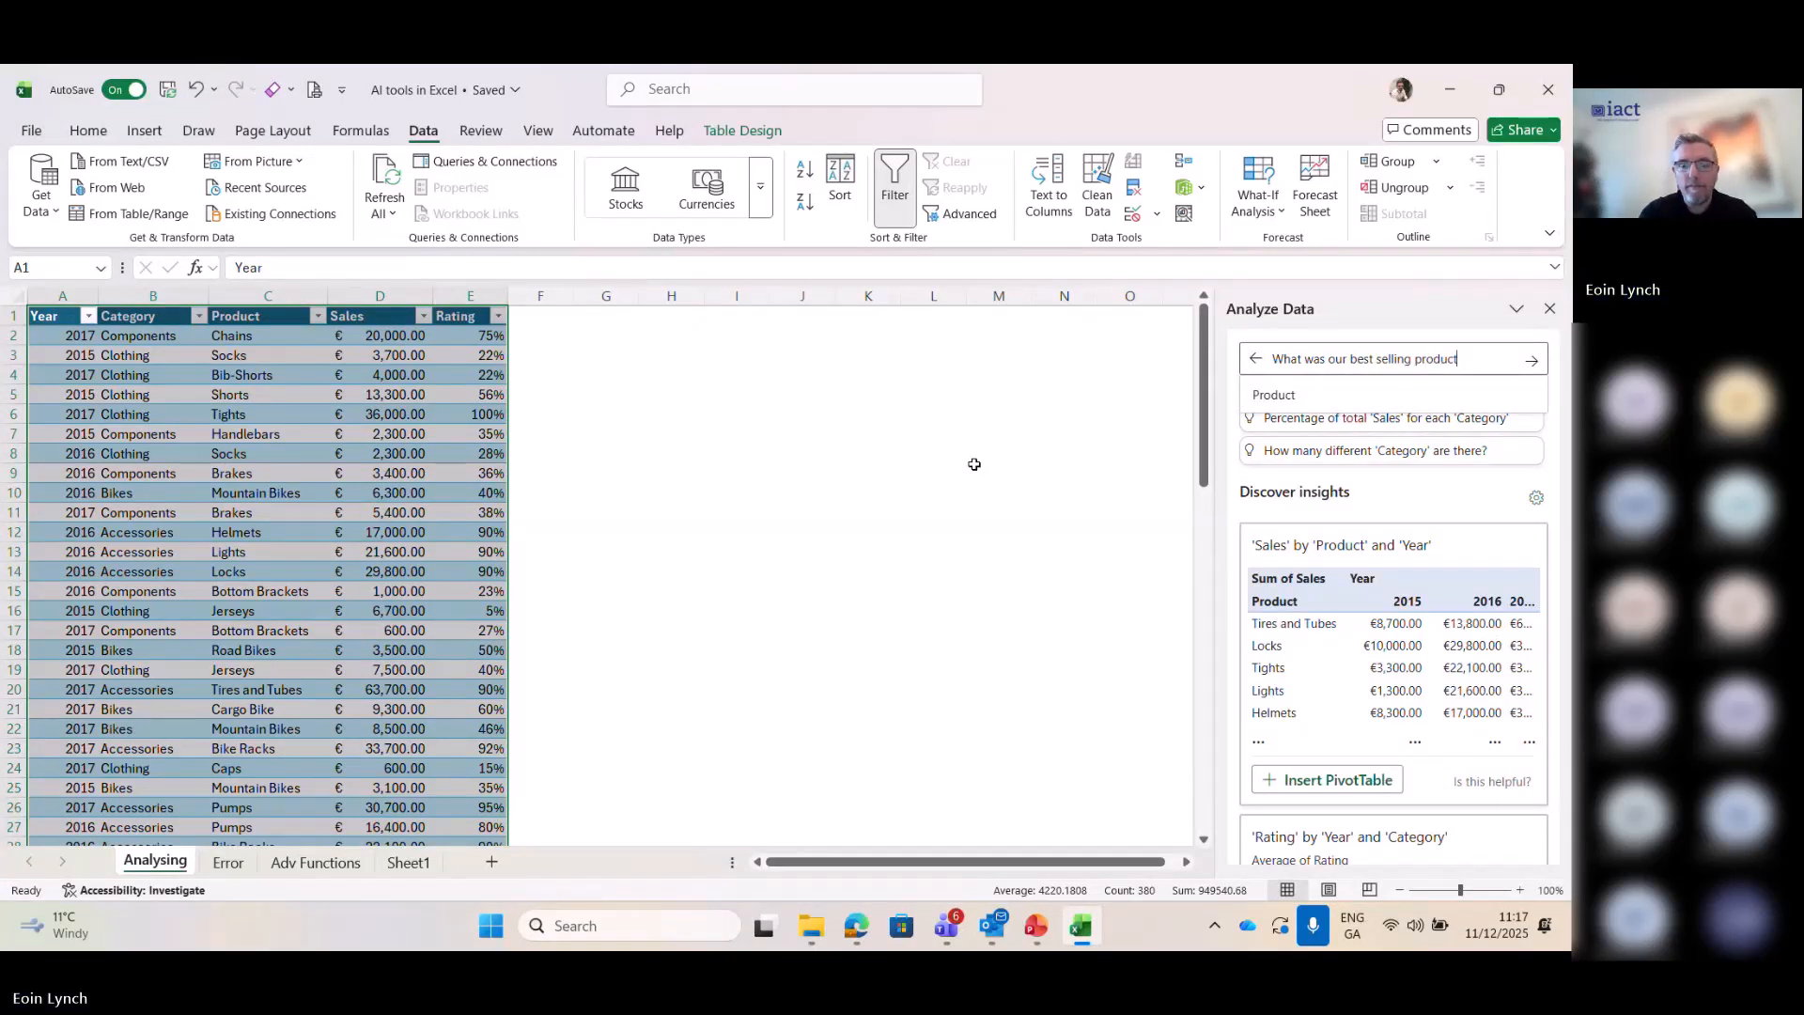
key(Return)
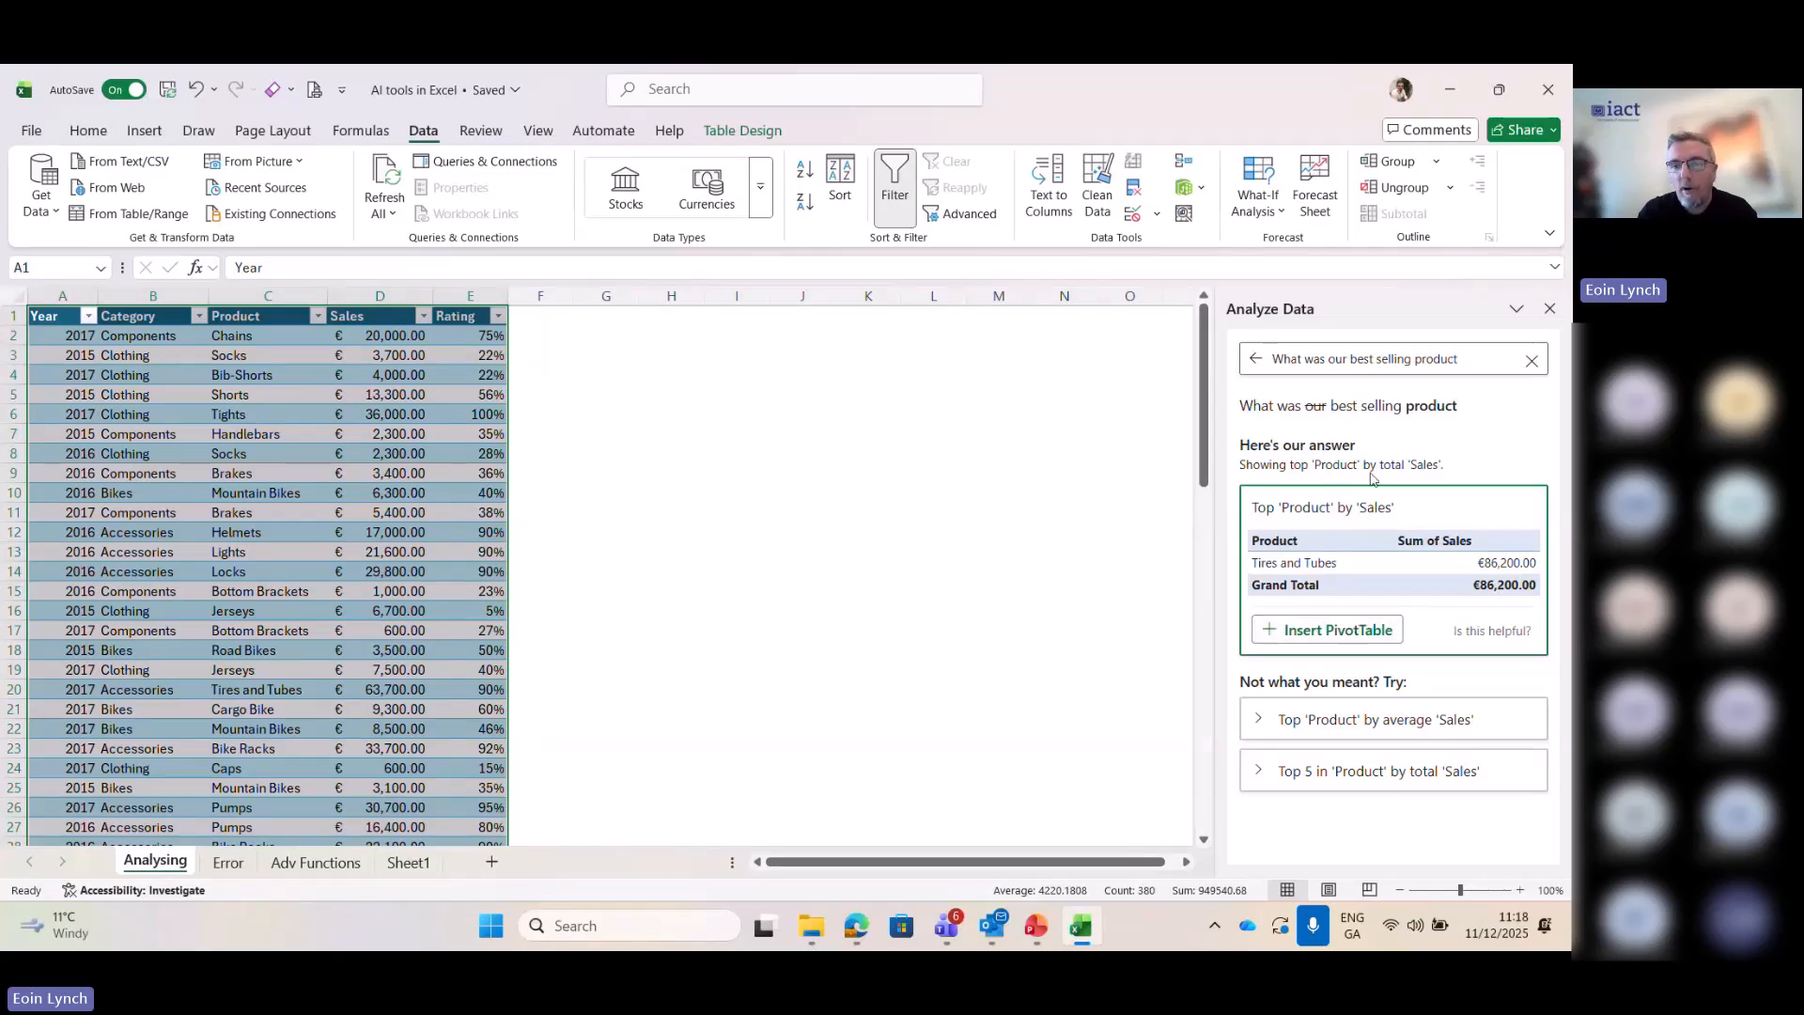
- Change the Analyze Data question to "What was our best selling category" and submit it
click(1483, 349)
key(BackSpace)
key(BackSpace)
key(BackSpace)
key(BackSpace)
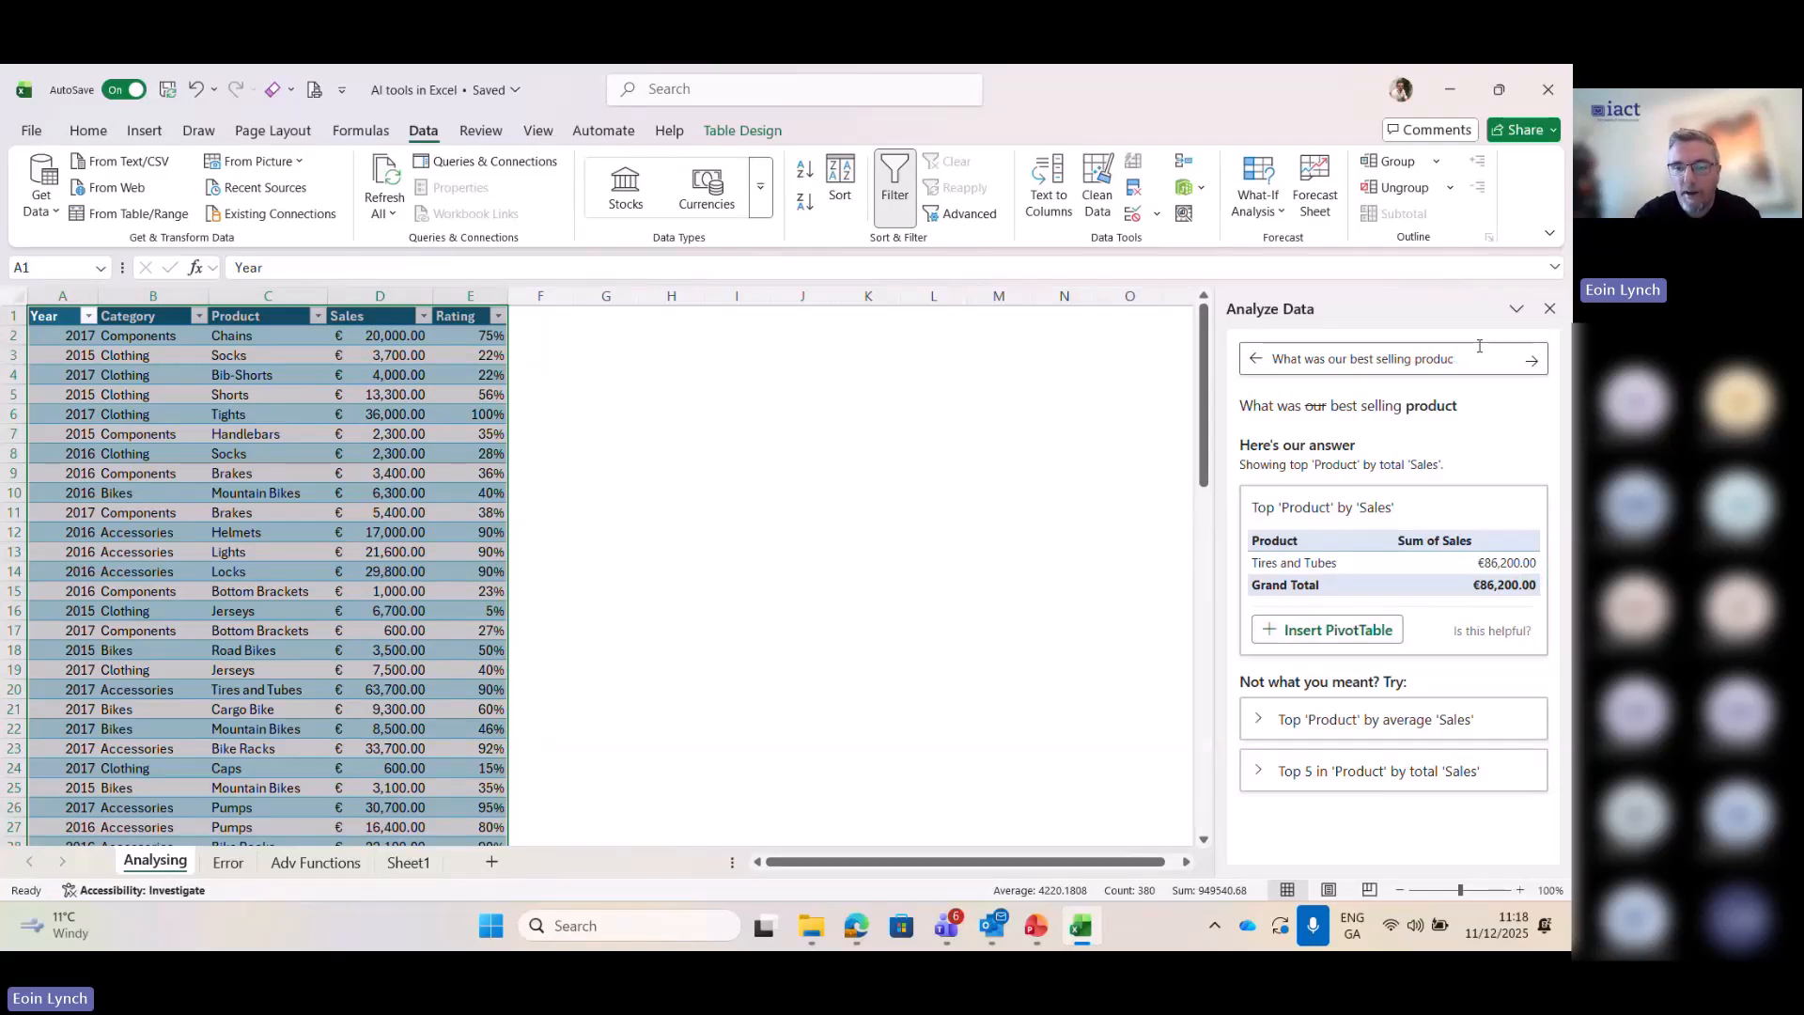
key(BackSpace)
key(BackSpace)
key(BackSpace)
text(cat)
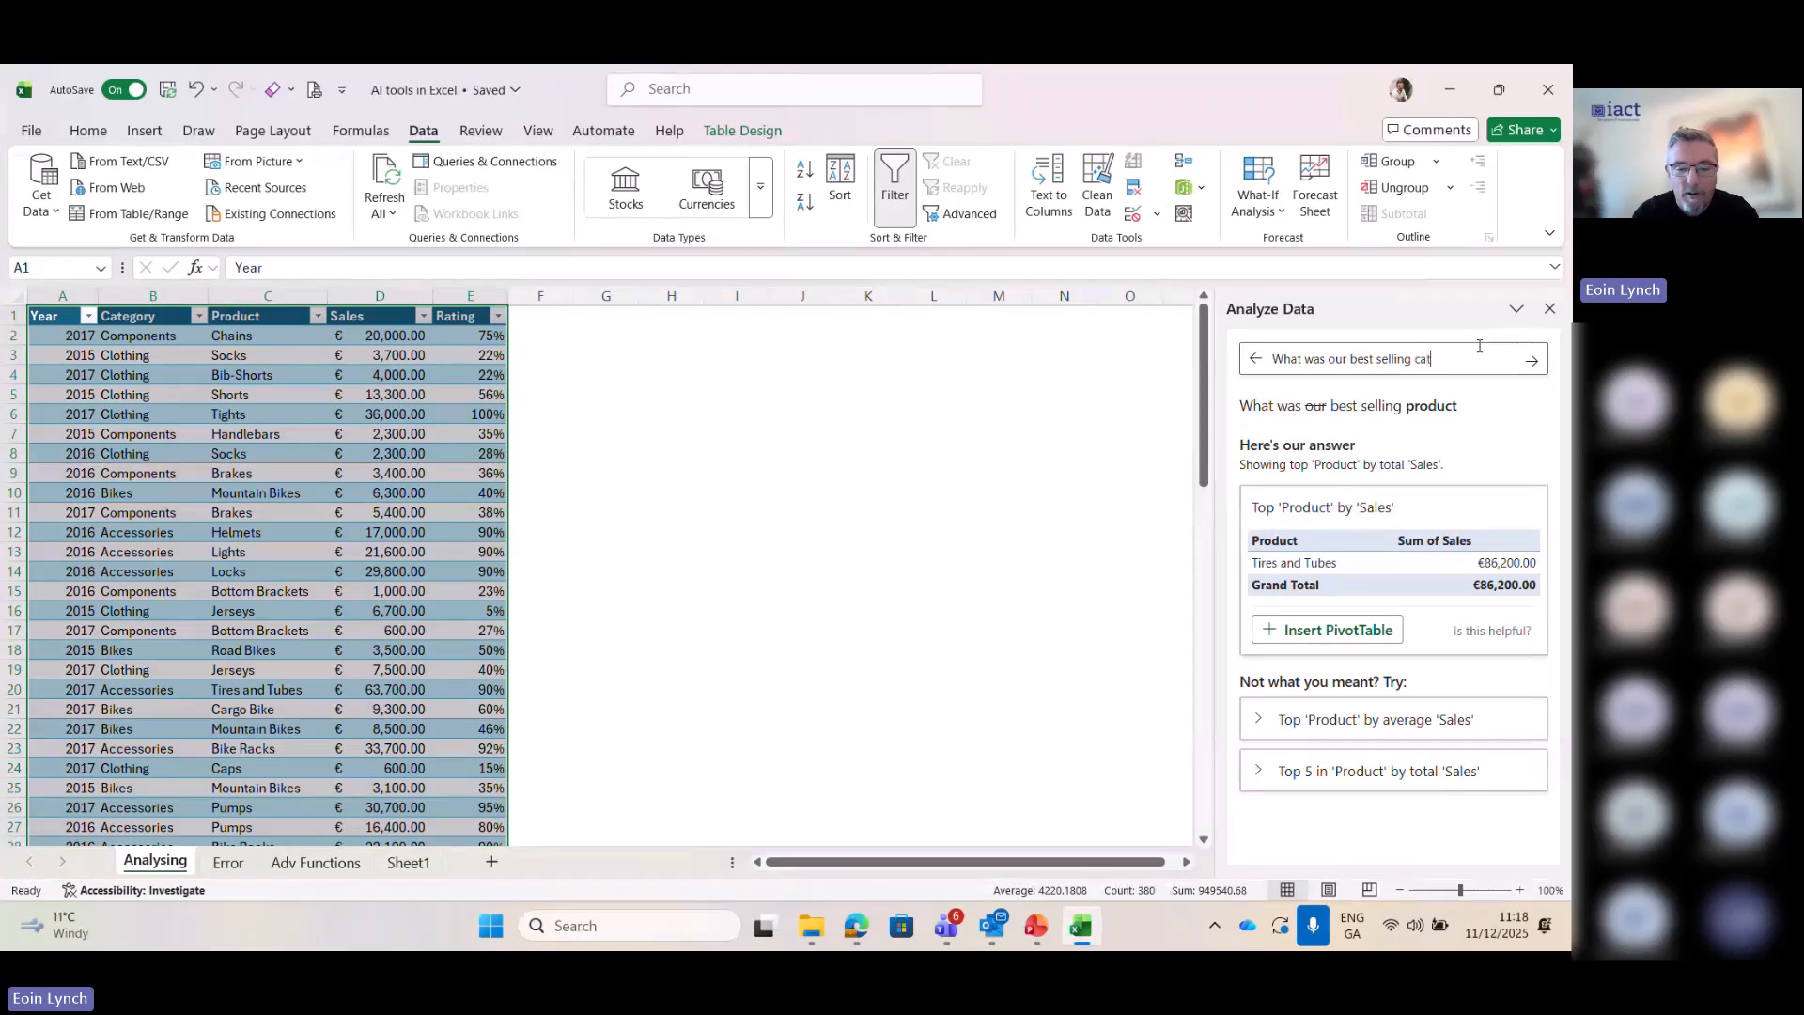
text(egory)
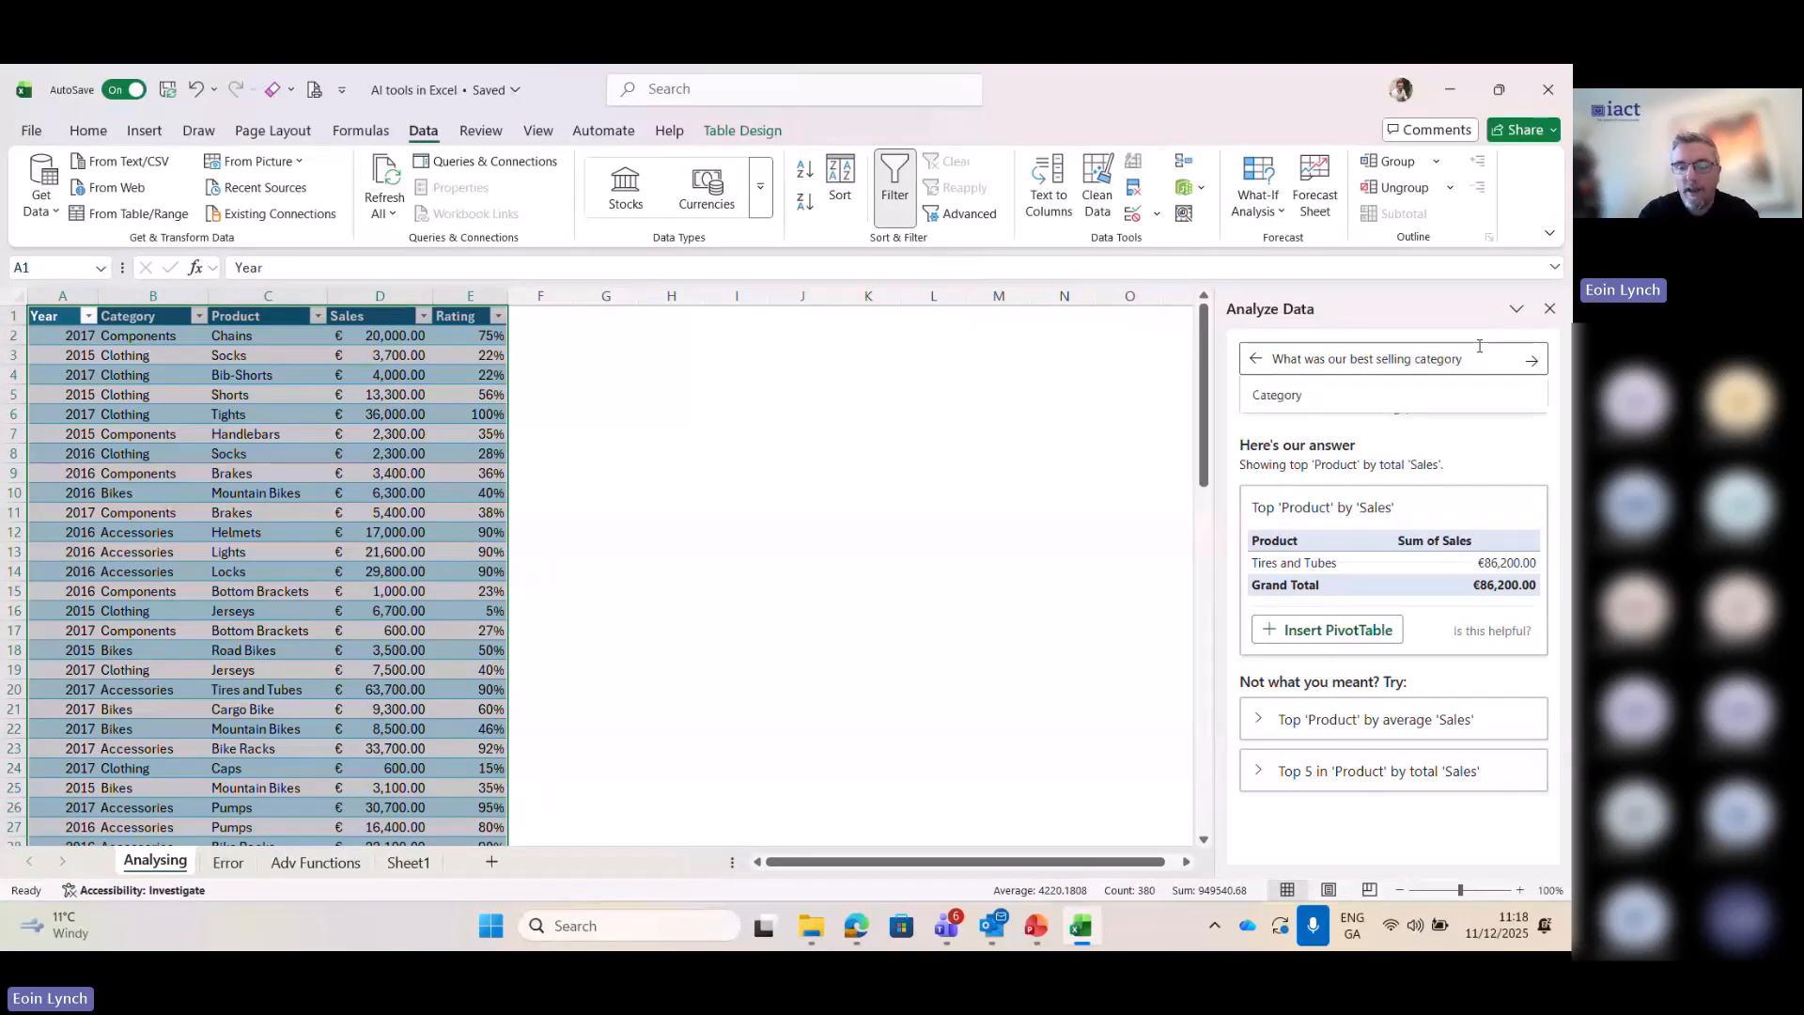
key(Return)
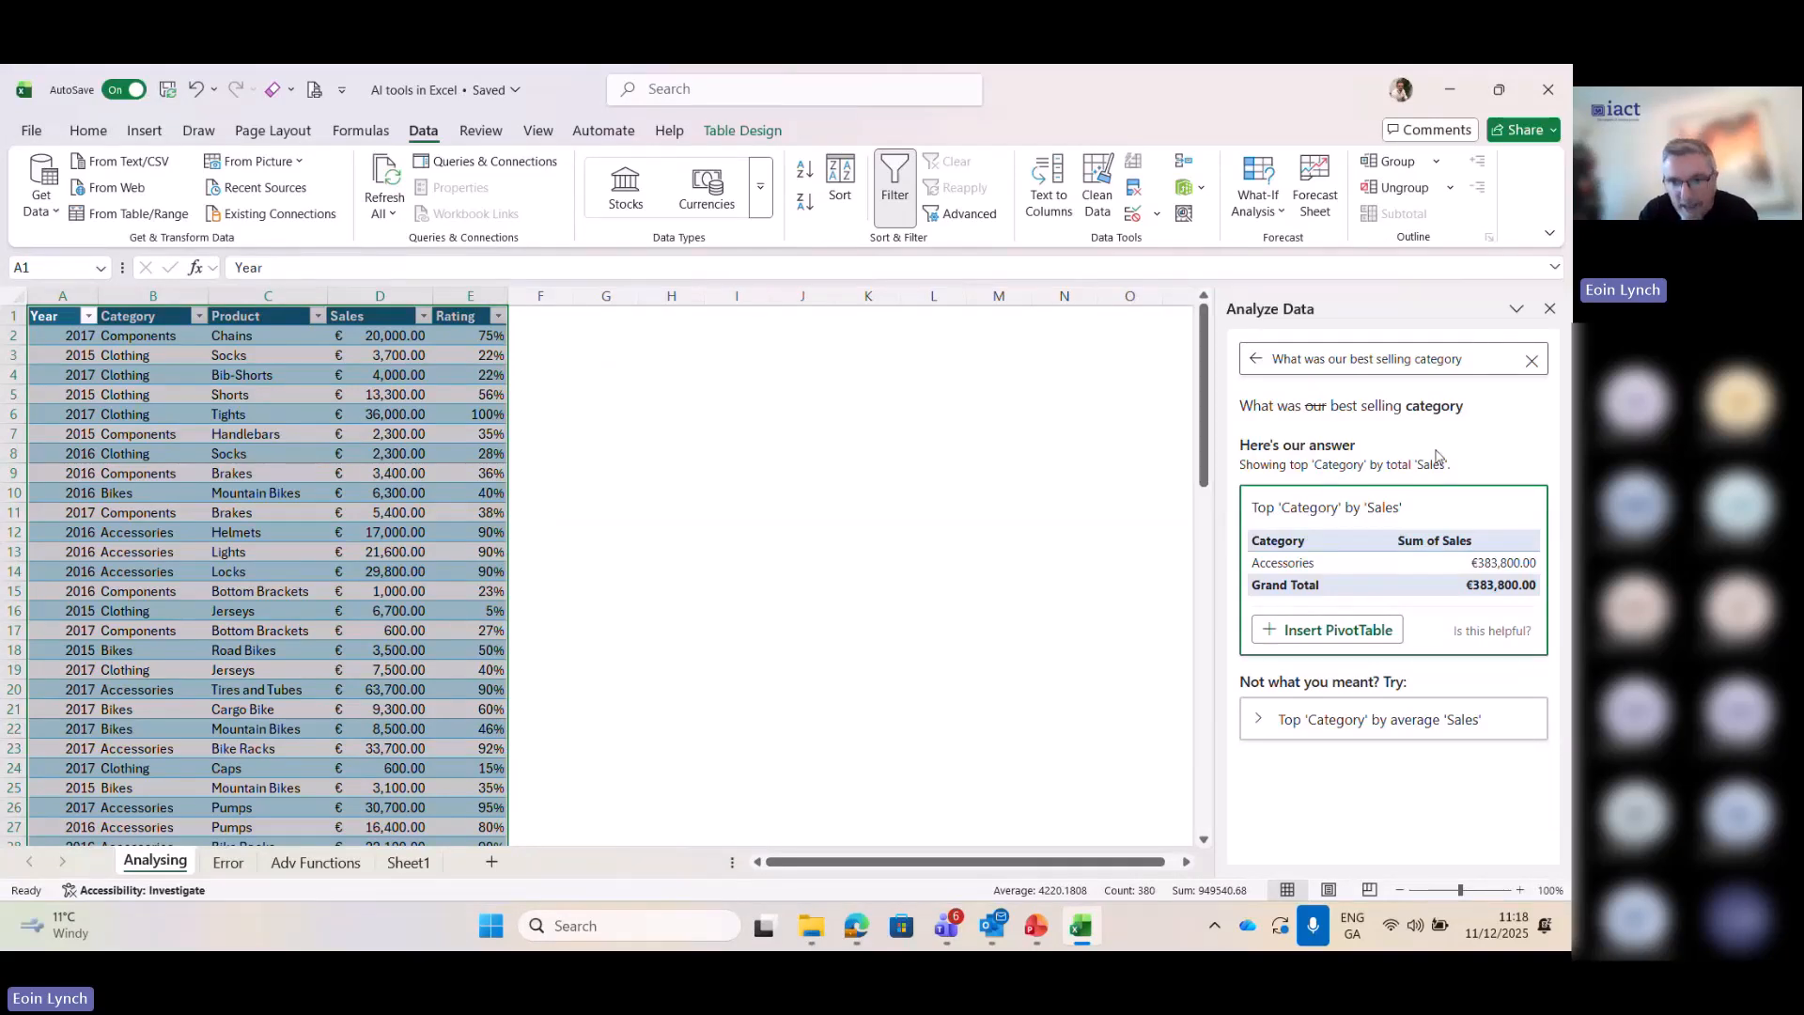
- Change the Analyze Data question to "What was our best selling year" and submit it
click(1481, 353)
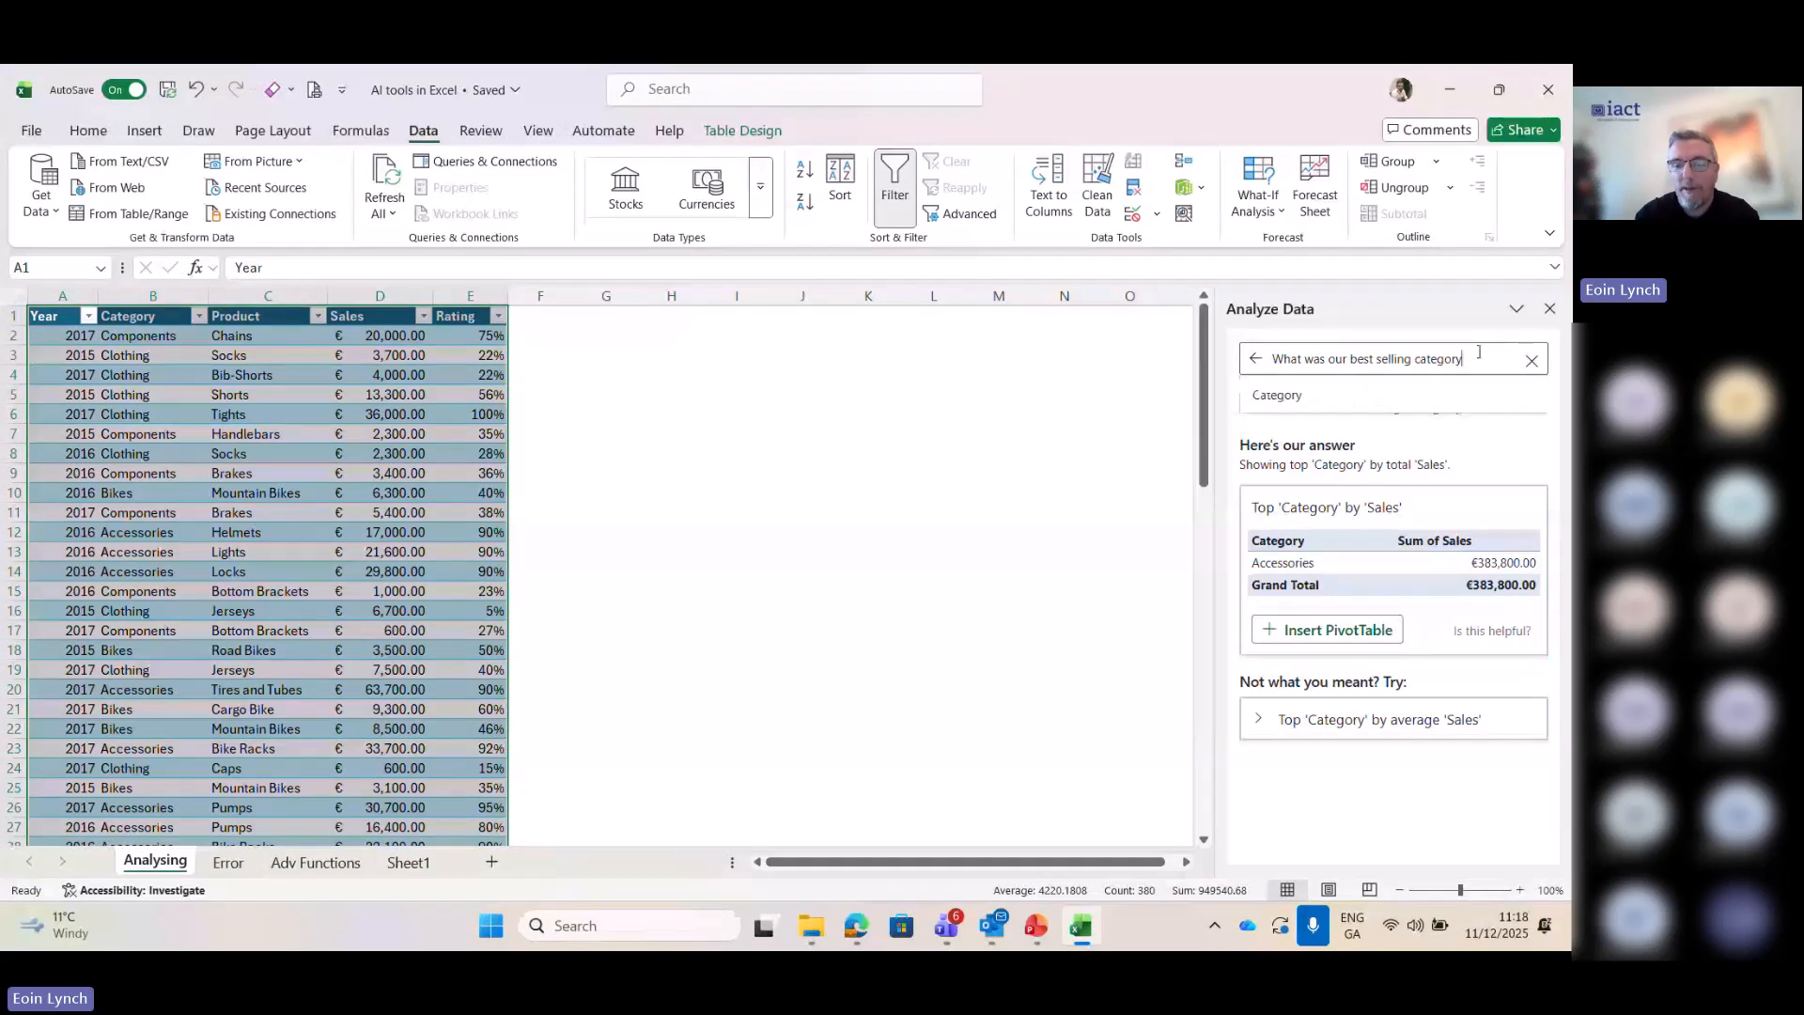
key(BackSpace)
key(BackSpace)
key(BackSpace)
key(BackSpace)
key(BackSpace)
key(BackSpace)
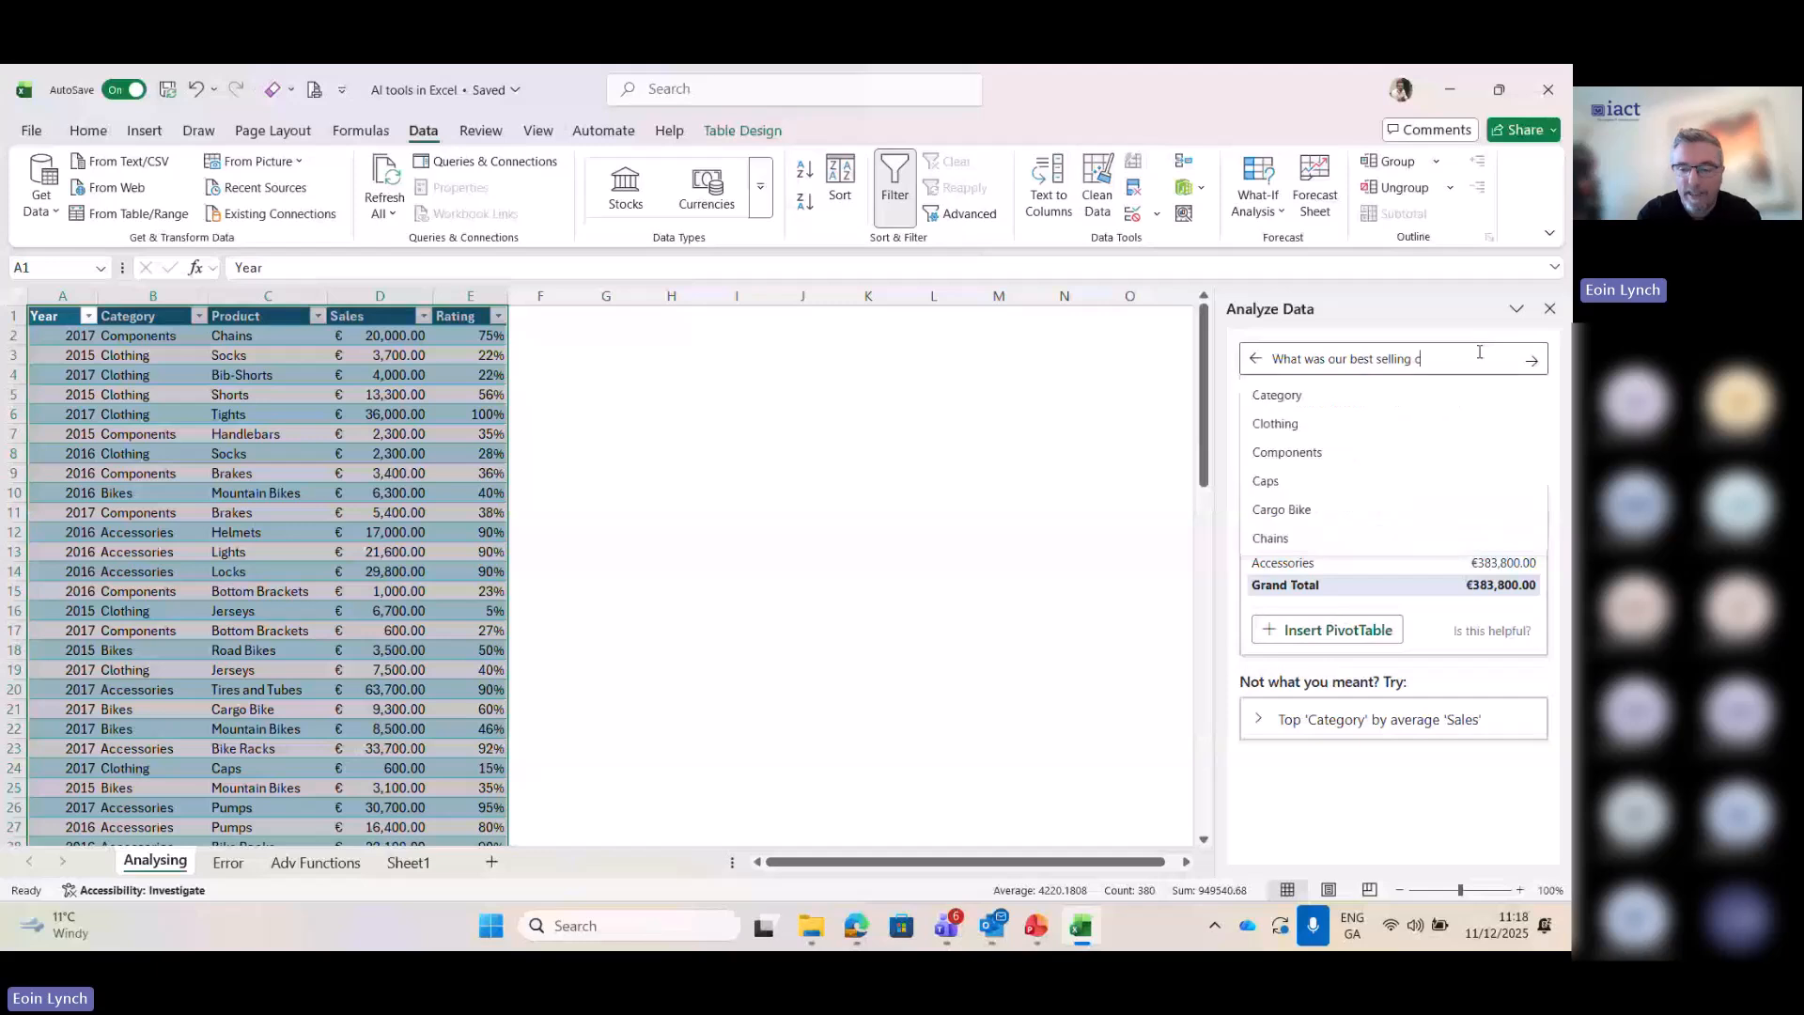
key(BackSpace)
text(year)
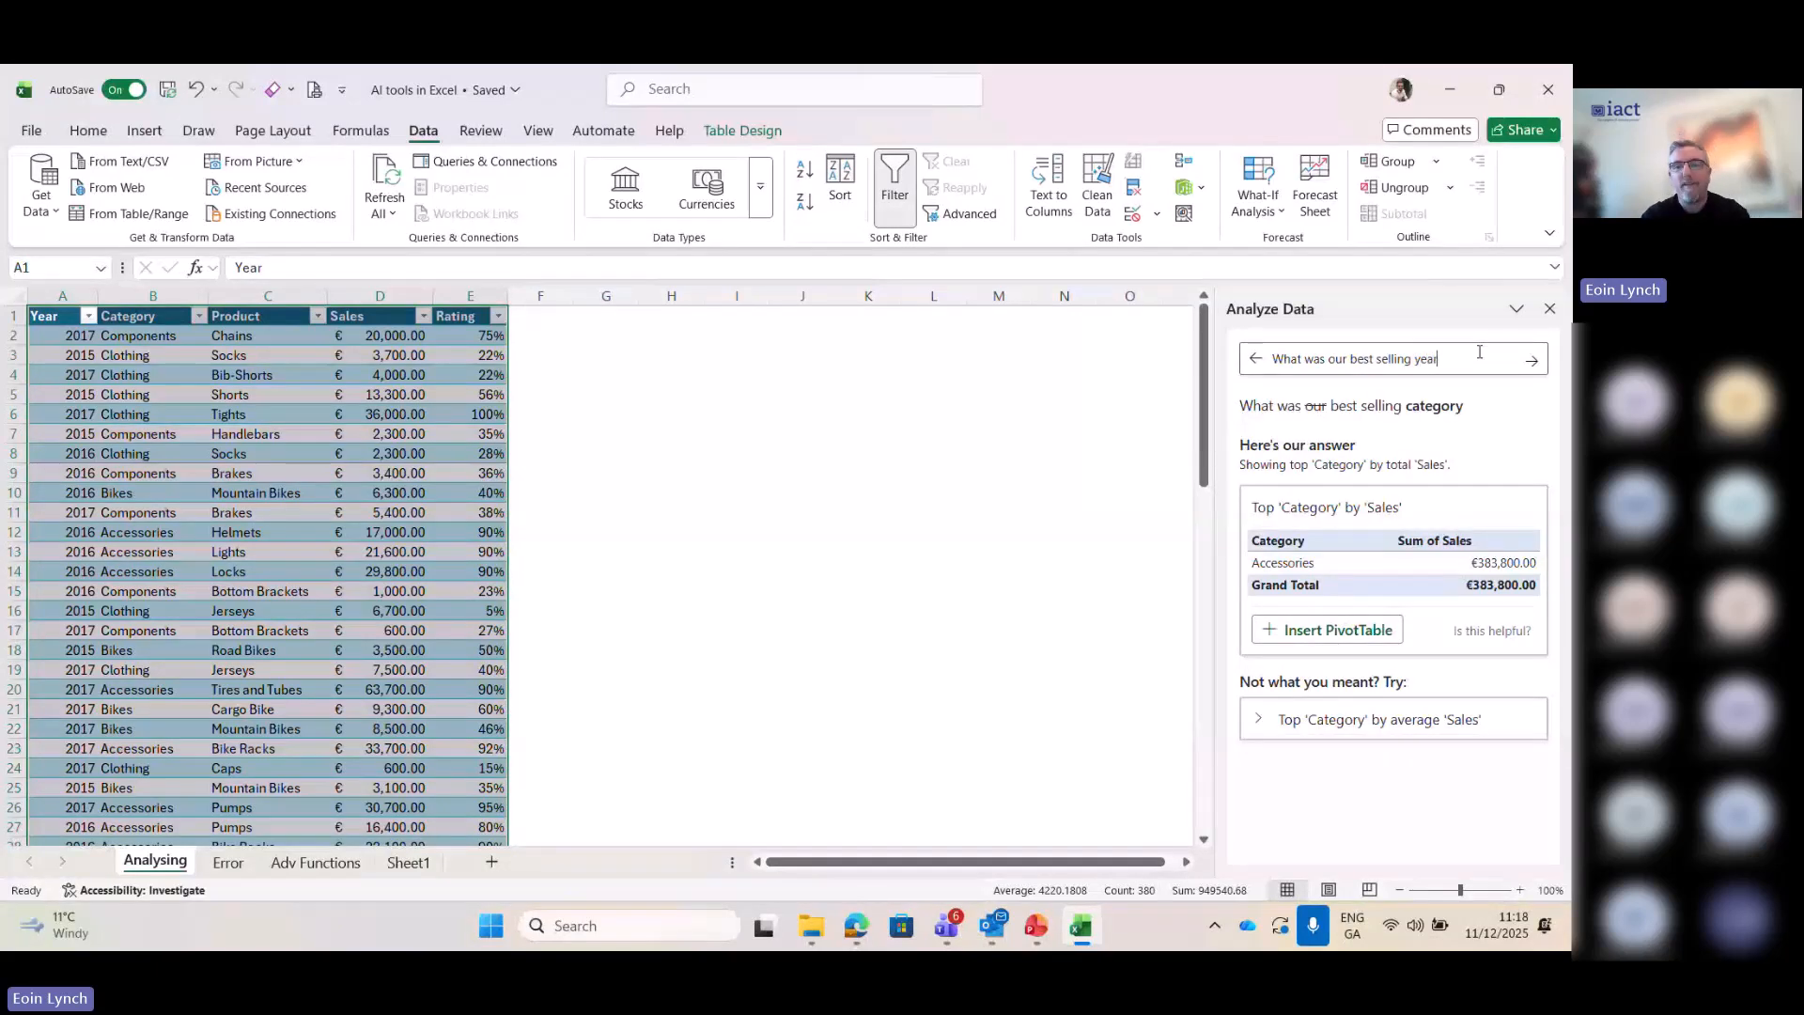
key(Return)
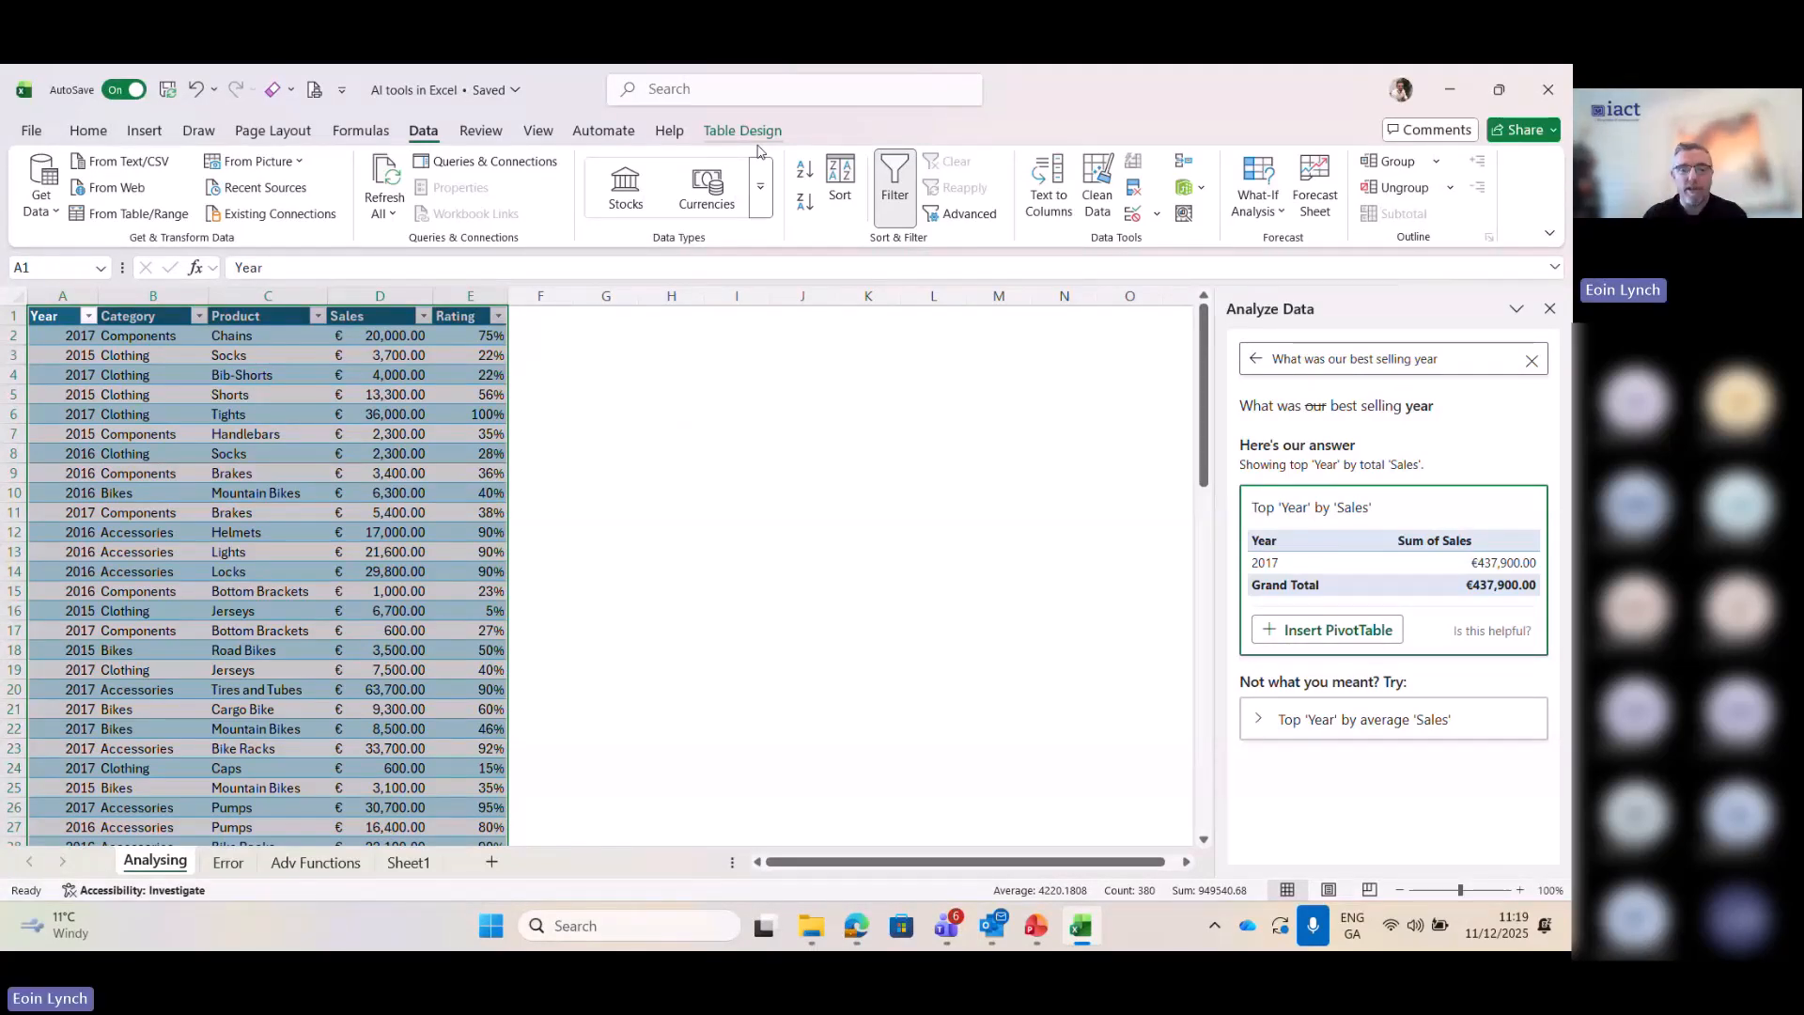
- Switch to the Error sheet containing the #DIV/0! formula
click(228, 863)
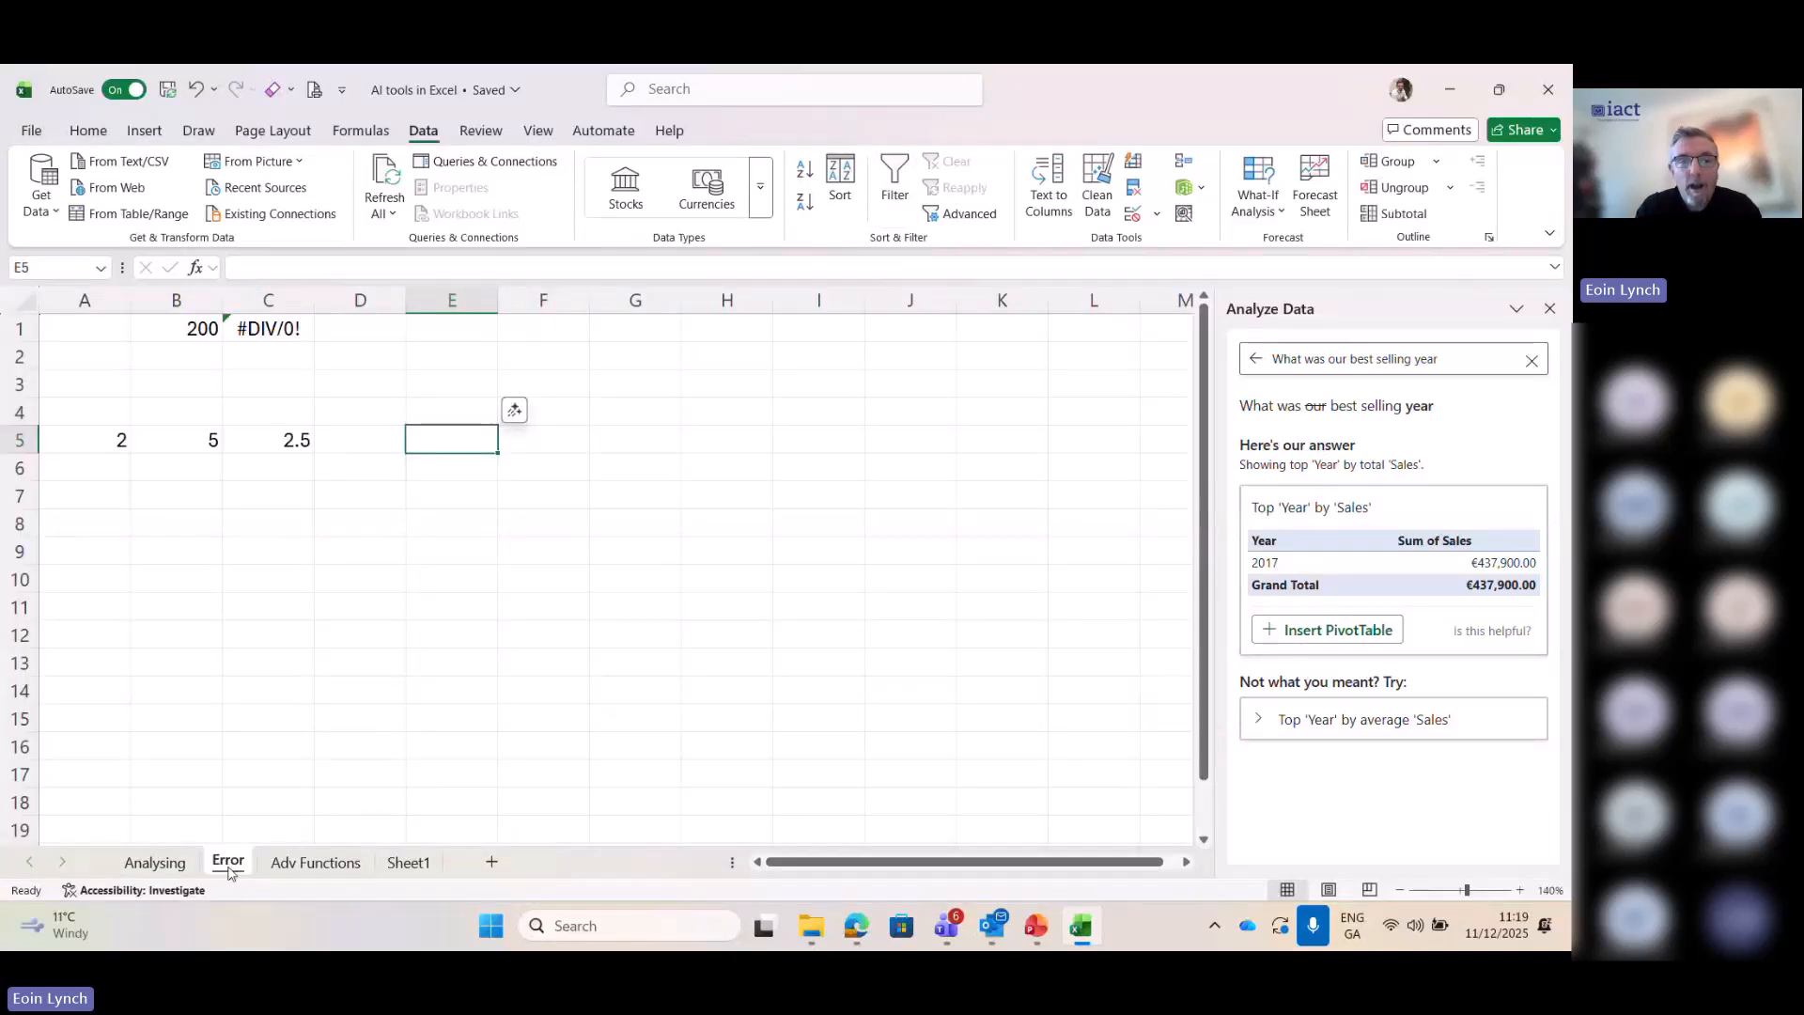
click(144, 121)
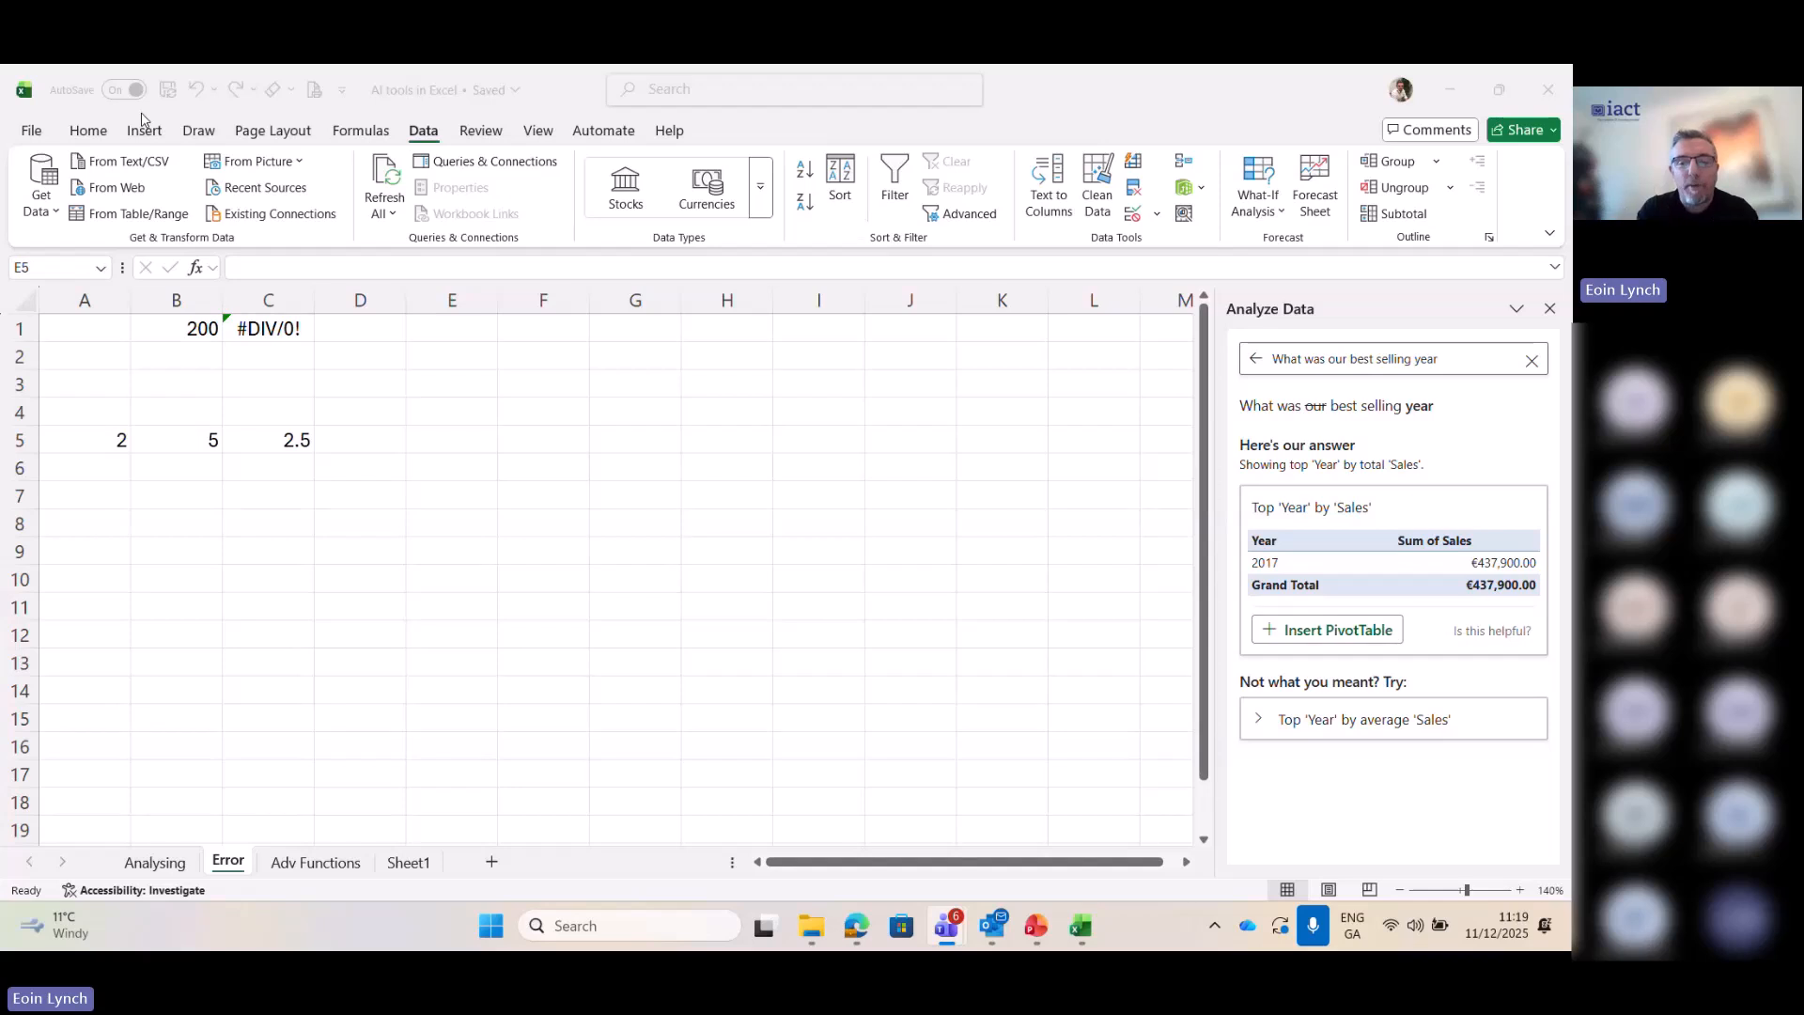
click(149, 114)
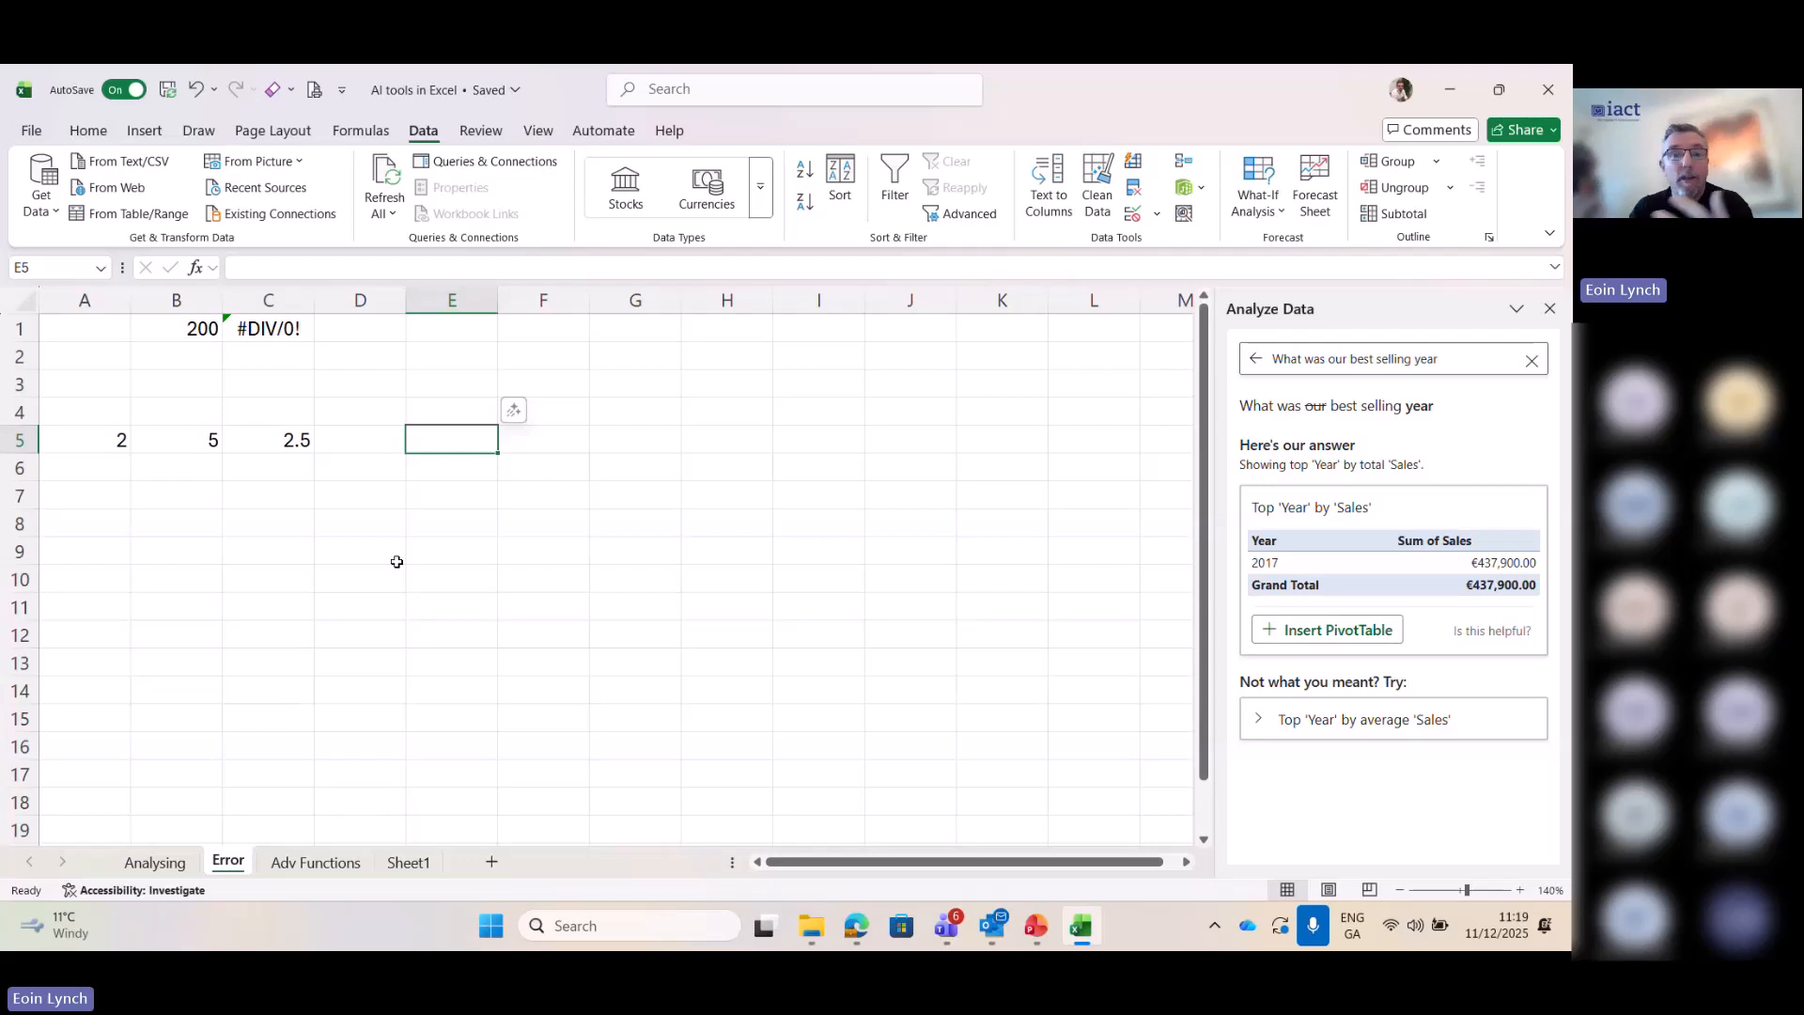
- Launch Microsoft 365 Copilot, allow its pinning request, dismiss the remaining pop-ups and maximise the window
click(490, 927)
text(copi)
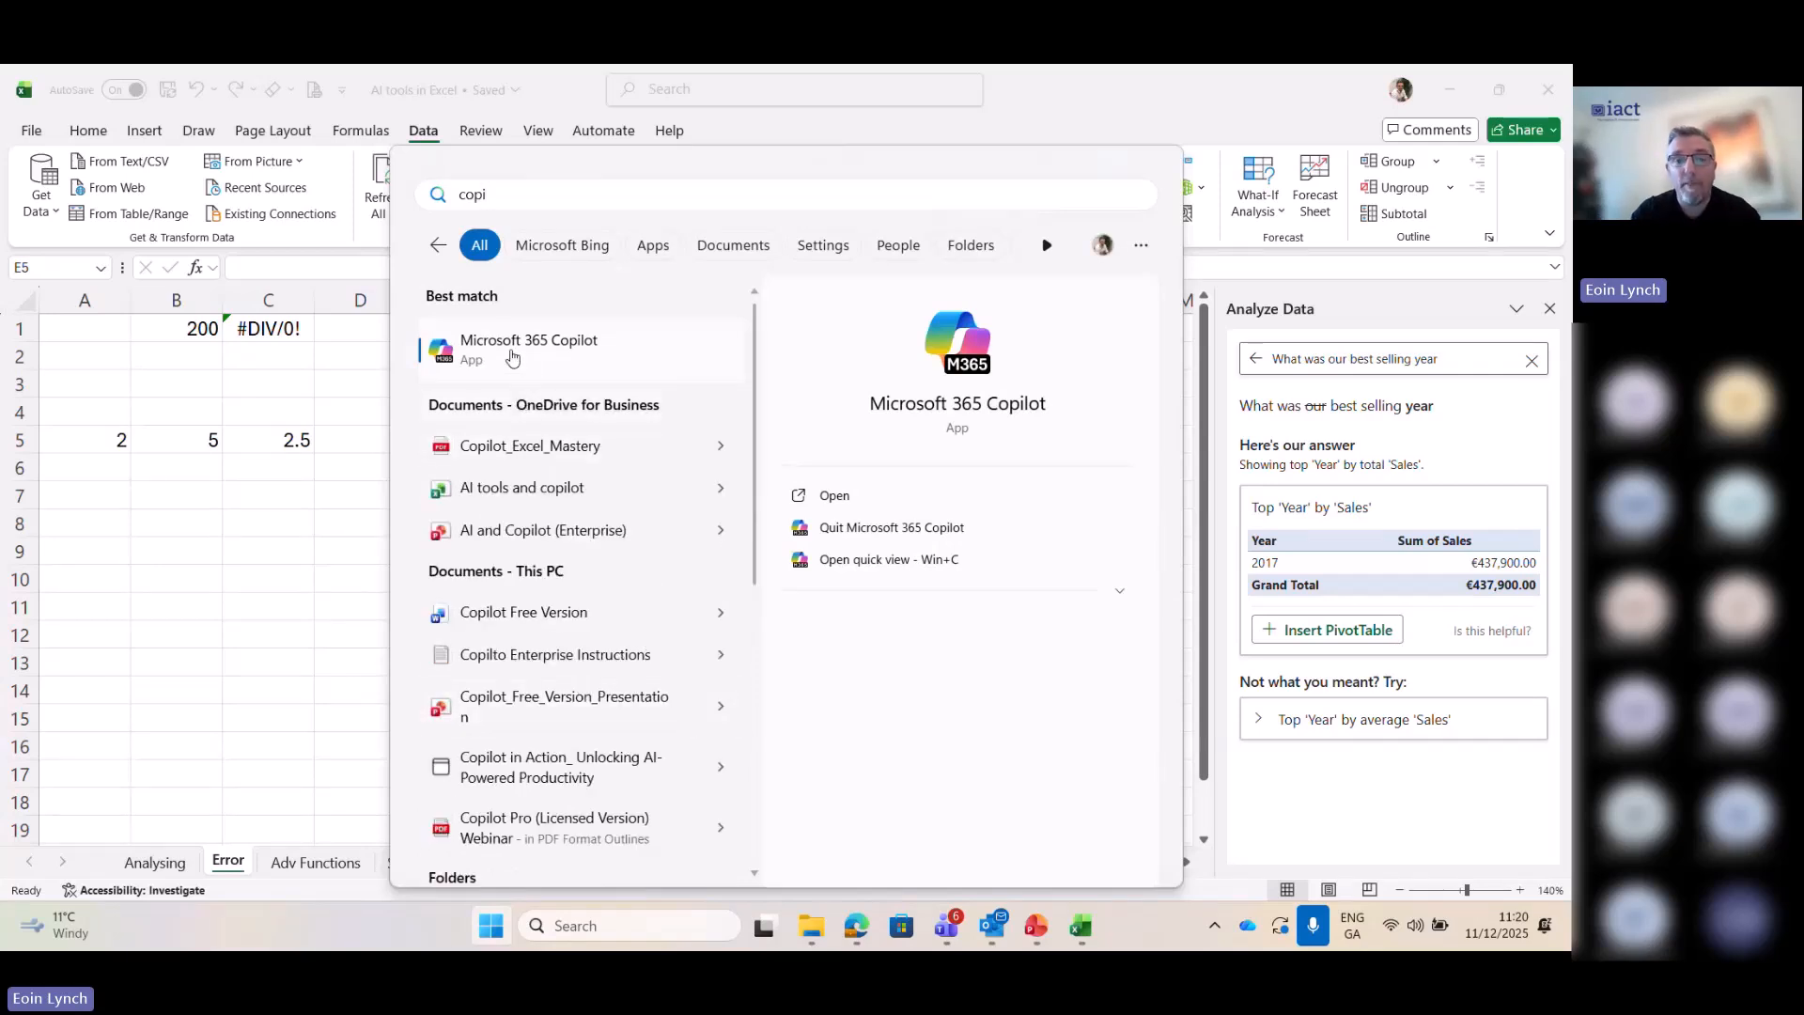
click(512, 355)
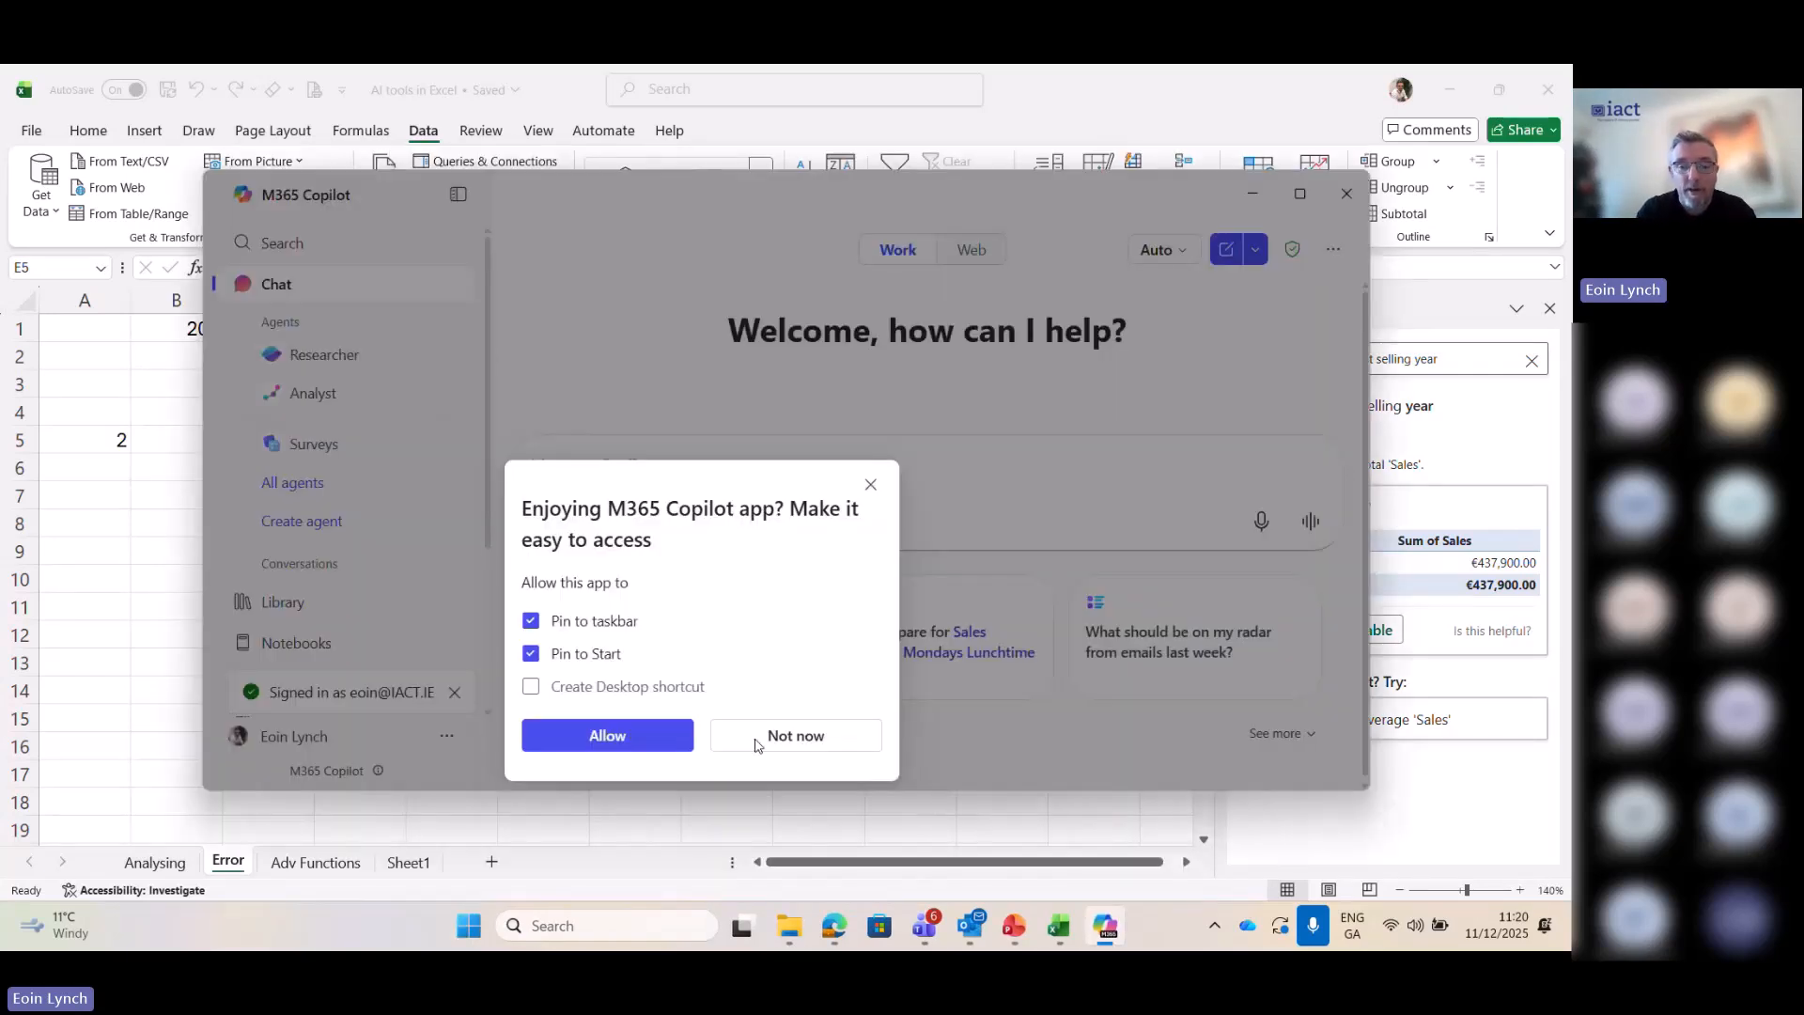
click(657, 749)
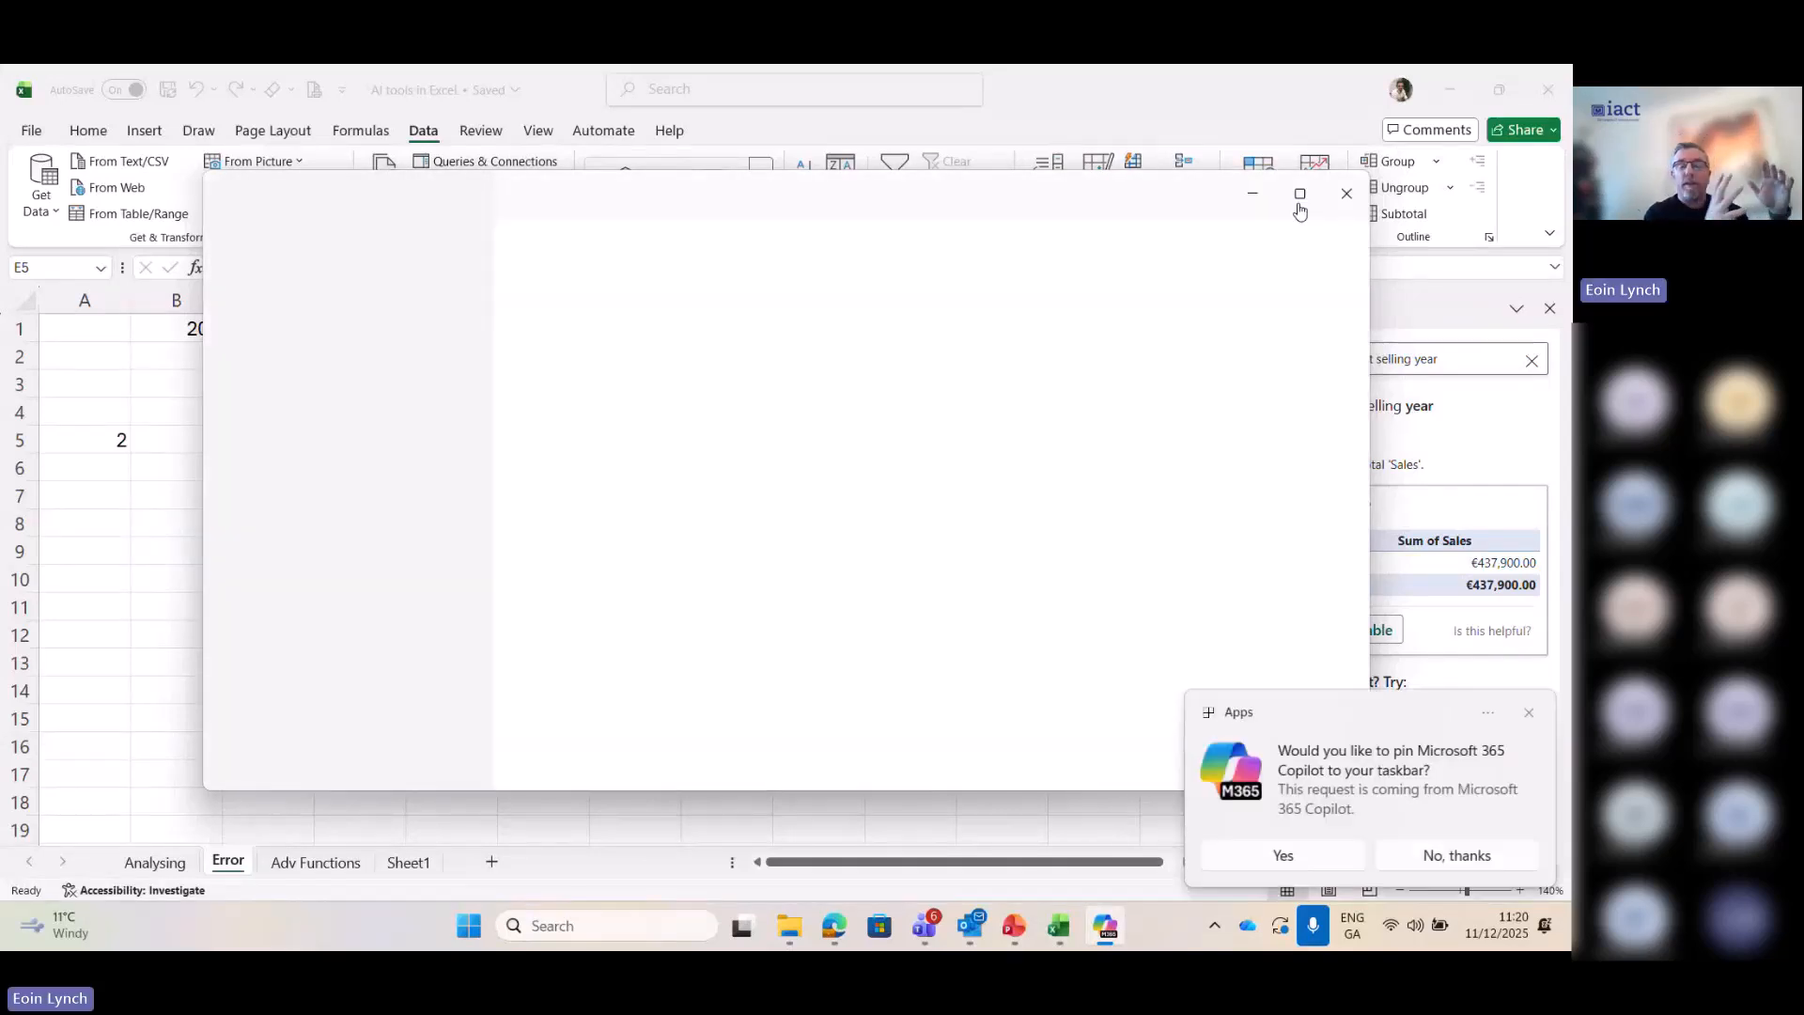
mouse_move(1301, 209)
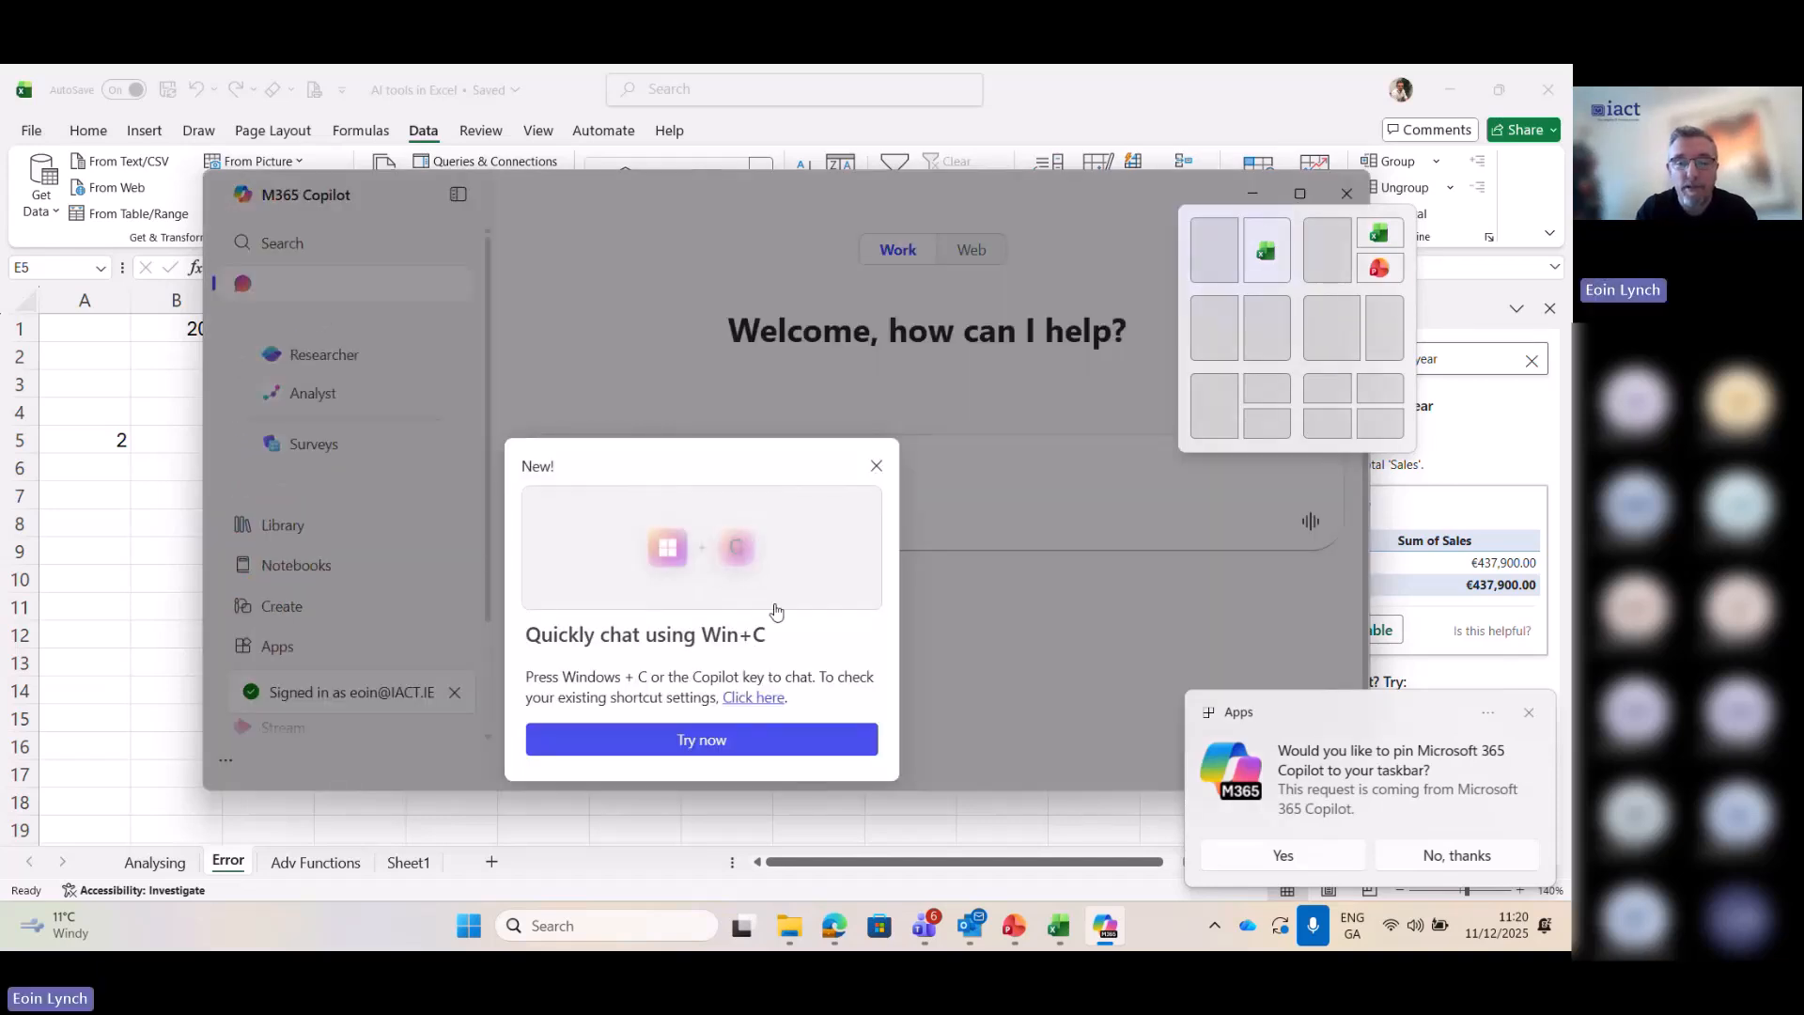
click(876, 467)
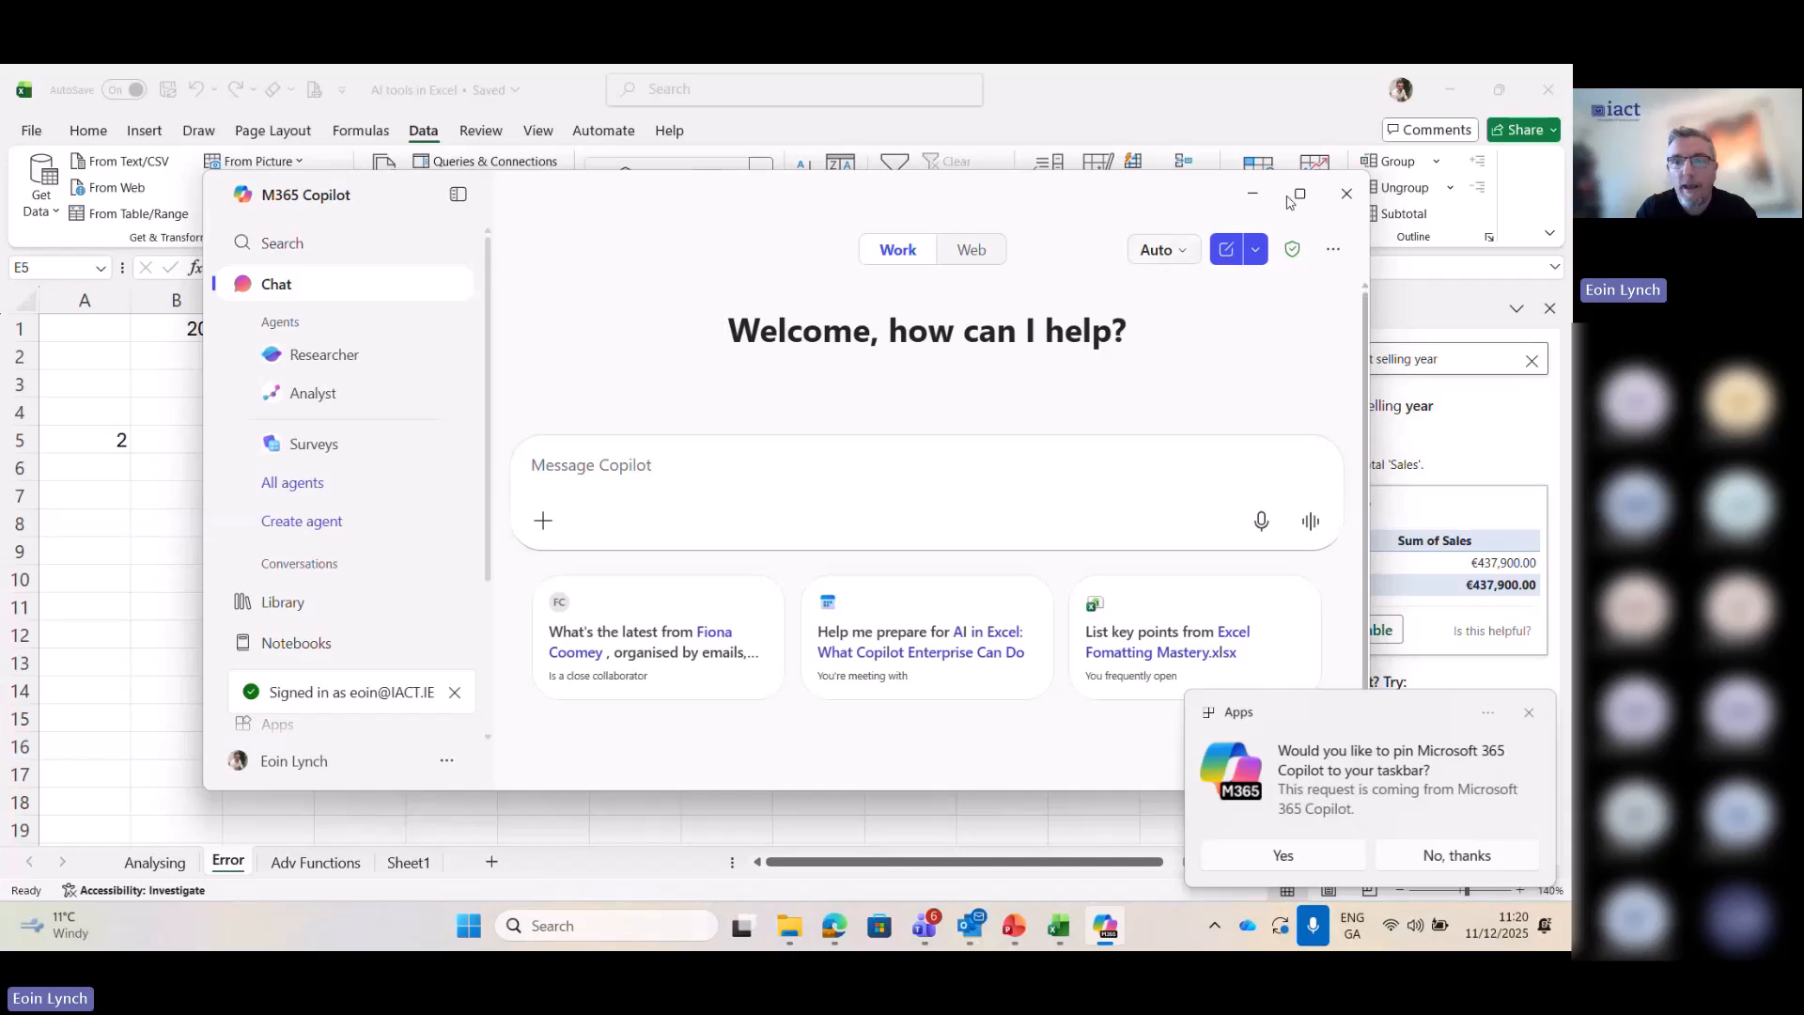
click(1301, 194)
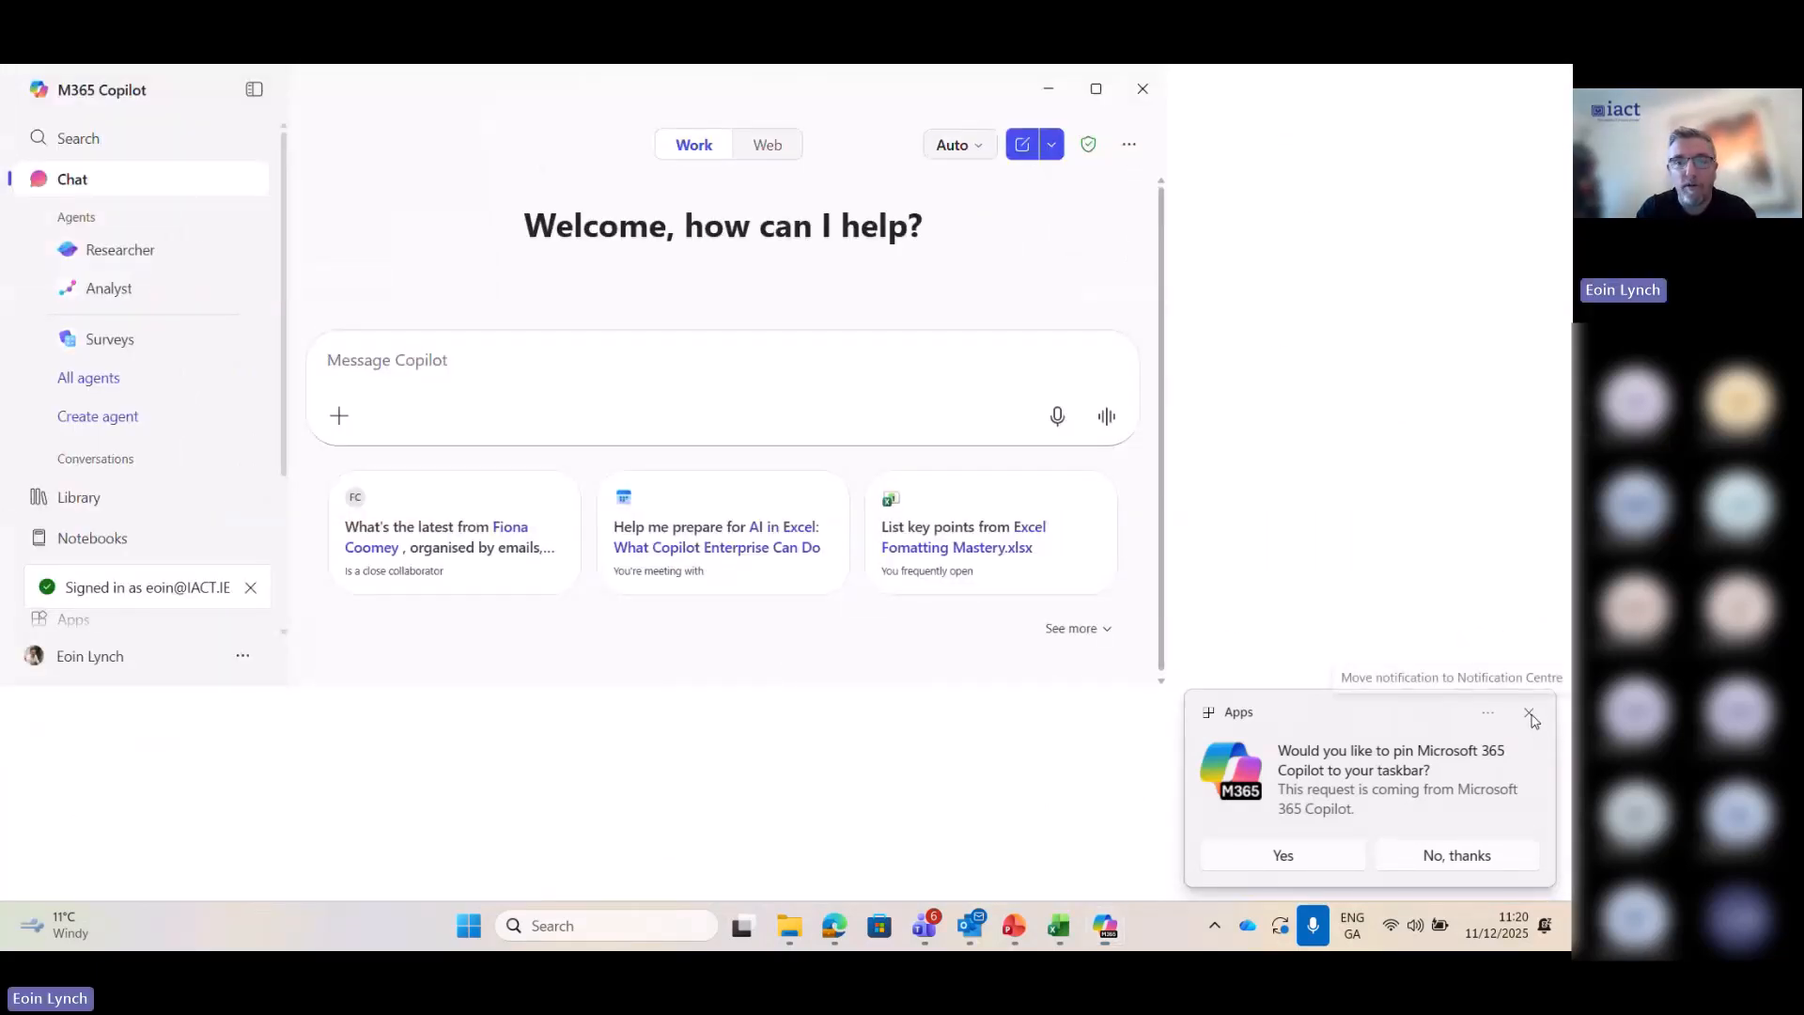
click(1529, 713)
- Return to Excel, select cell H2 on the Adv Functions sheet and close the Analyze Data pane
click(1048, 88)
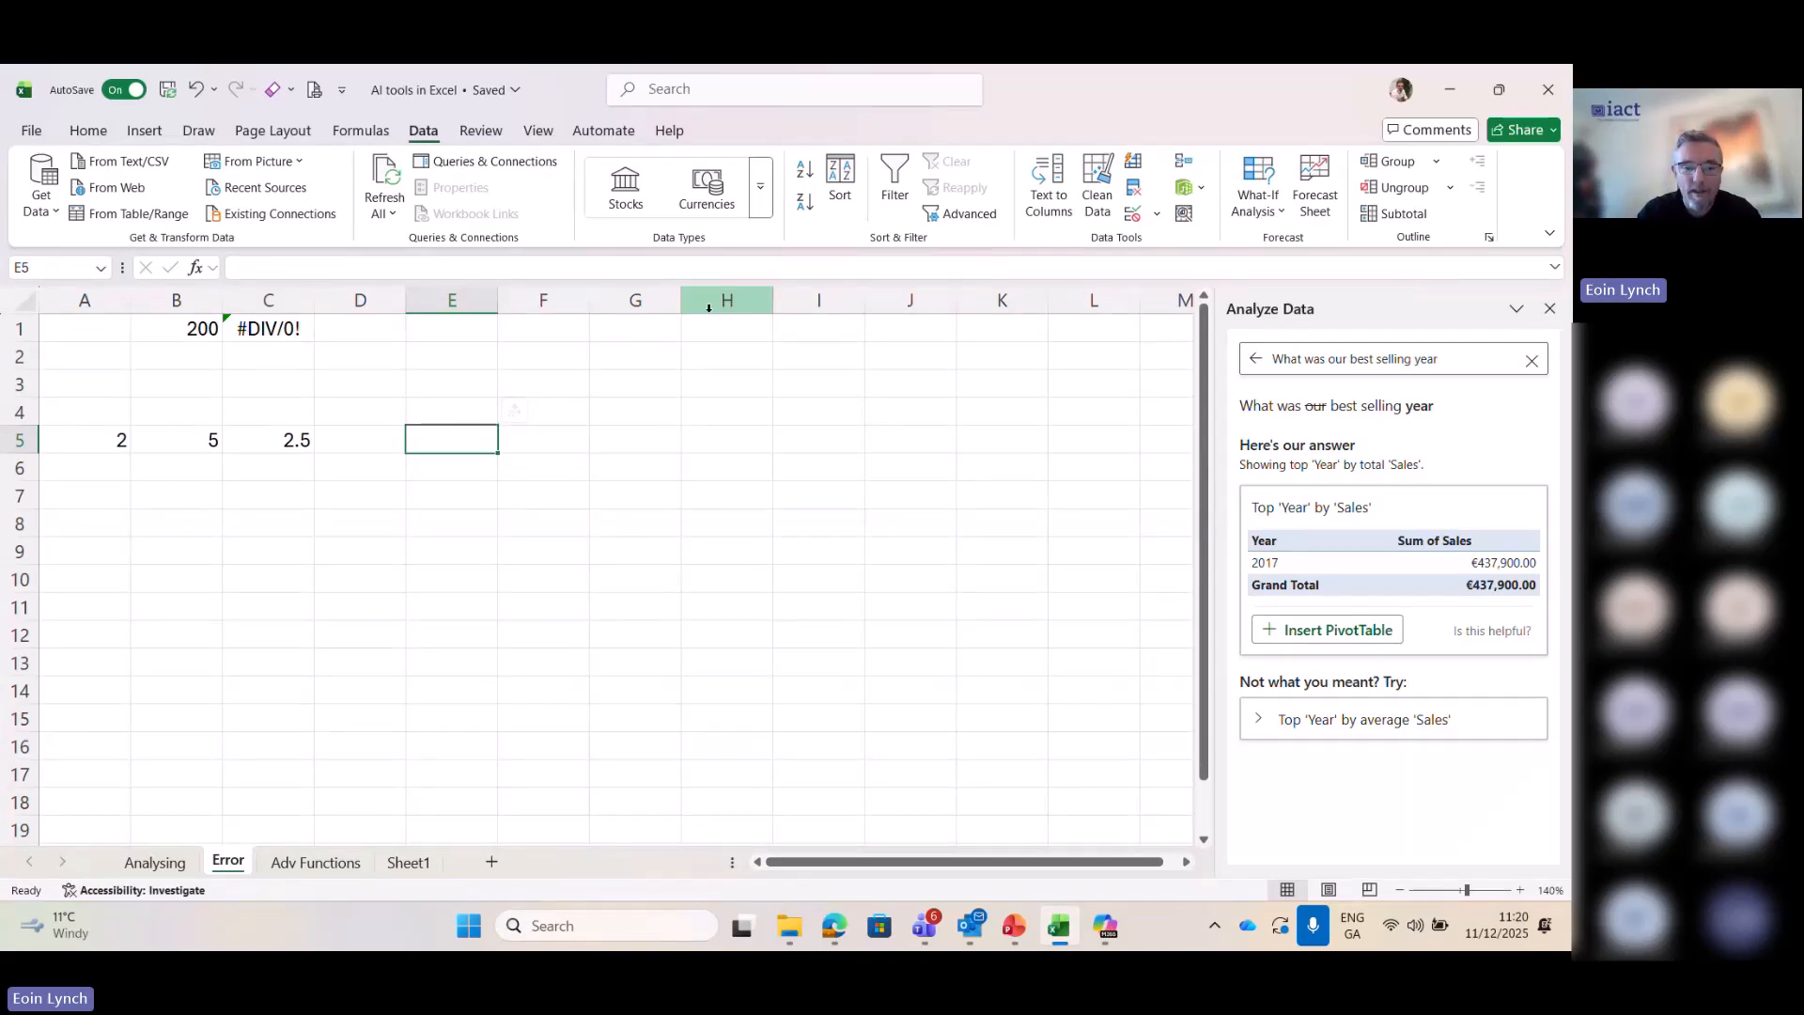
key(ctrl+Page_Down)
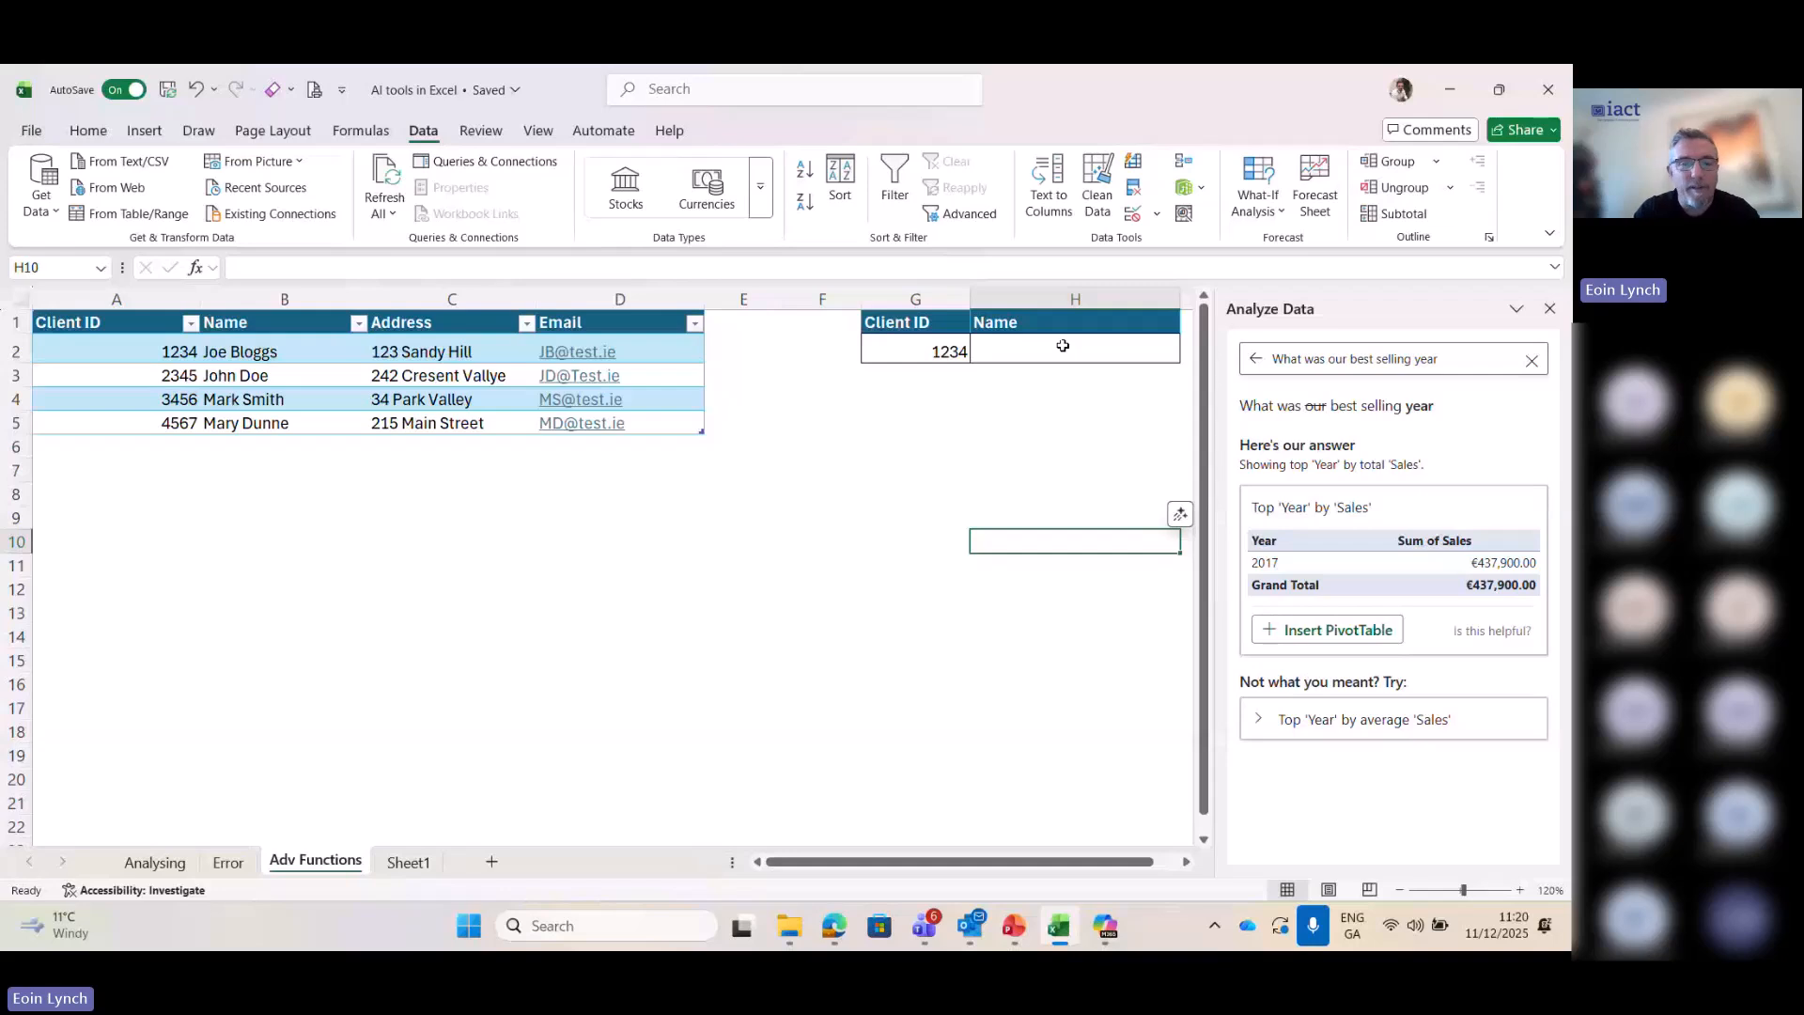
click(1063, 346)
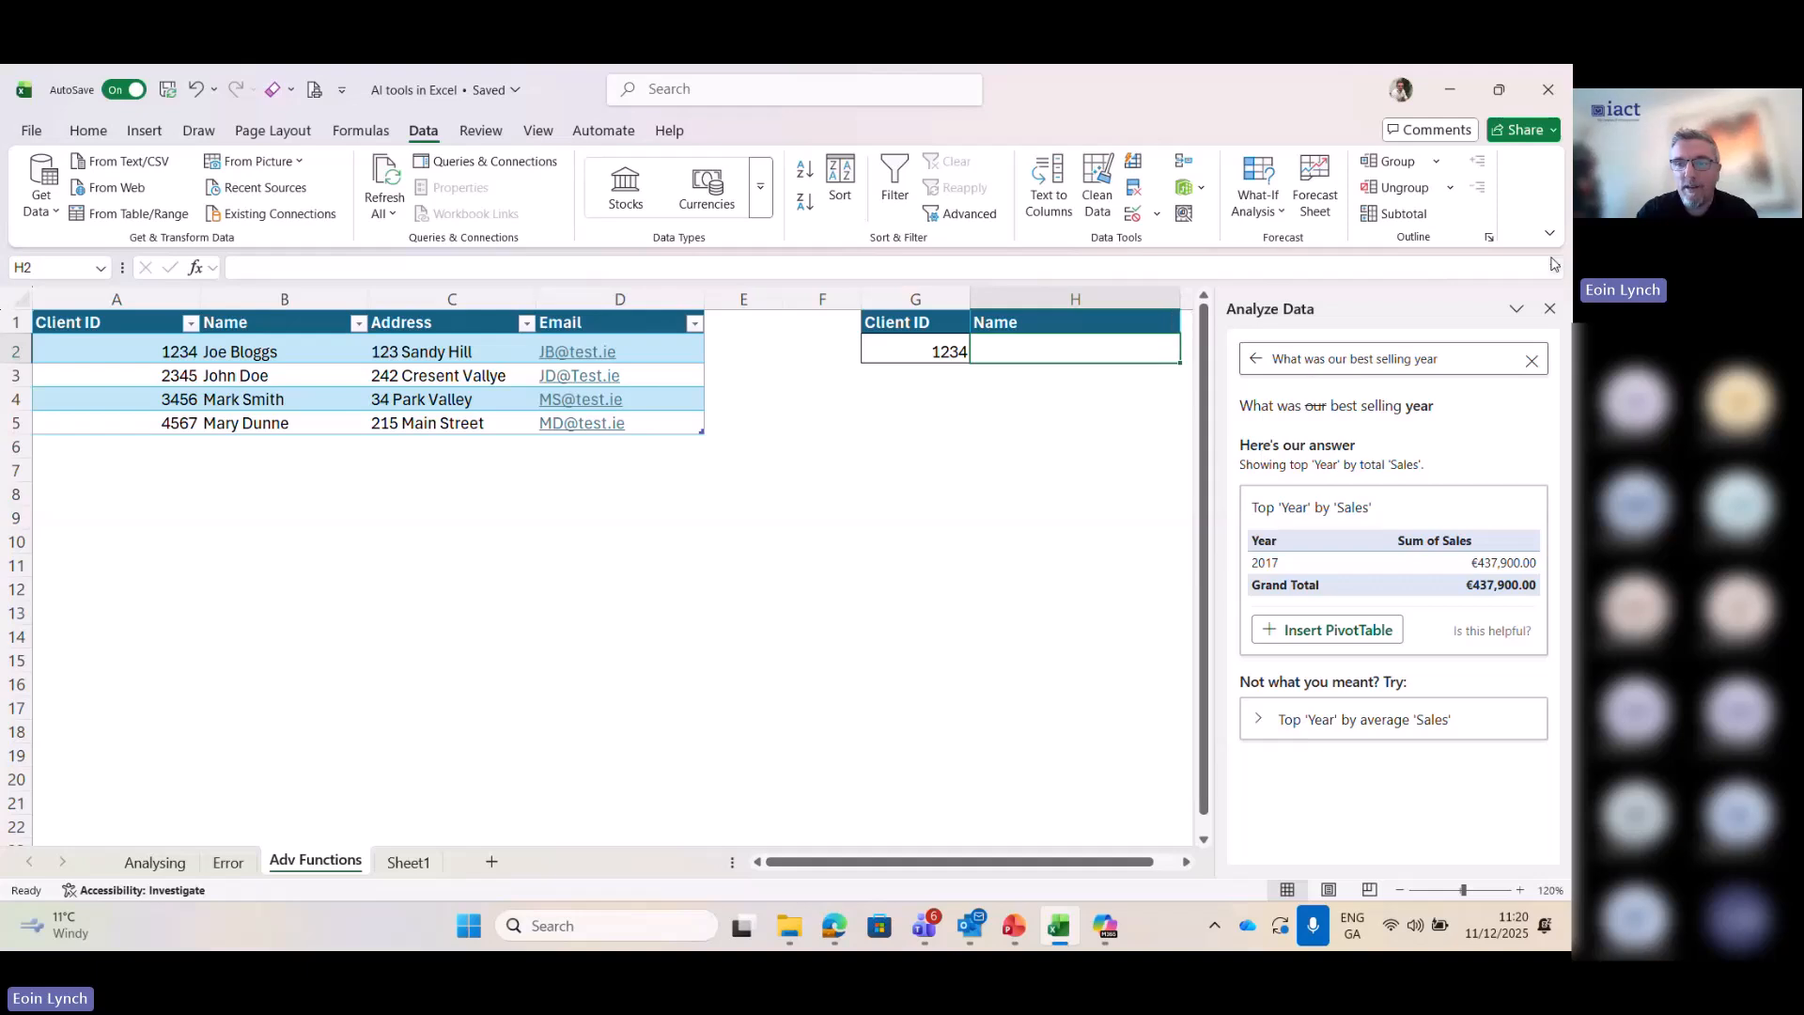
click(1550, 309)
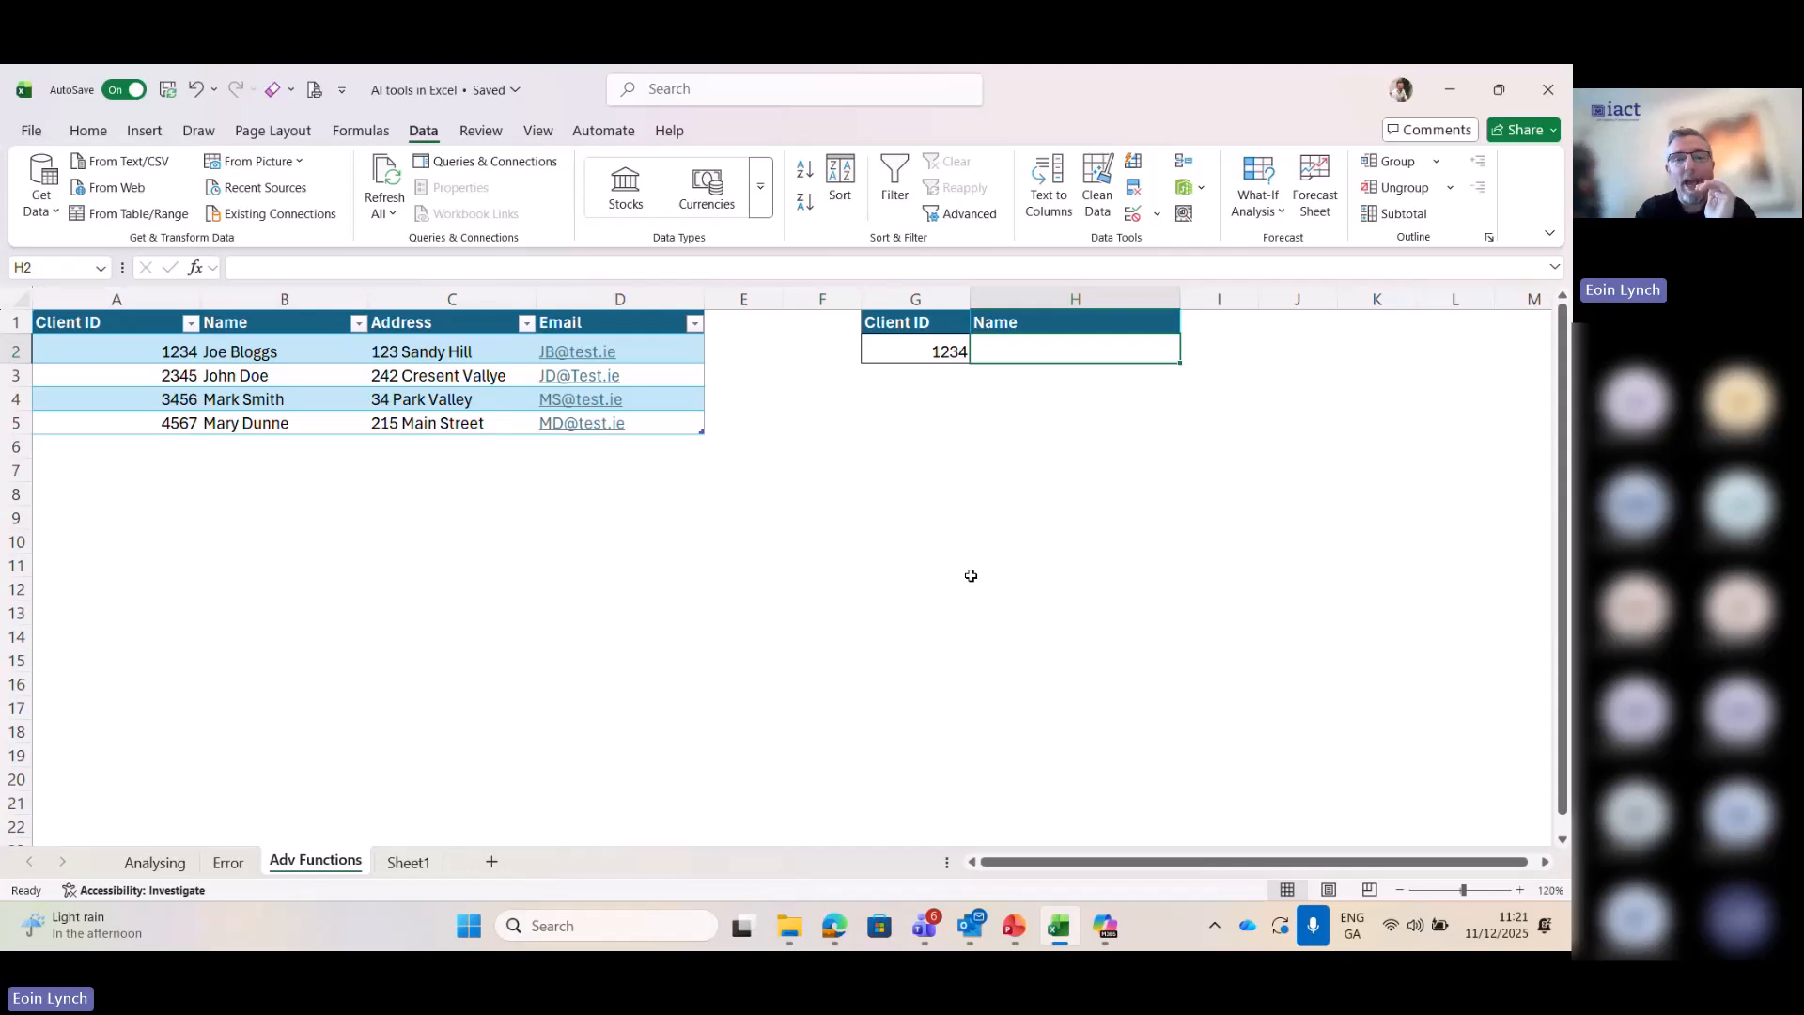
click(85, 133)
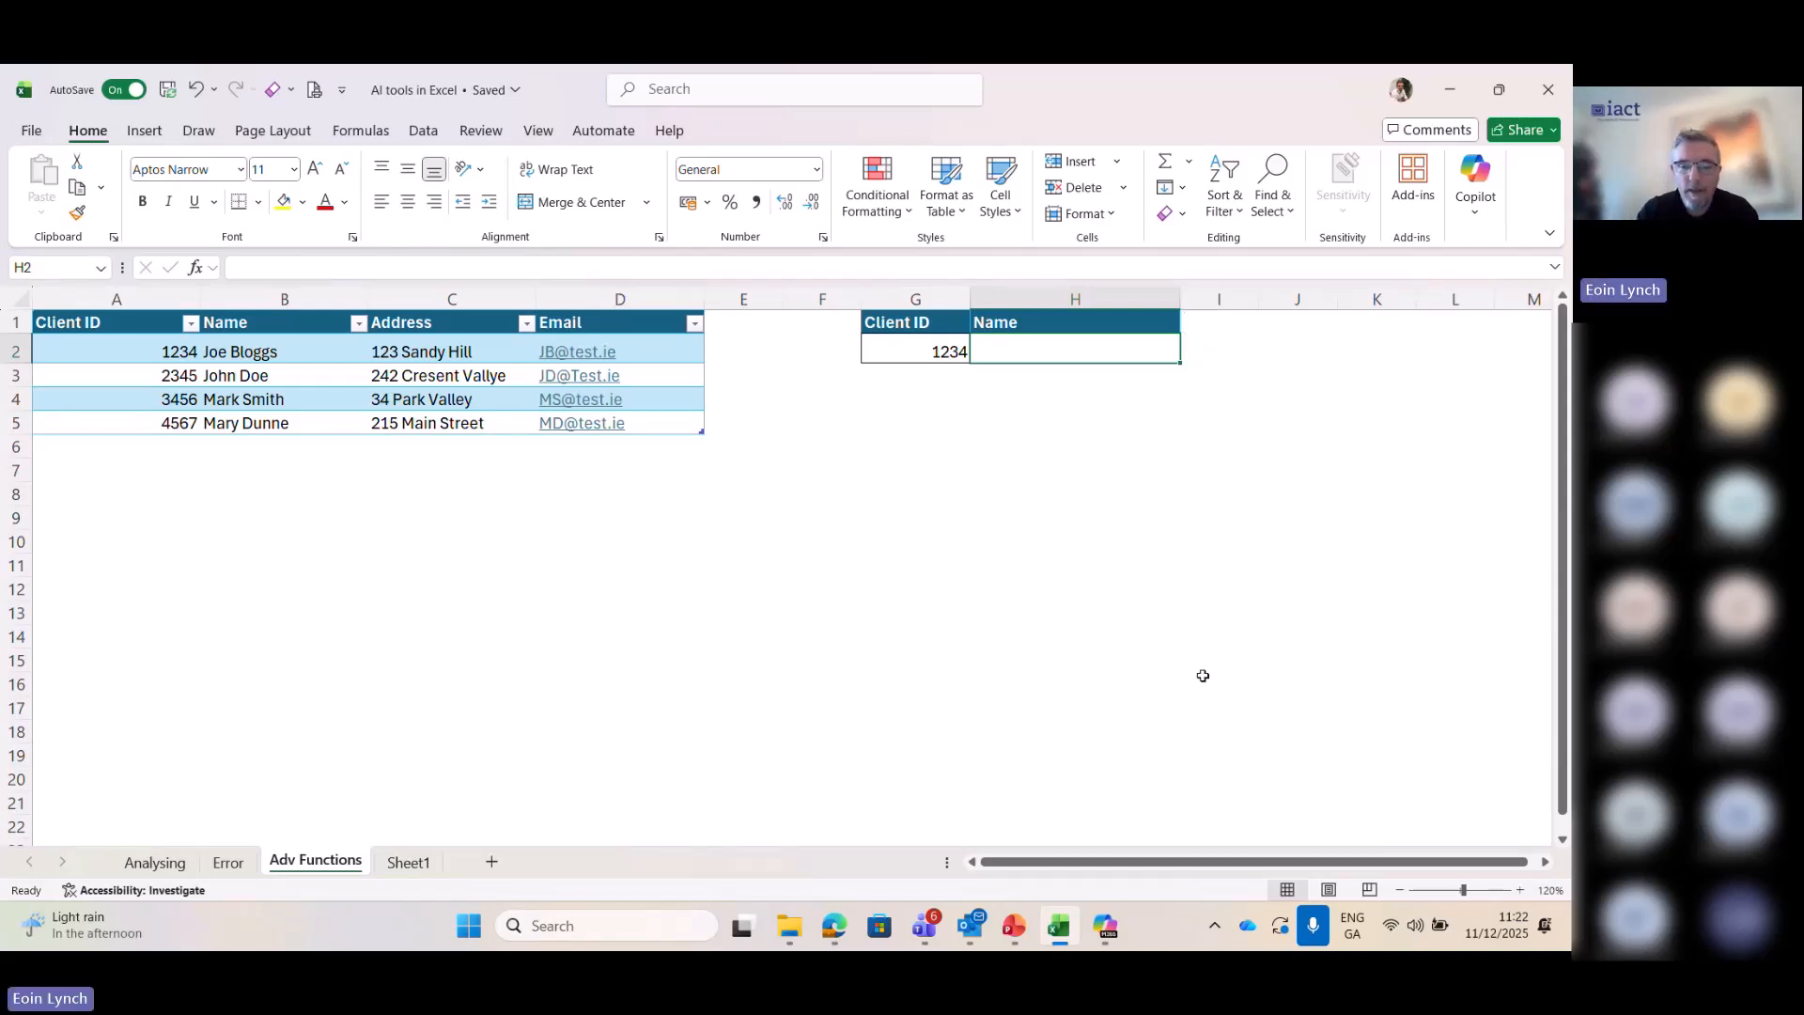
- Select cell C1 with the #DIV/0! formula on the workbook's Error sheet
click(1107, 927)
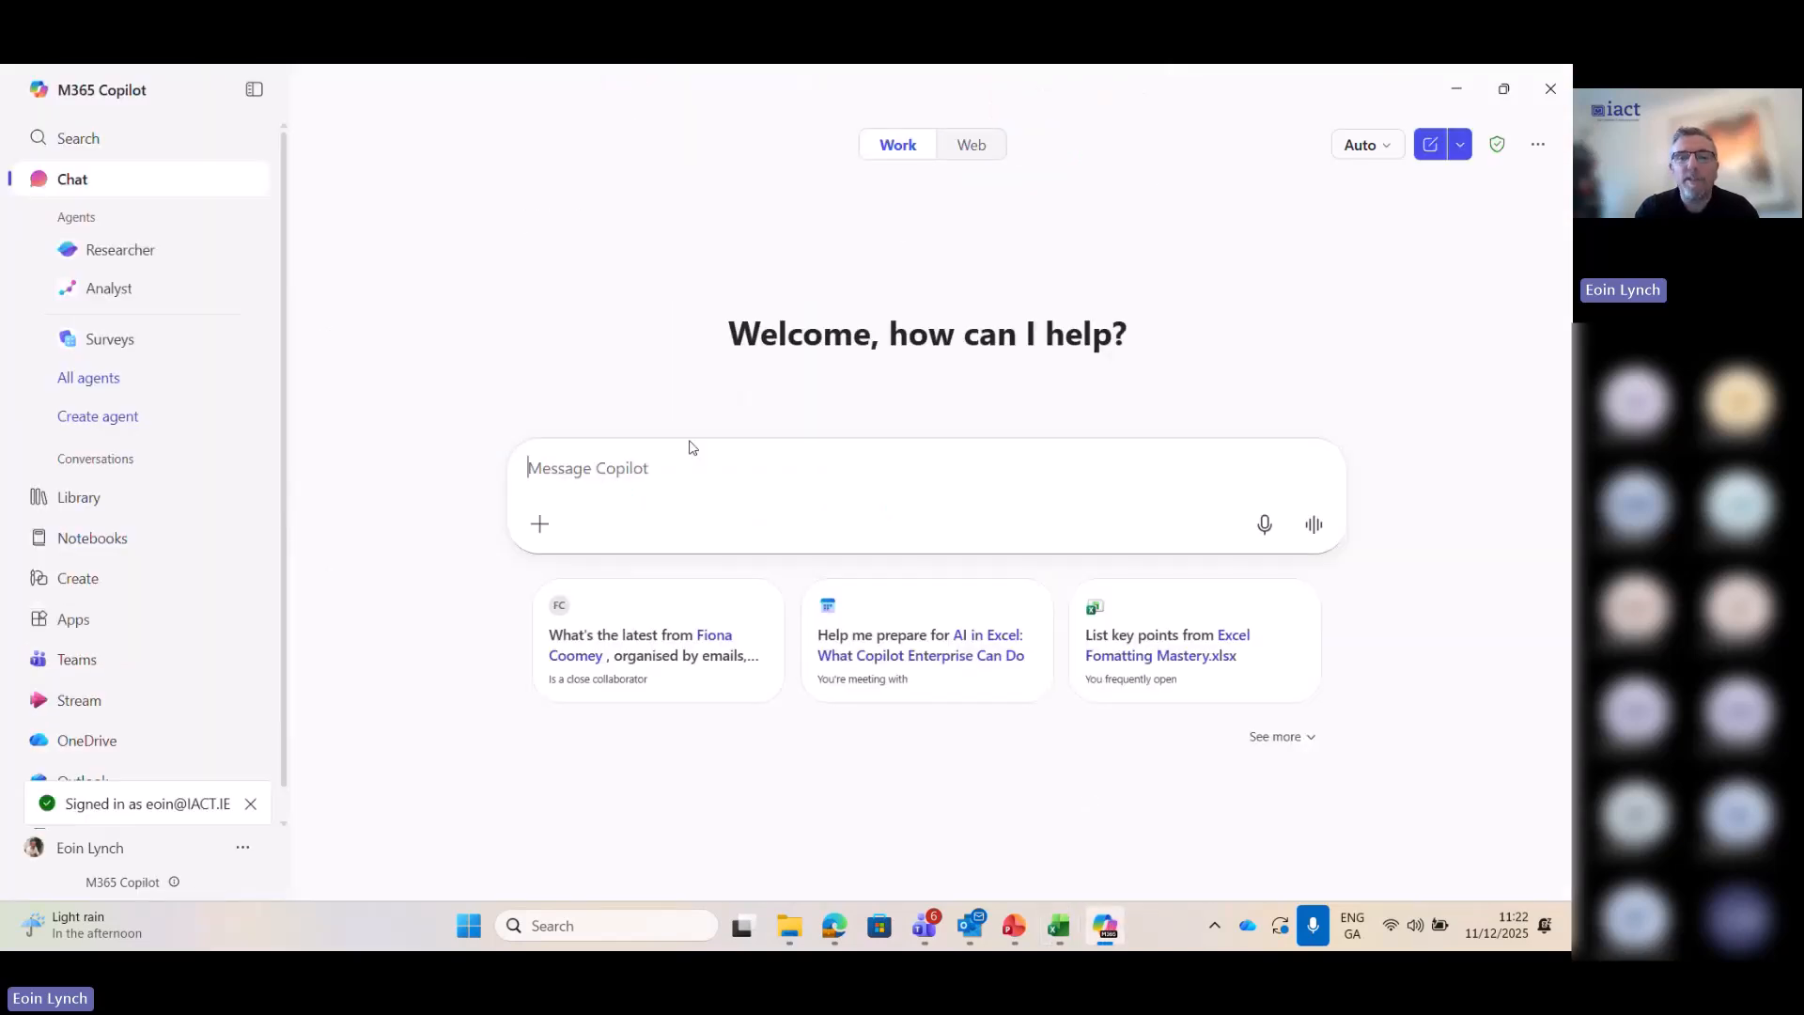
click(1457, 88)
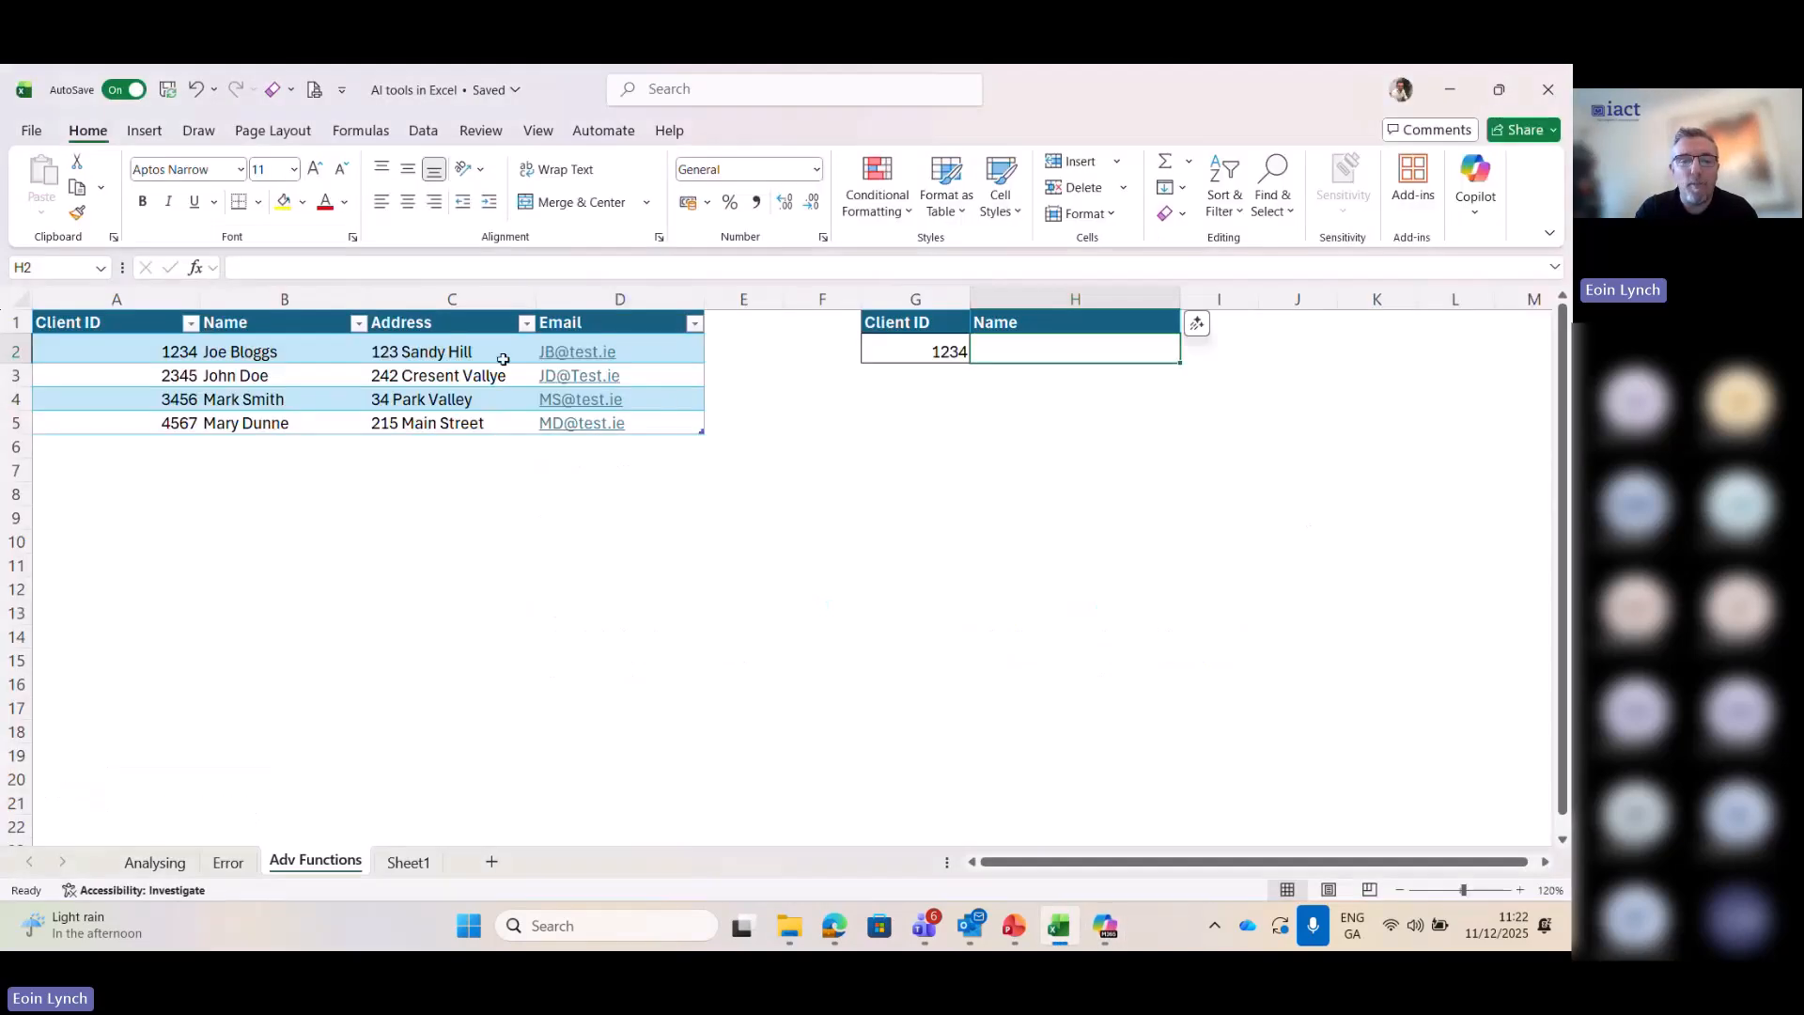
click(228, 861)
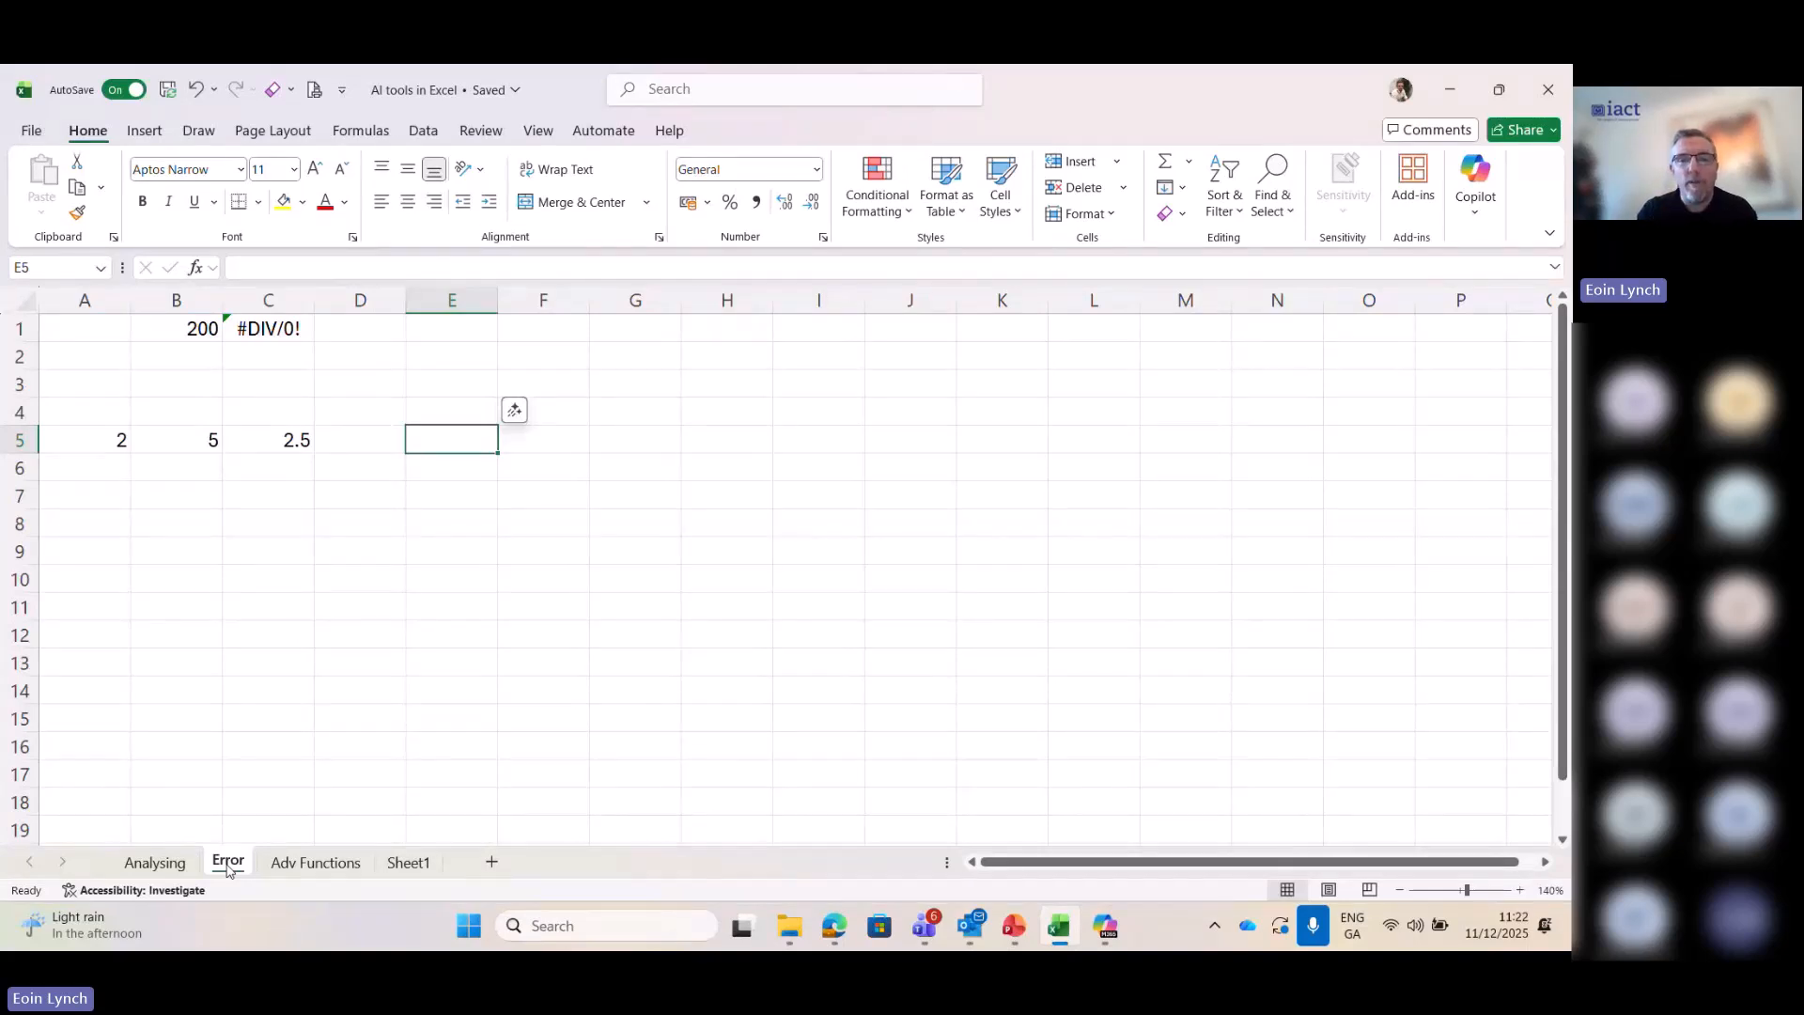
click(253, 334)
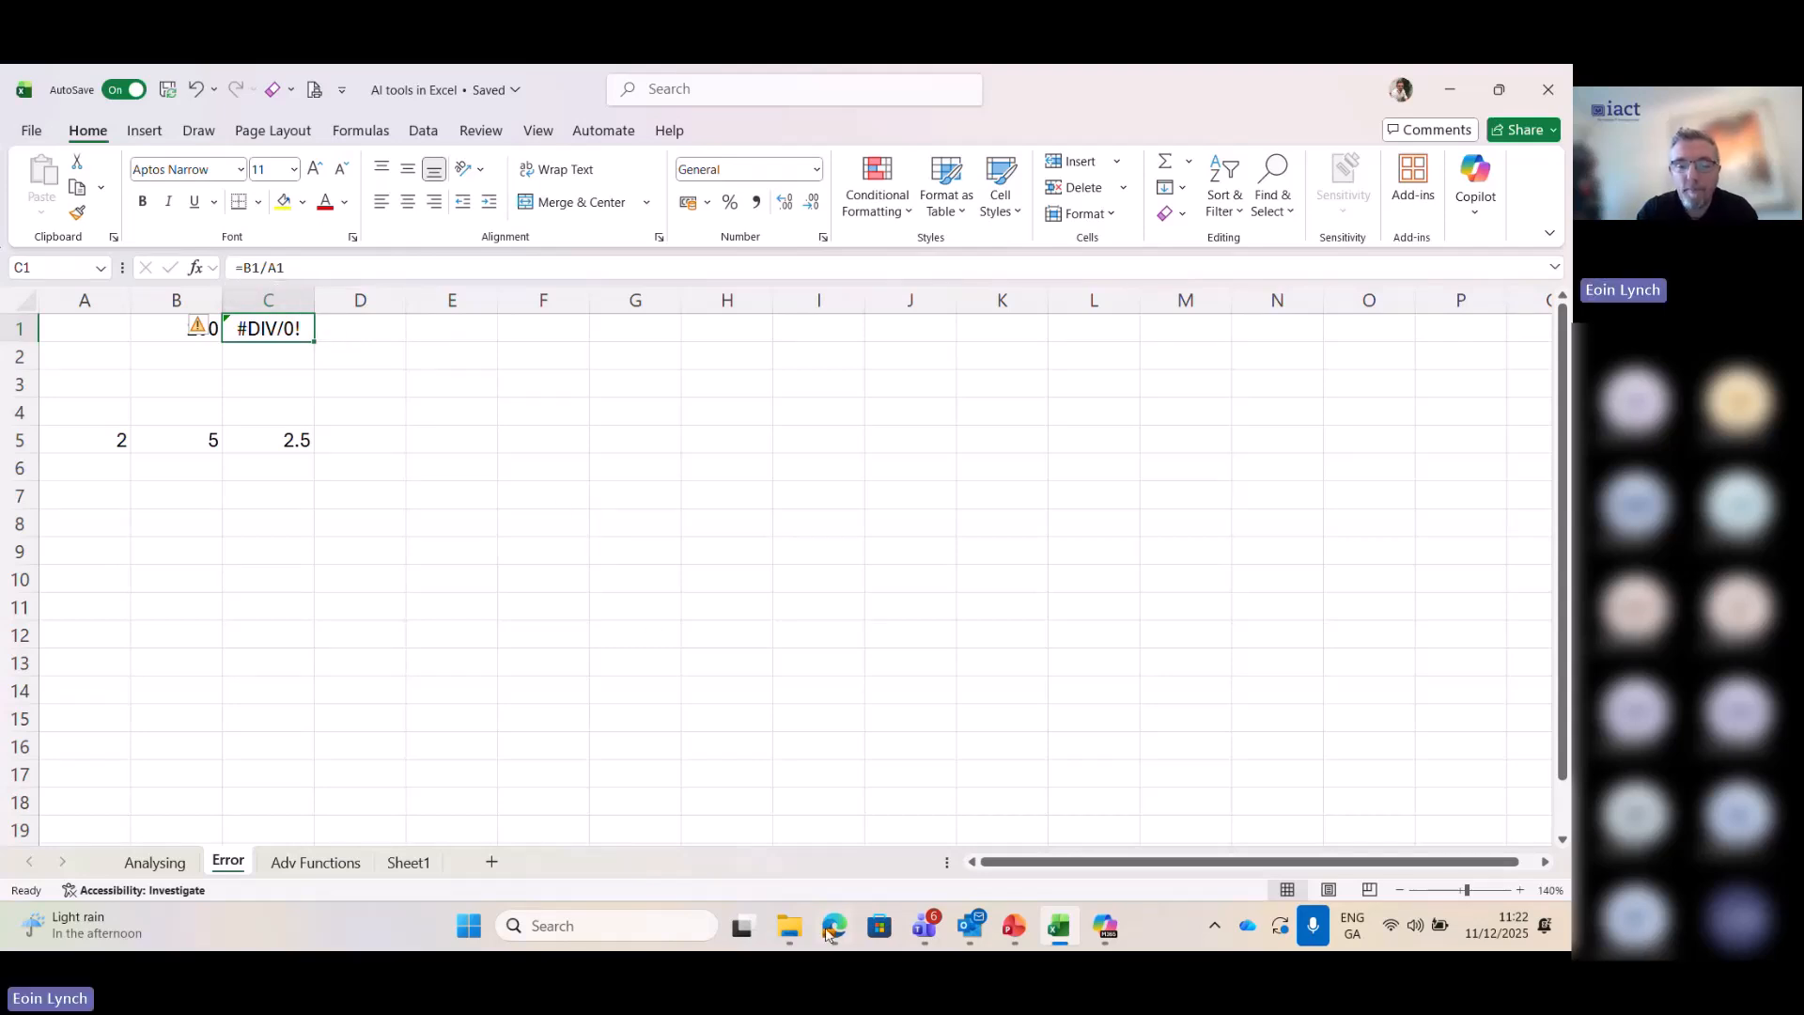
click(790, 930)
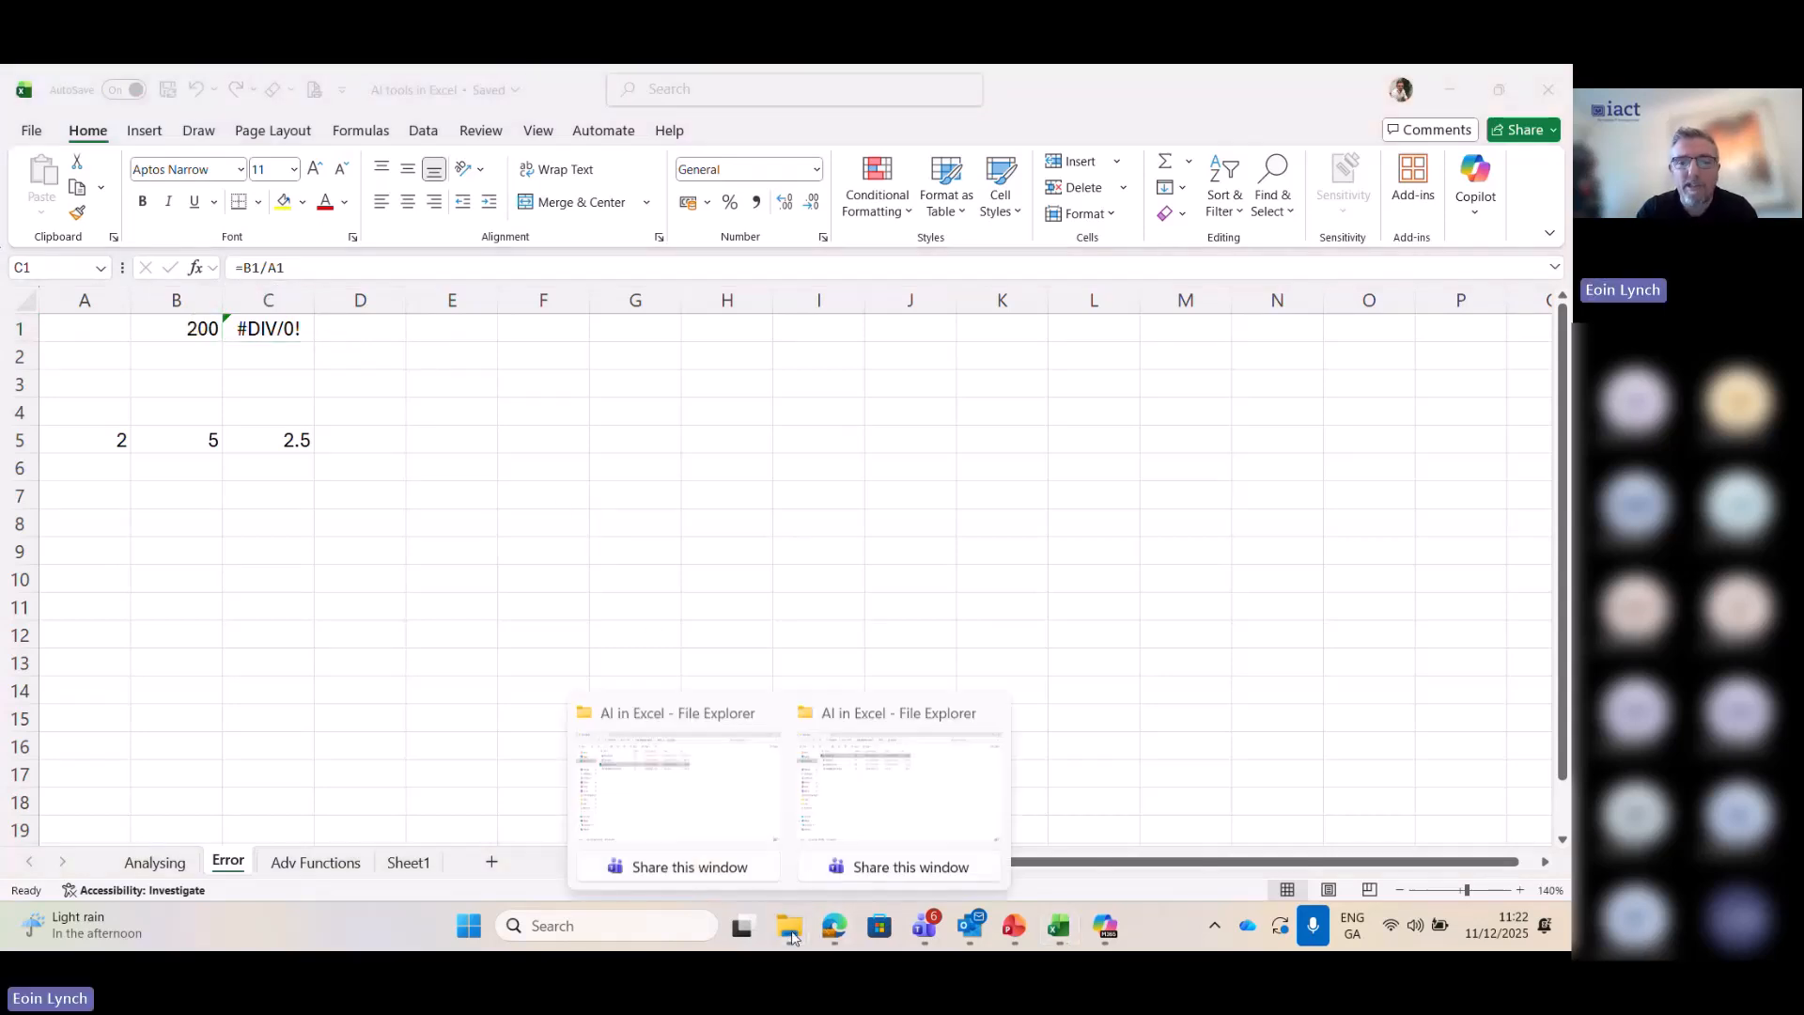
click(696, 792)
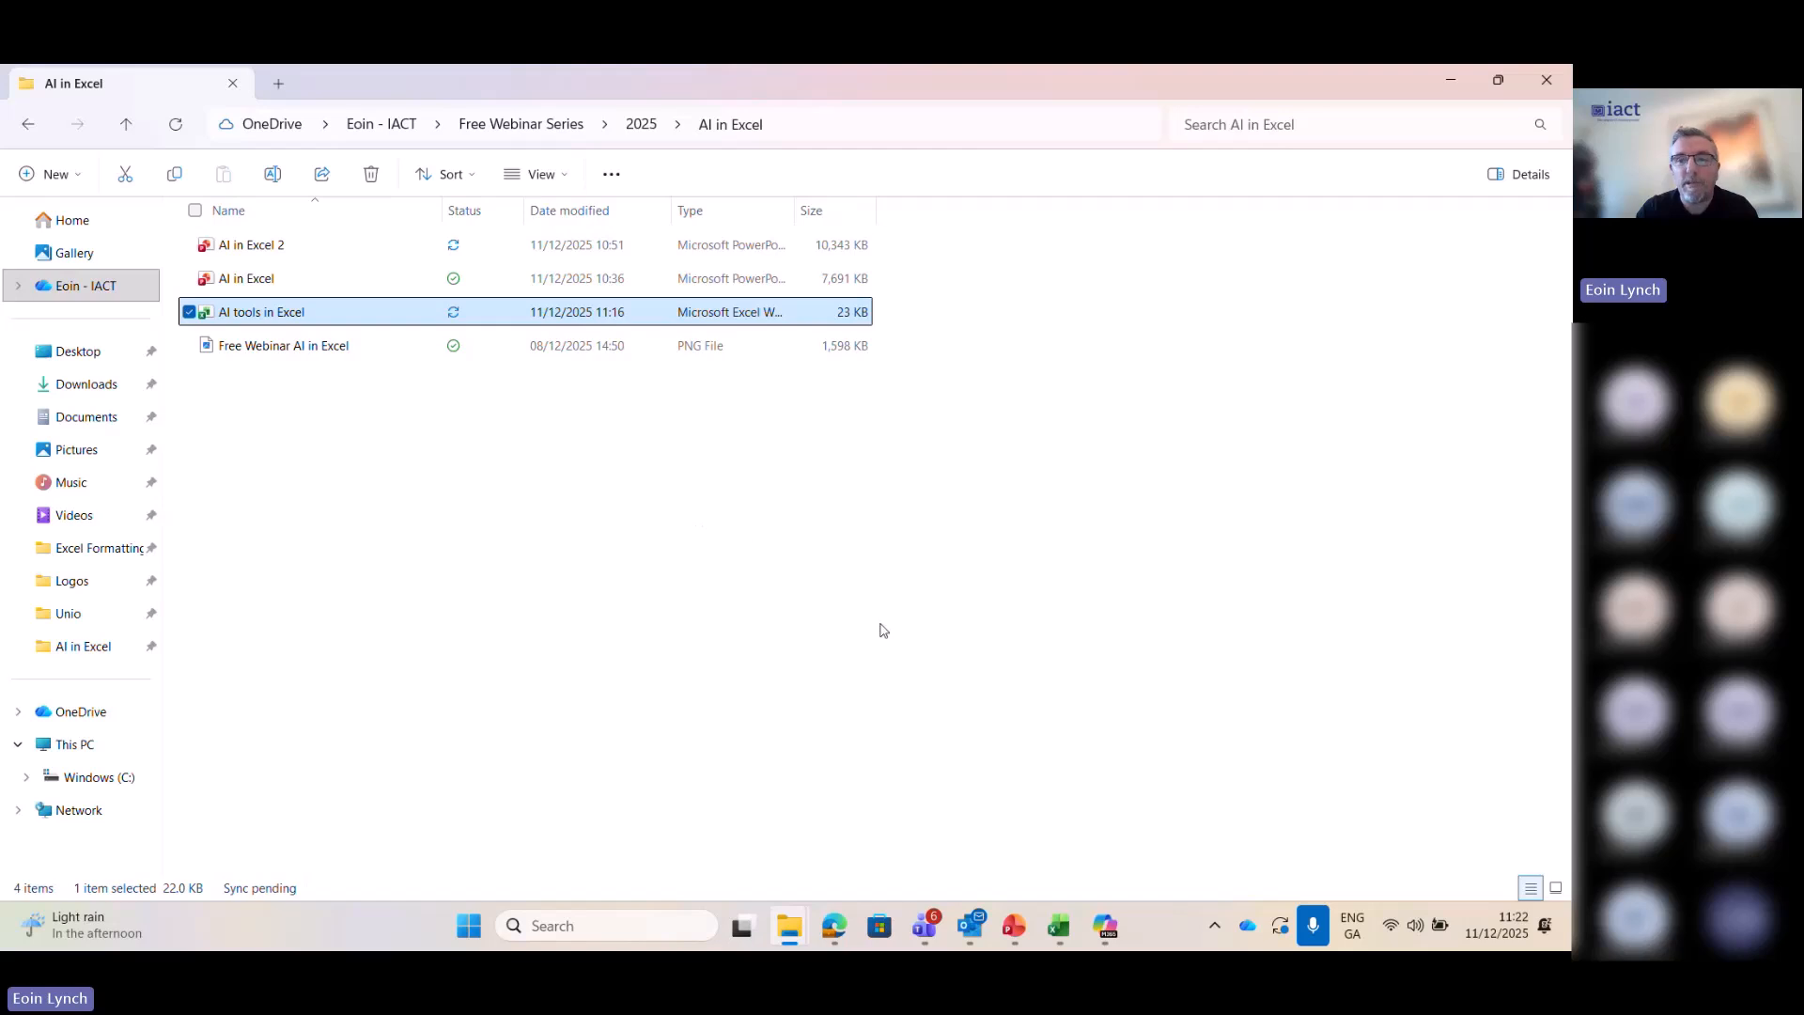
click(1452, 81)
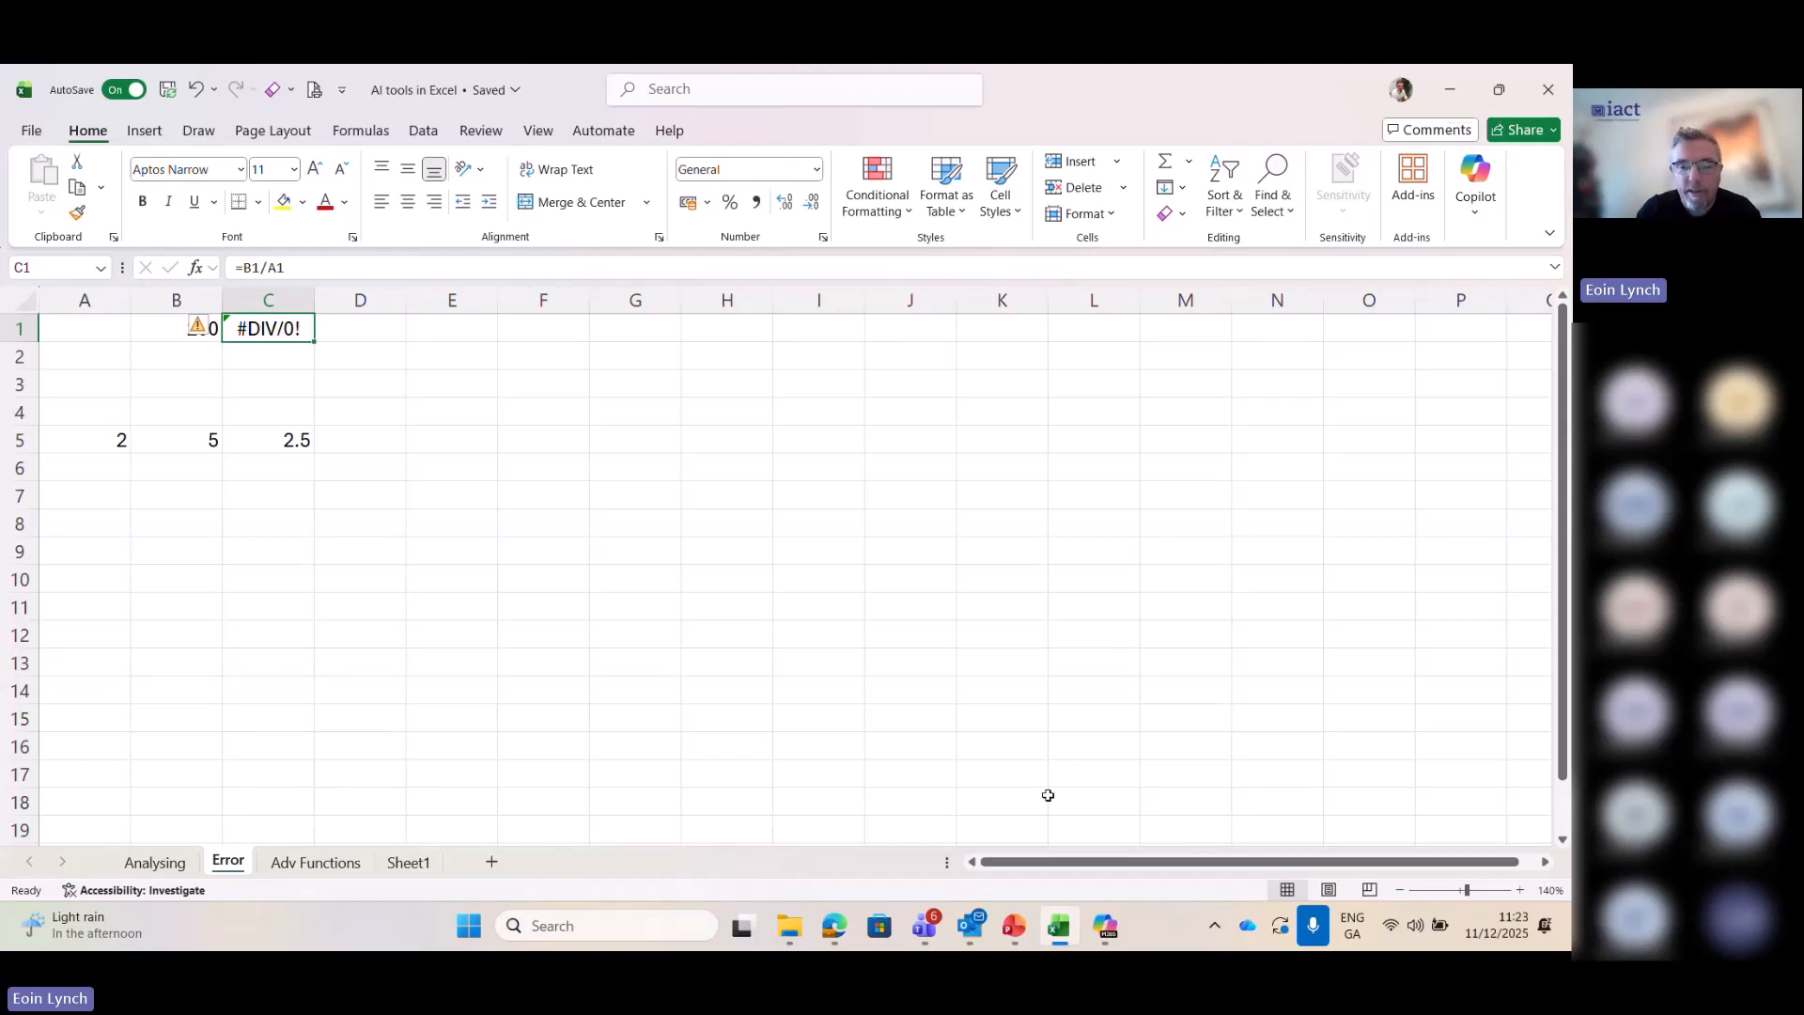
- Switch to Microsoft 365 Copilot and write the chat prompt "Can you help me with the following error" without submitting it
click(1109, 924)
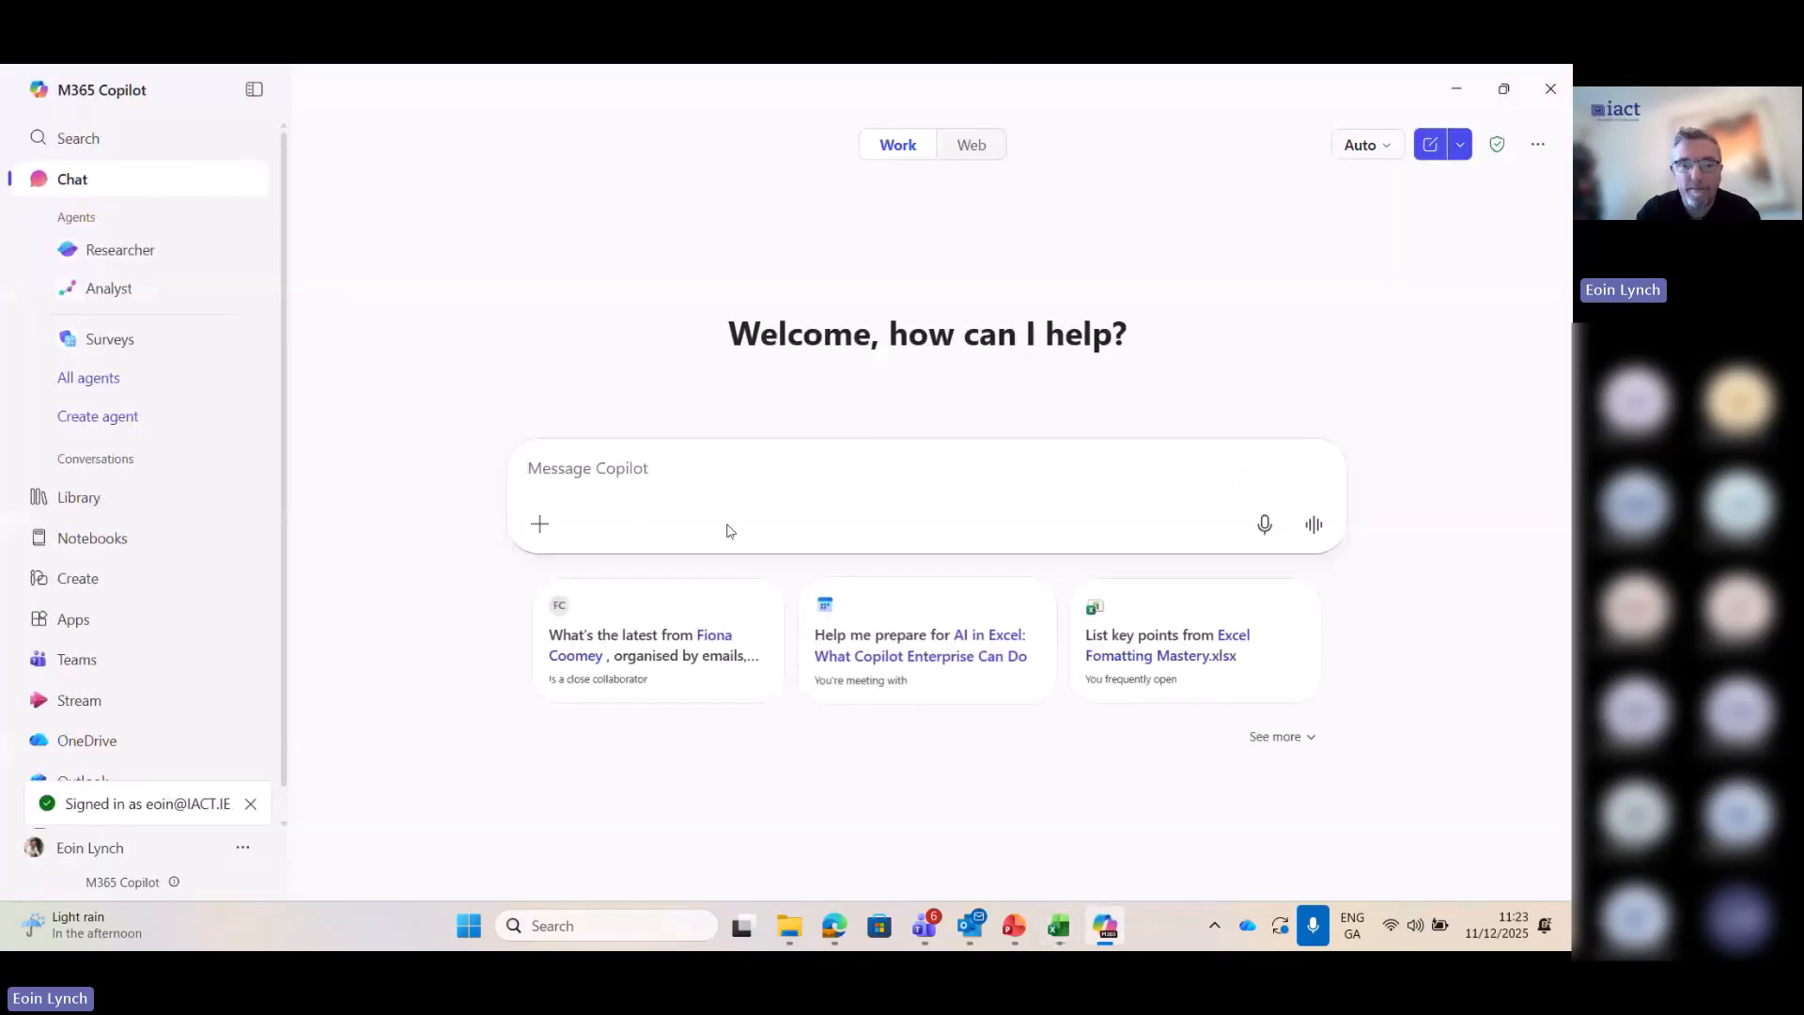
click(563, 462)
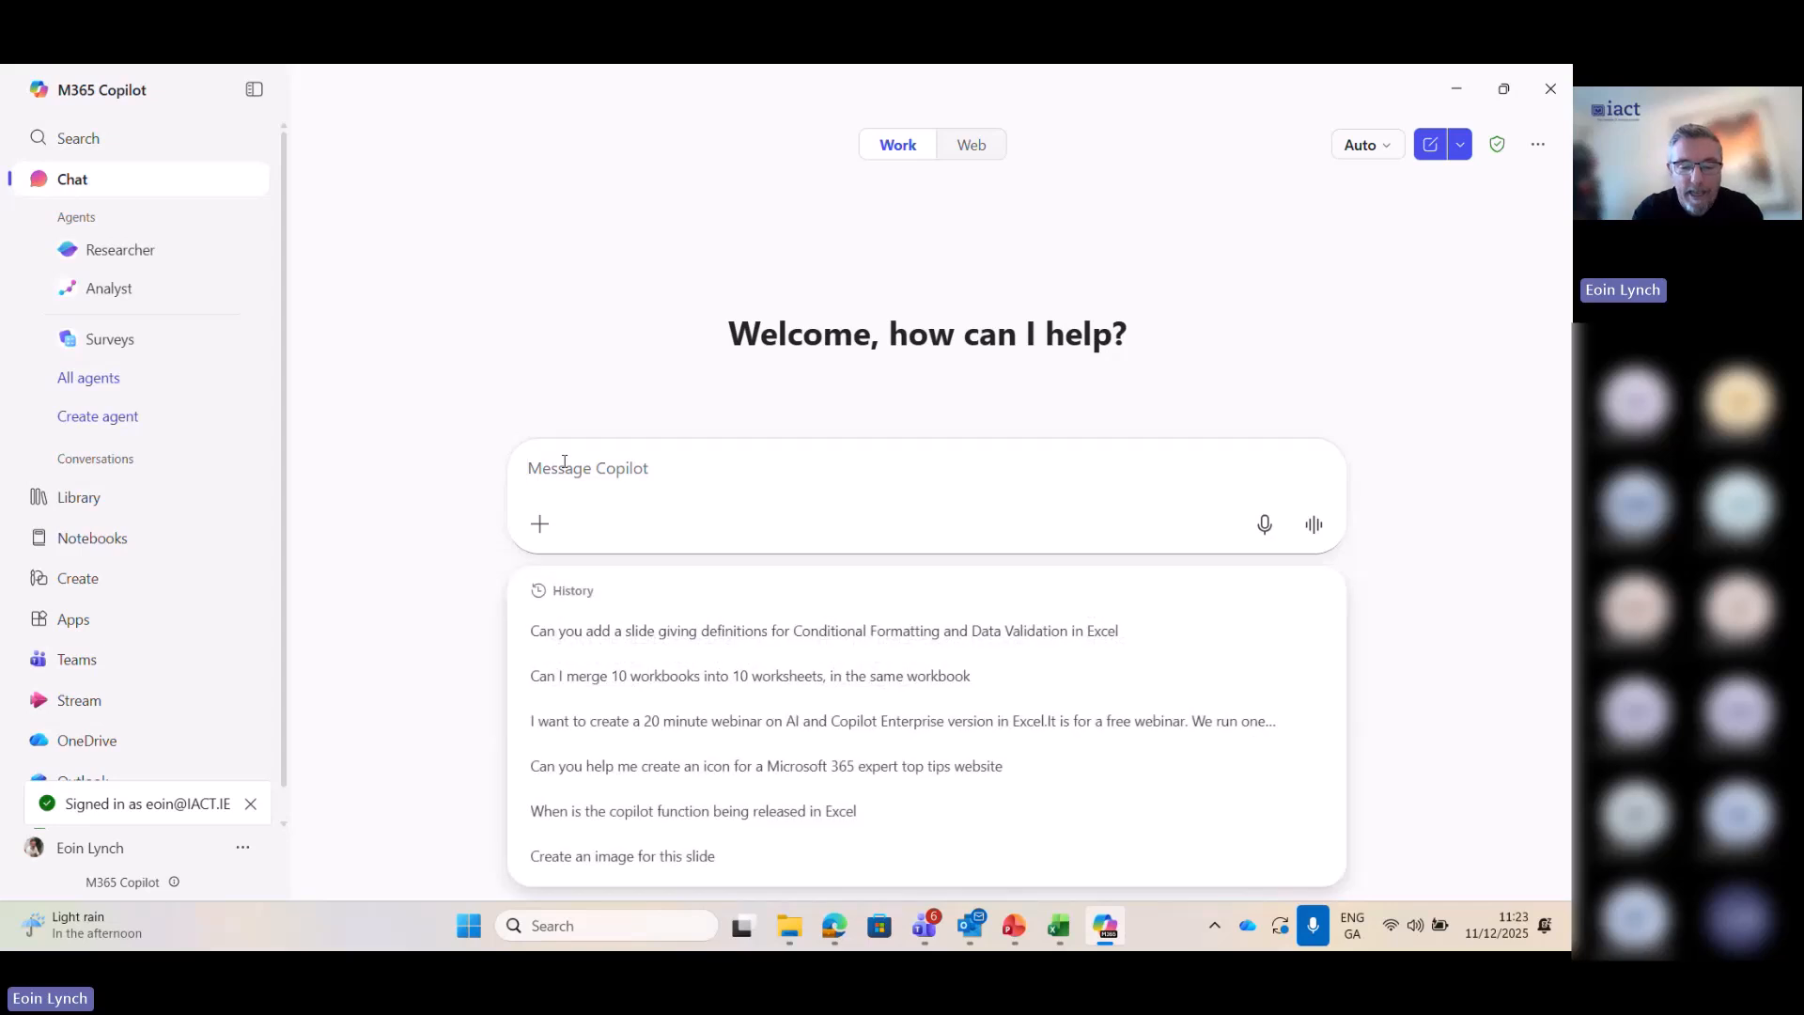
text(Can you help mw)
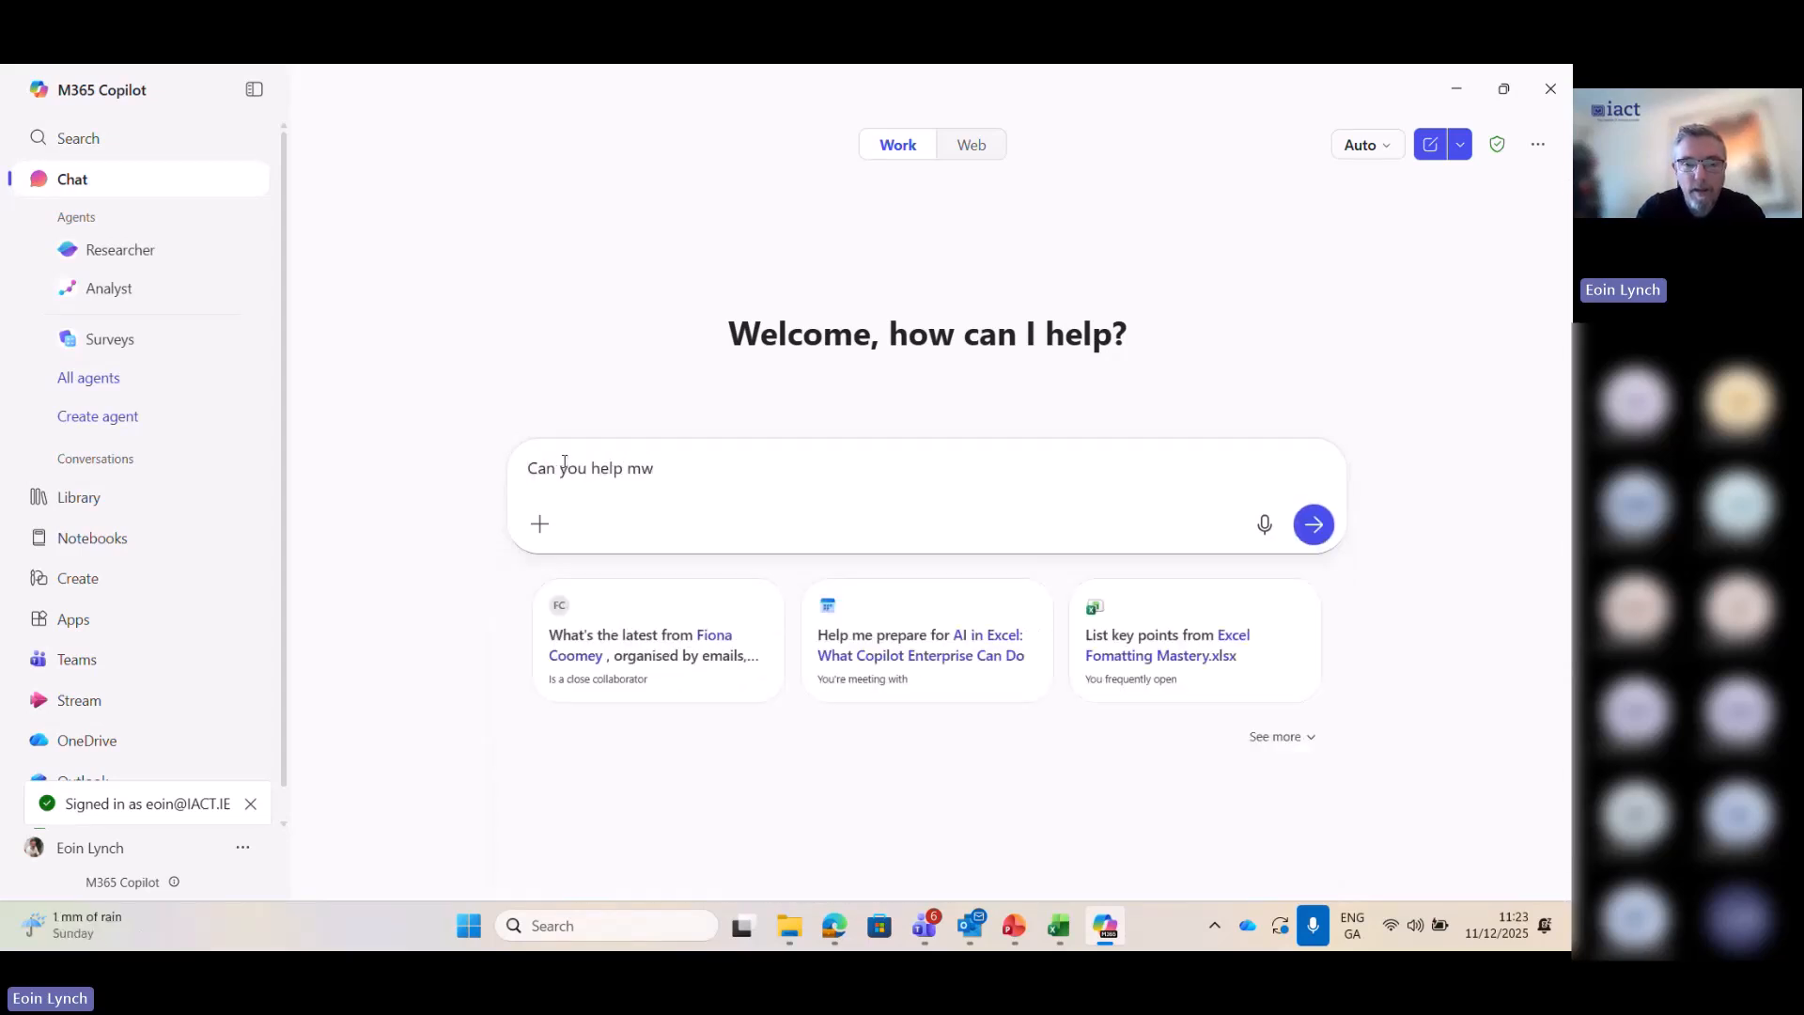
key(BackSpace)
text(e w)
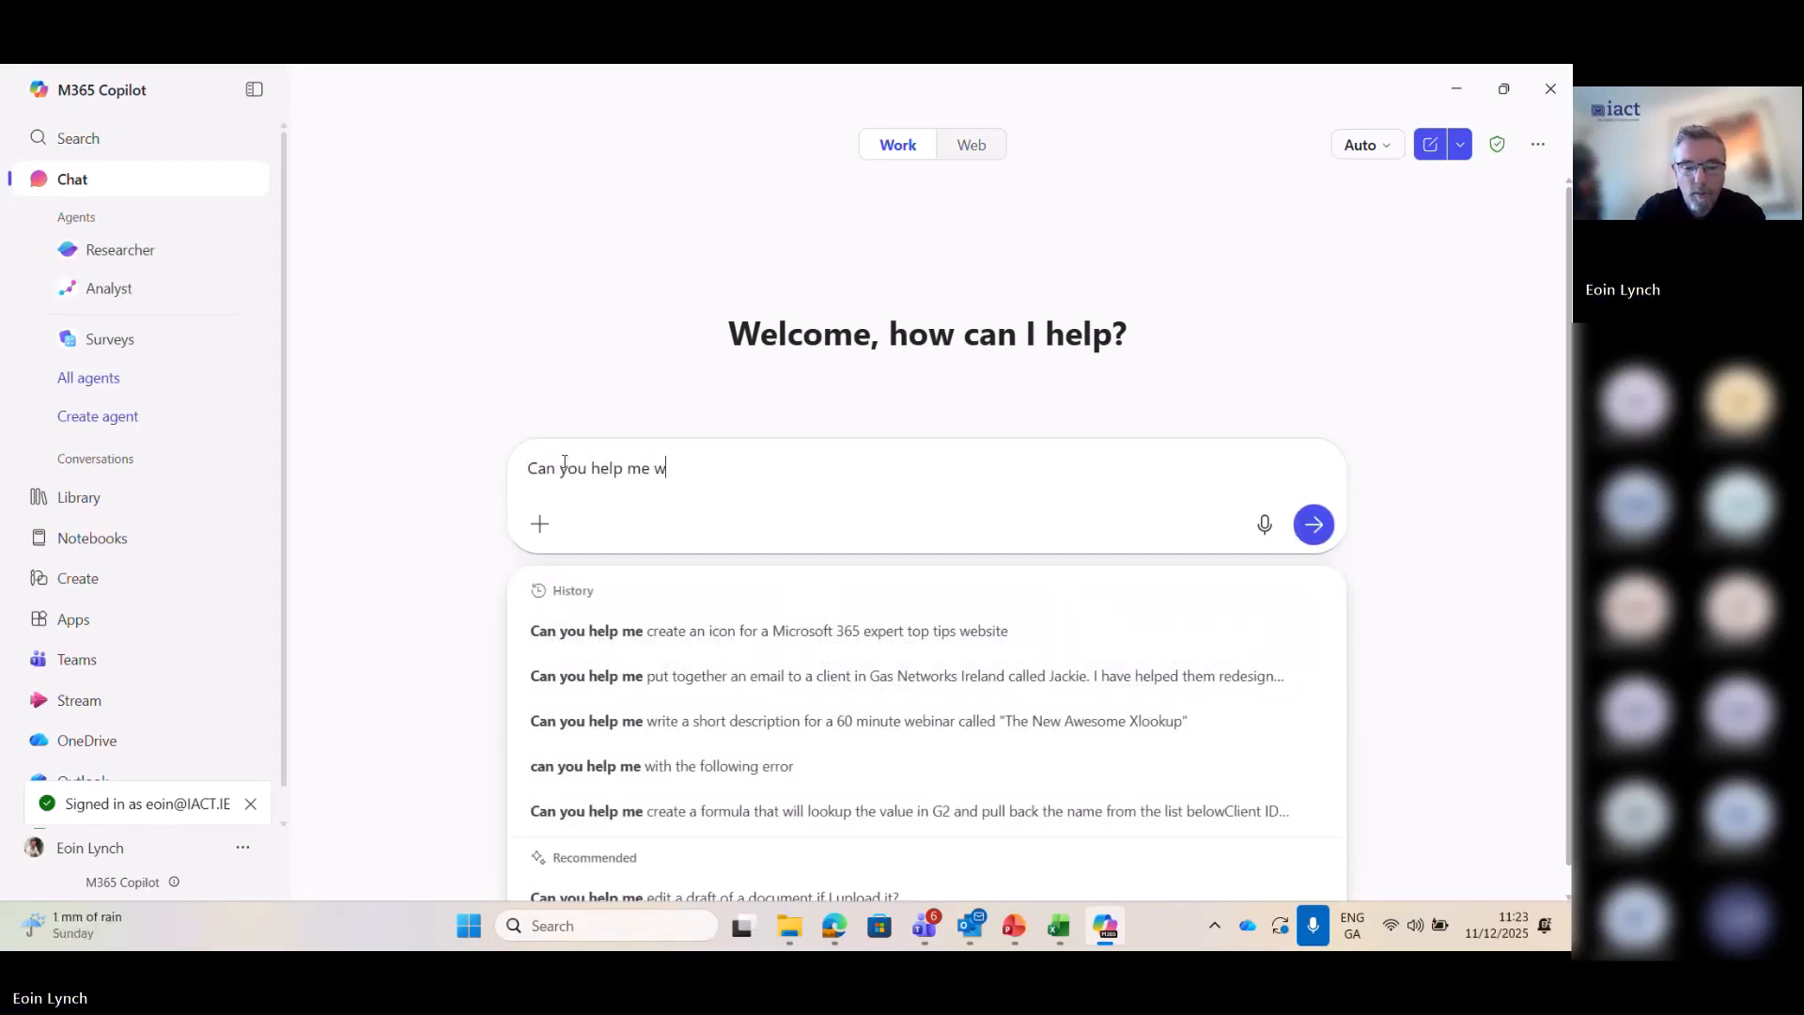
text(ith the foll)
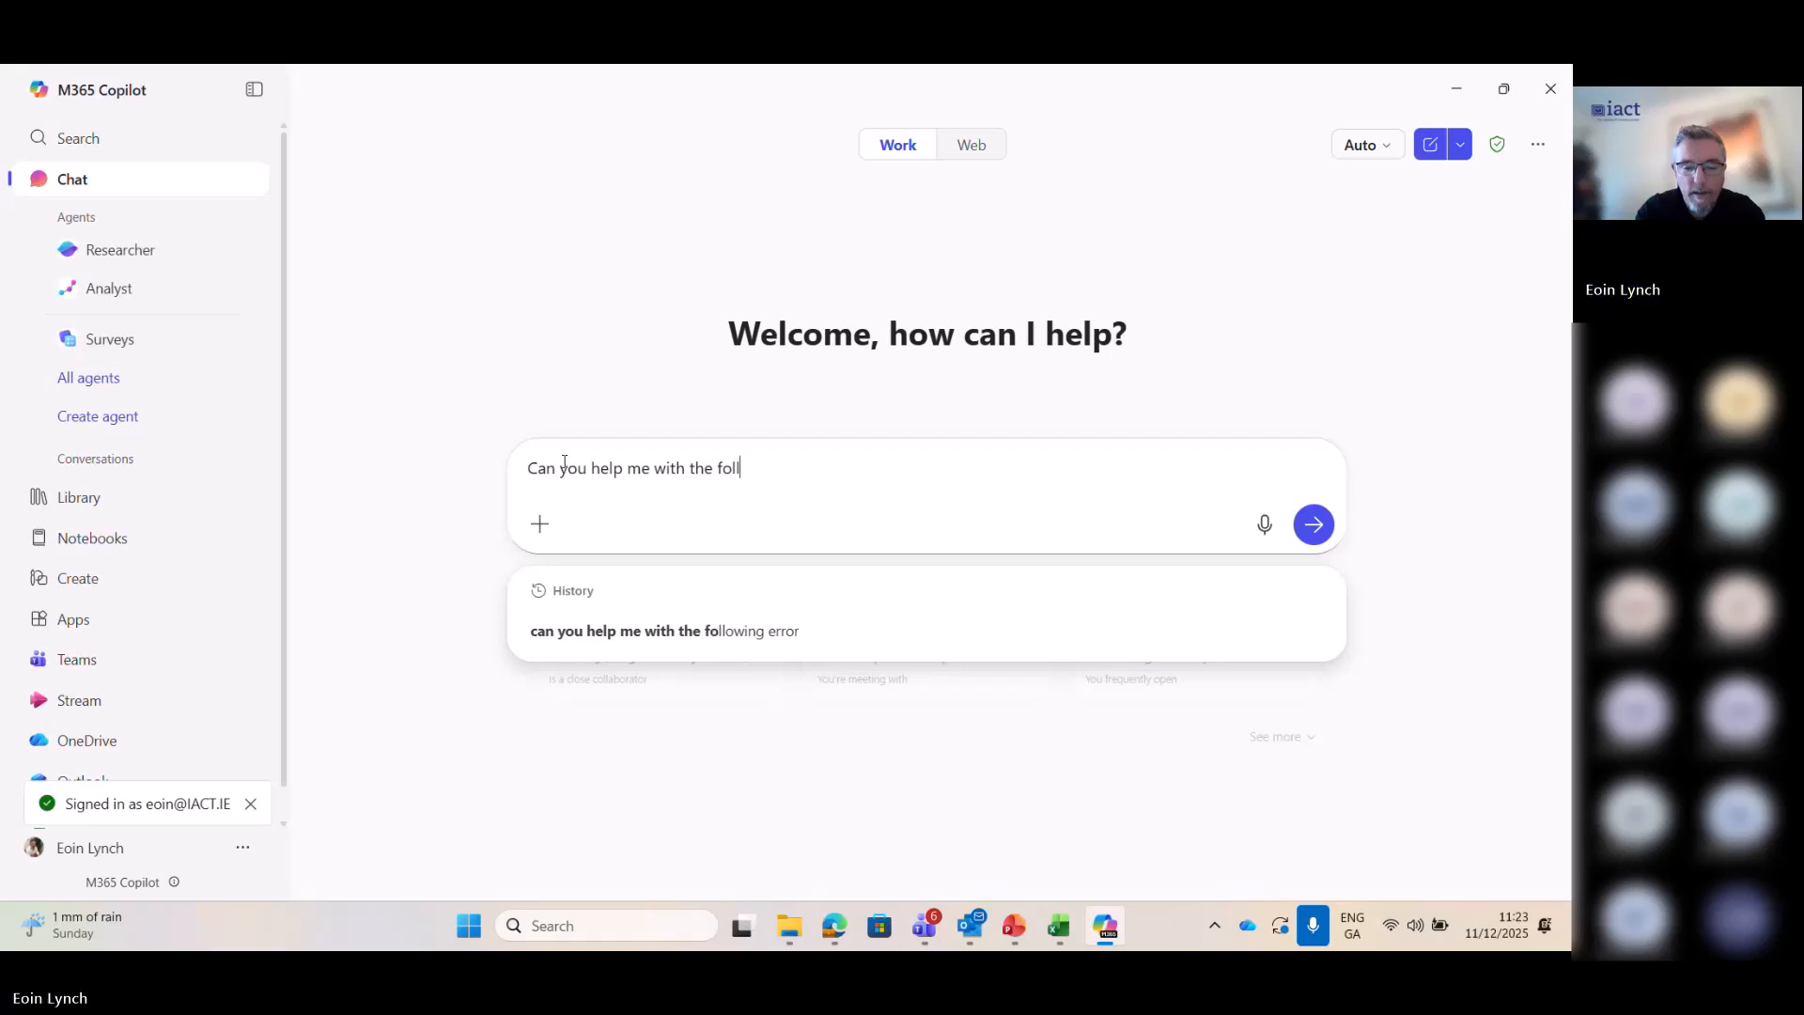
text(owing error)
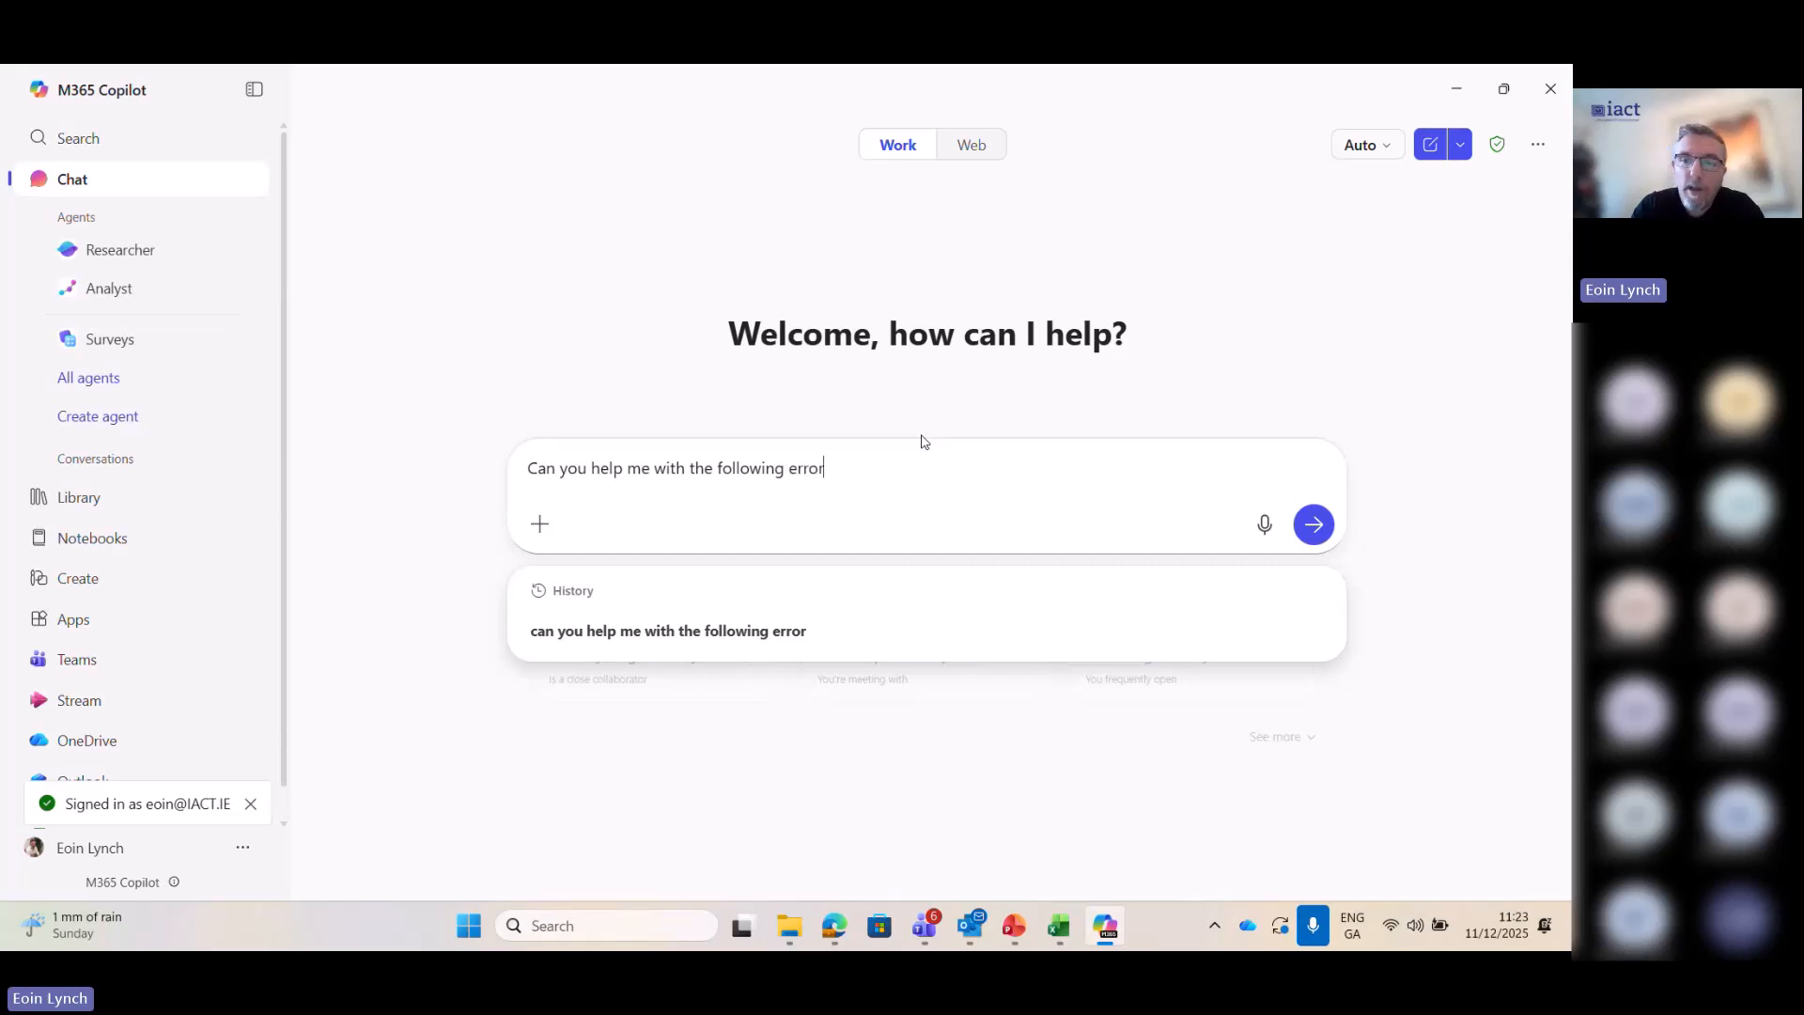
- Check the chat's enterprise data protection notice and the content suggestions for a slash reference, leaving the prompt without the slash
mouse_move(1502, 160)
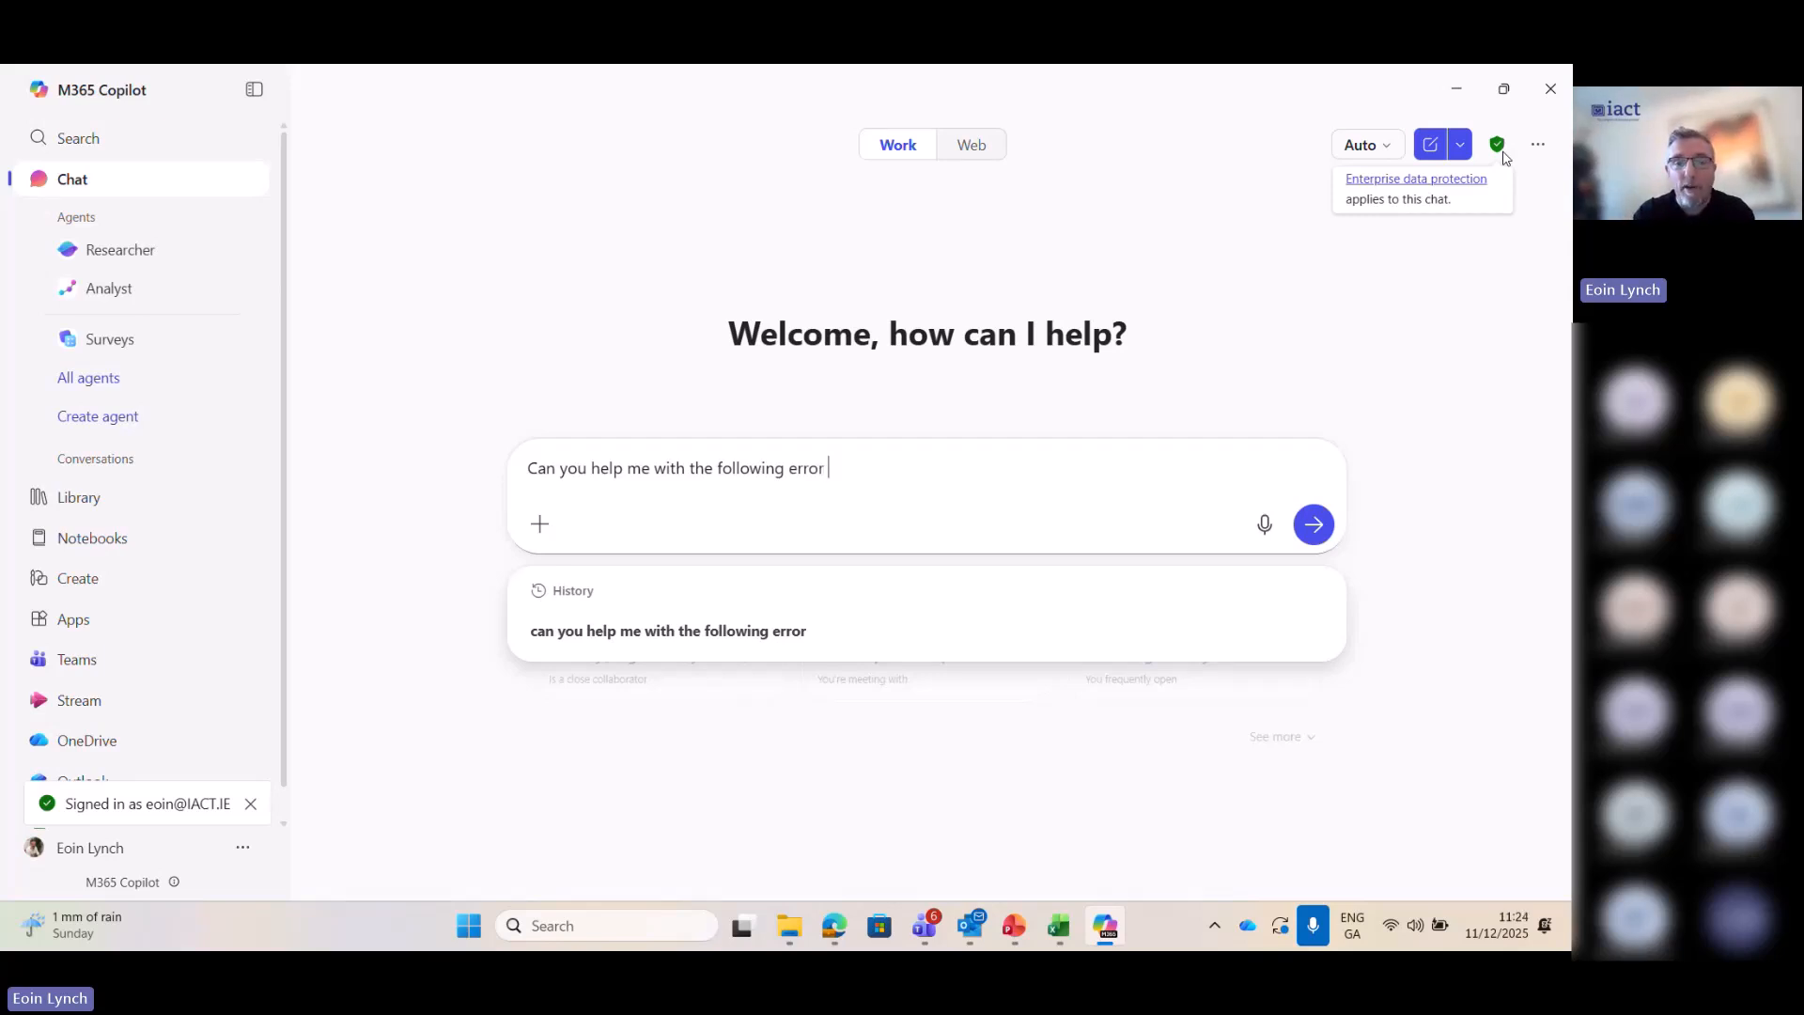
text(/)
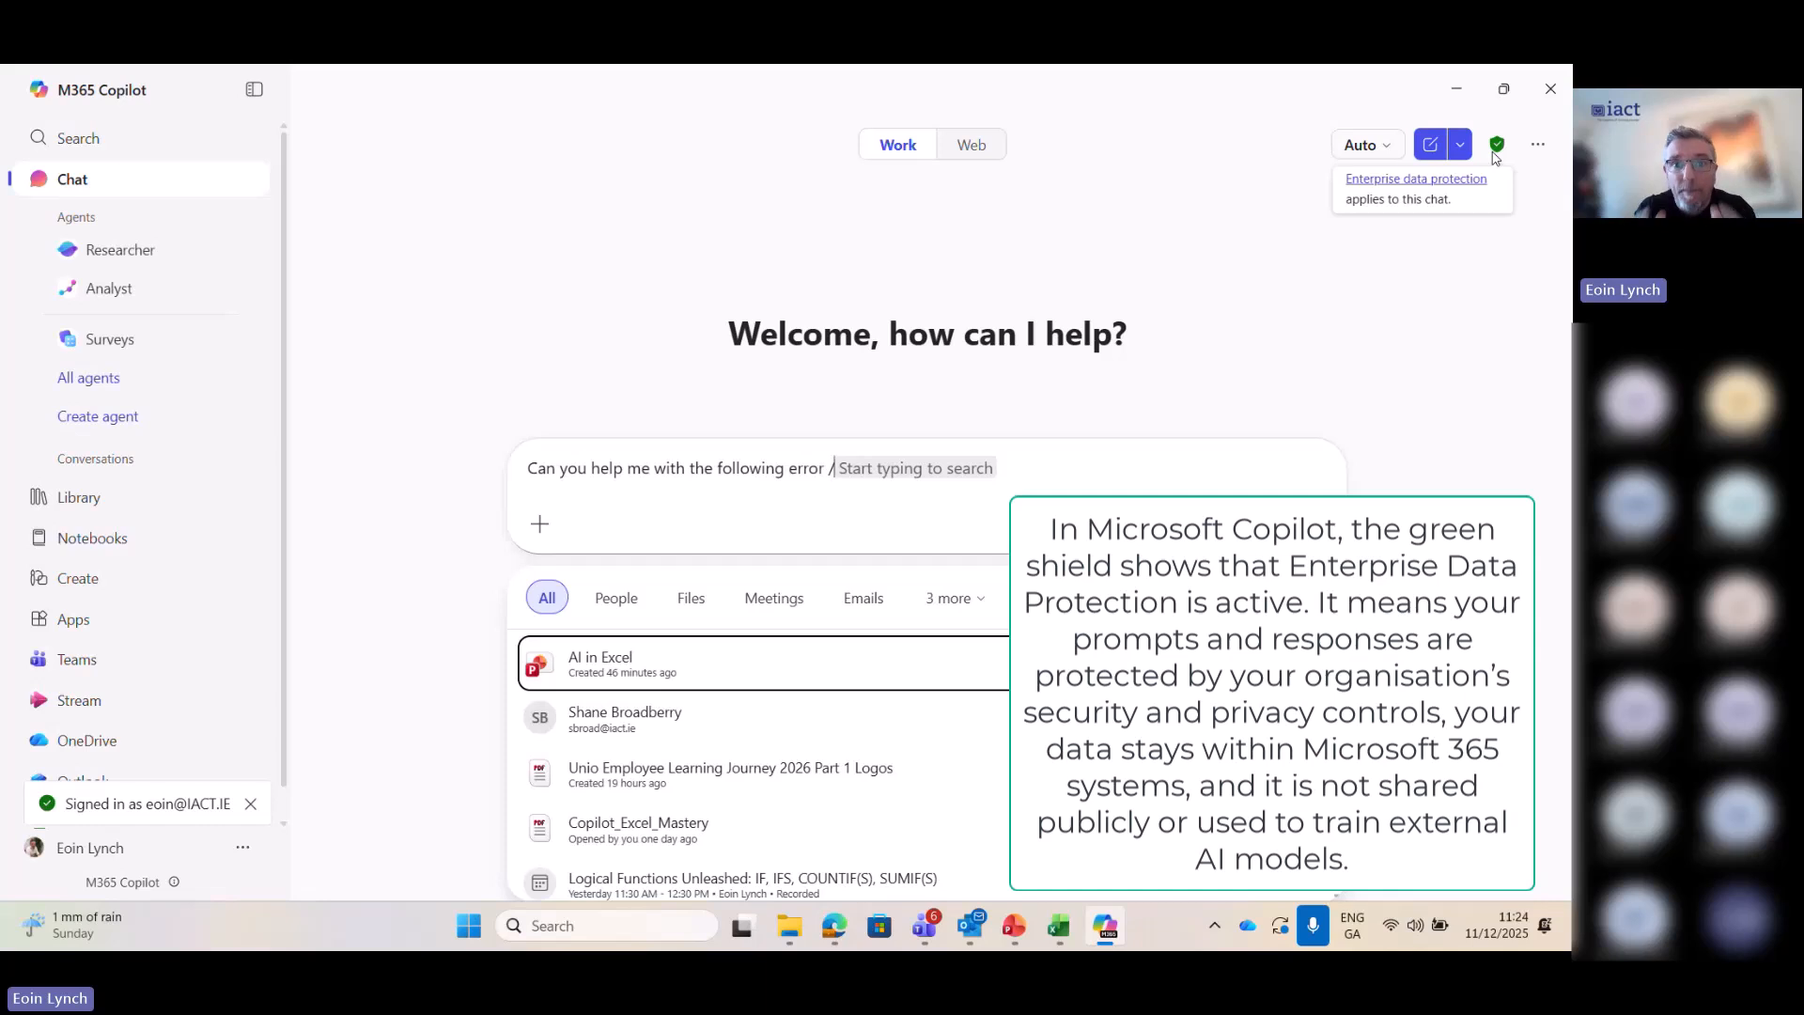
key(BackSpace)
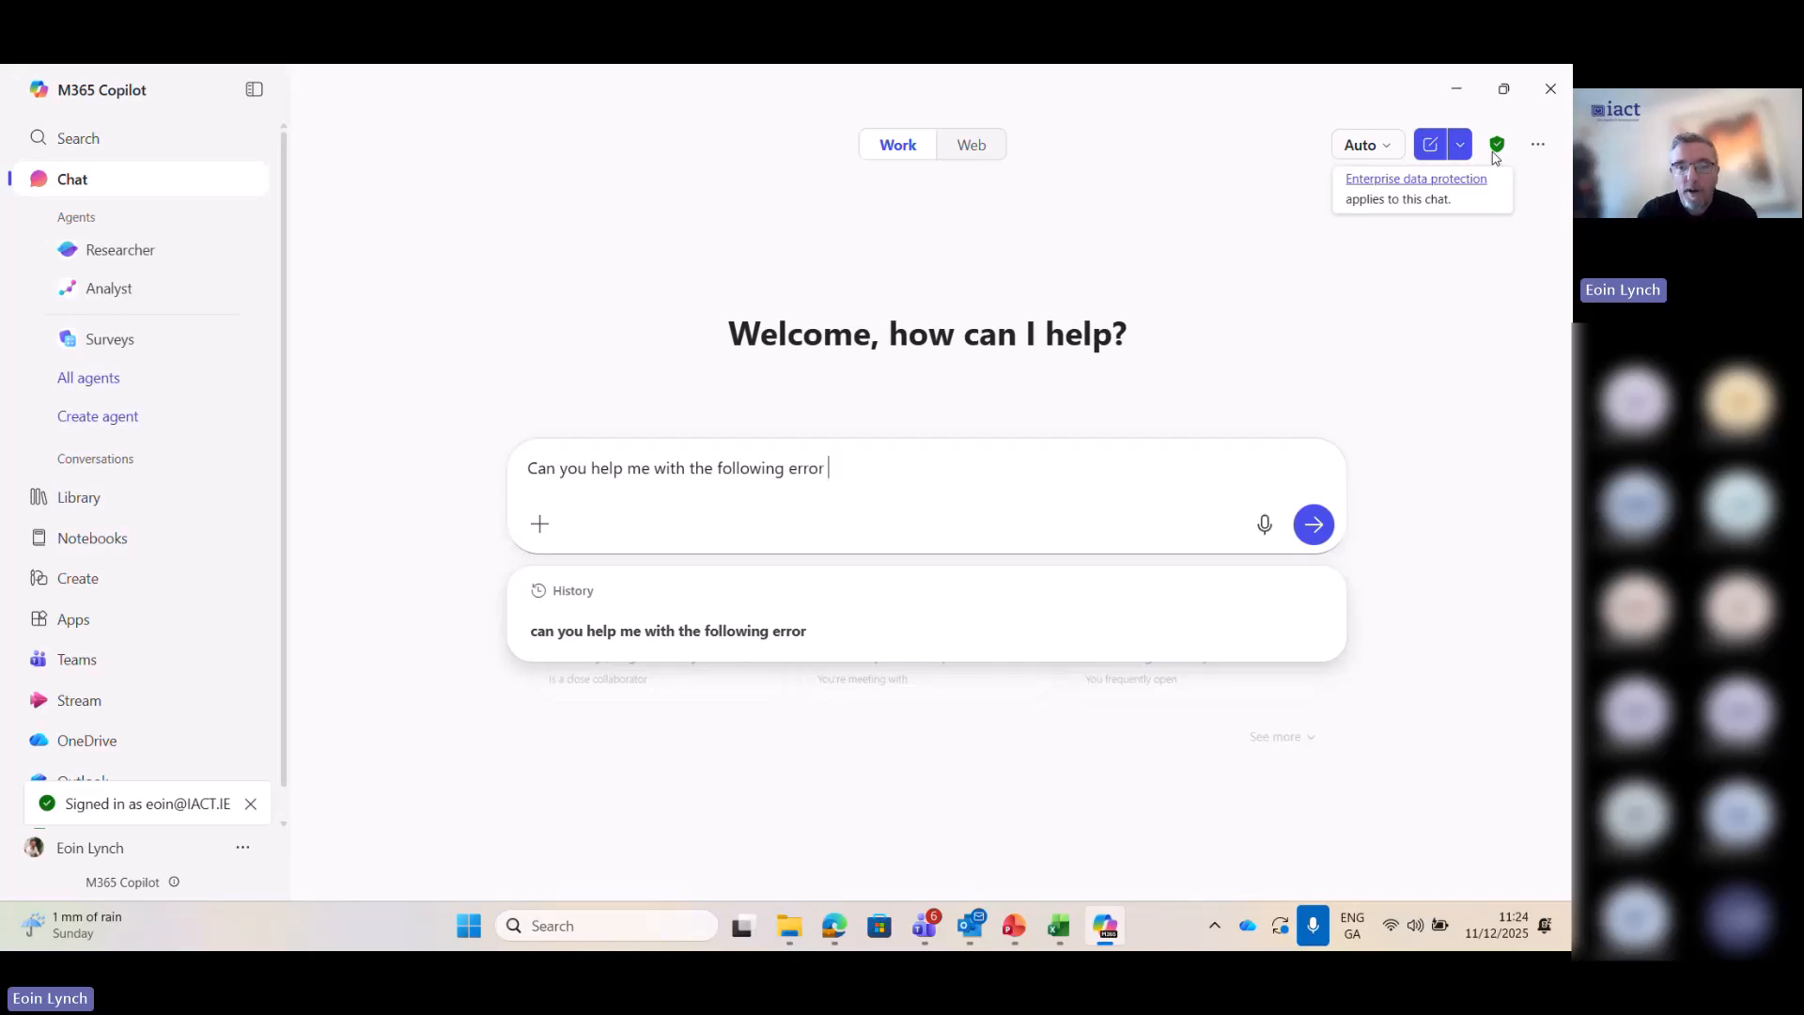
click(533, 528)
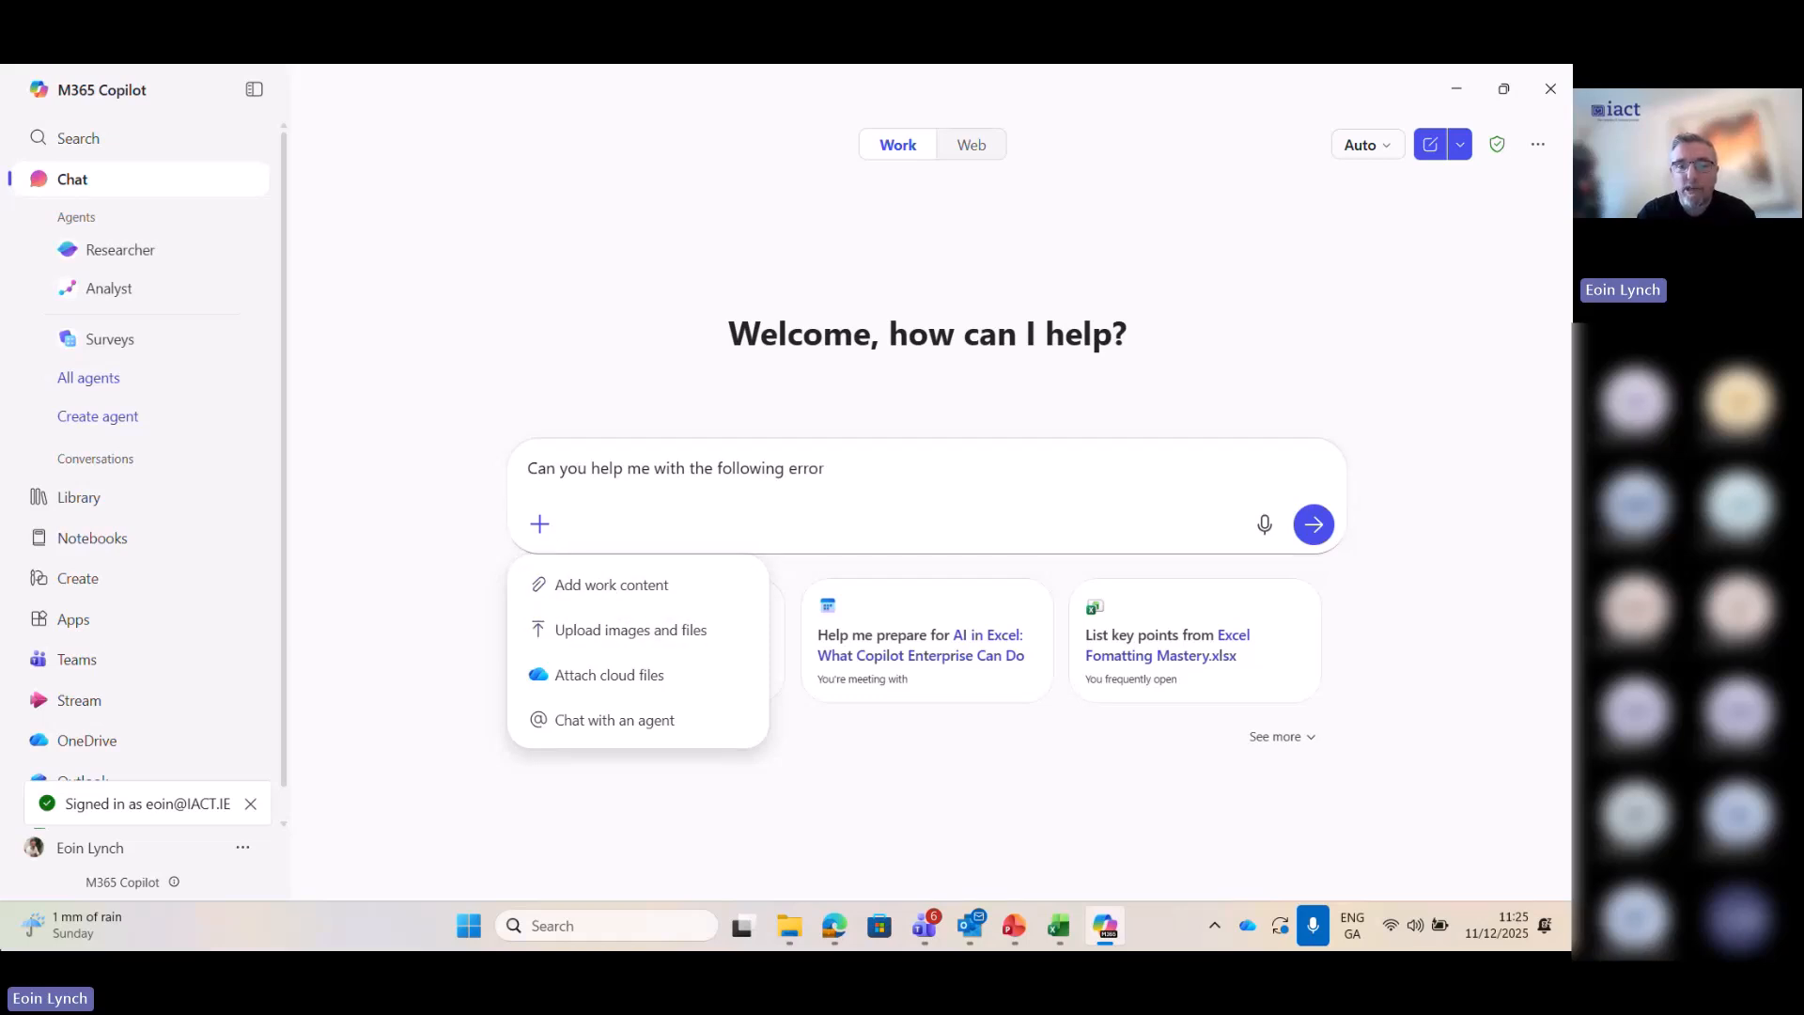
click(668, 629)
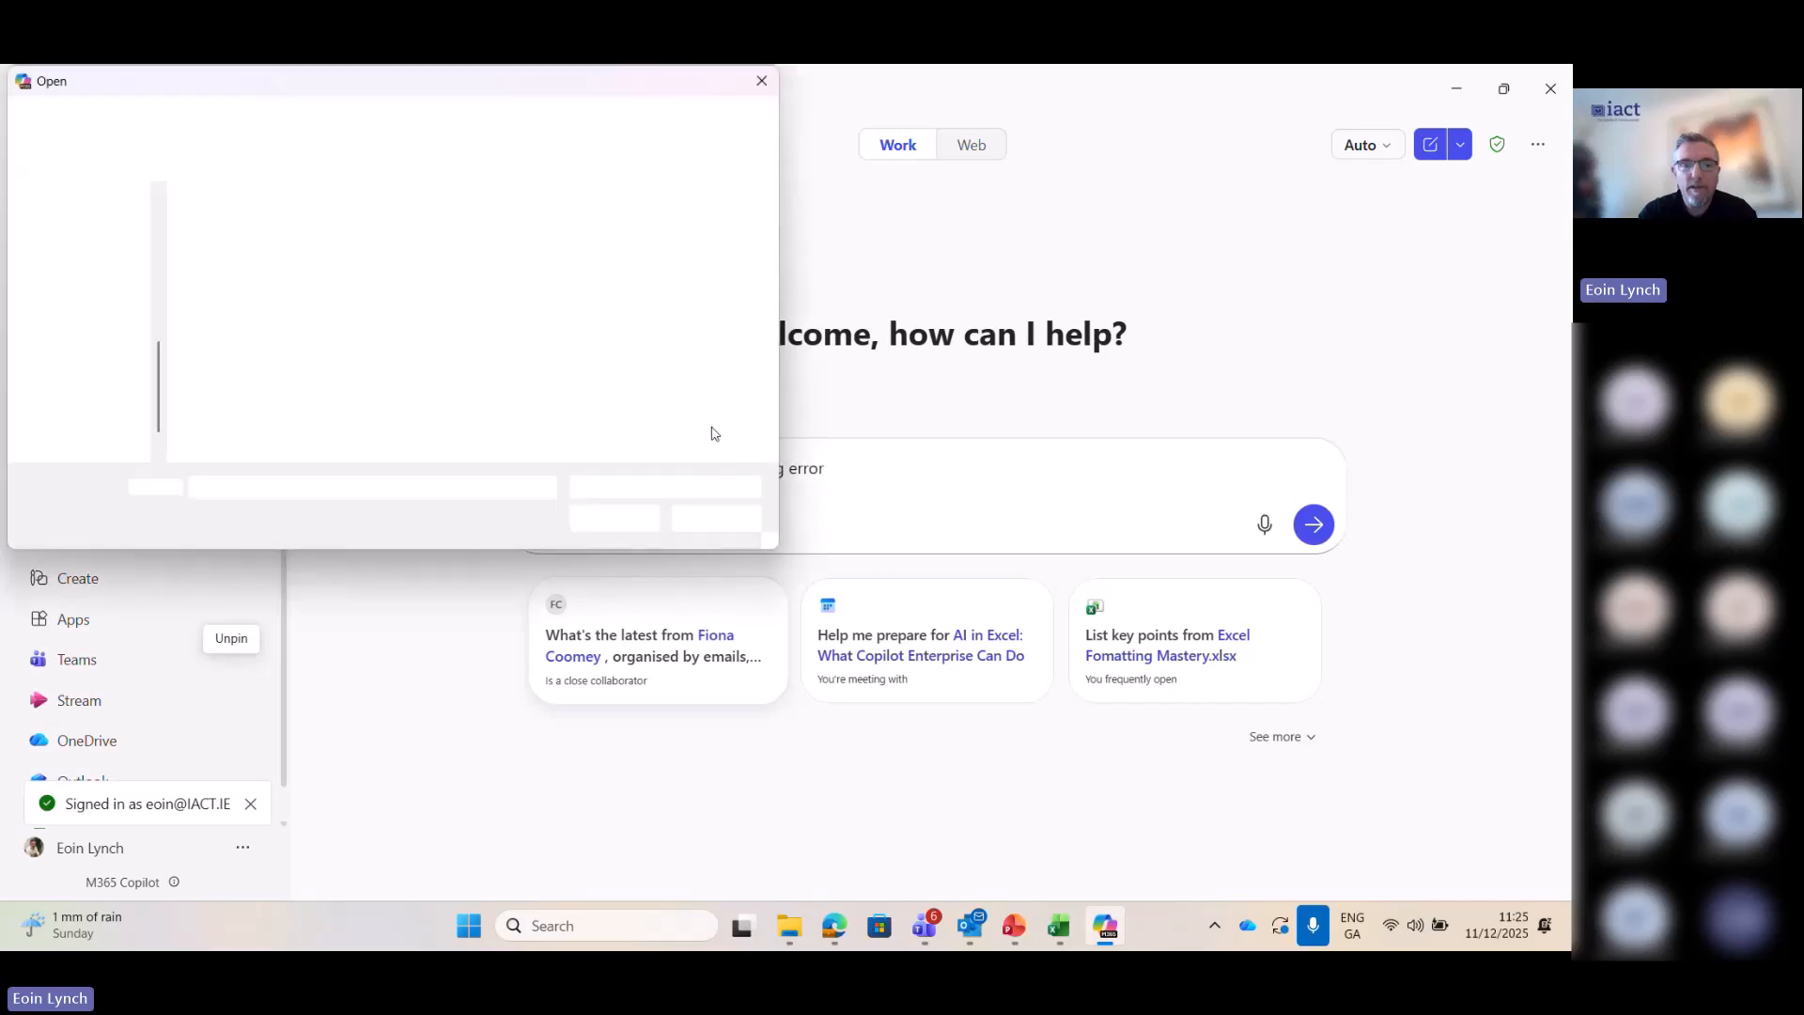
click(92, 198)
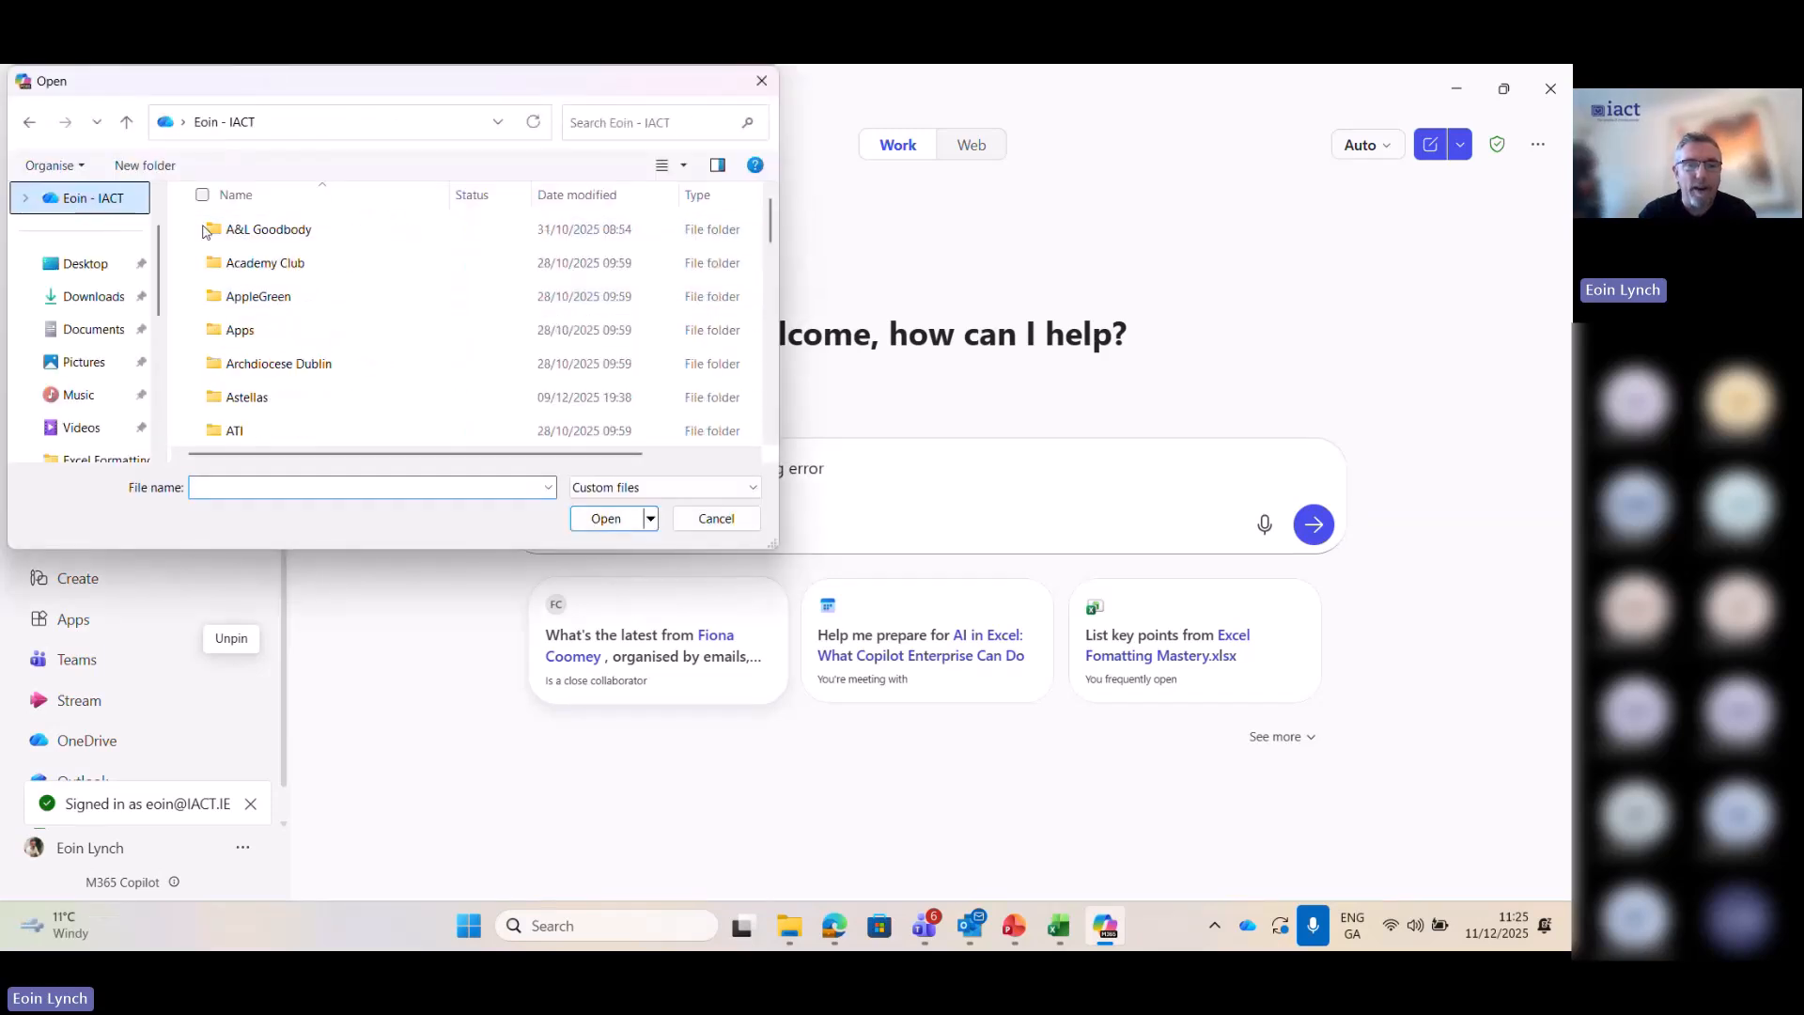
click(272, 233)
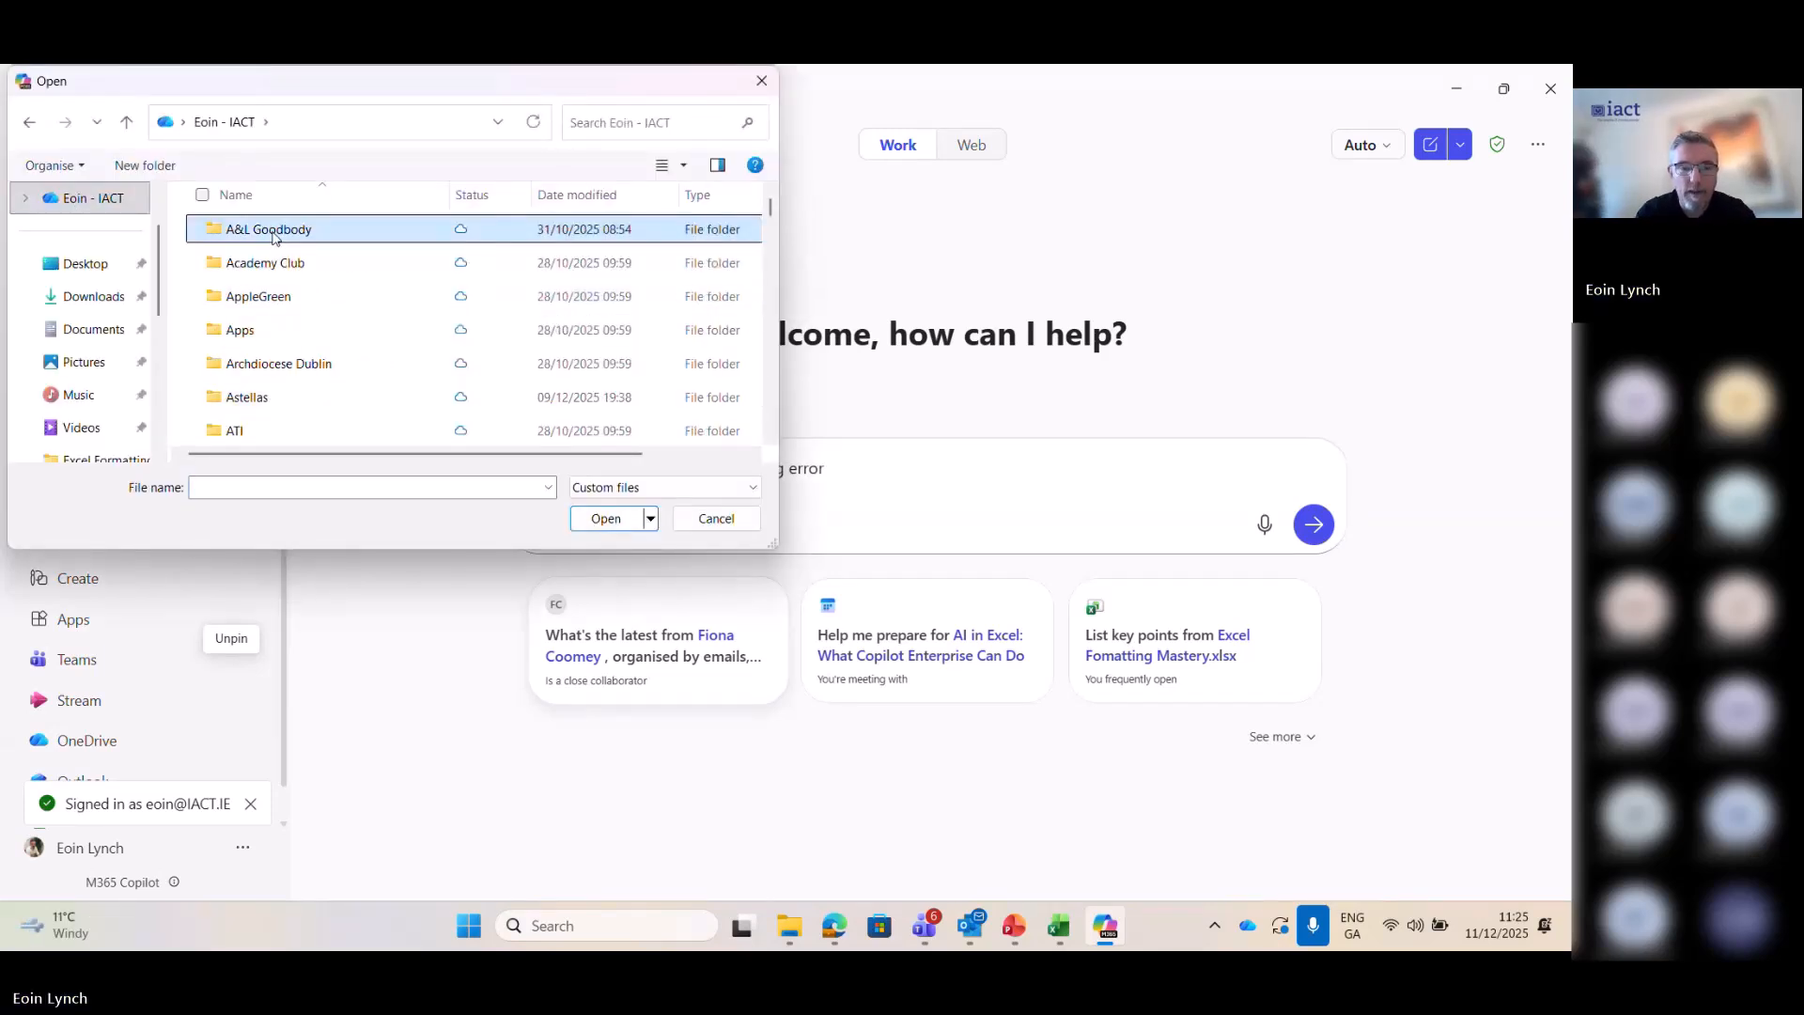
key(m)
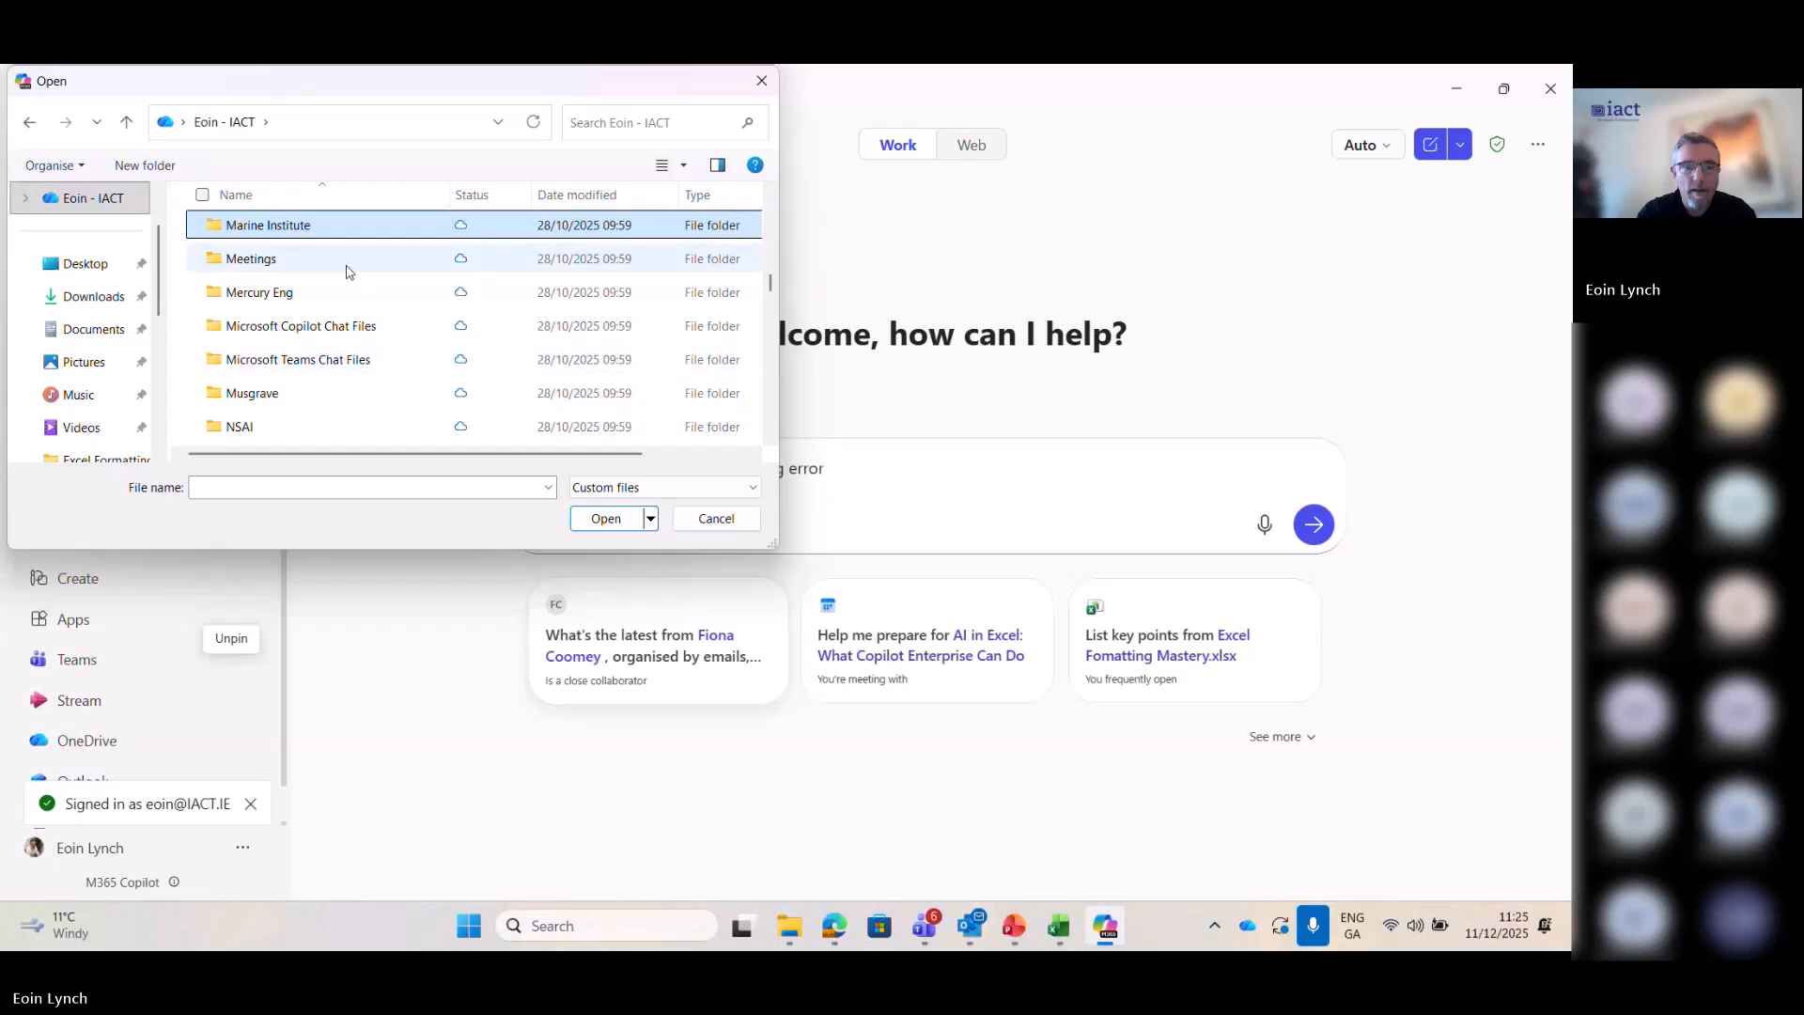
double_click(318, 226)
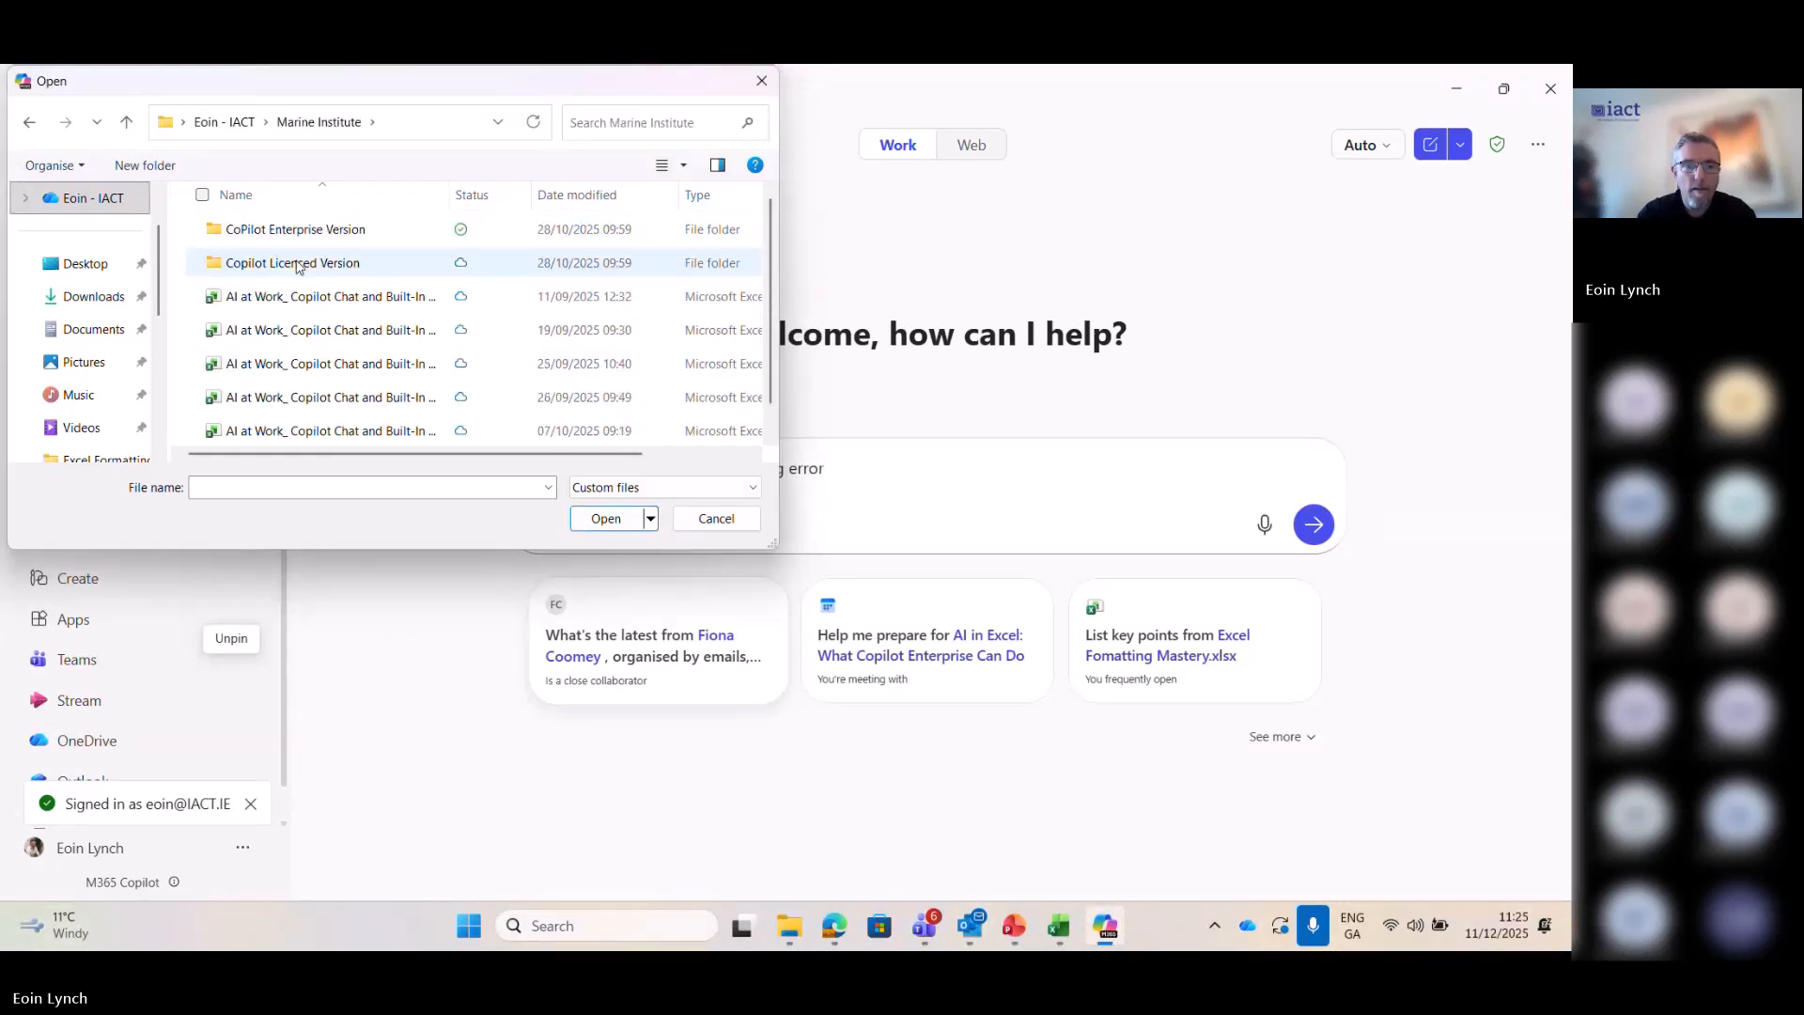
double_click(292, 230)
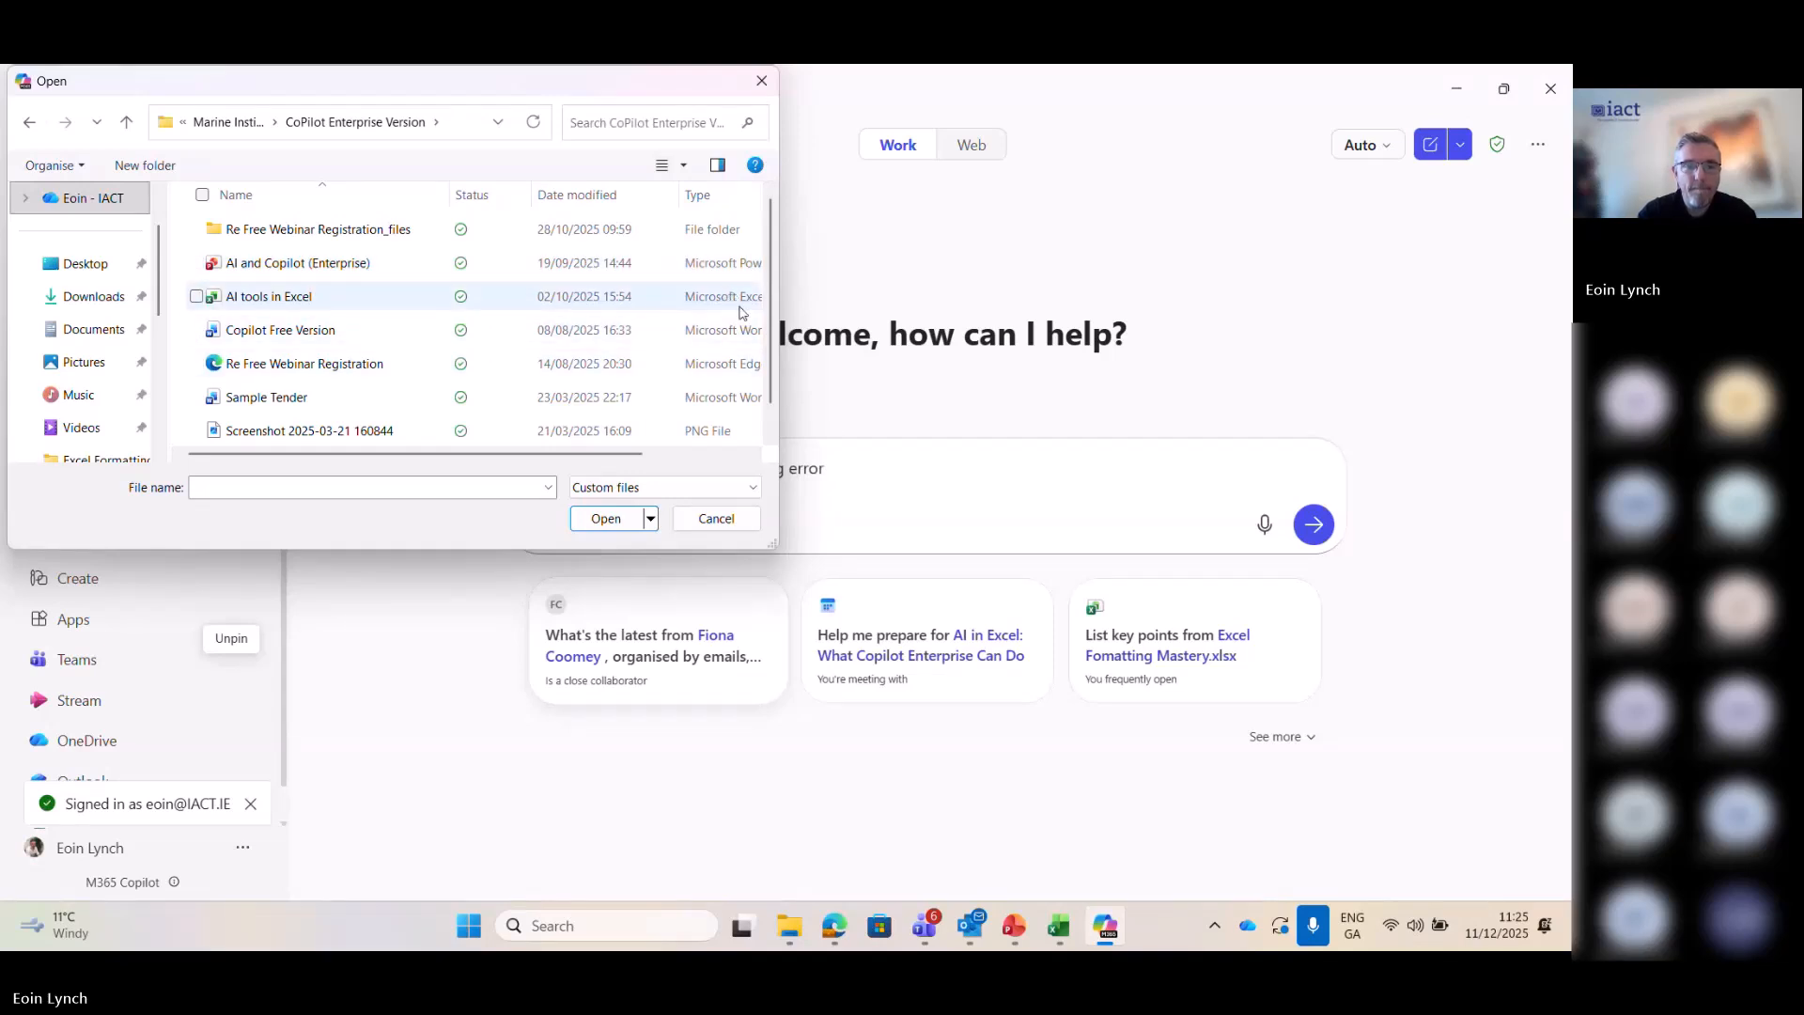
double_click(299, 430)
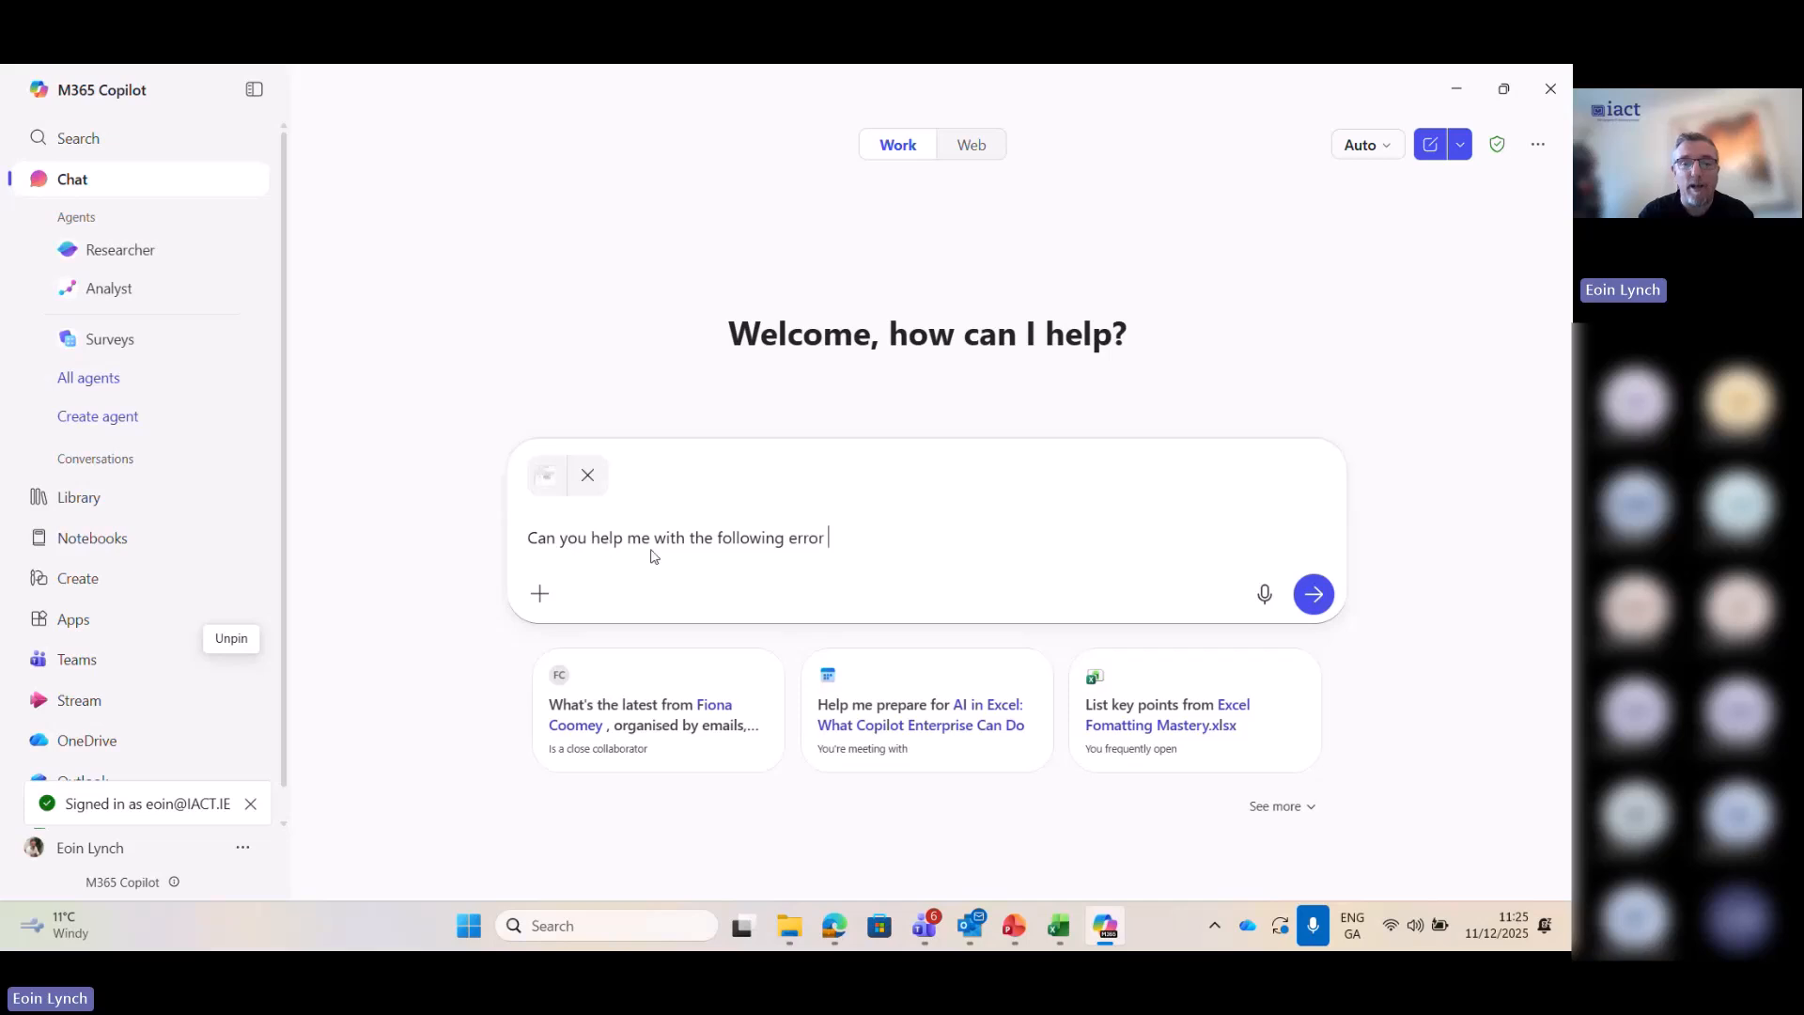
- Submit the error prompt with its attached screenshot and read through Copilot's explanation and suggested fixes
click(1312, 601)
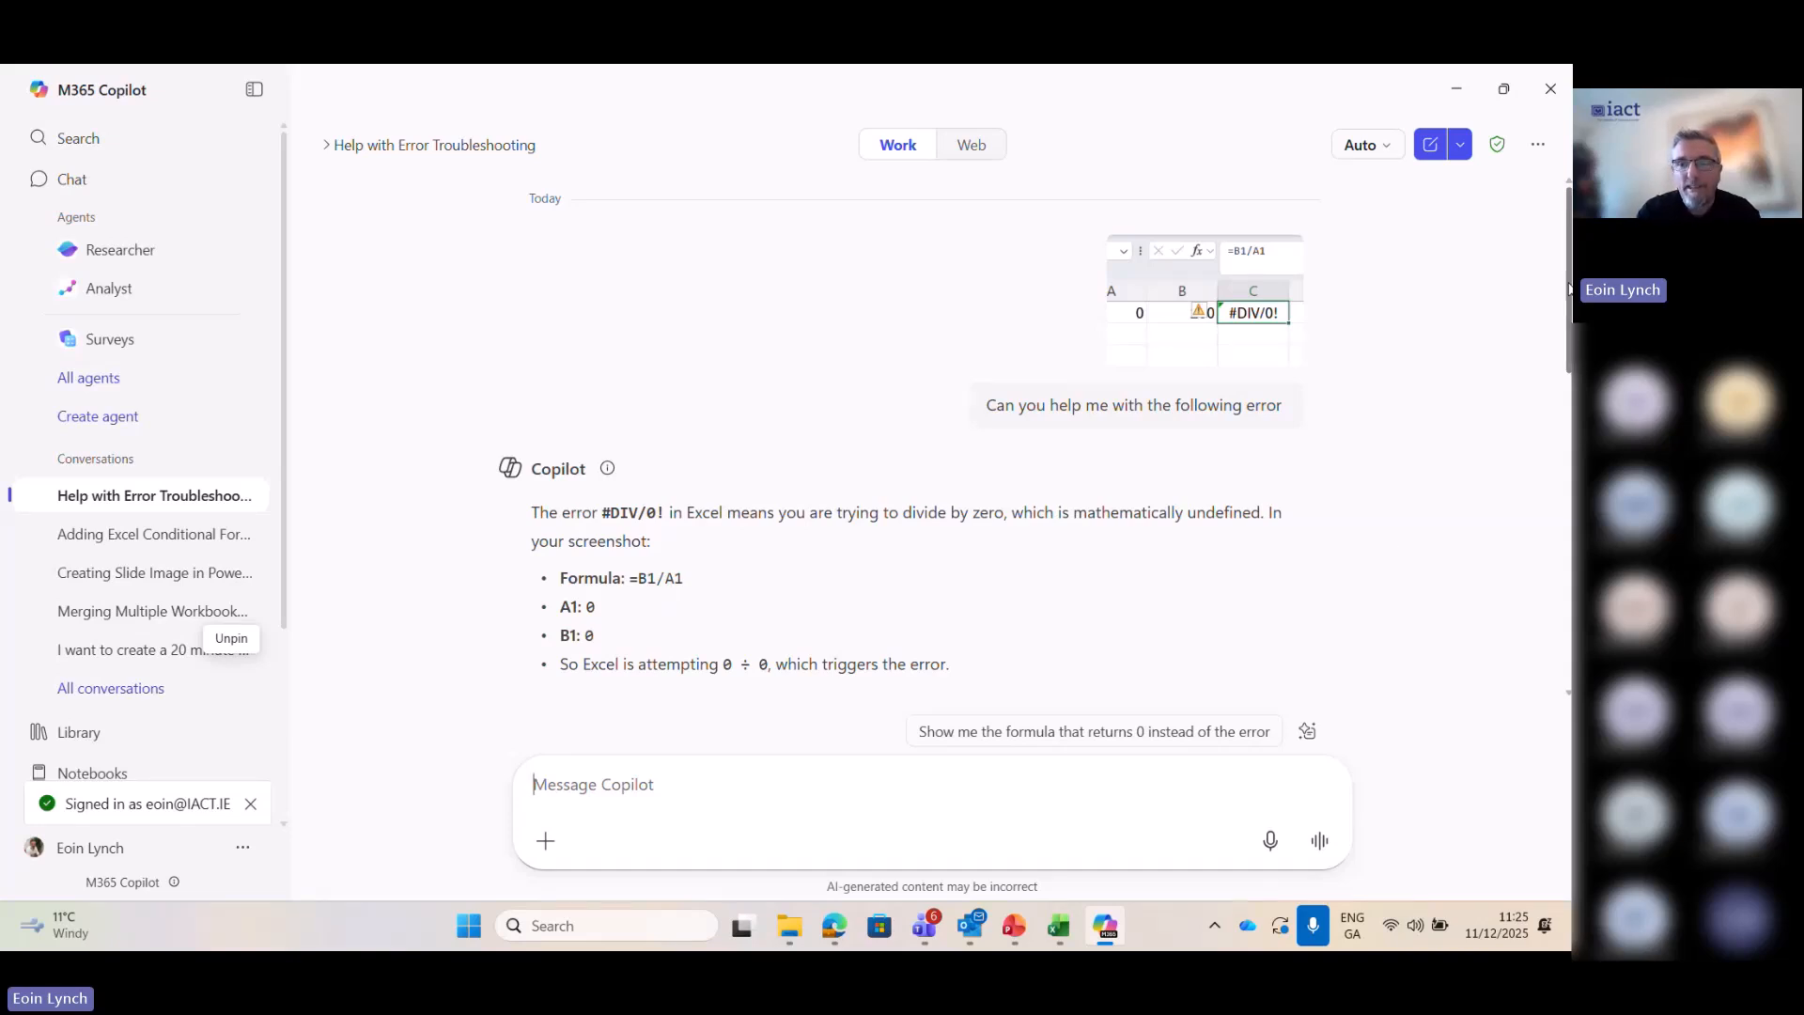
drag(1566, 278, 1567, 359)
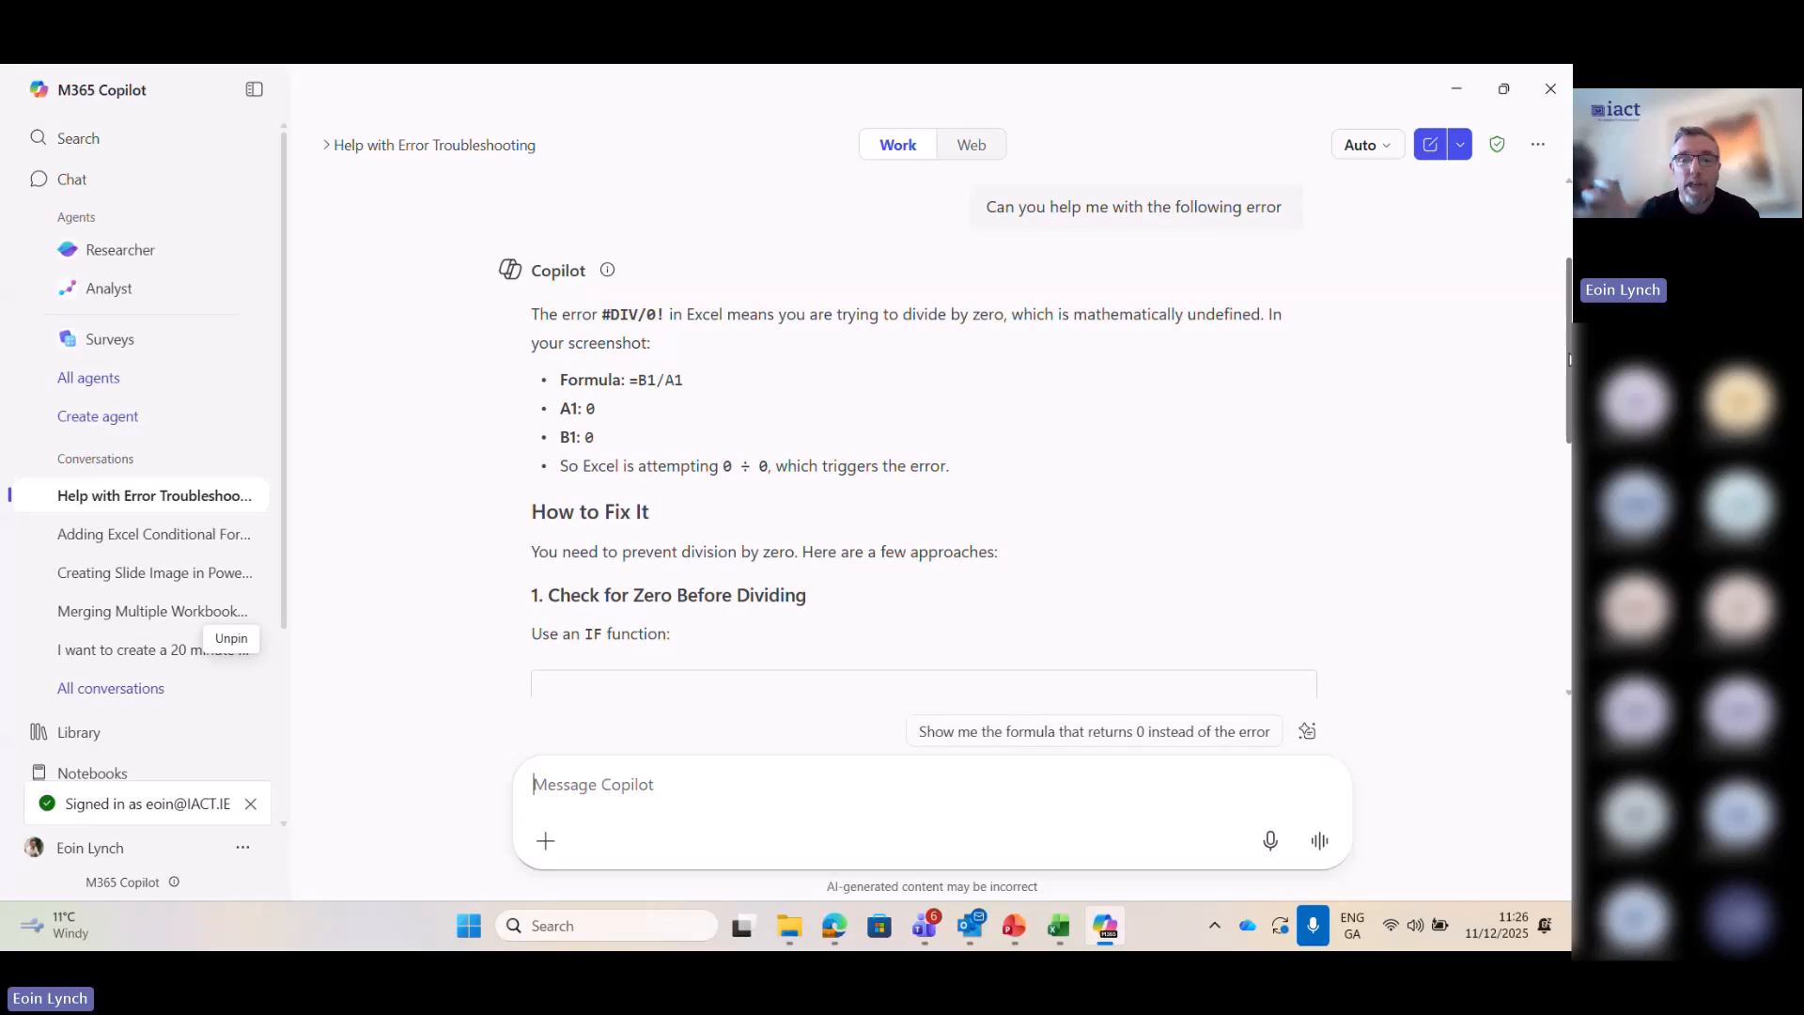
scroll(1567, 359, down, 1)
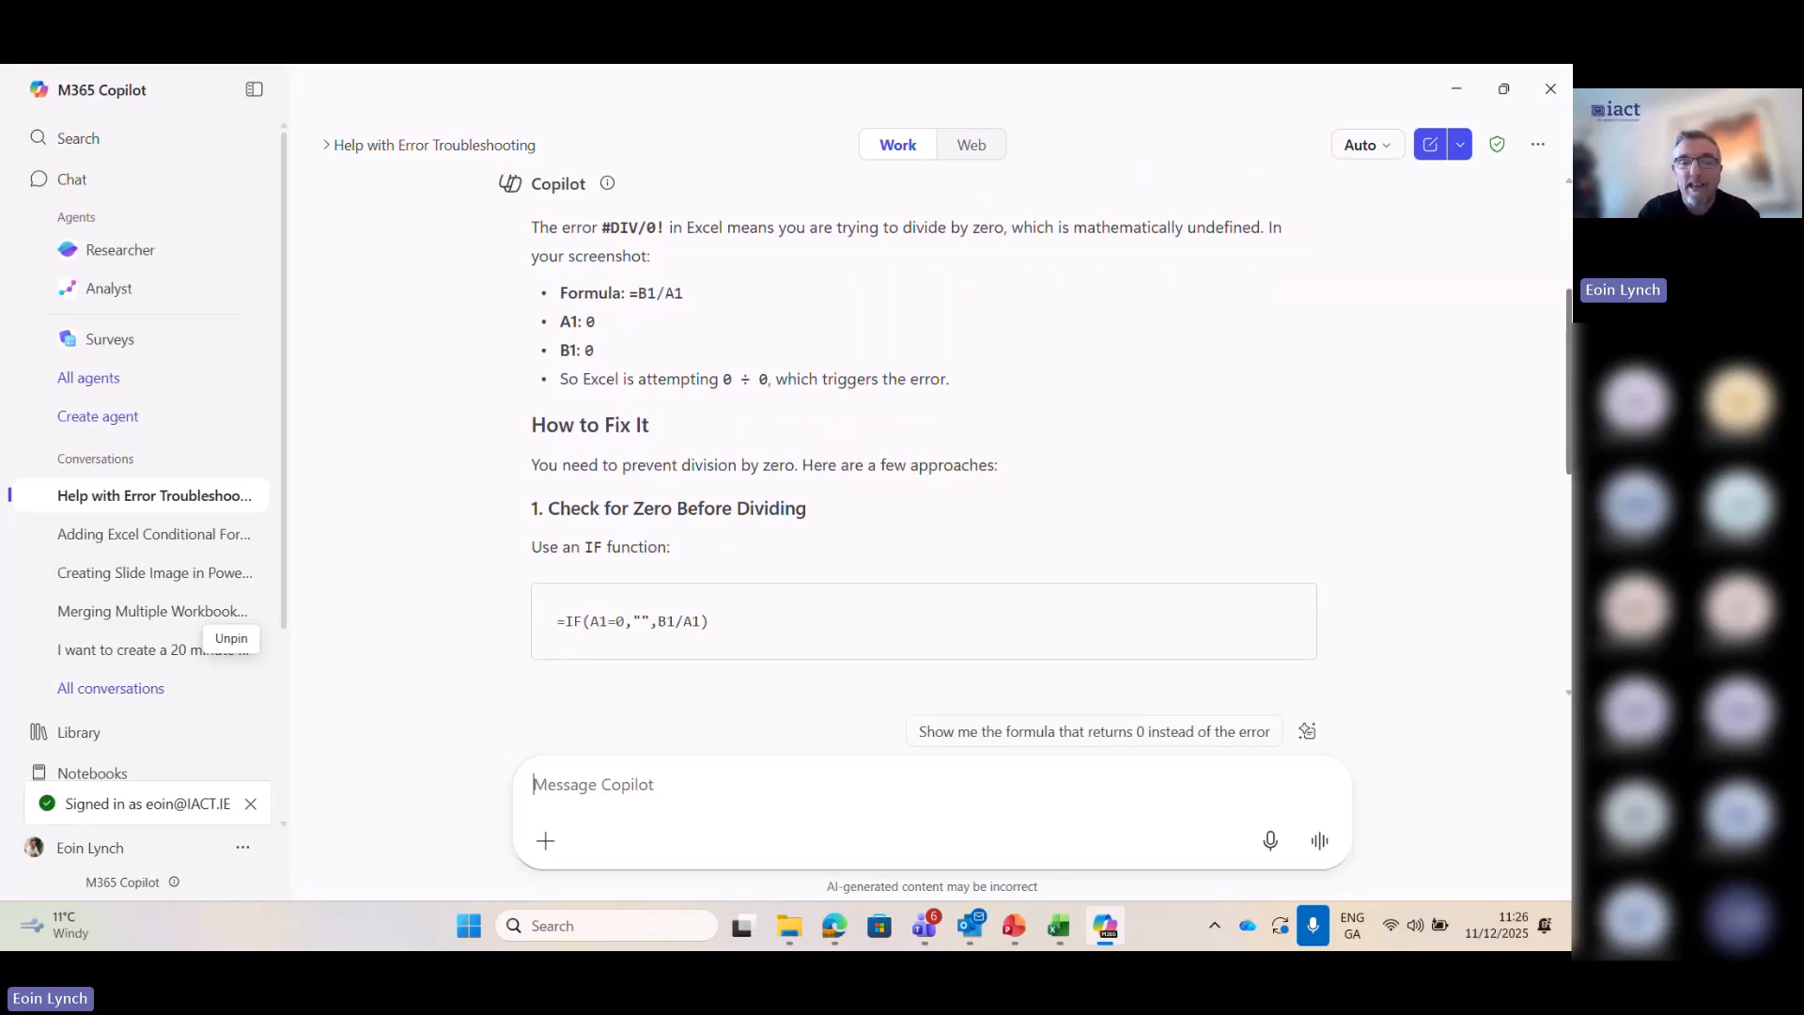
scroll(924, 437, up, 1)
scroll(924, 437, down, 3)
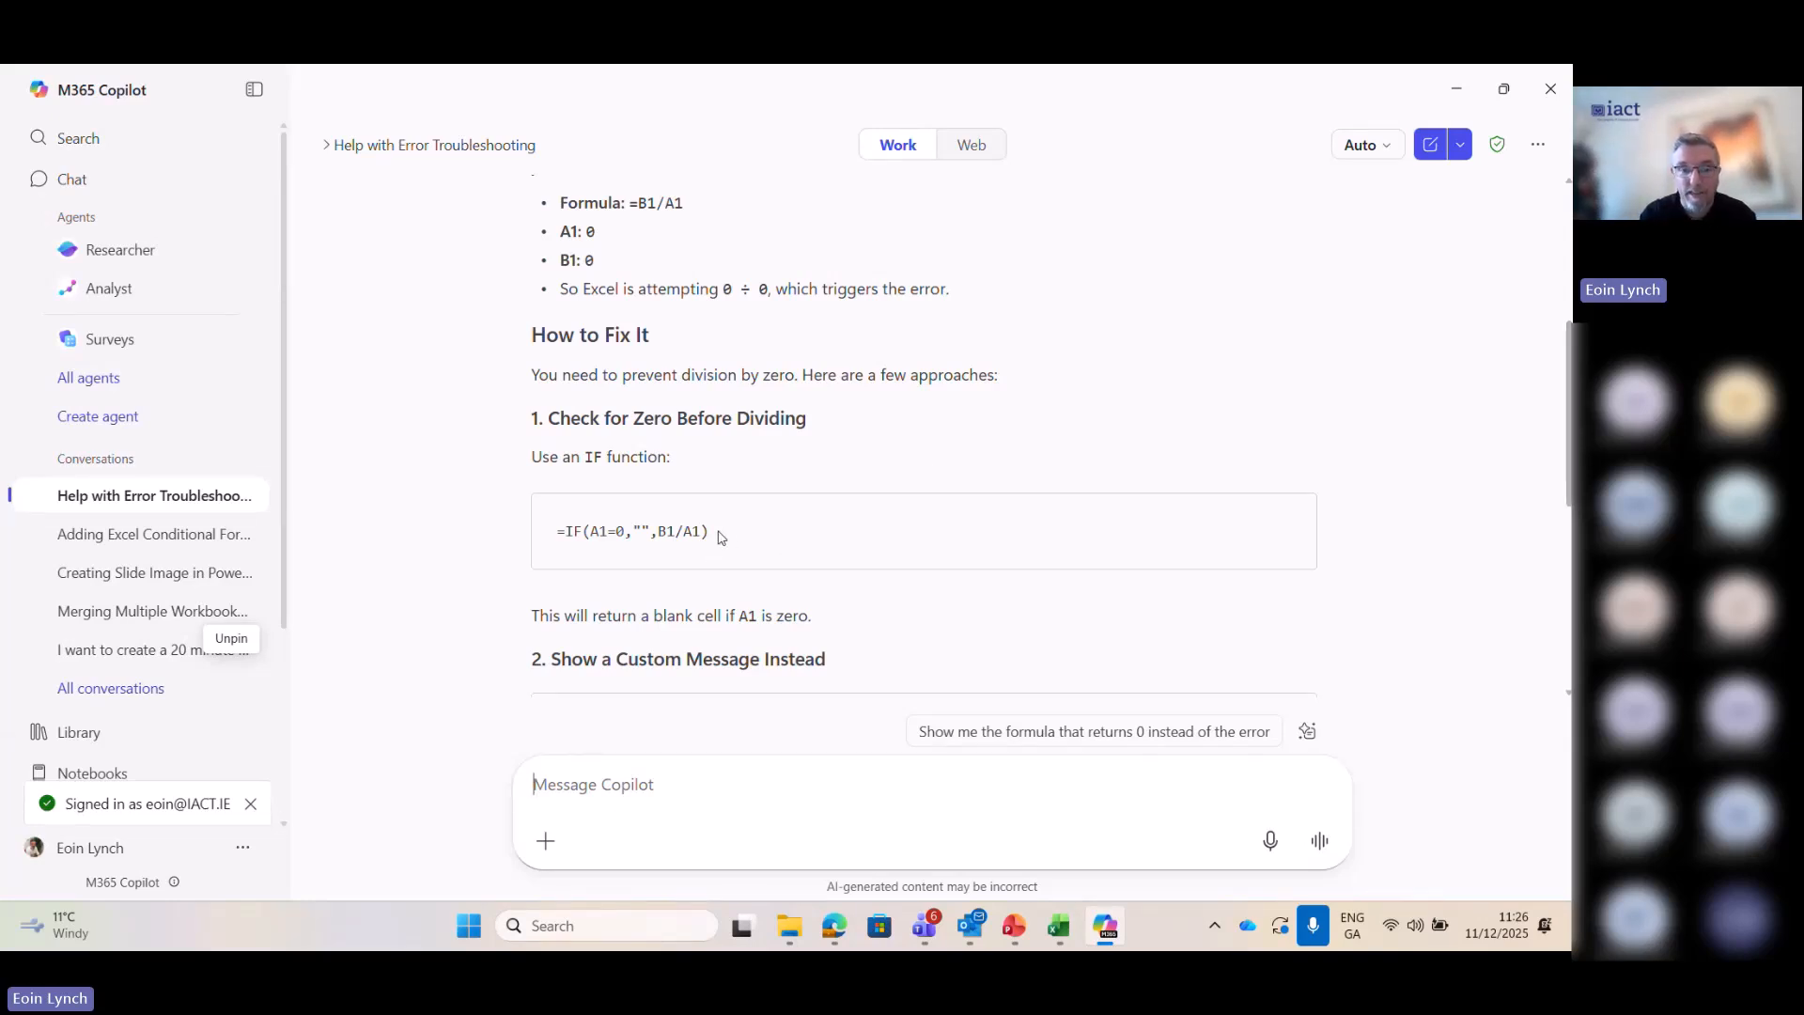
- Copy Copilot's suggested IF formula and switch to Excel to replace the formula in cell C1 with =IF(A1=0,"",B1/A1)
drag(709, 531, 557, 531)
key(ctrl+c)
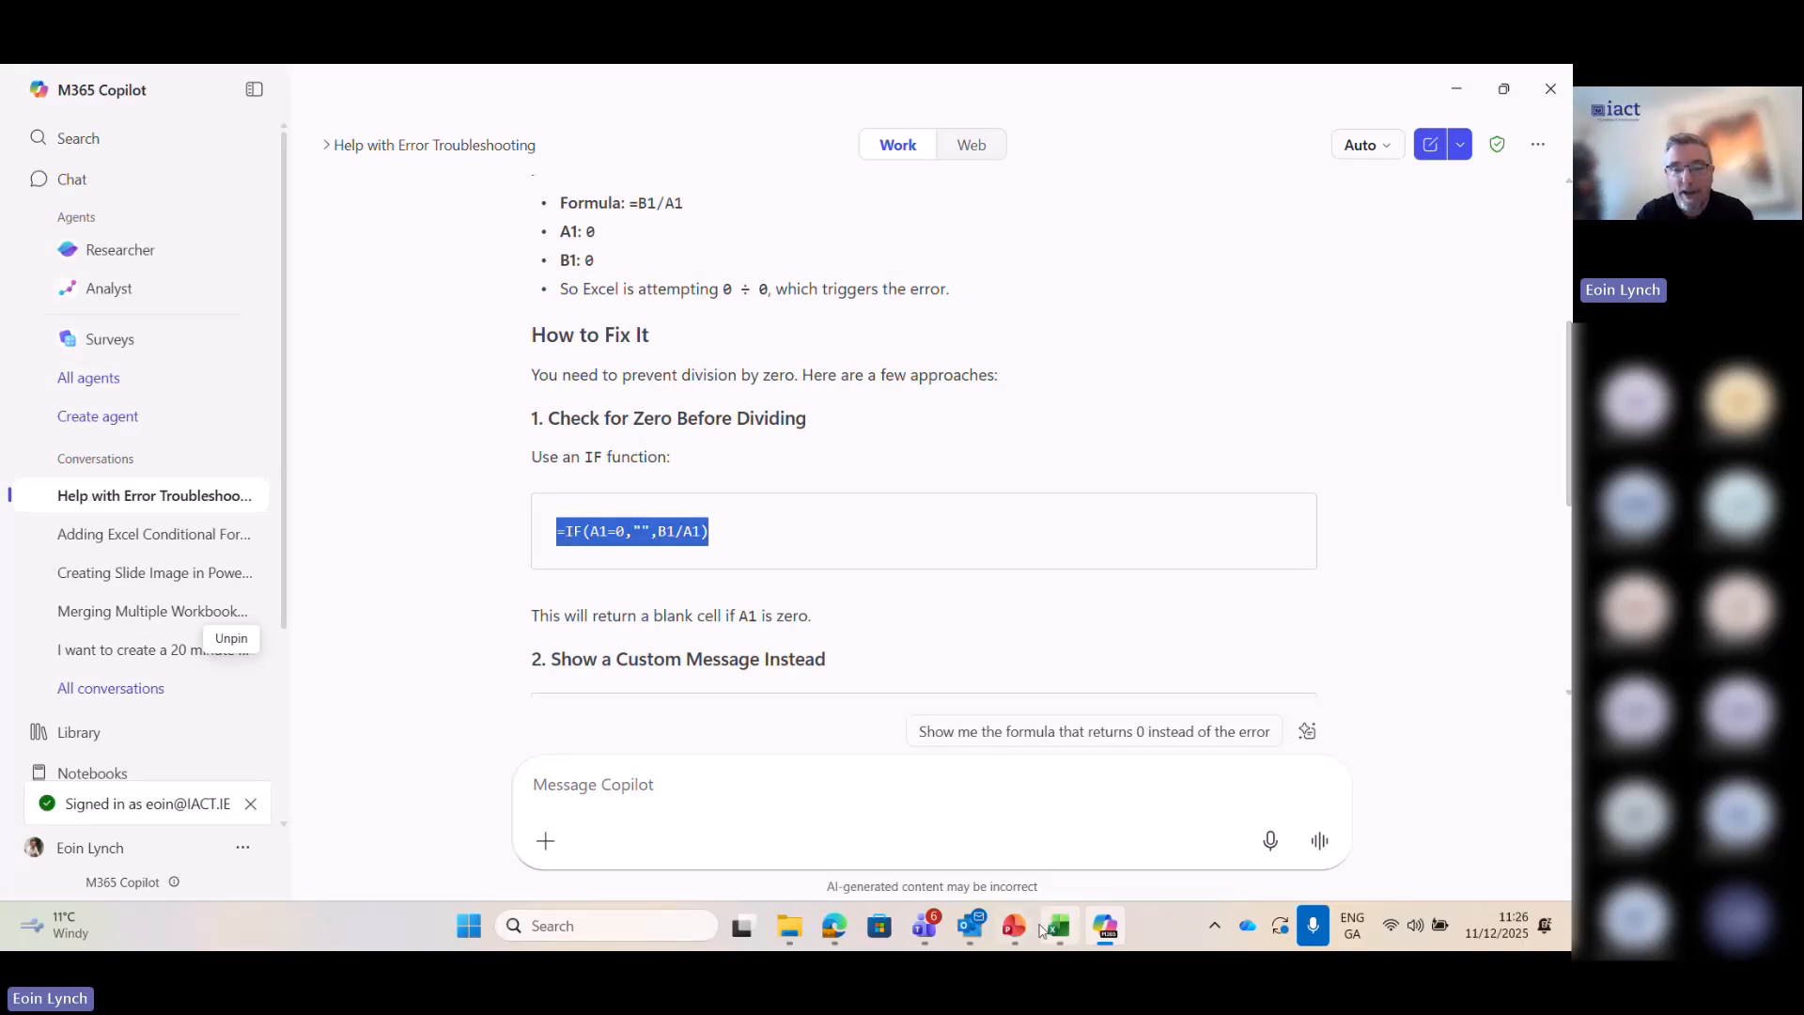
click(1058, 926)
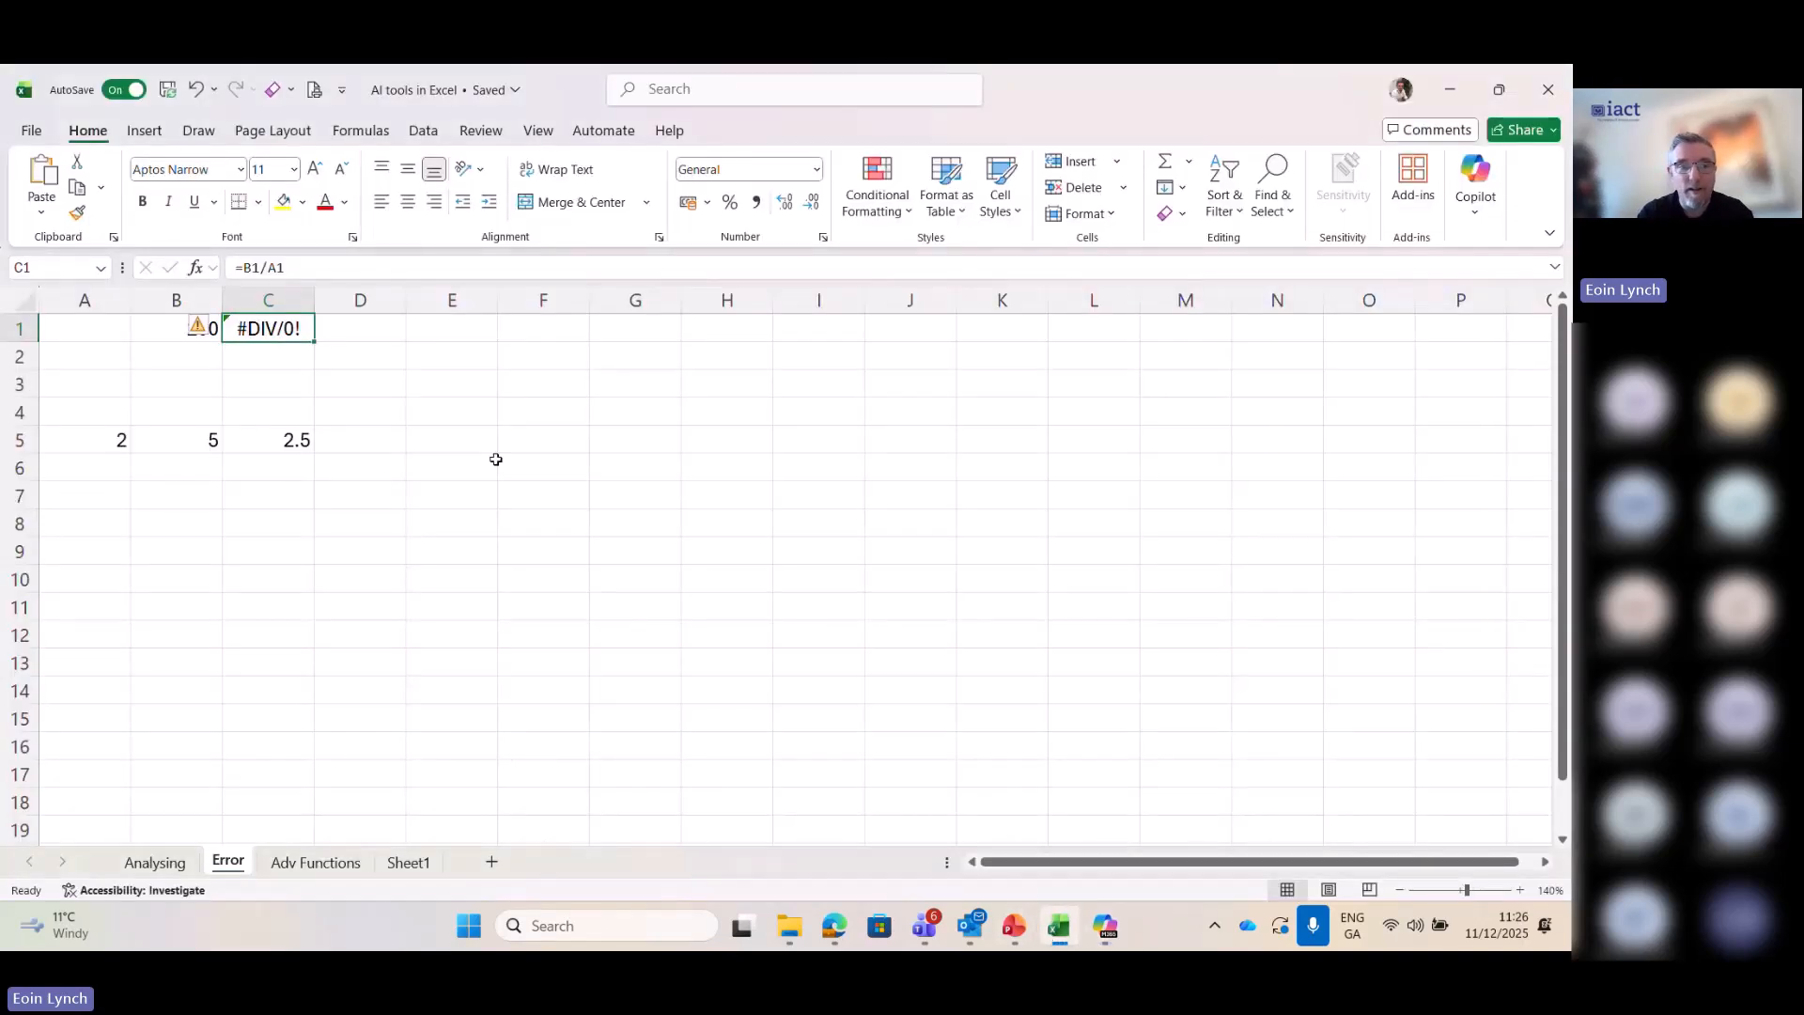
double_click(294, 336)
key(BackSpace)
key(BackSpace)
key(BackSpace)
key(BackSpace)
key(BackSpace)
key(BackSpace)
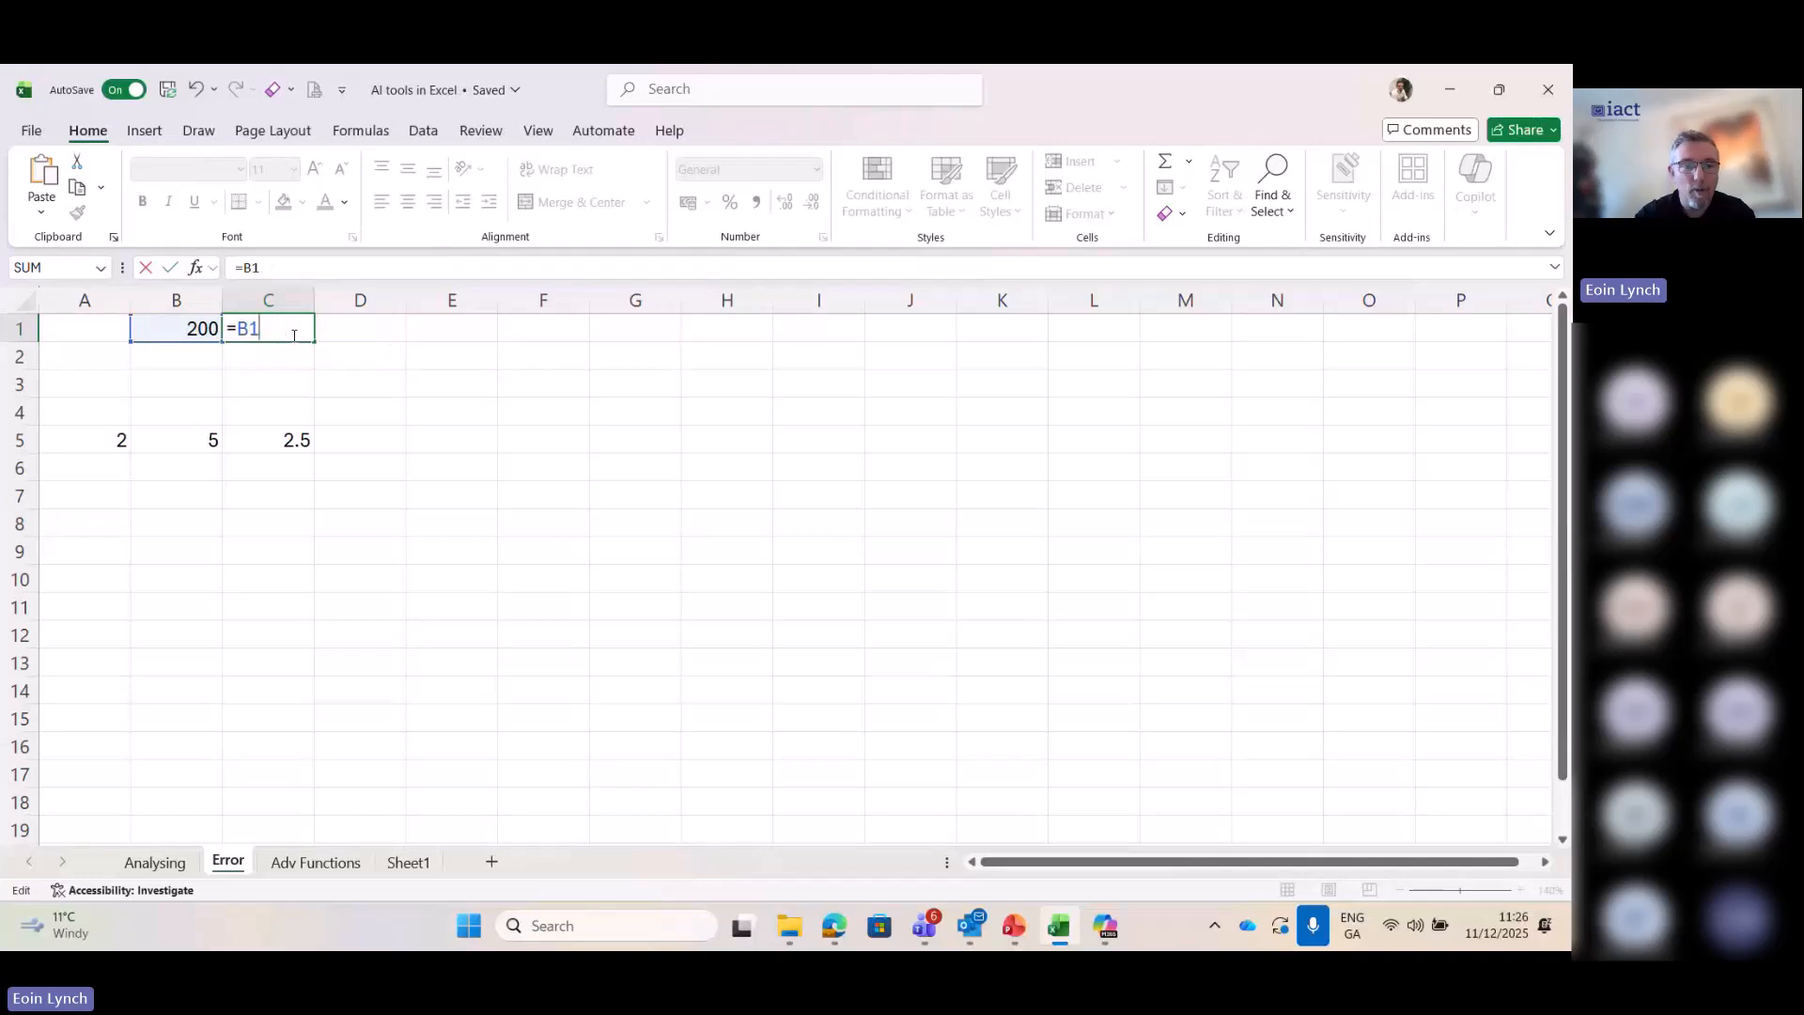
key(ctrl+v)
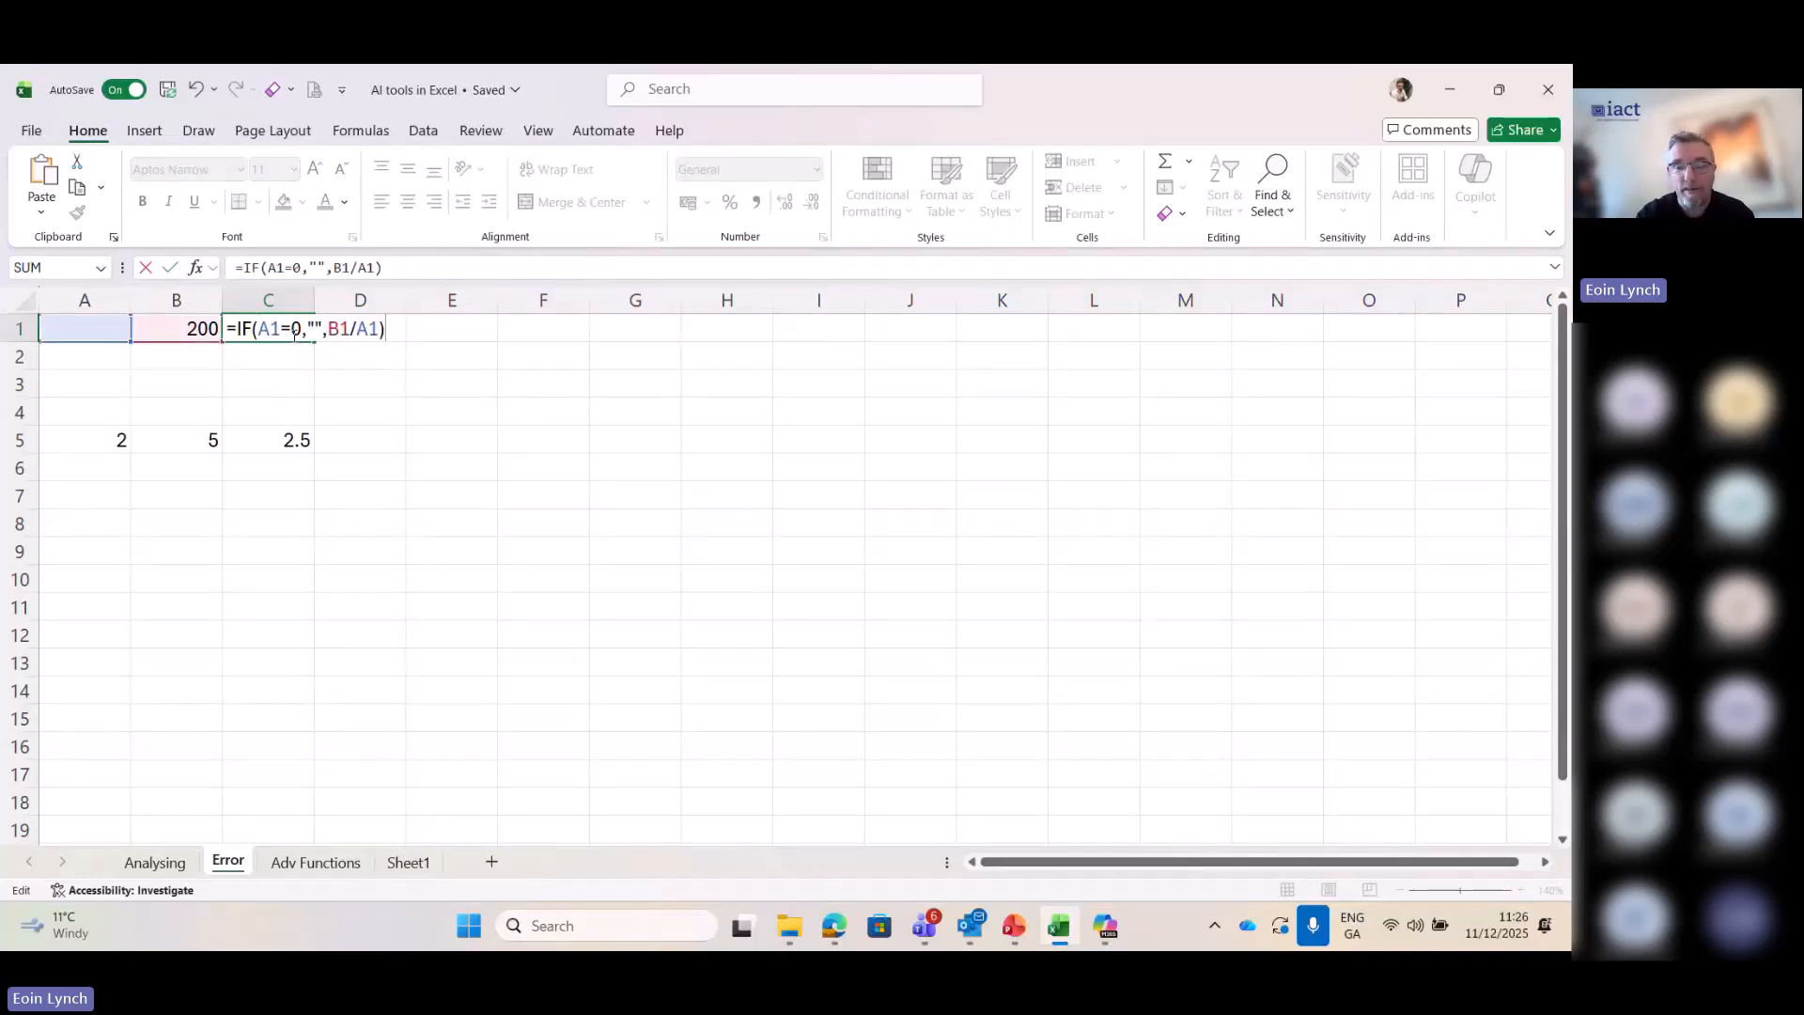
key(Return)
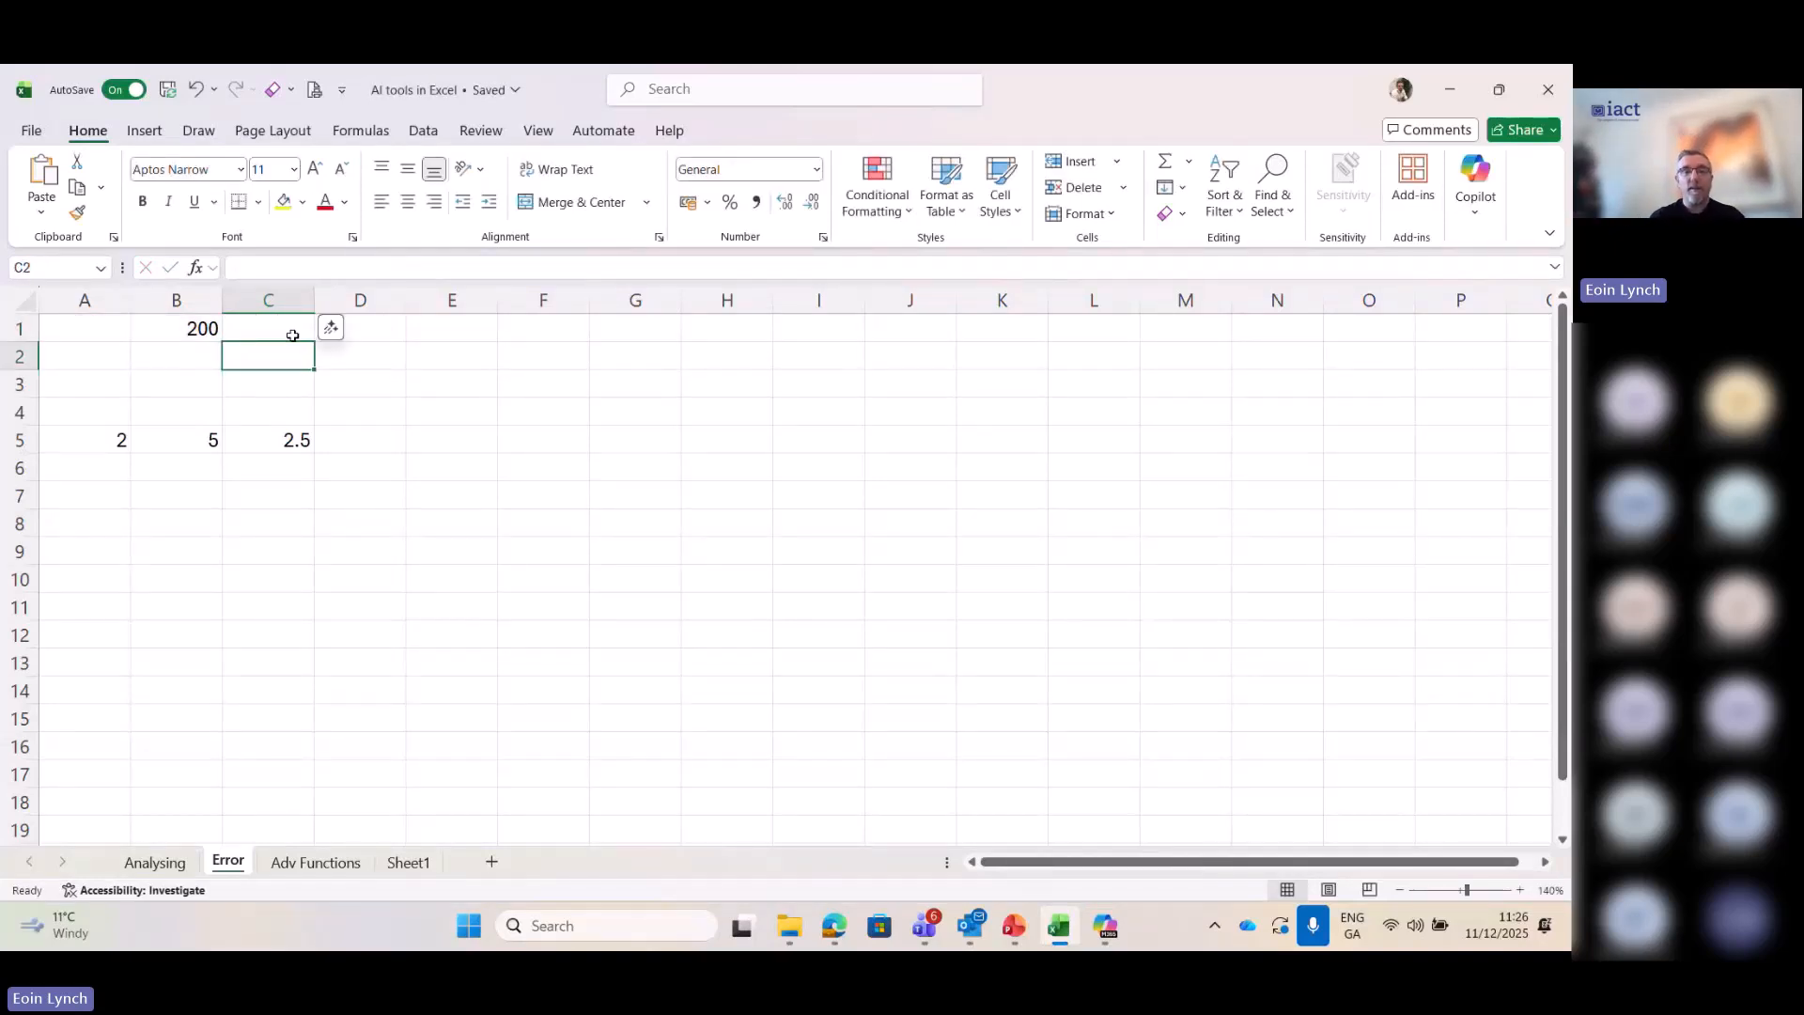
- Enter 3 in cell A1 of the Error sheet to test the new formula
click(94, 324)
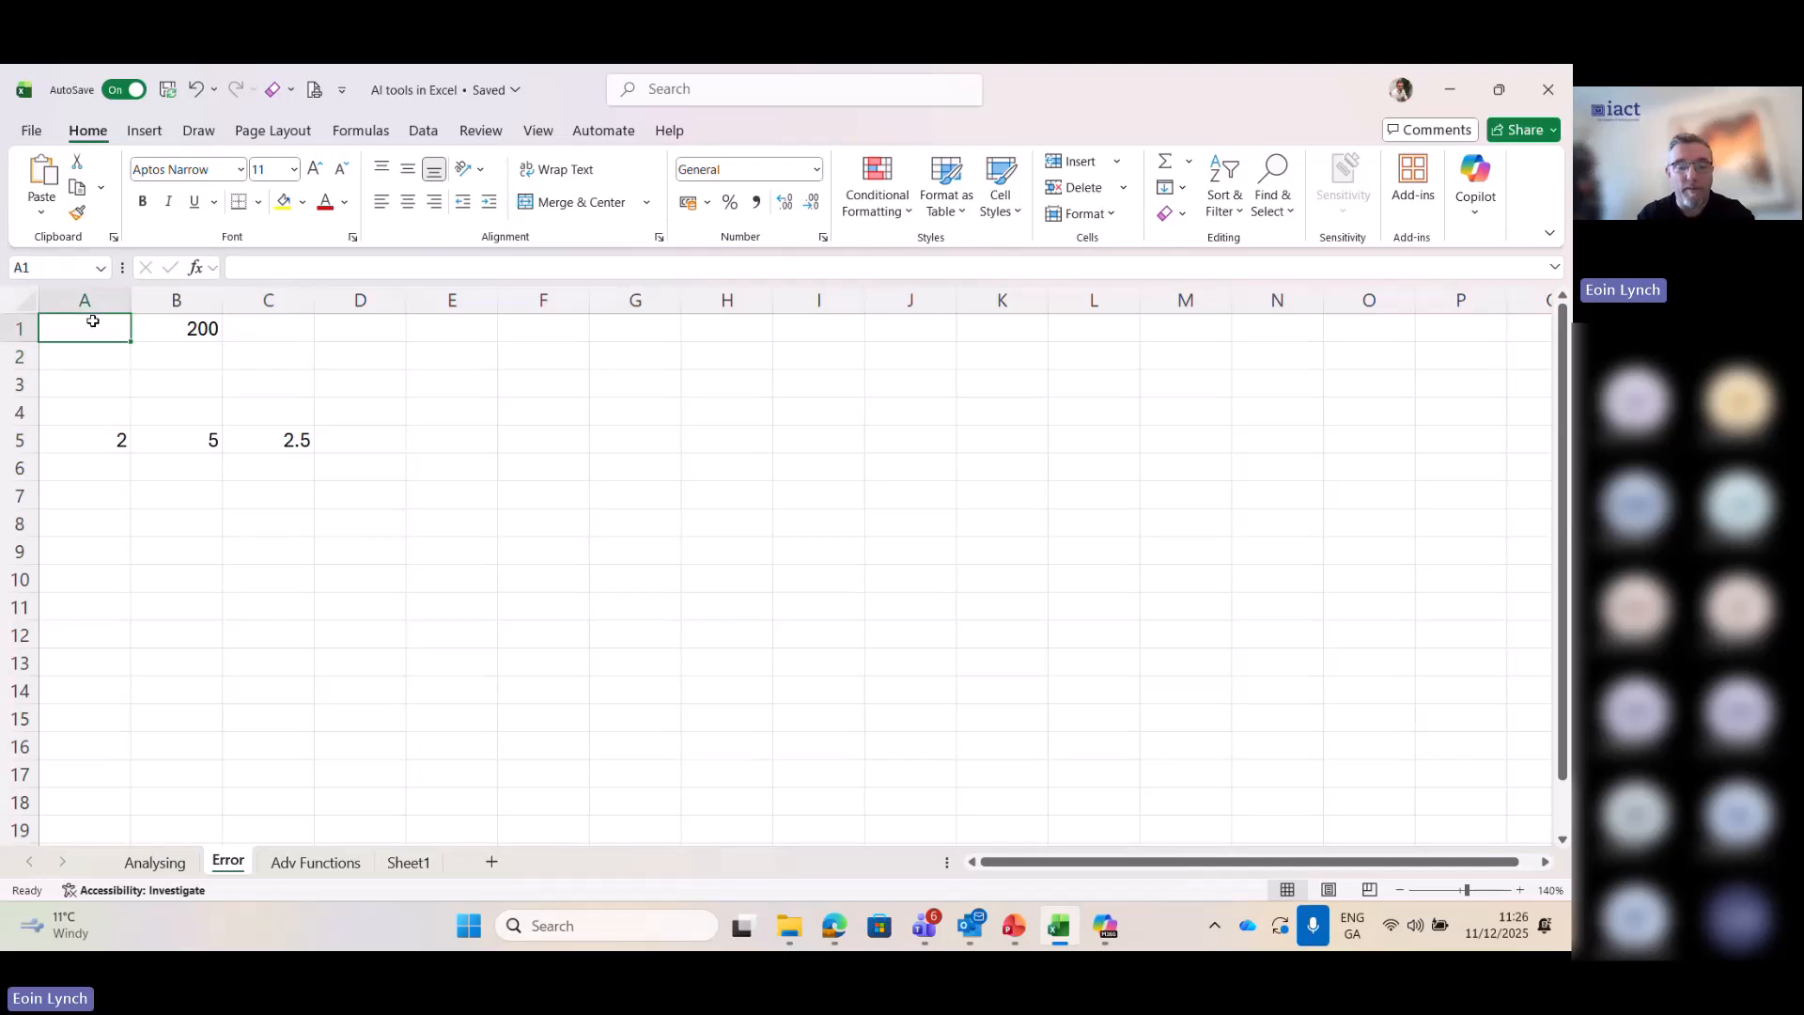
text(3)
key(Return)
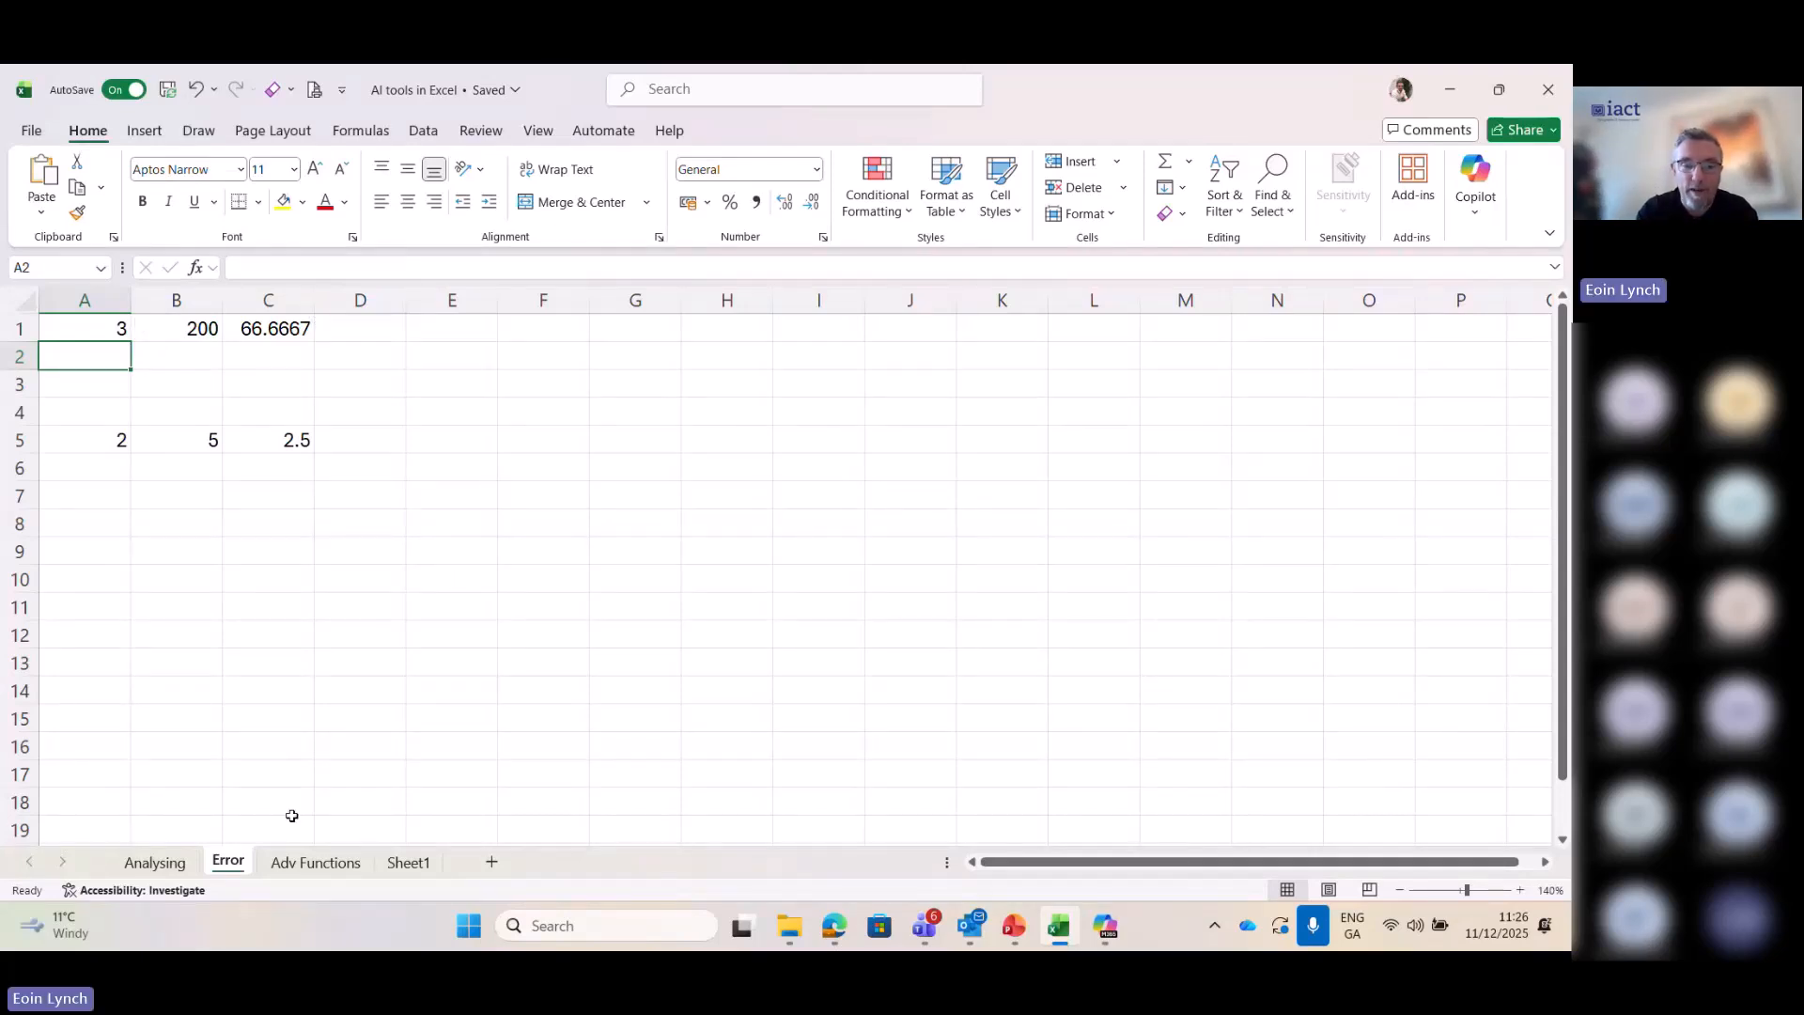
- Review the Client ID lookup cells on the Adv Functions sheet and copy the client table A1:D5 with its headers
click(326, 867)
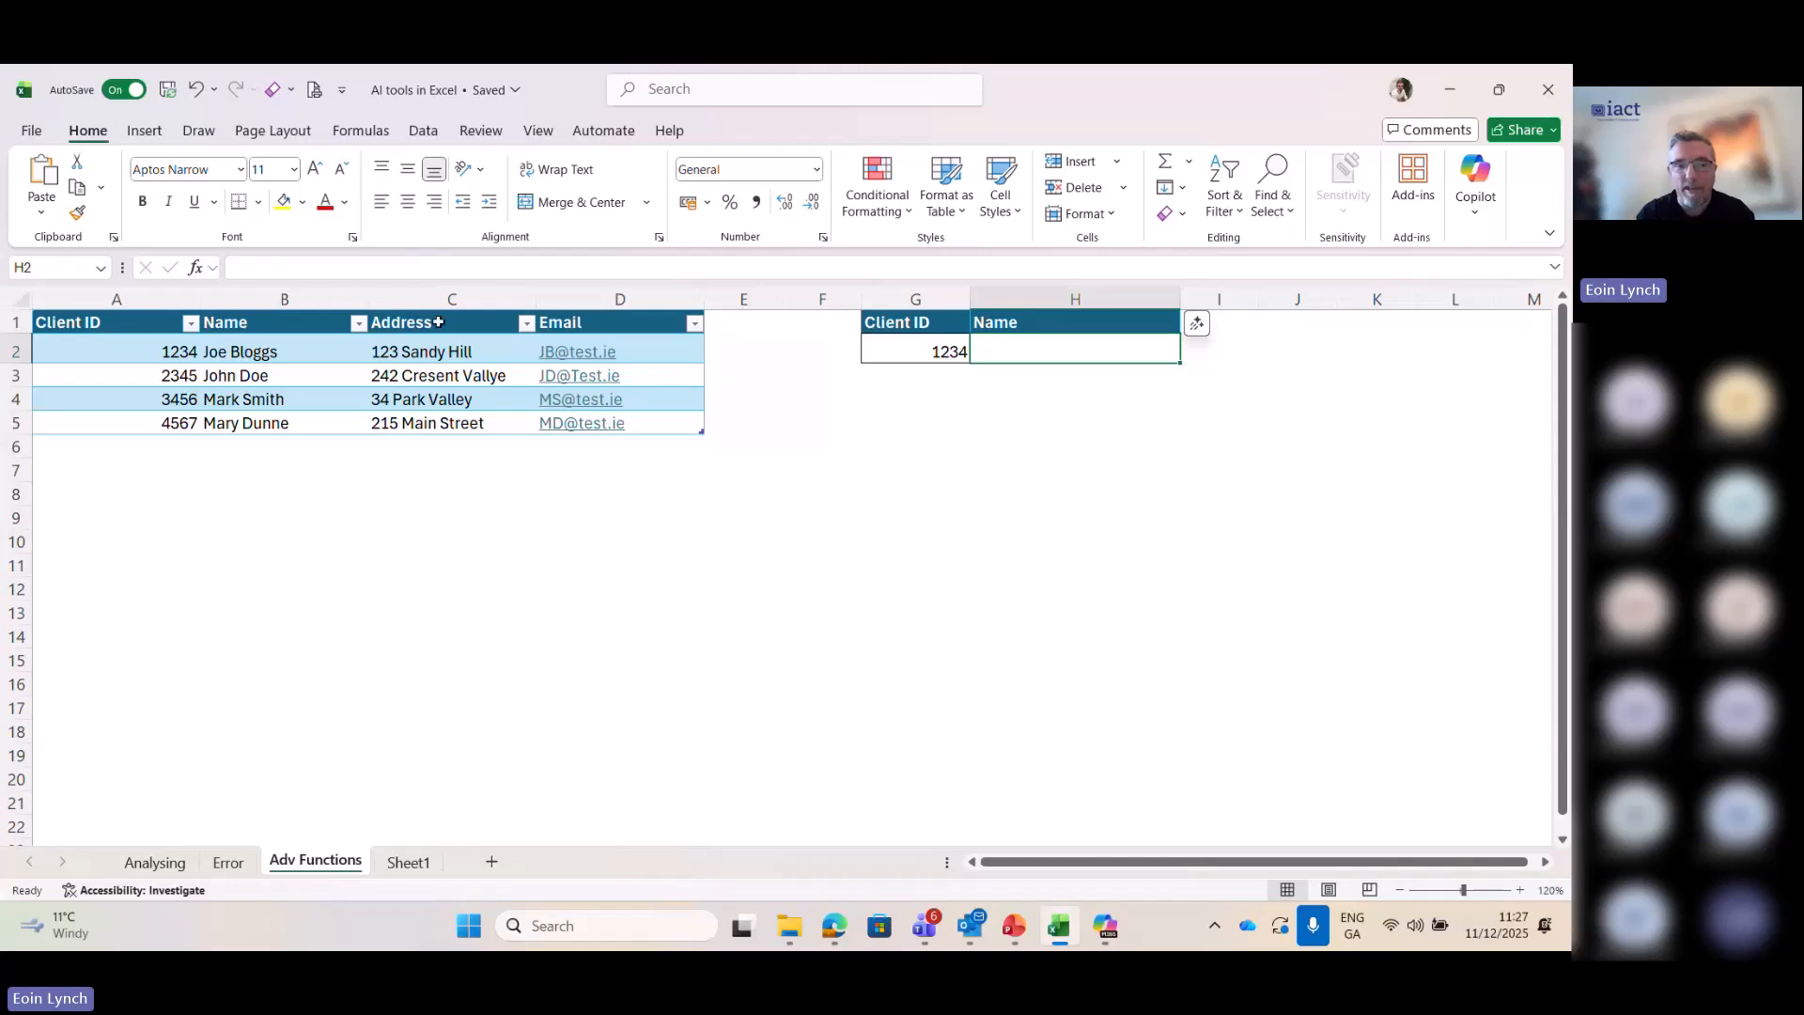
click(340, 384)
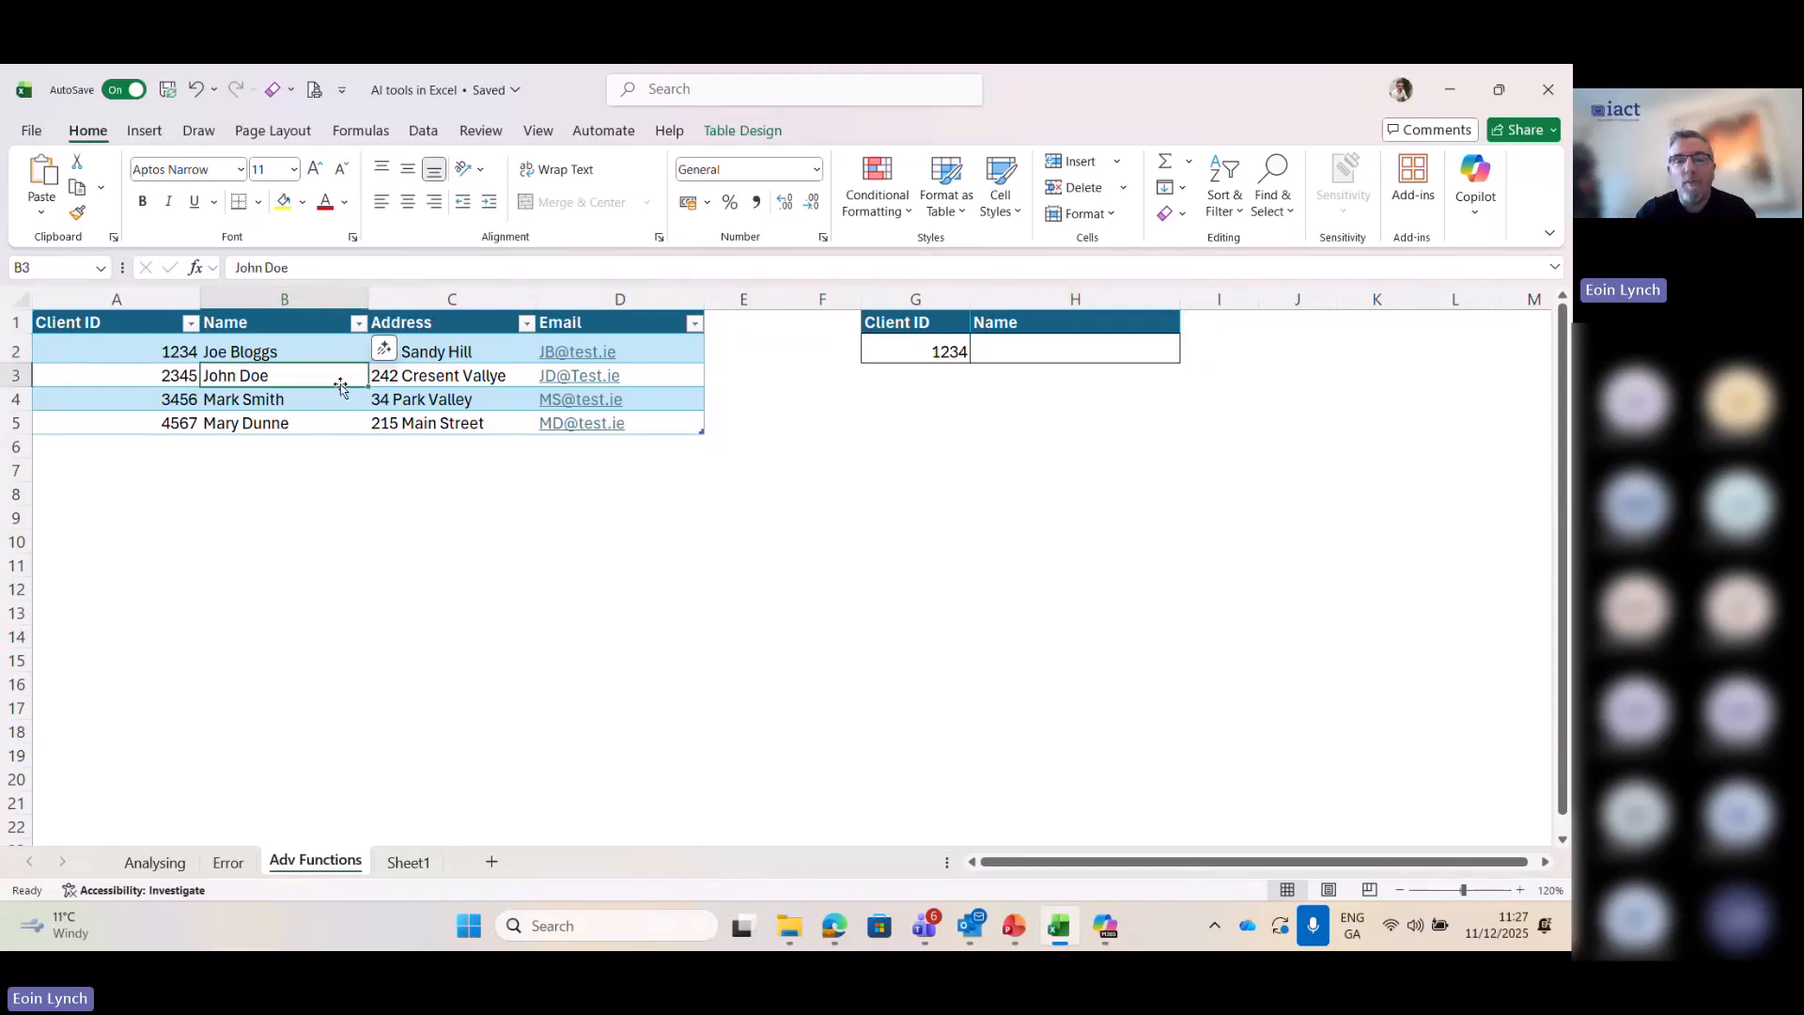
click(905, 347)
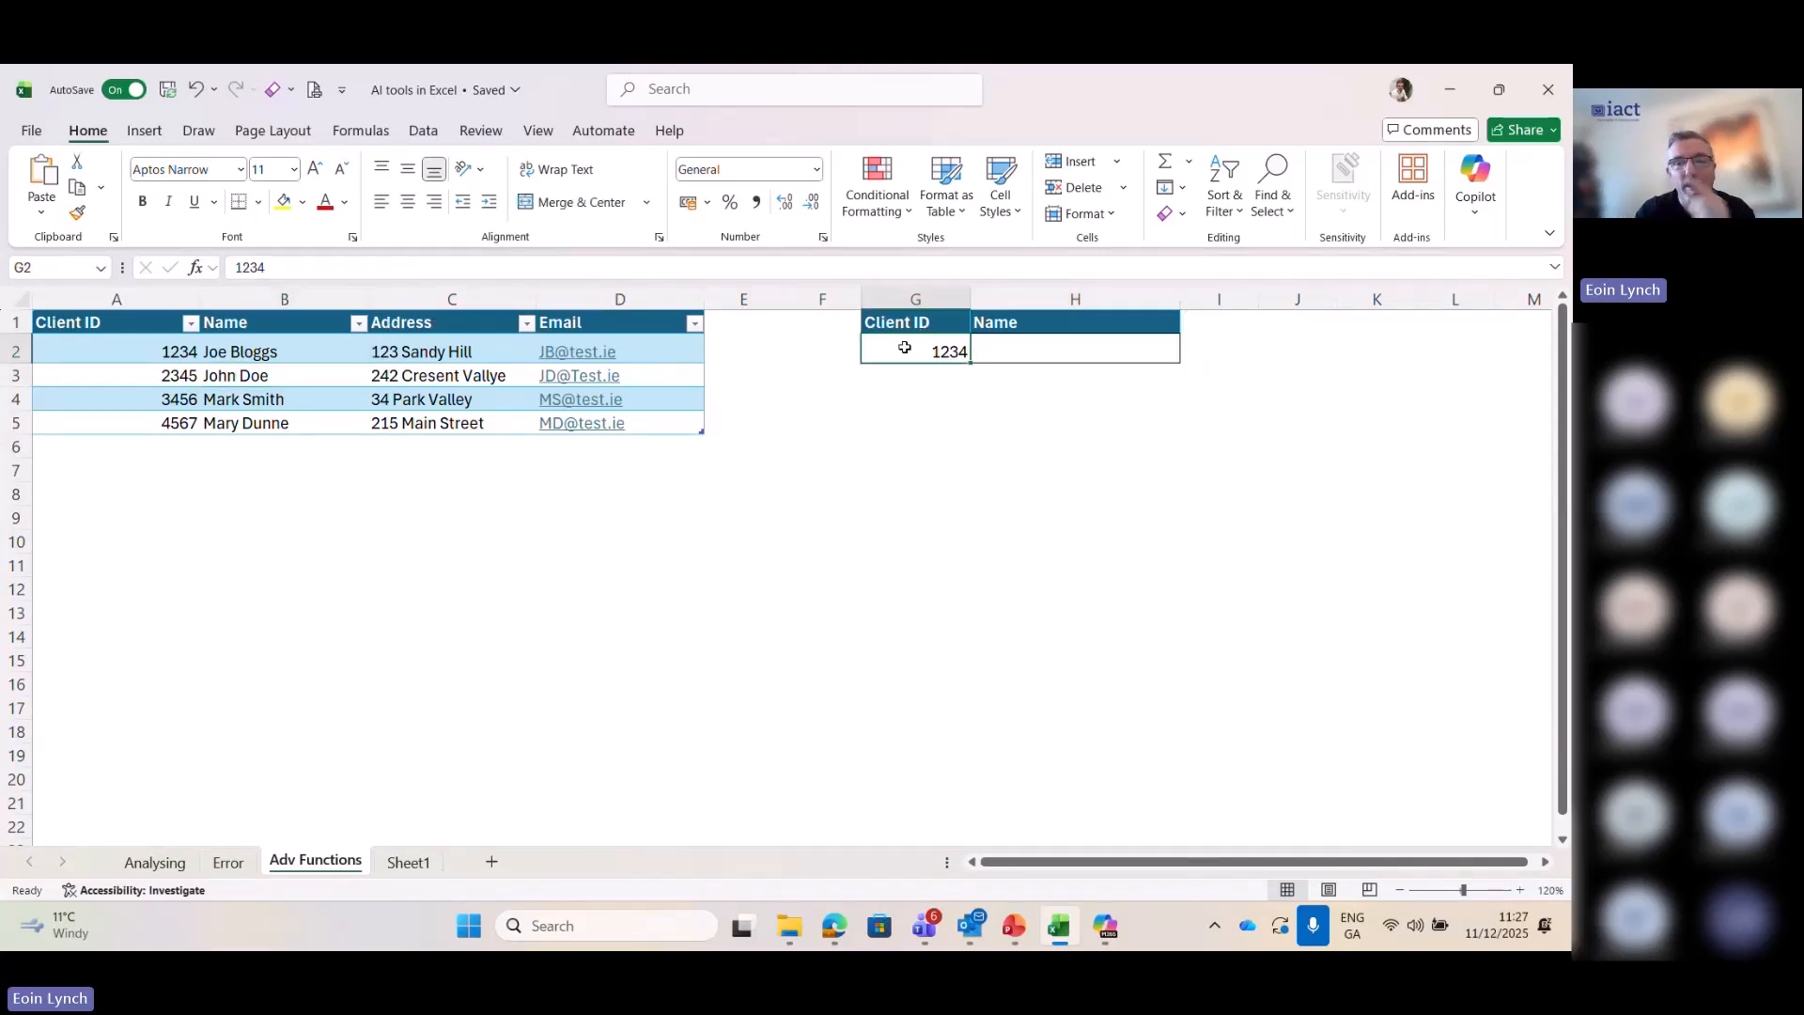
click(1046, 353)
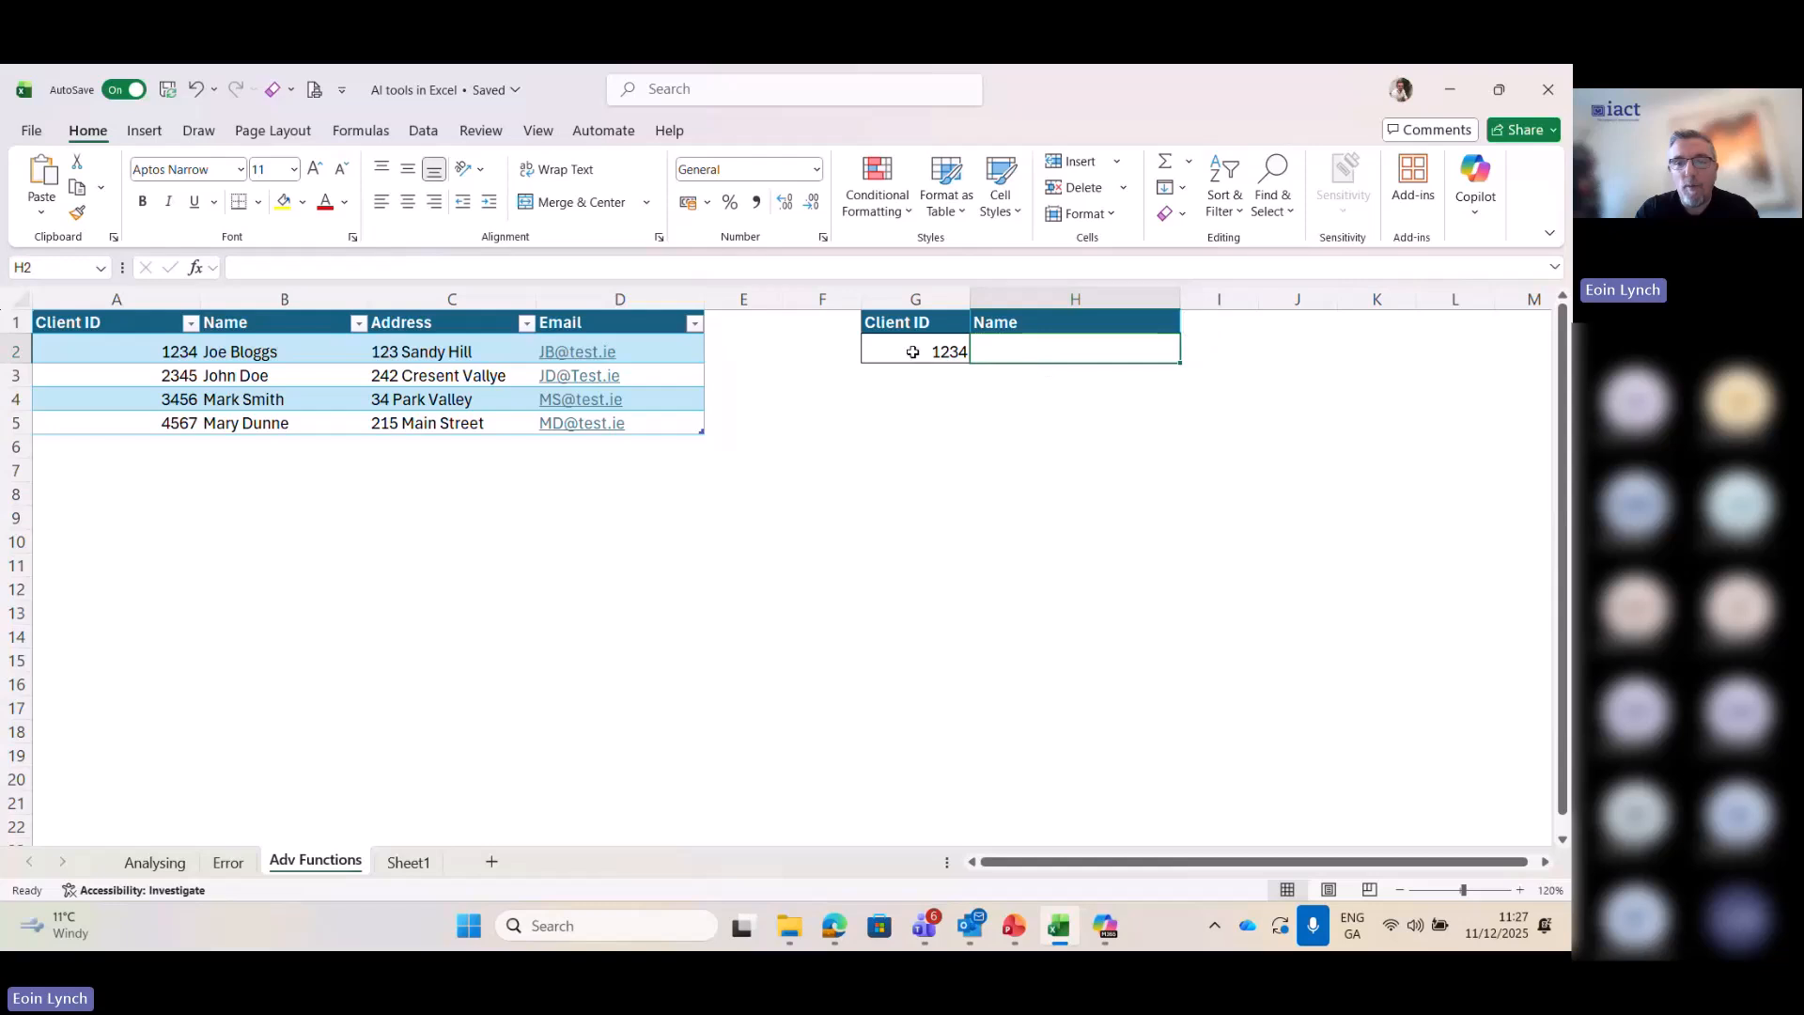
click(912, 353)
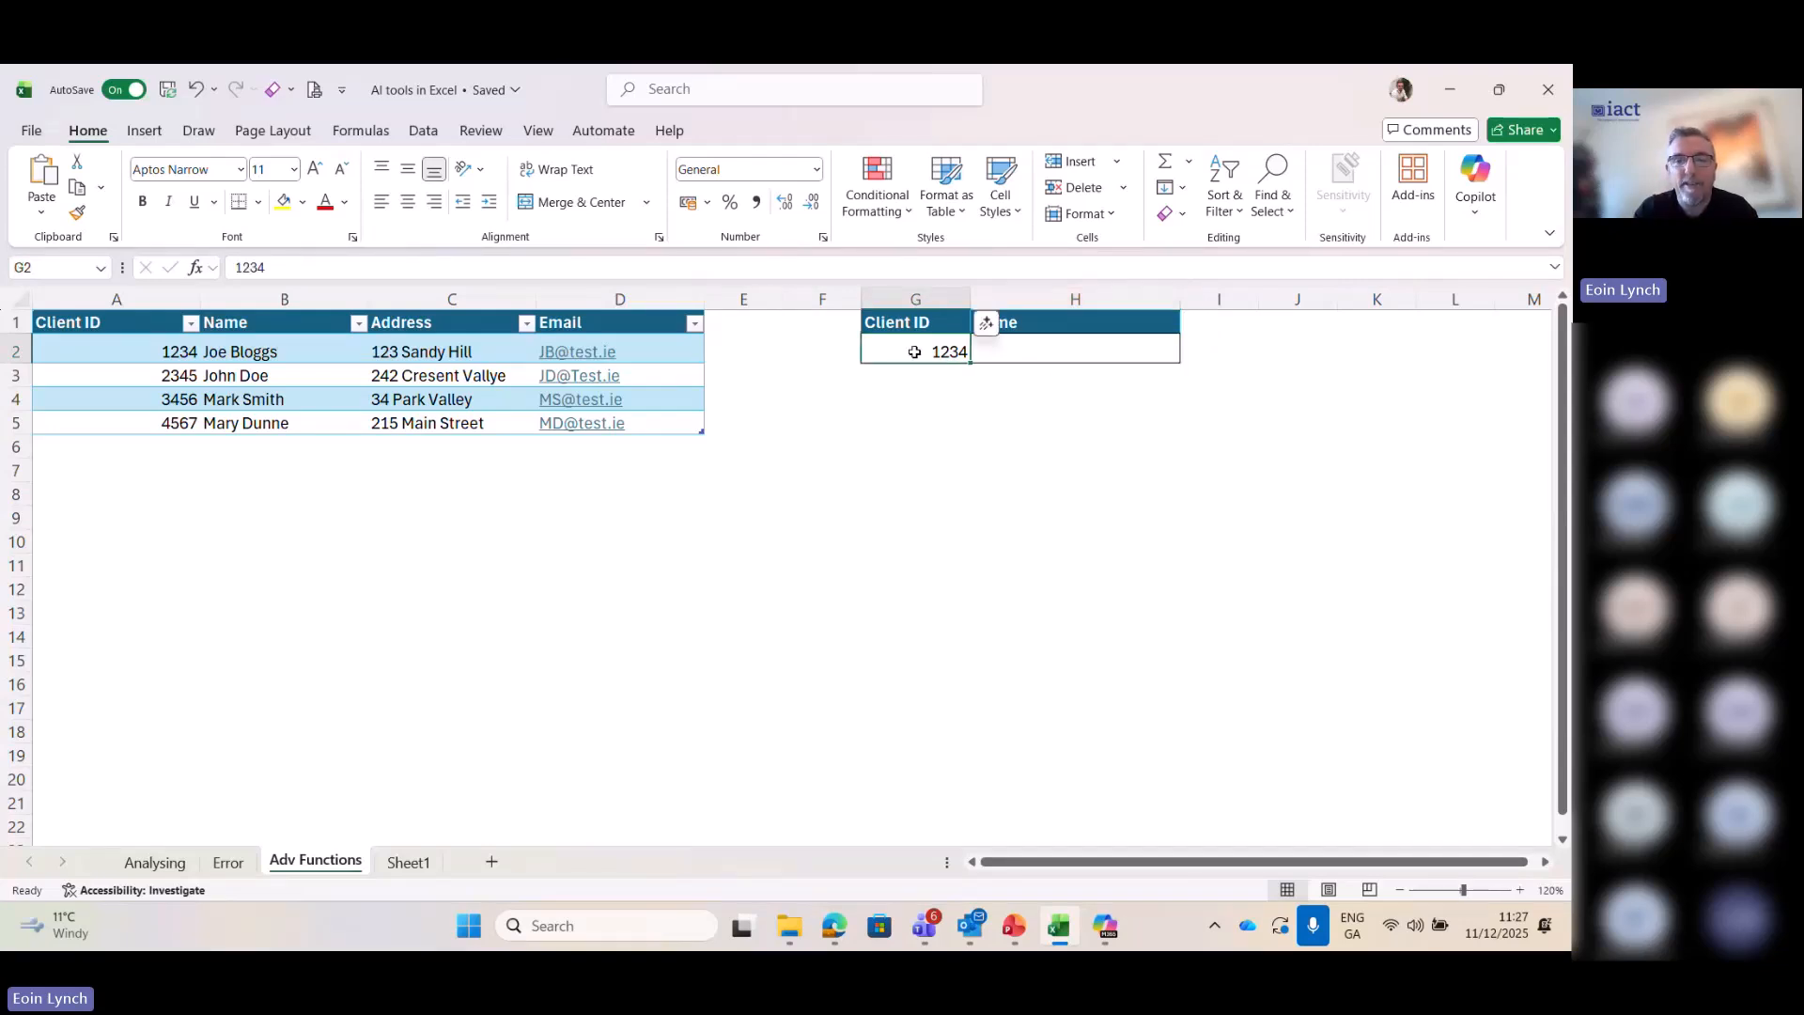
drag(56, 322, 598, 423)
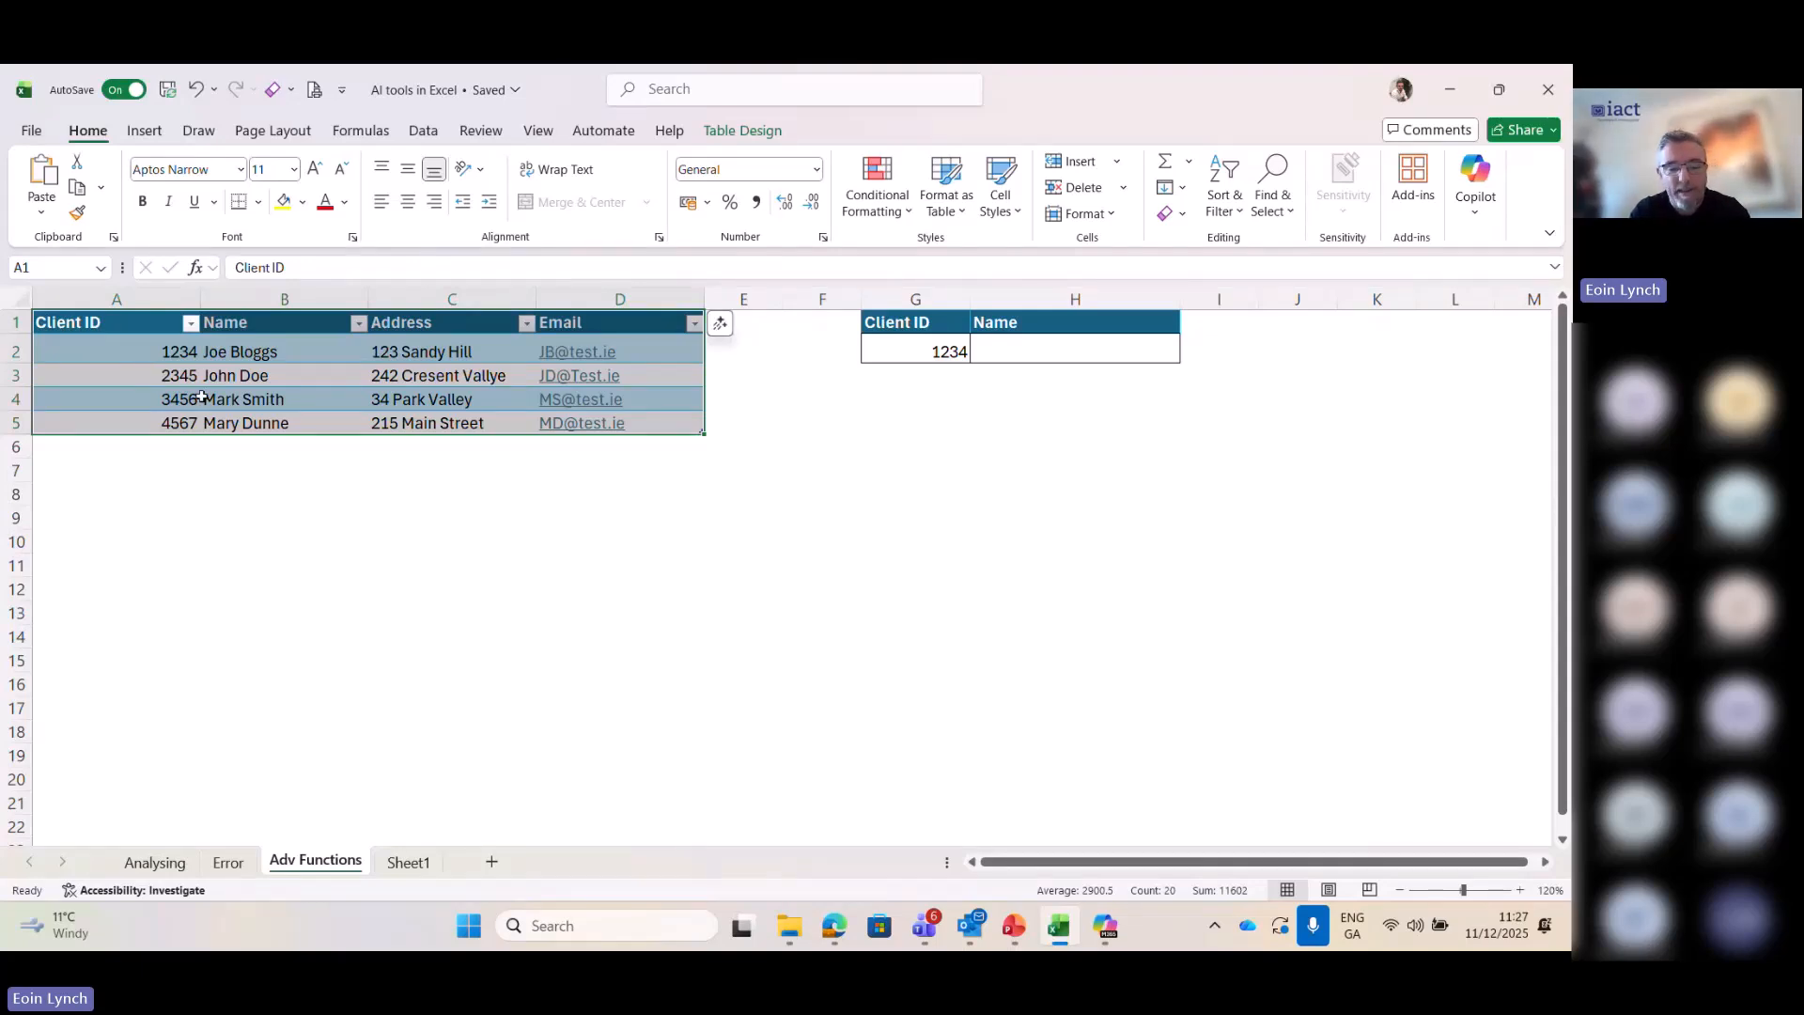
key(ctrl+c)
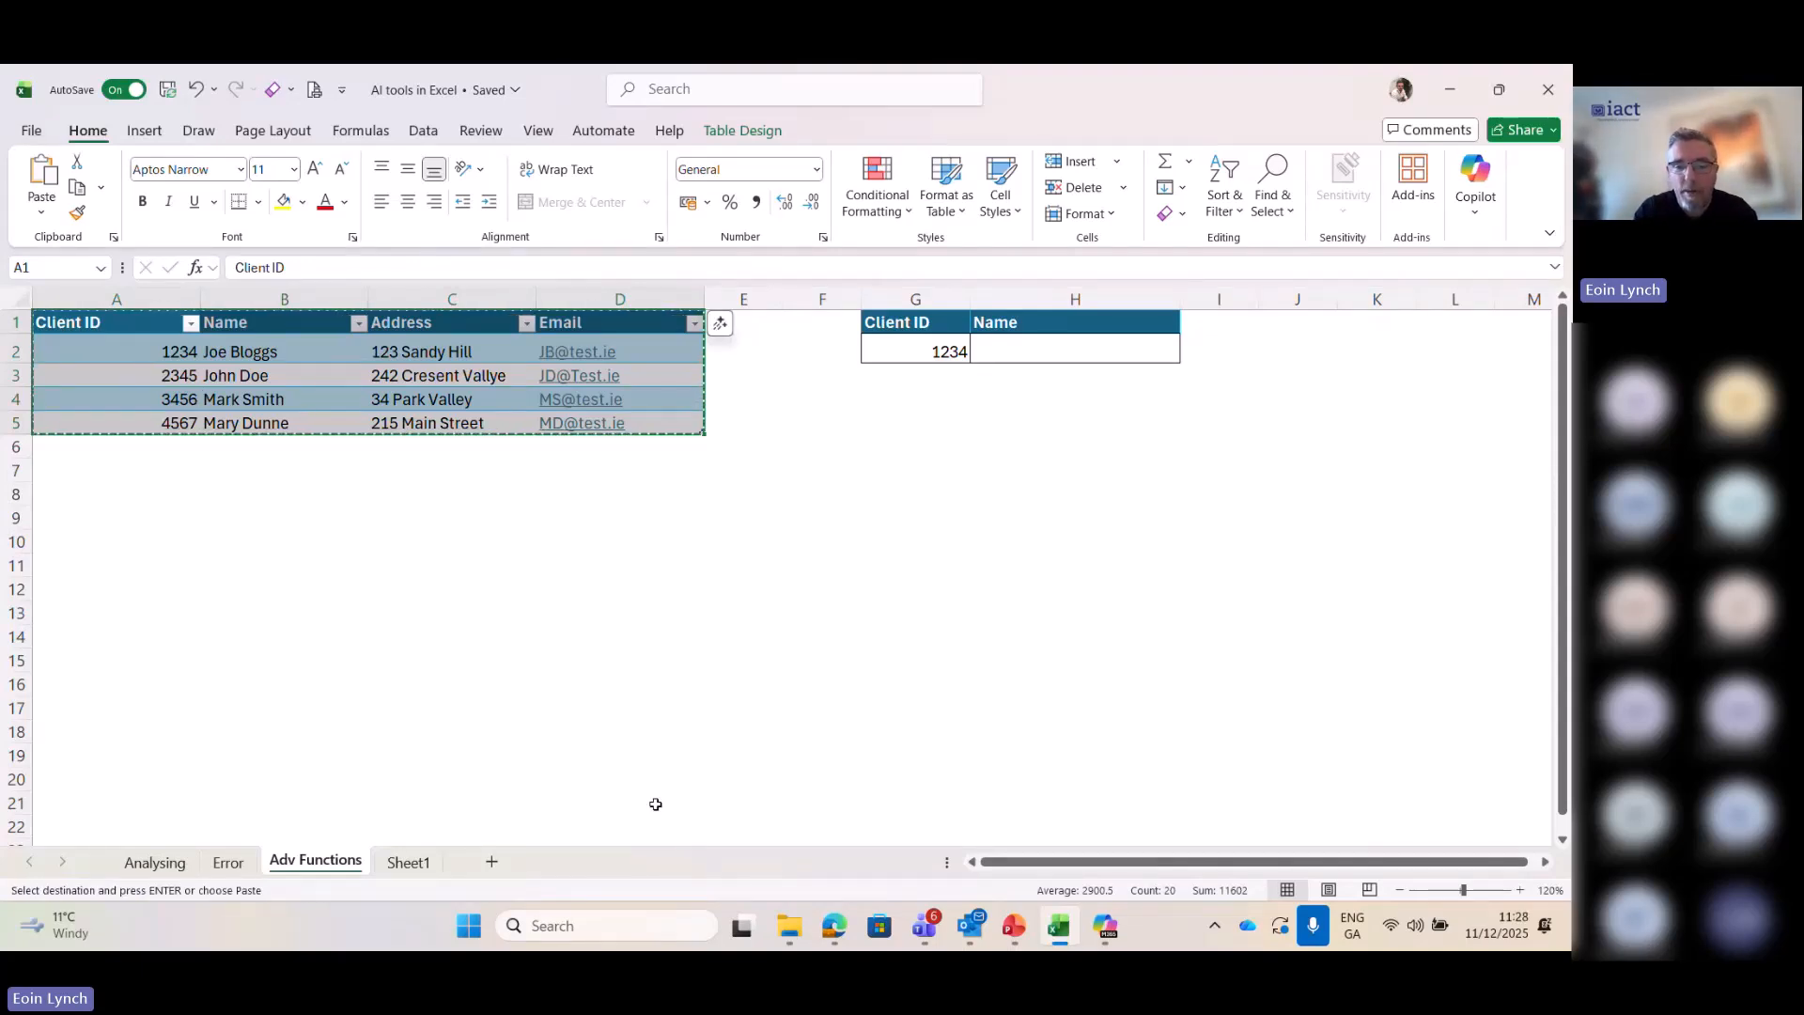
- Switch to Copilot and write "Can you help me build a formula that will lookup the value in G2 in the following list and pull back the name"
click(1106, 923)
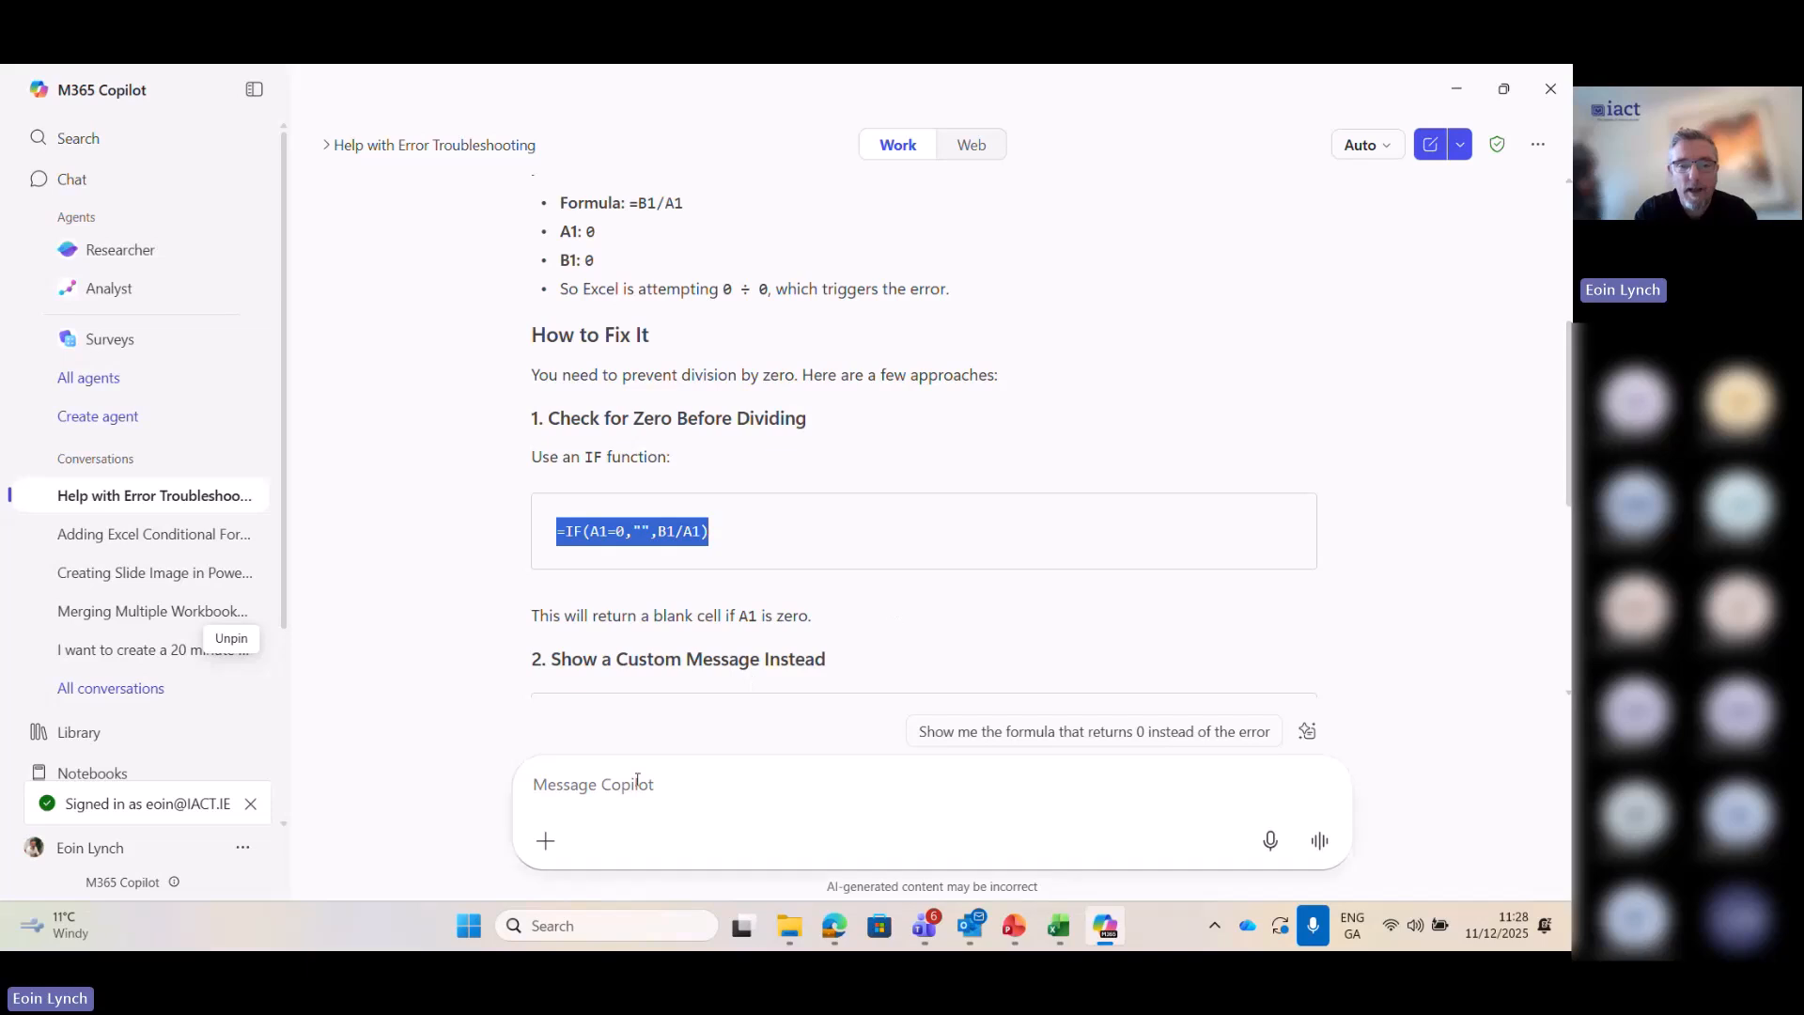
click(595, 782)
text(Can)
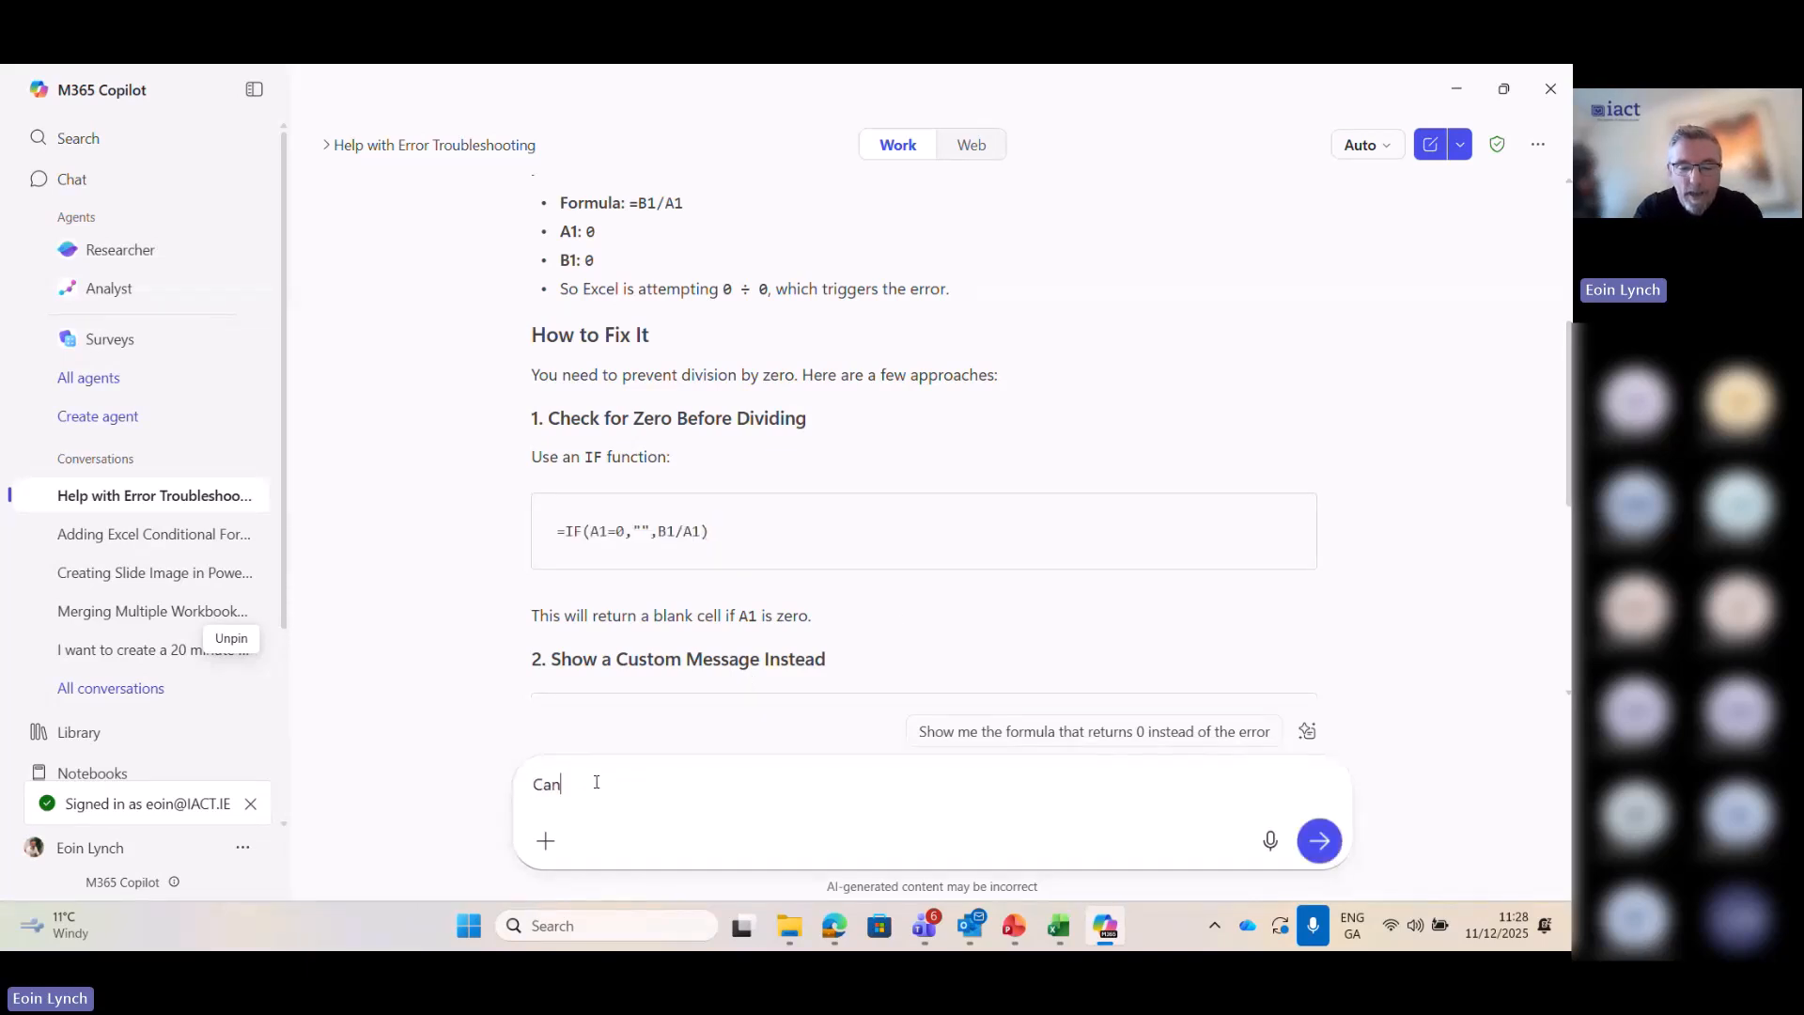
text( you help)
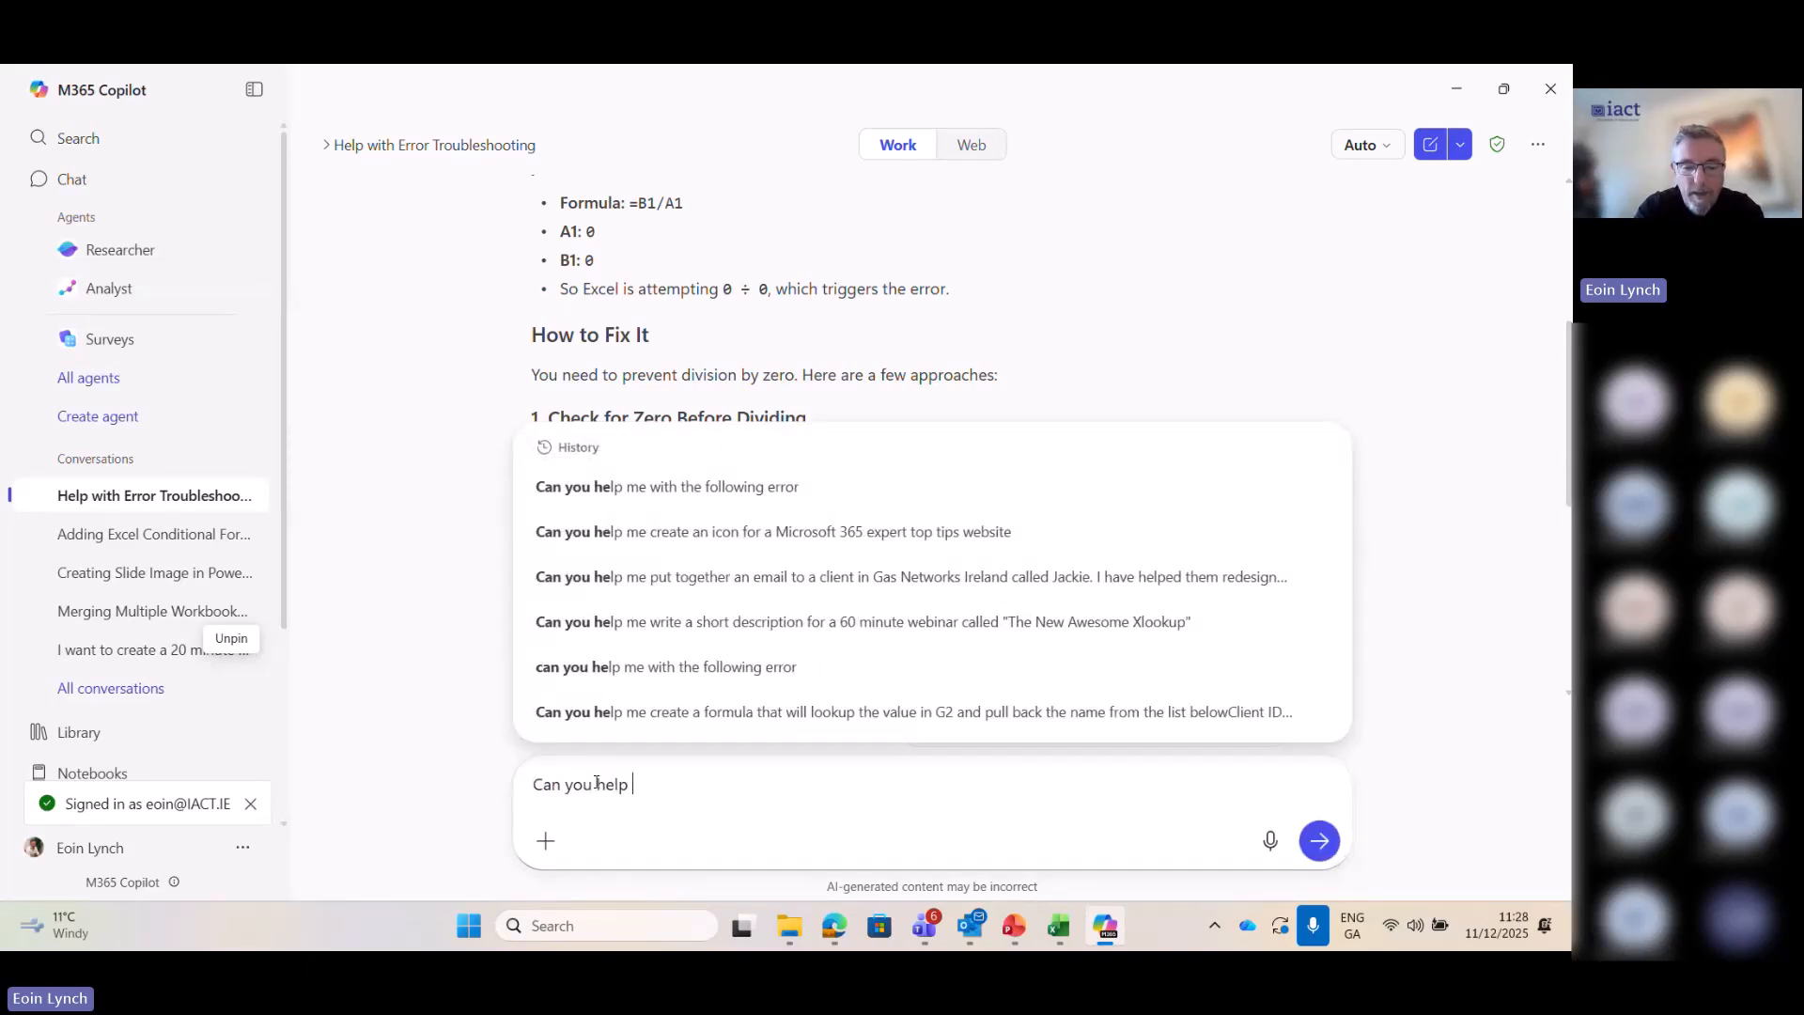
text( m)
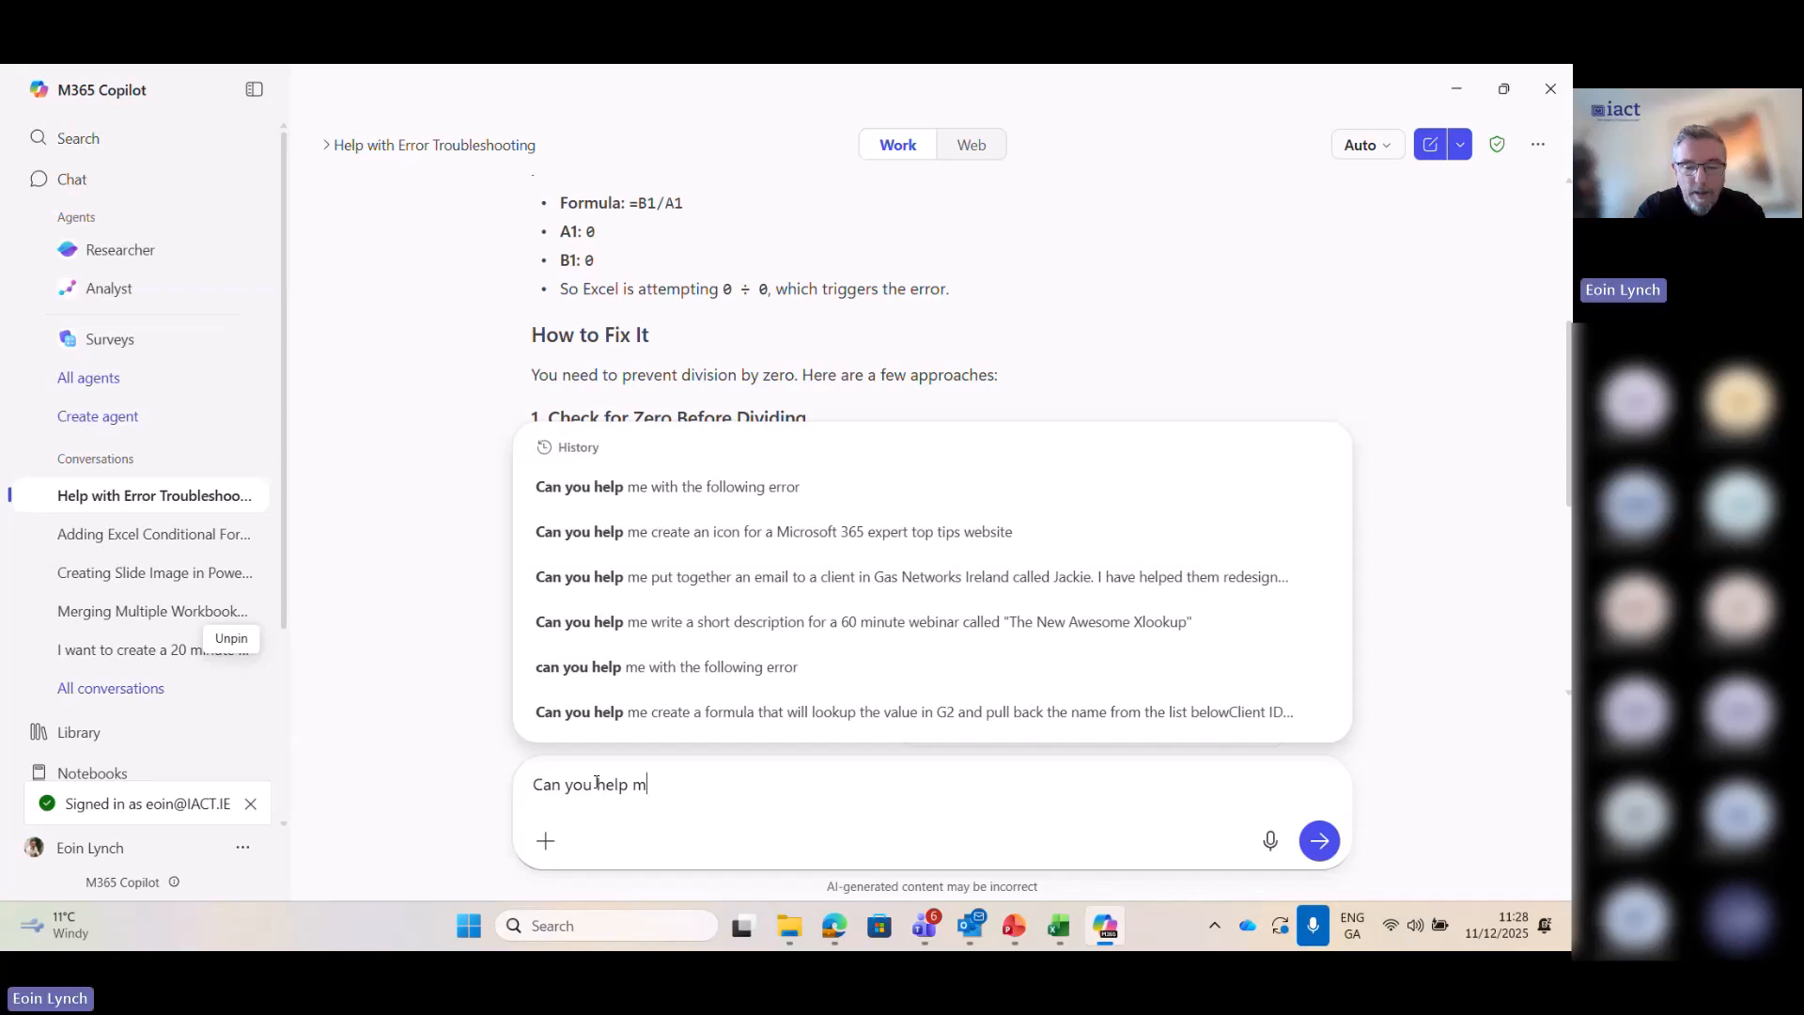
text(e build a for)
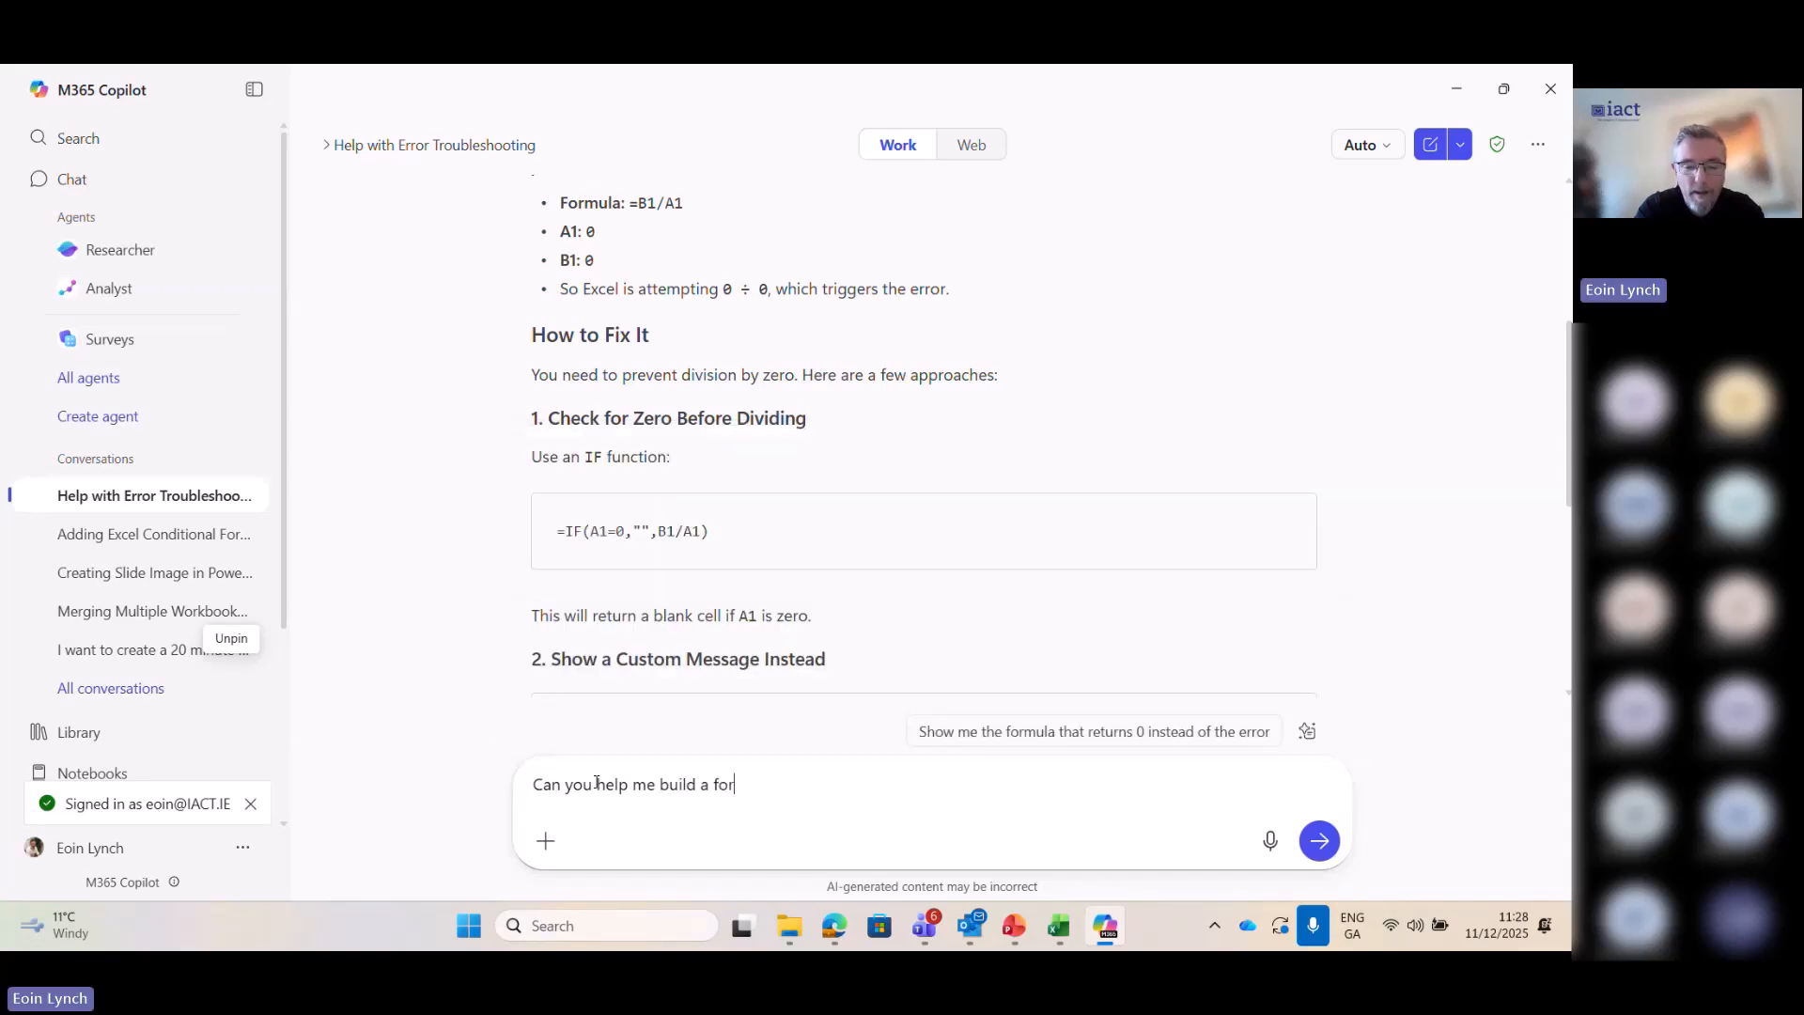
text(mula tha)
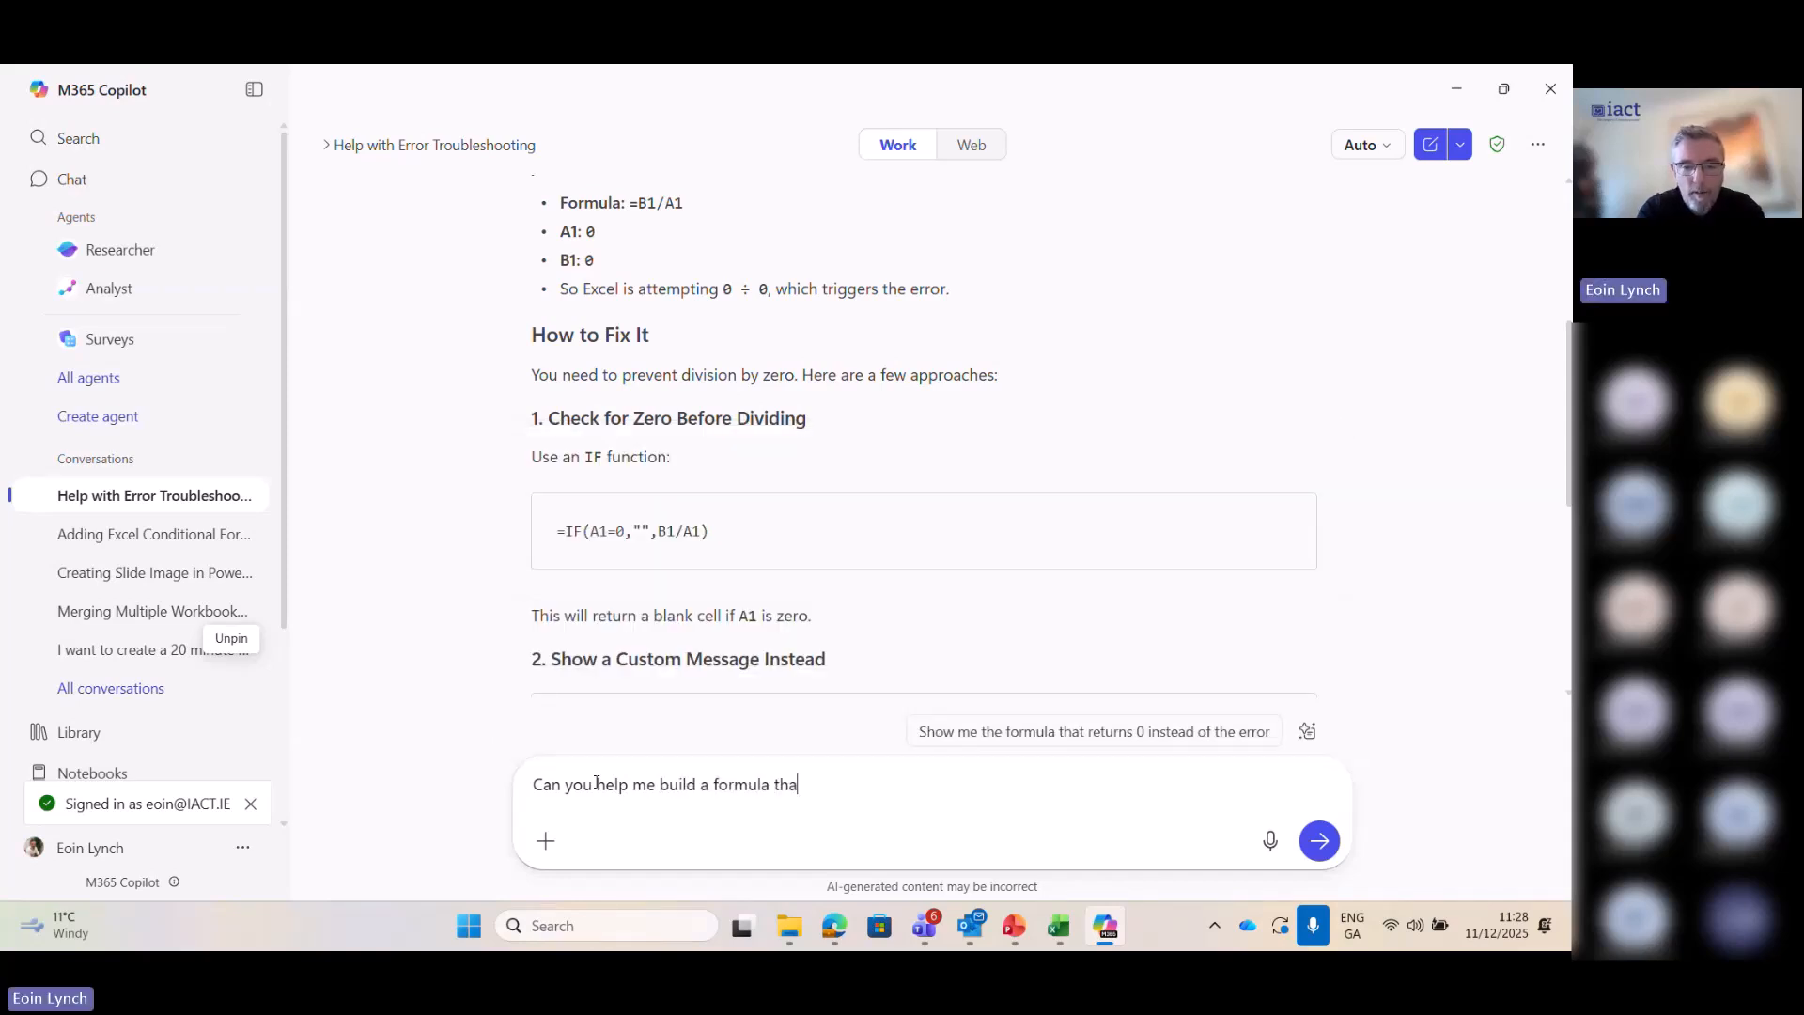
text(t will loo)
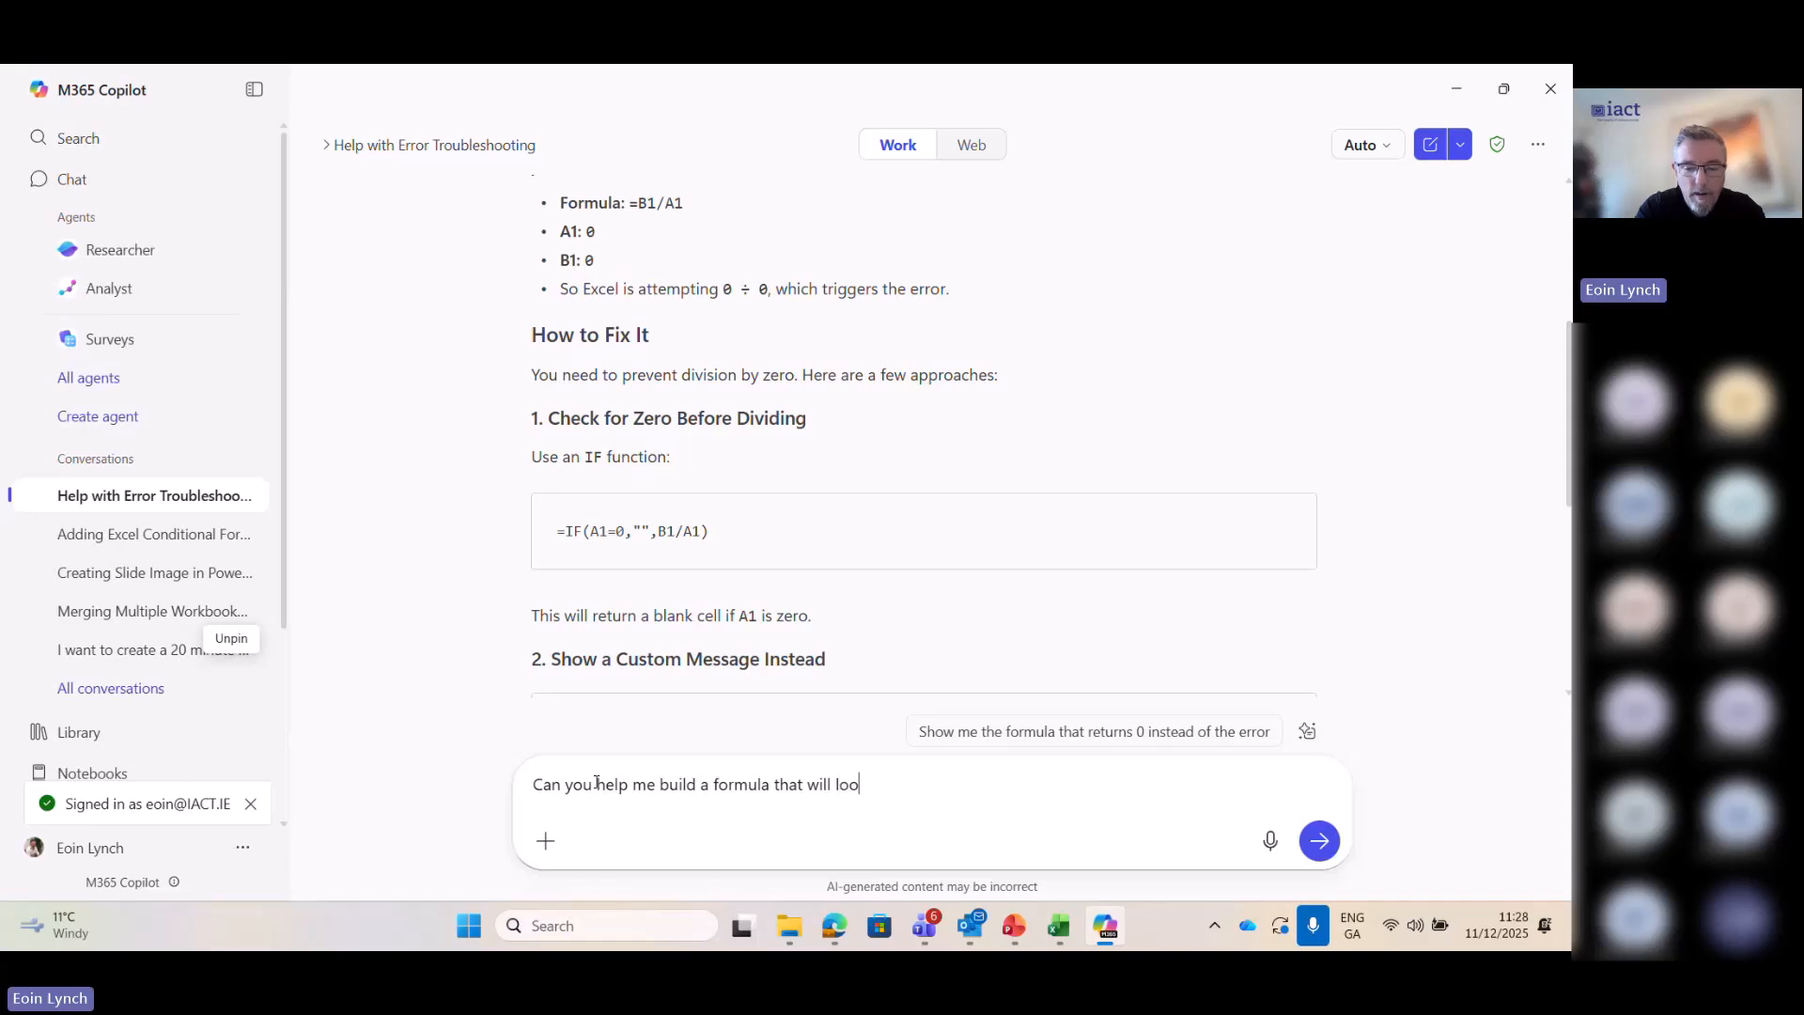
text(kup )
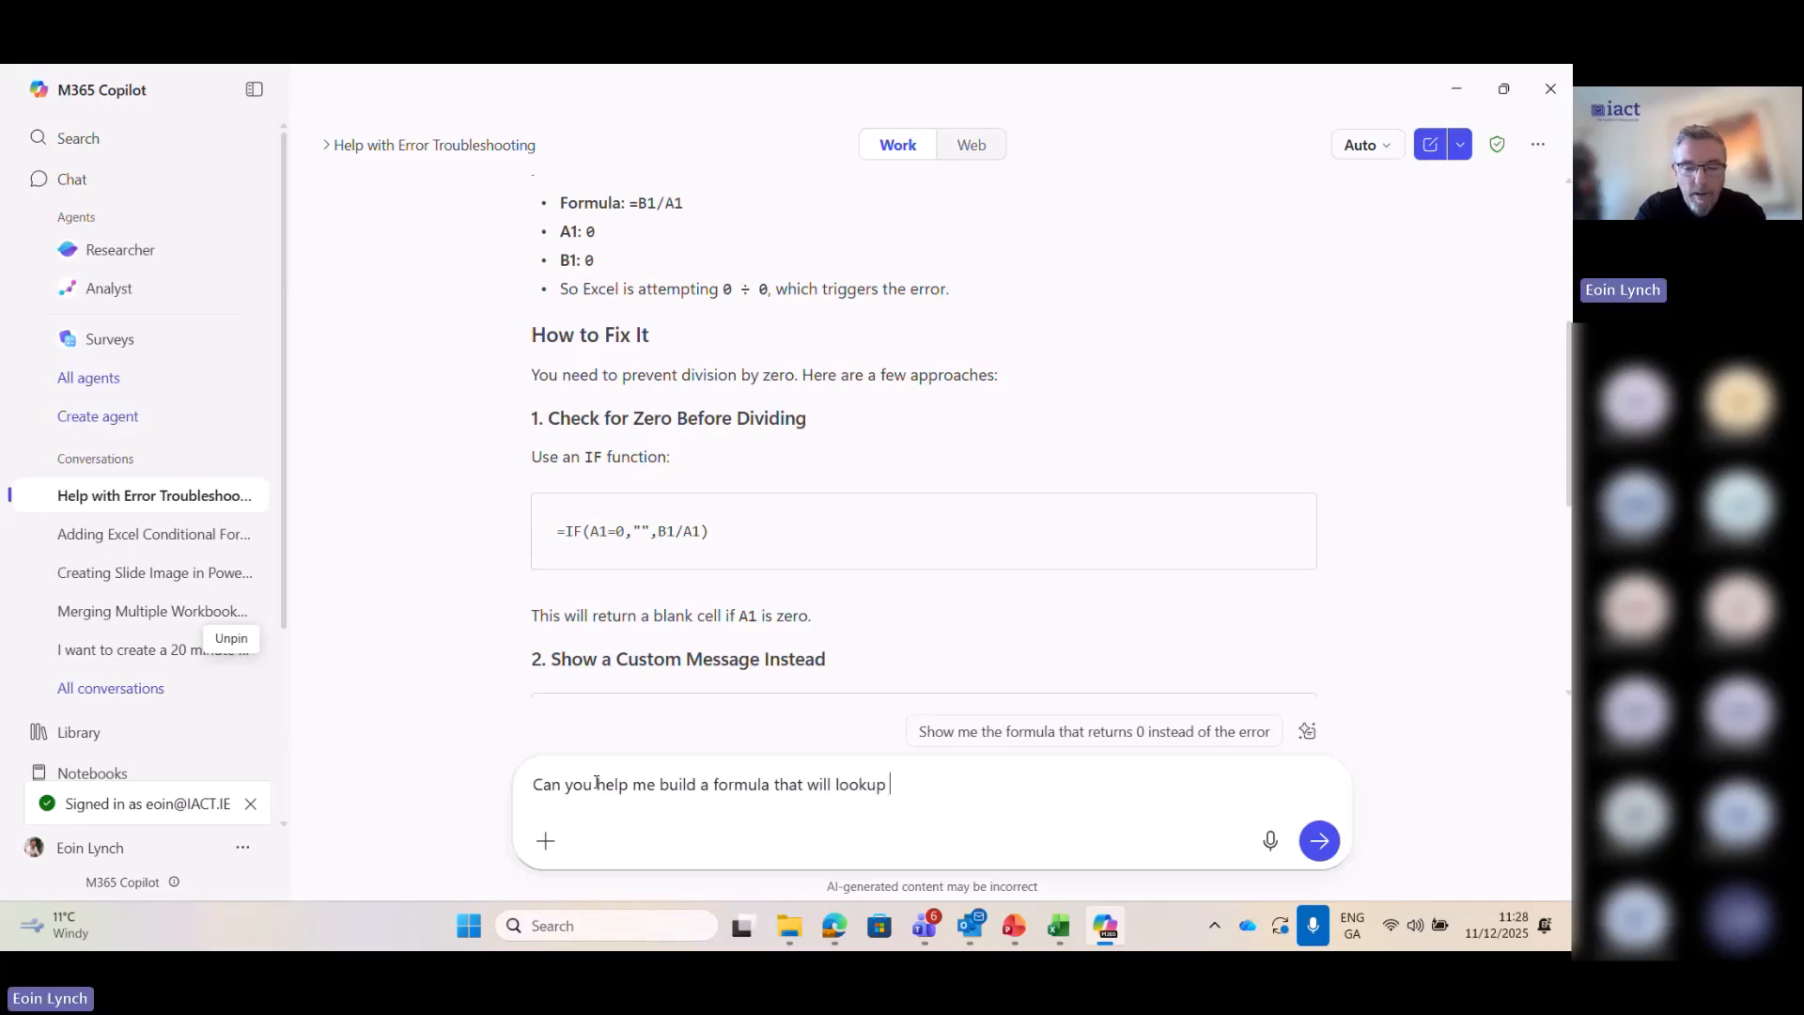
text(the va)
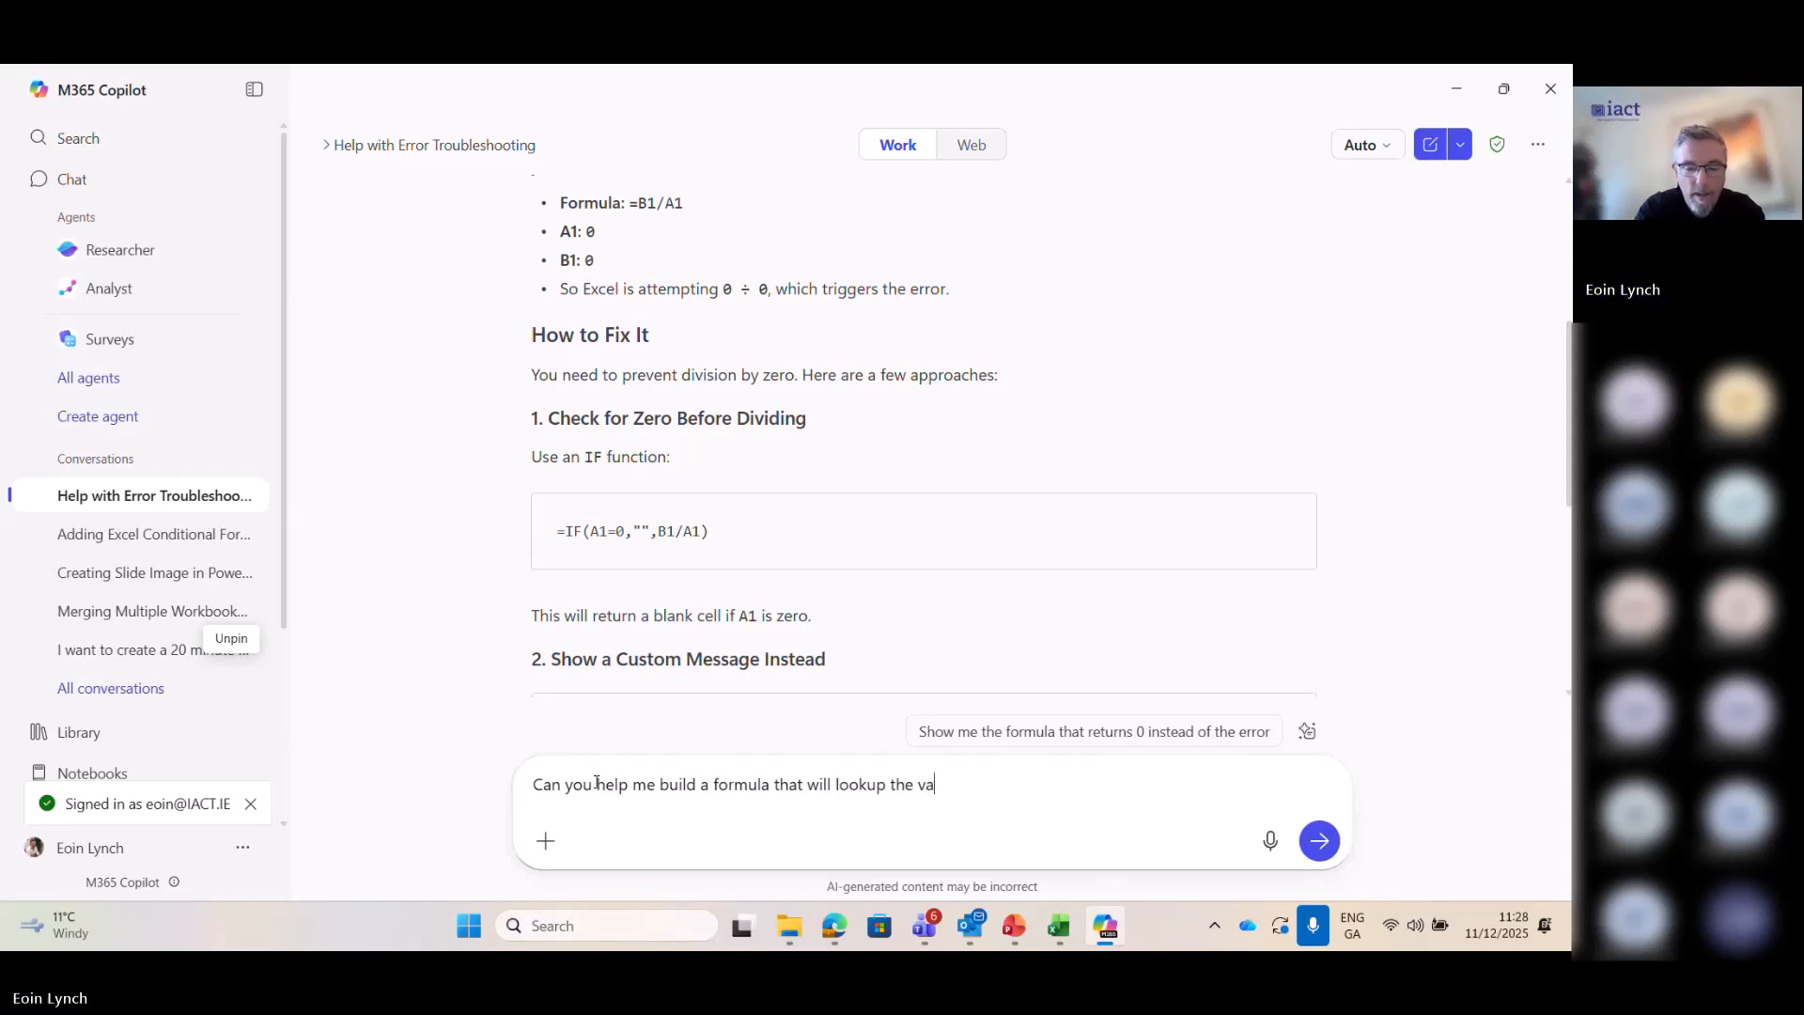
text(lue in G)
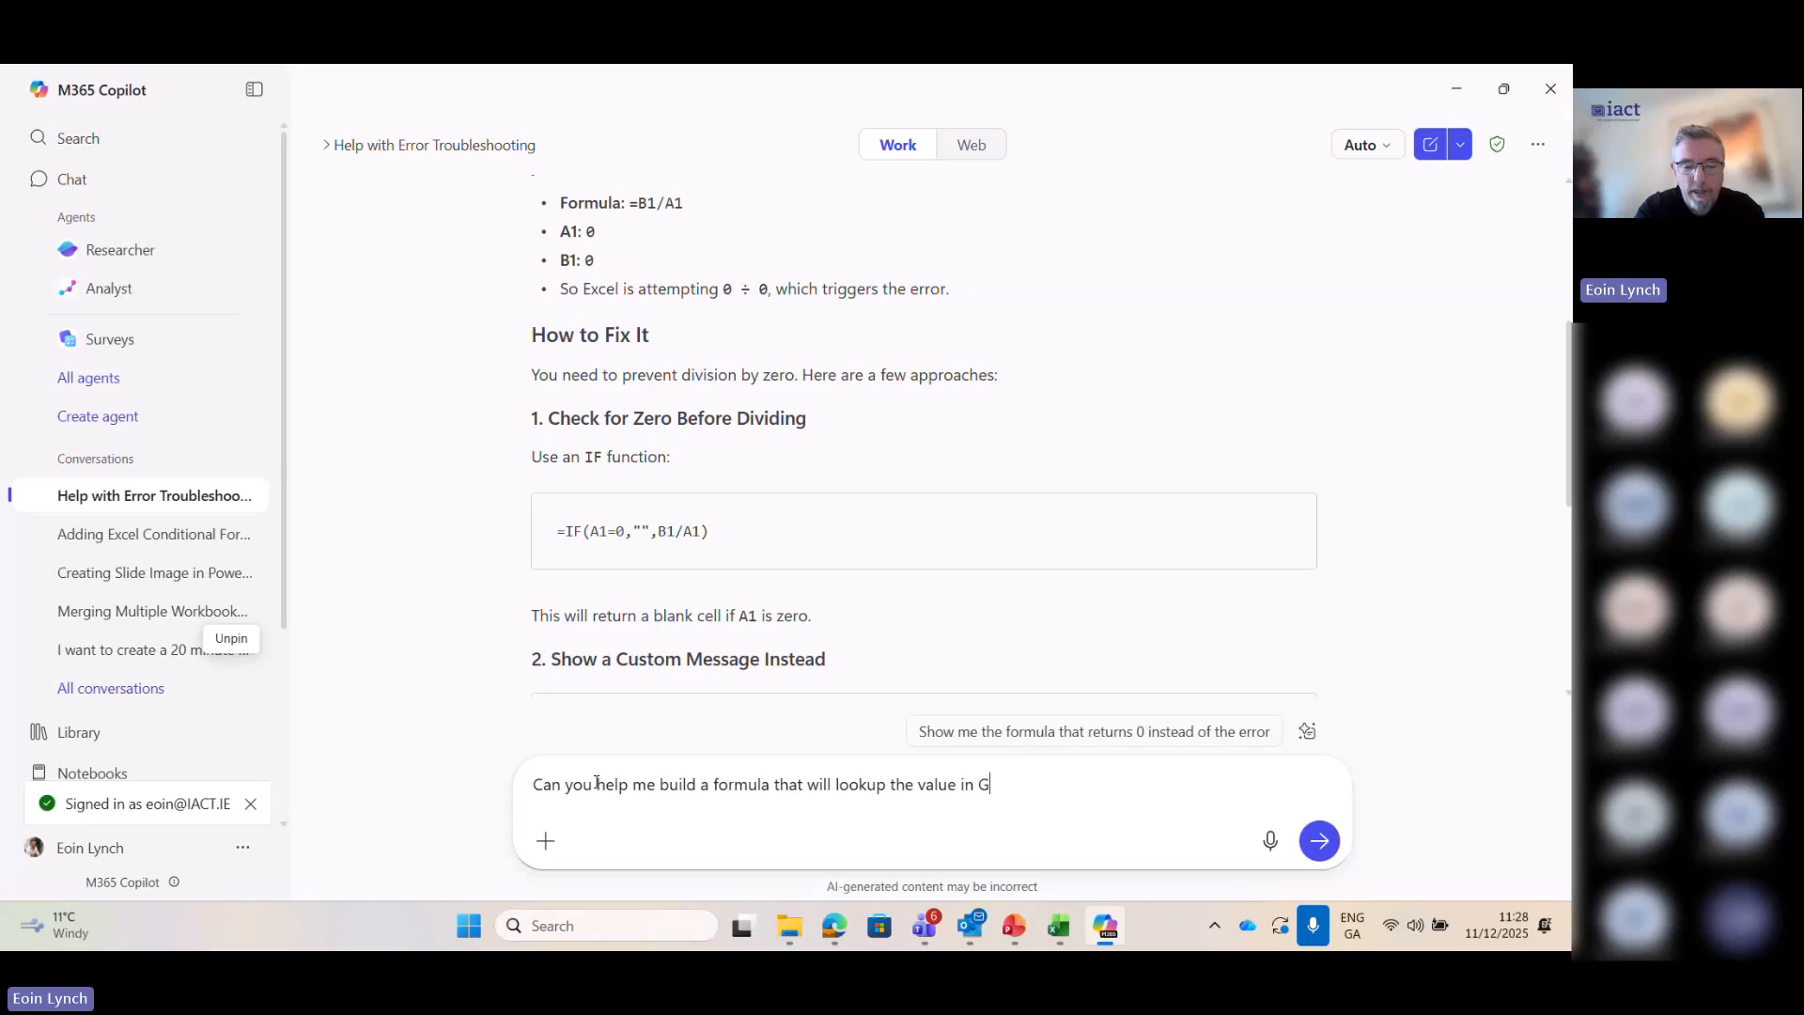
text(2)
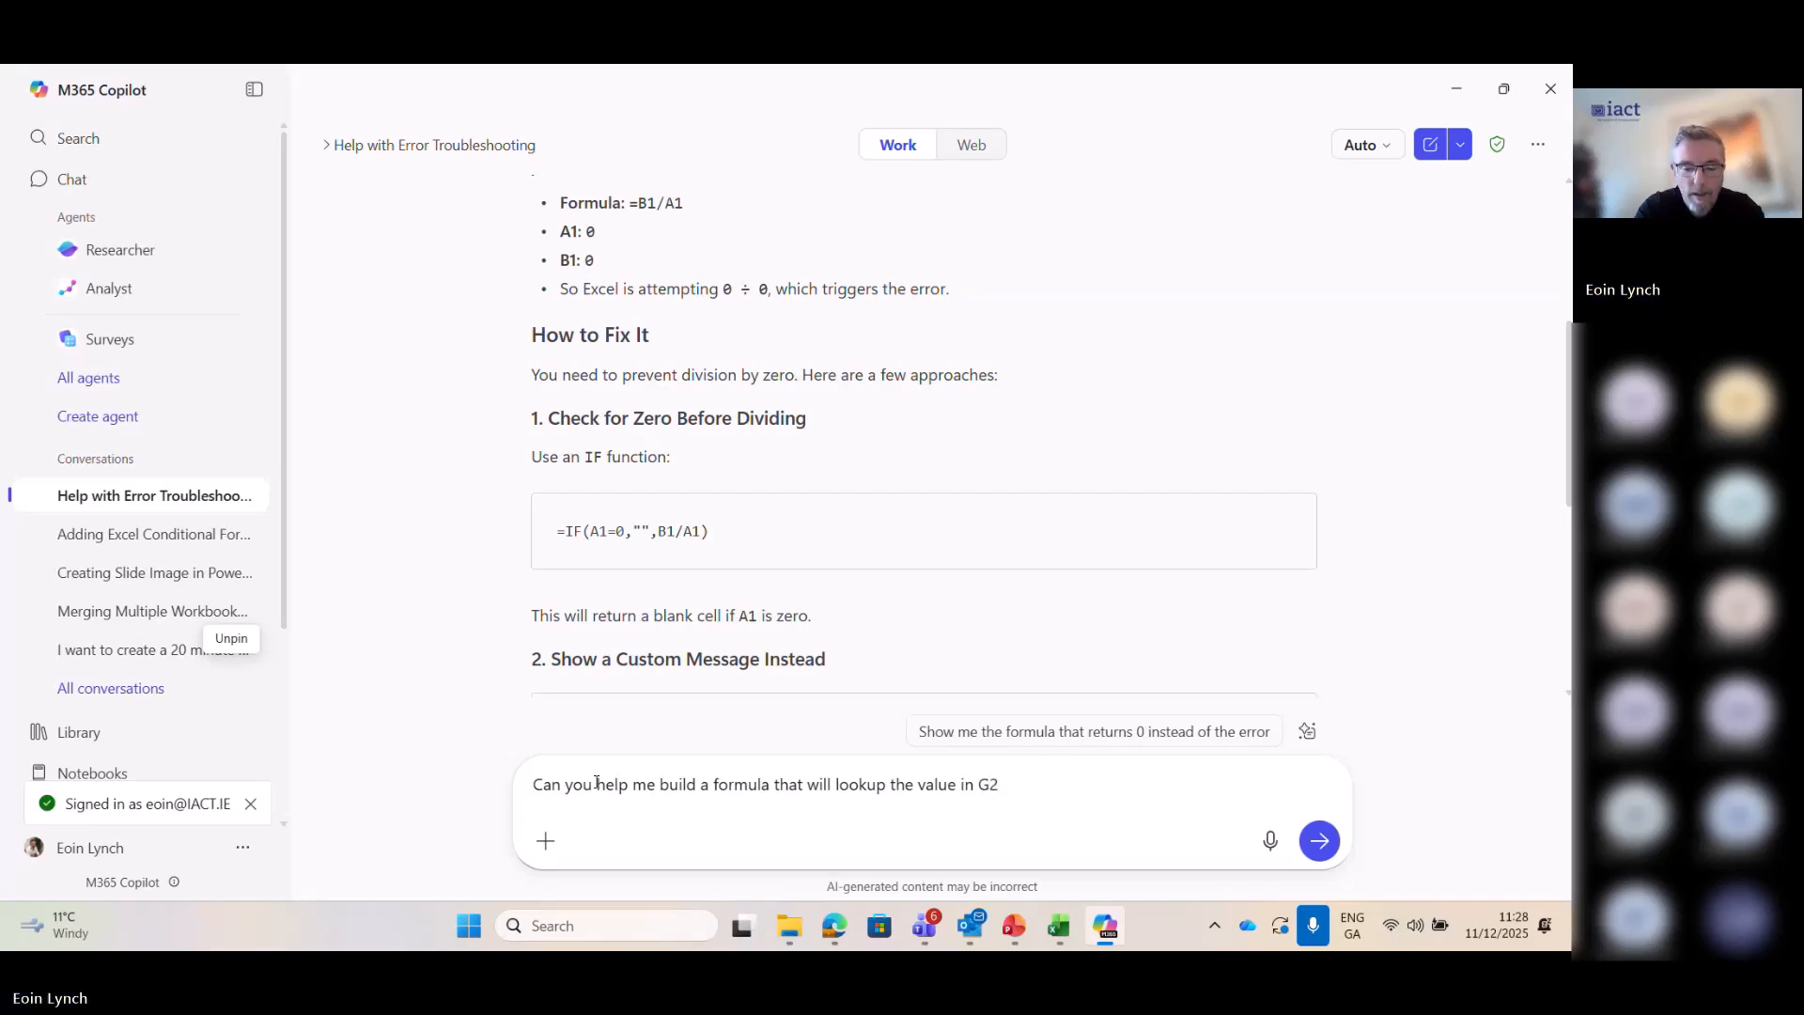
text( in the follo)
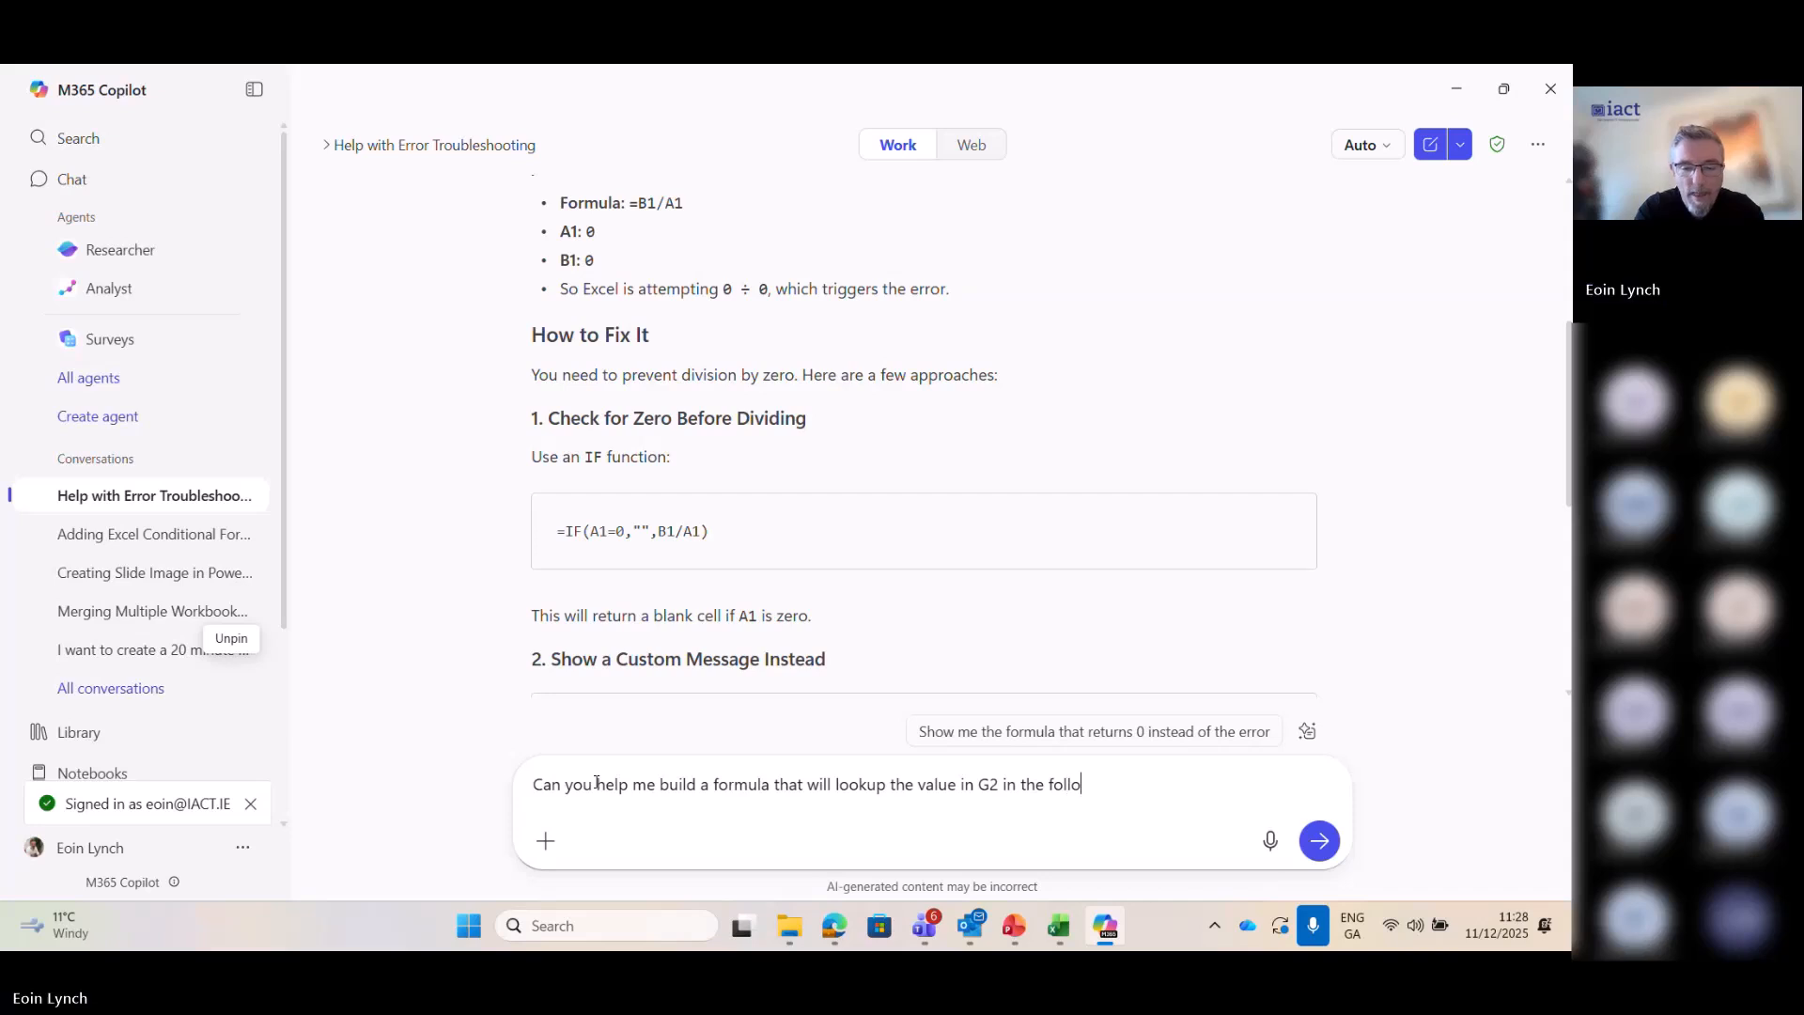
text(wing list)
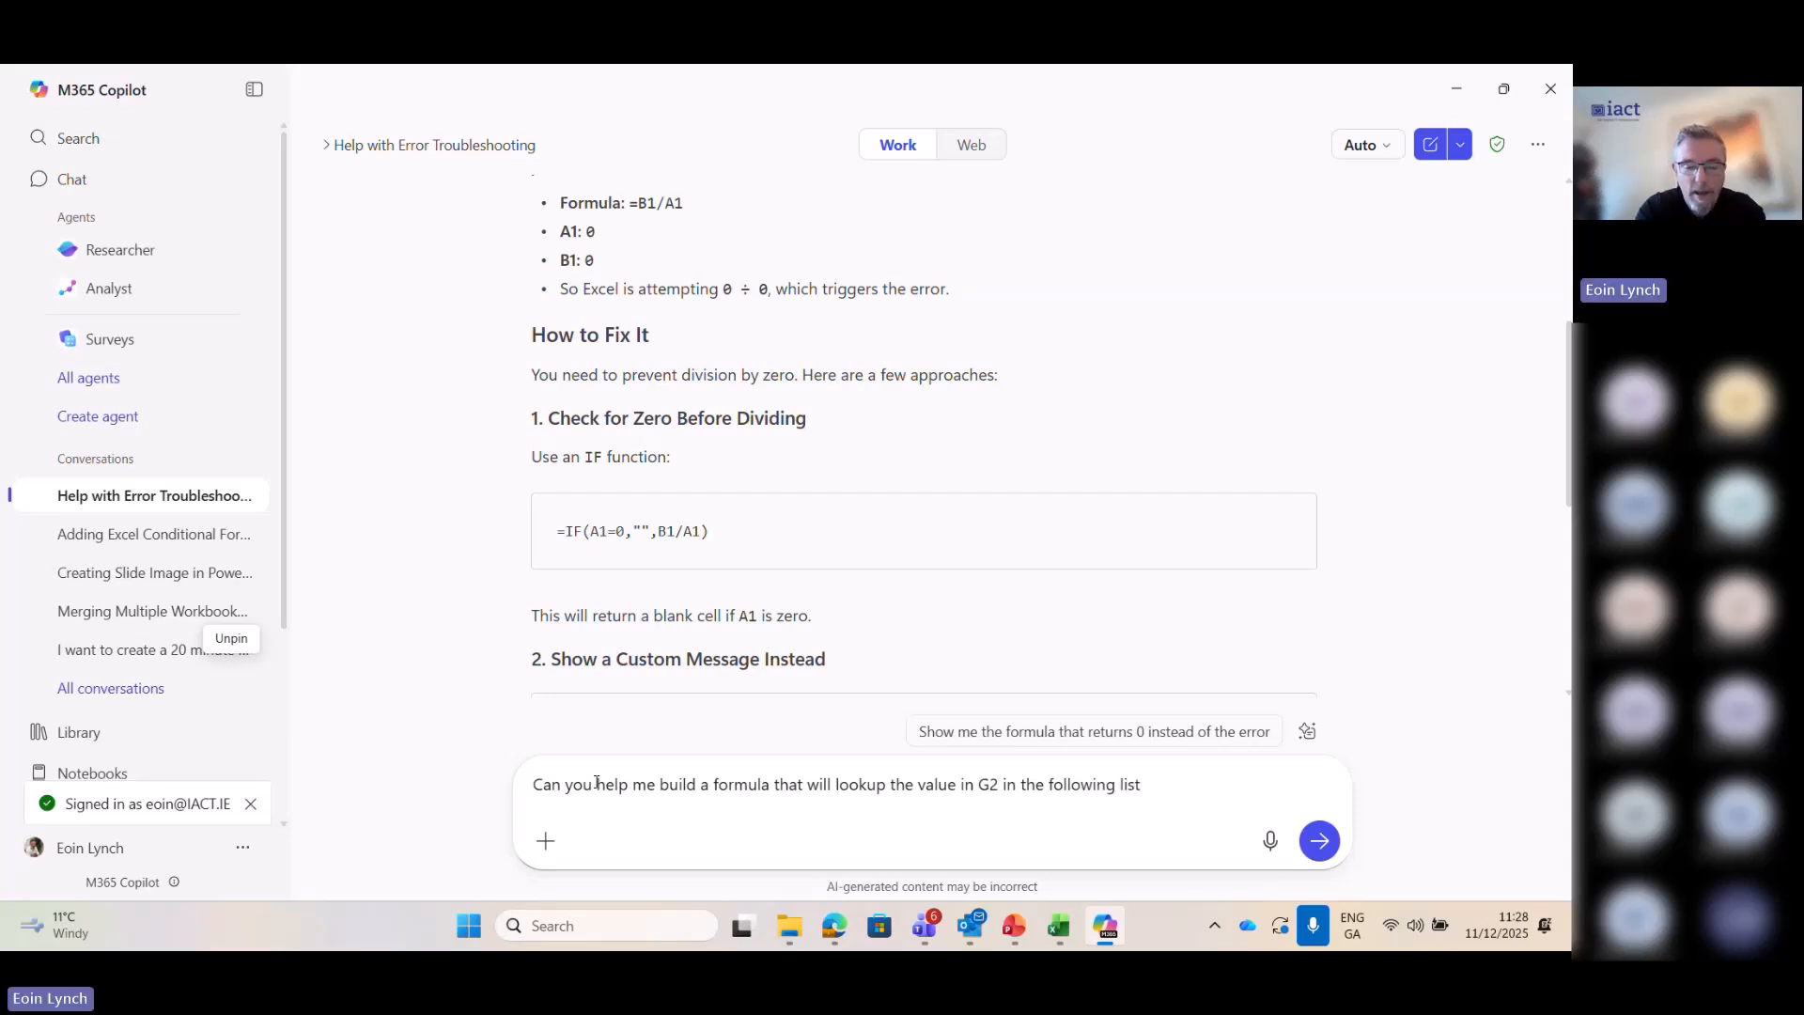
text( and pull )
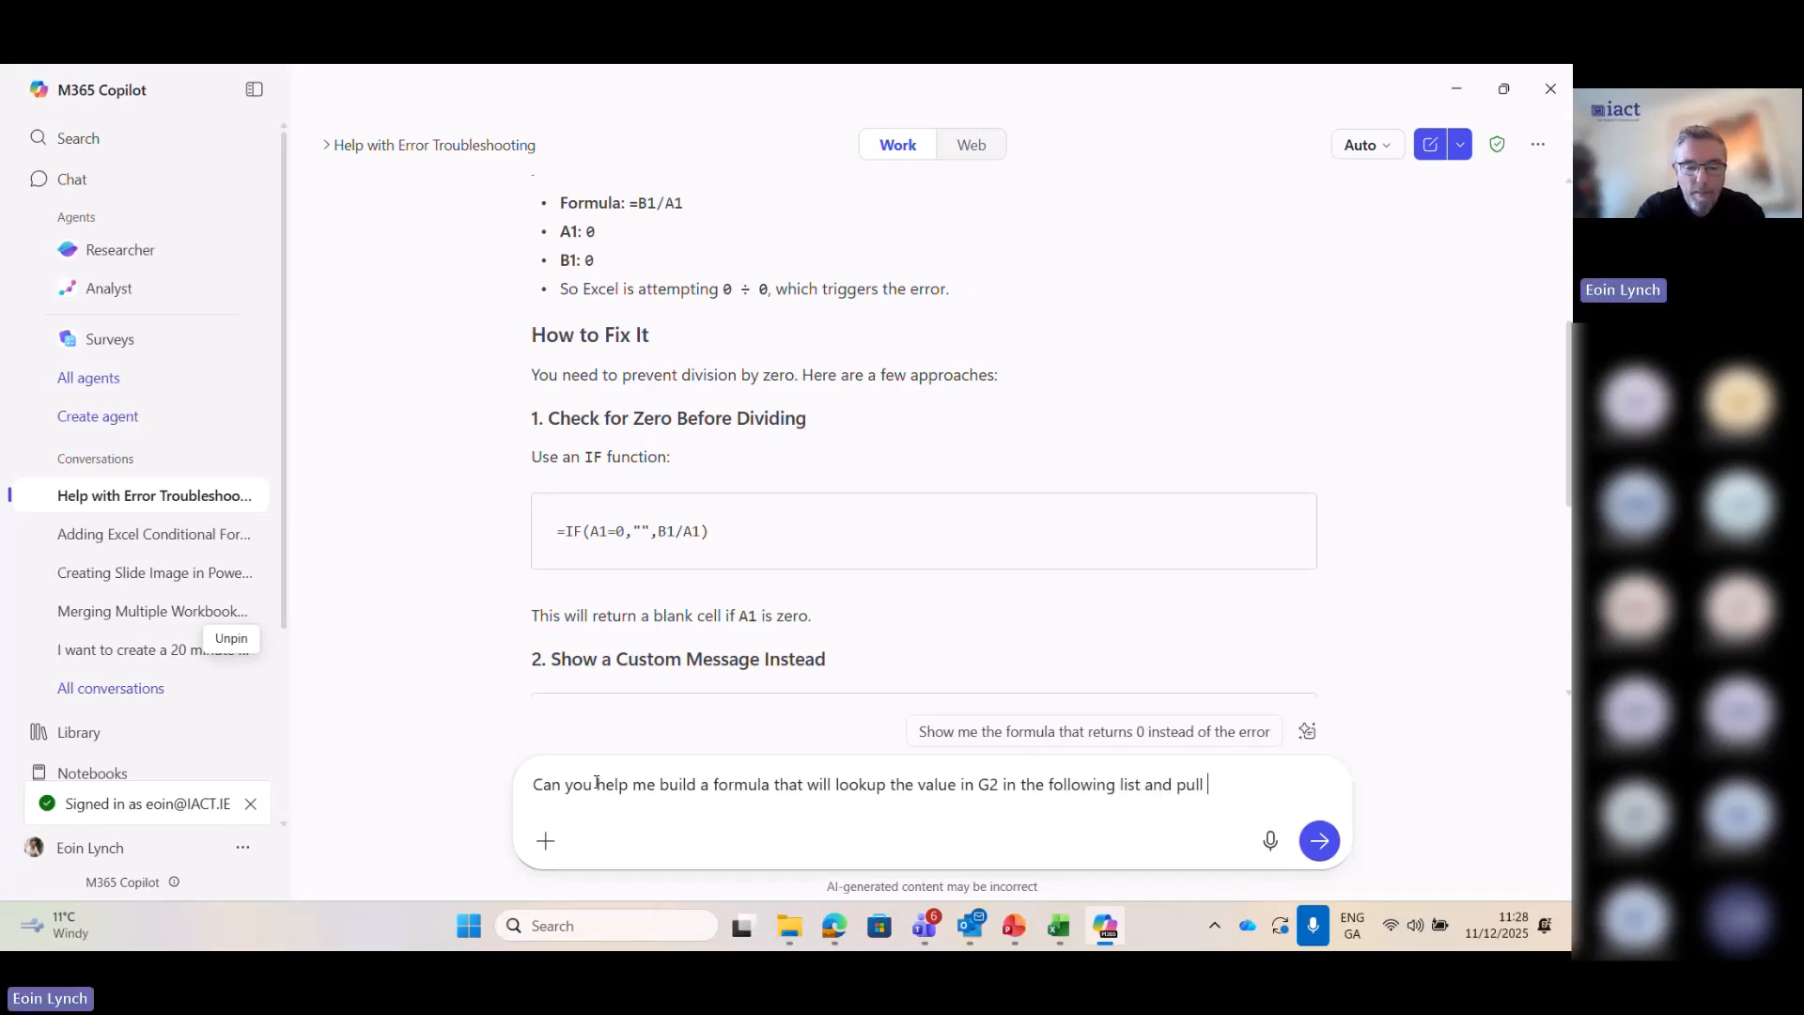
text(ba)
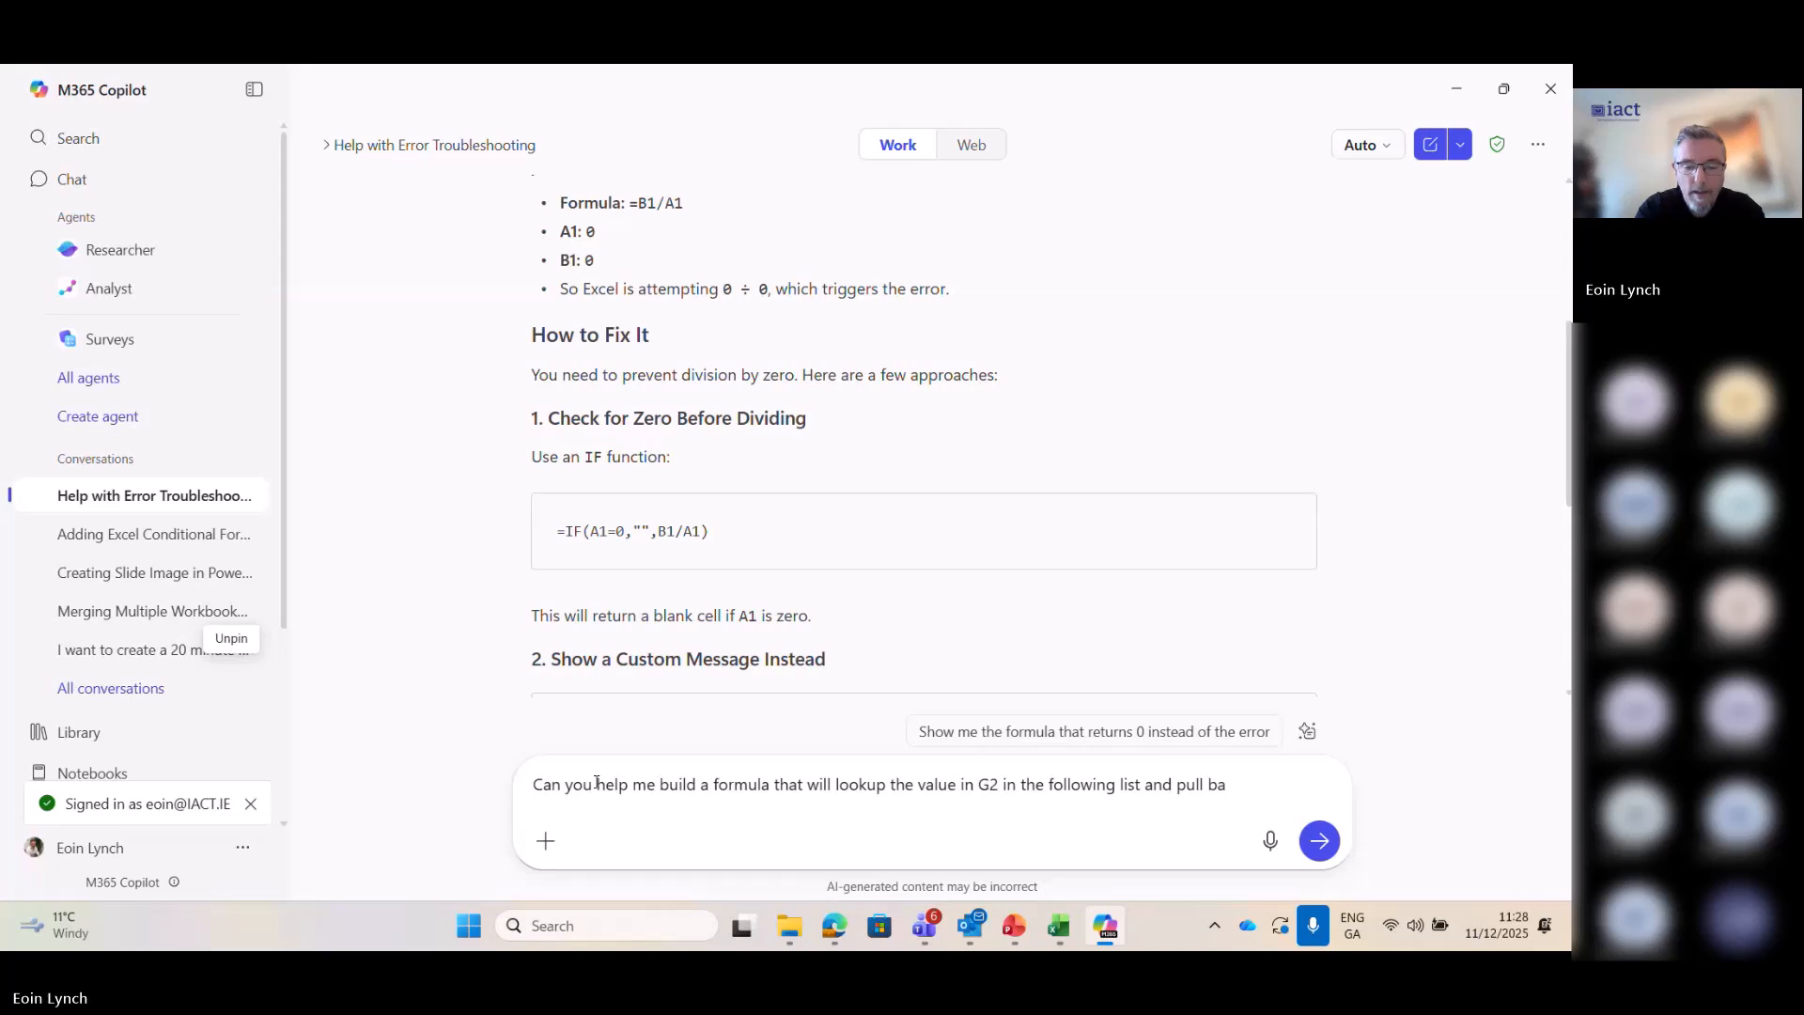
text(ck the name)
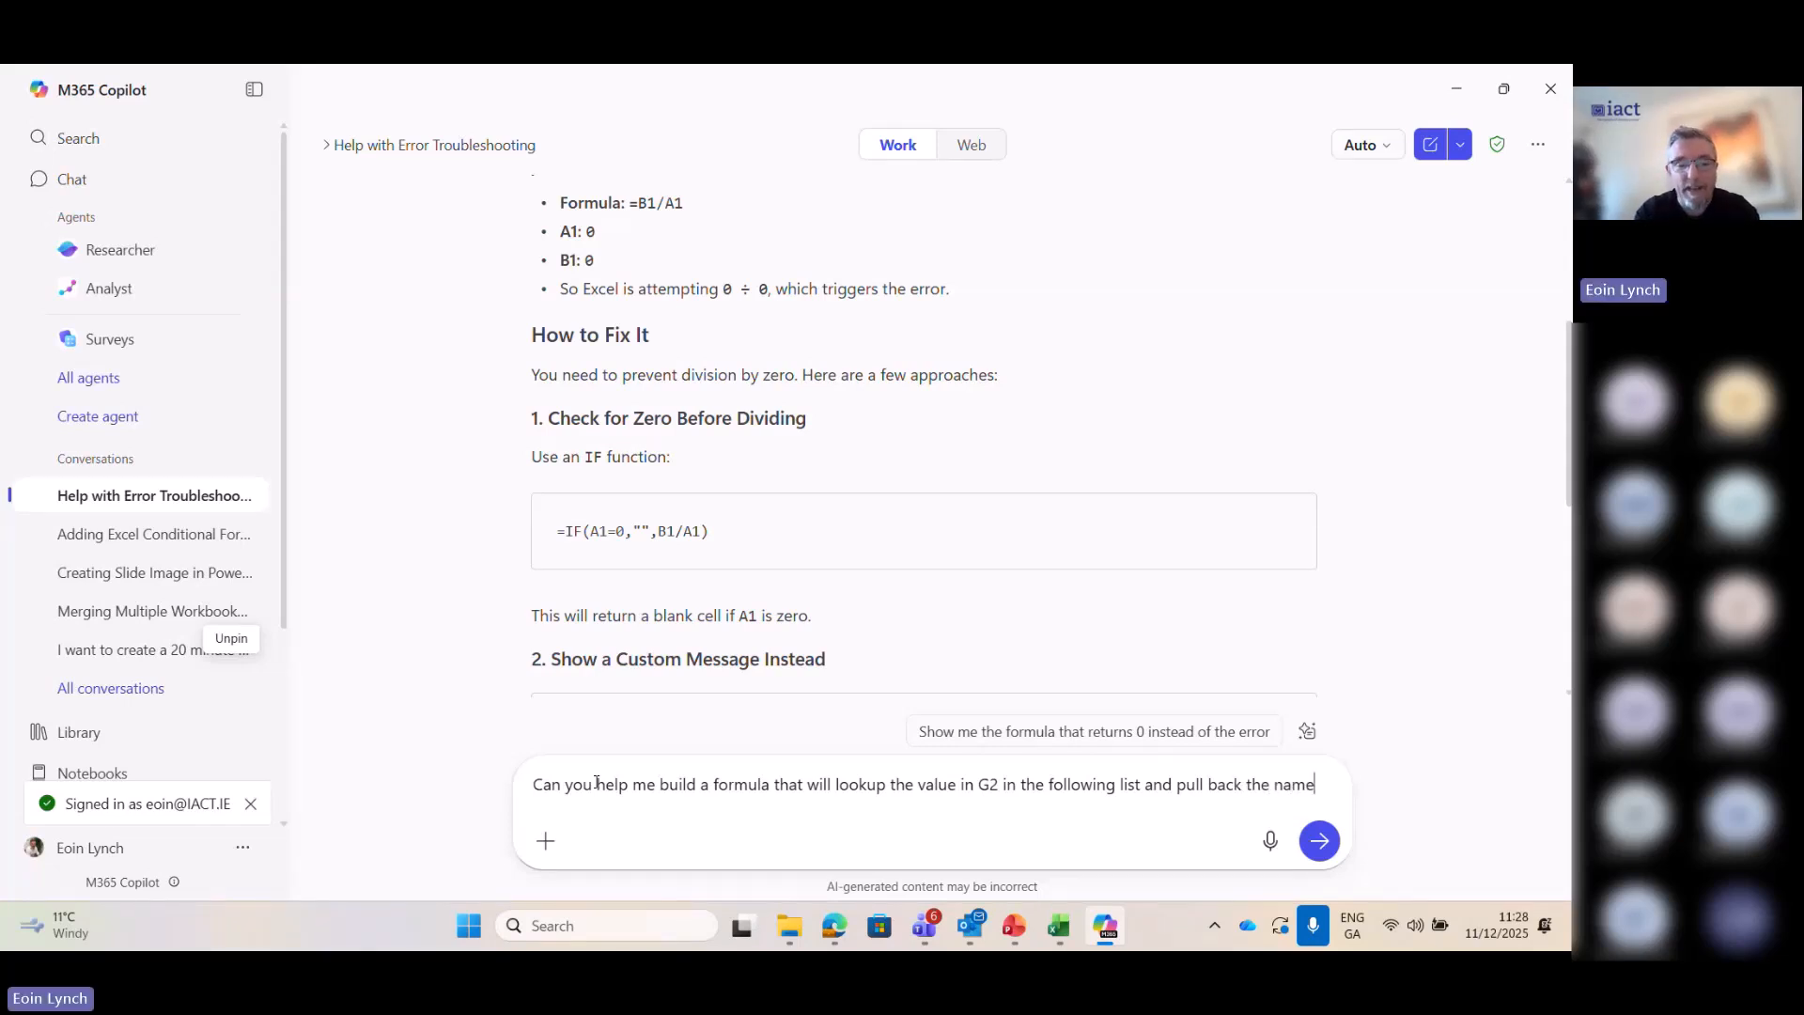
- Paste the copied client table on a new line below the prompt text without submitting it
key(shift+Return)
key(ctrl+v)
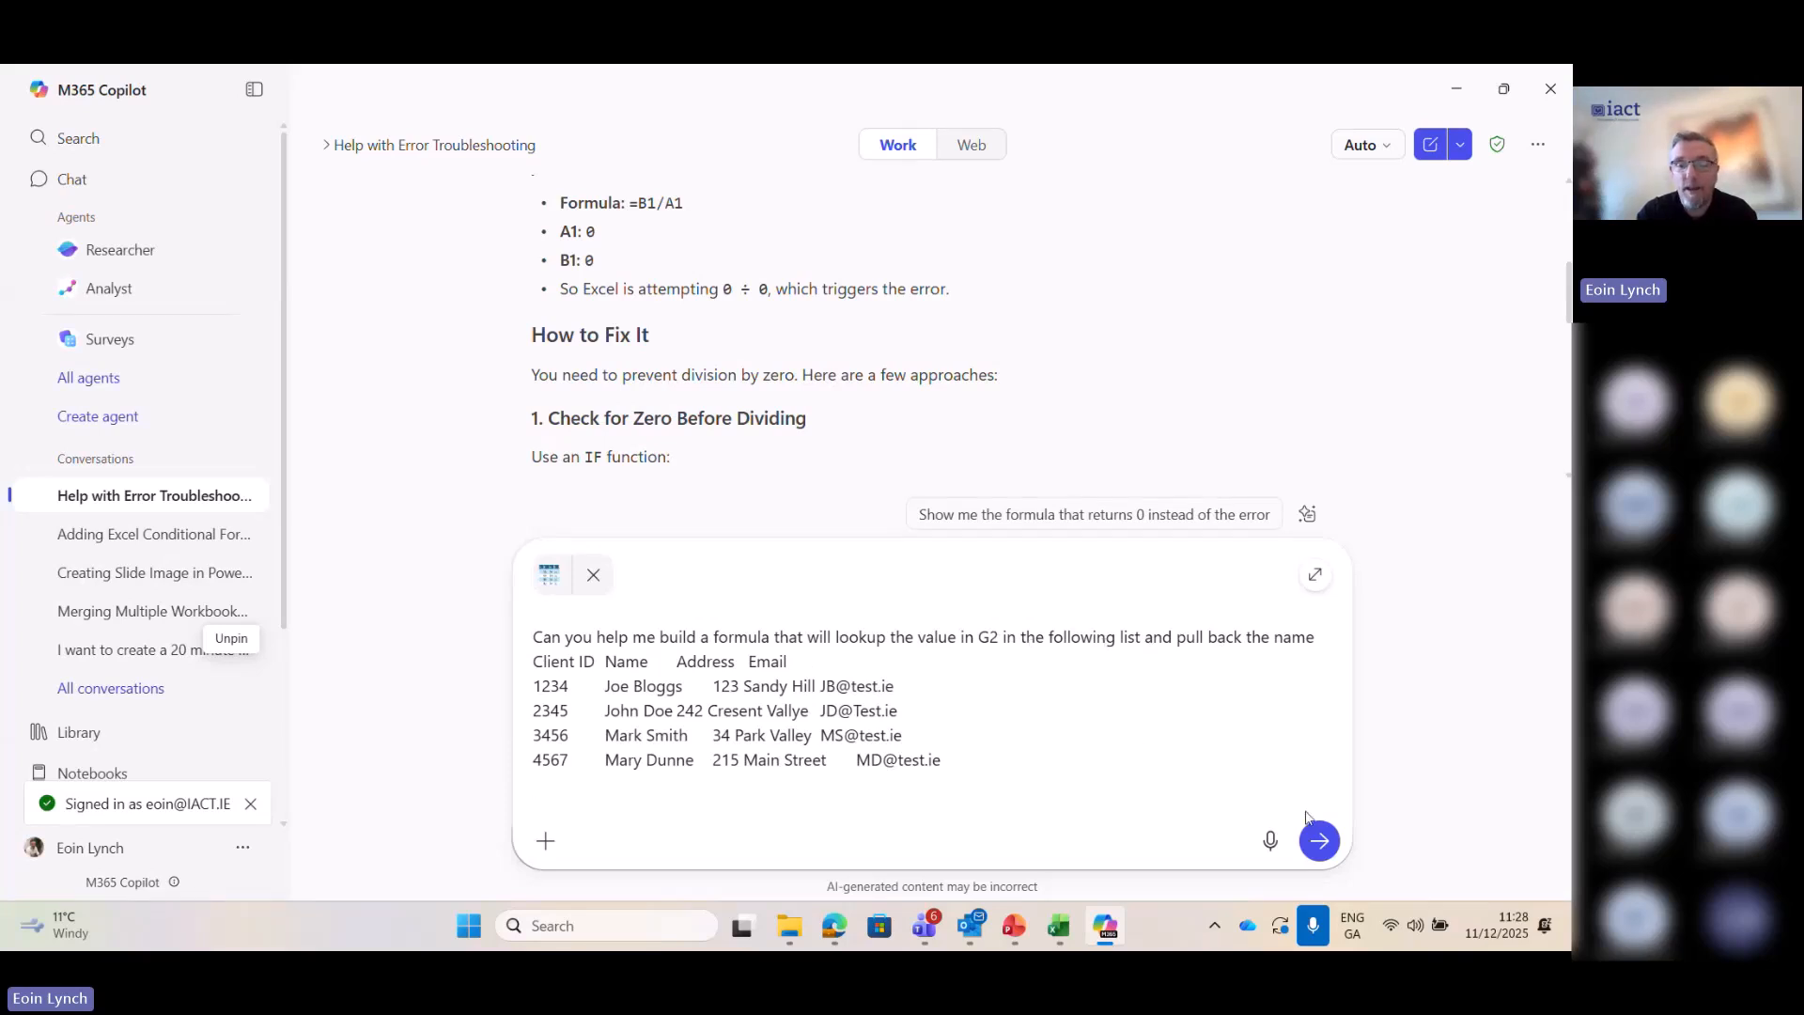
- Submit the lookup prompt to Copilot and review the suggested formulas for a normal range, an Excel table and multiple fields
click(1318, 839)
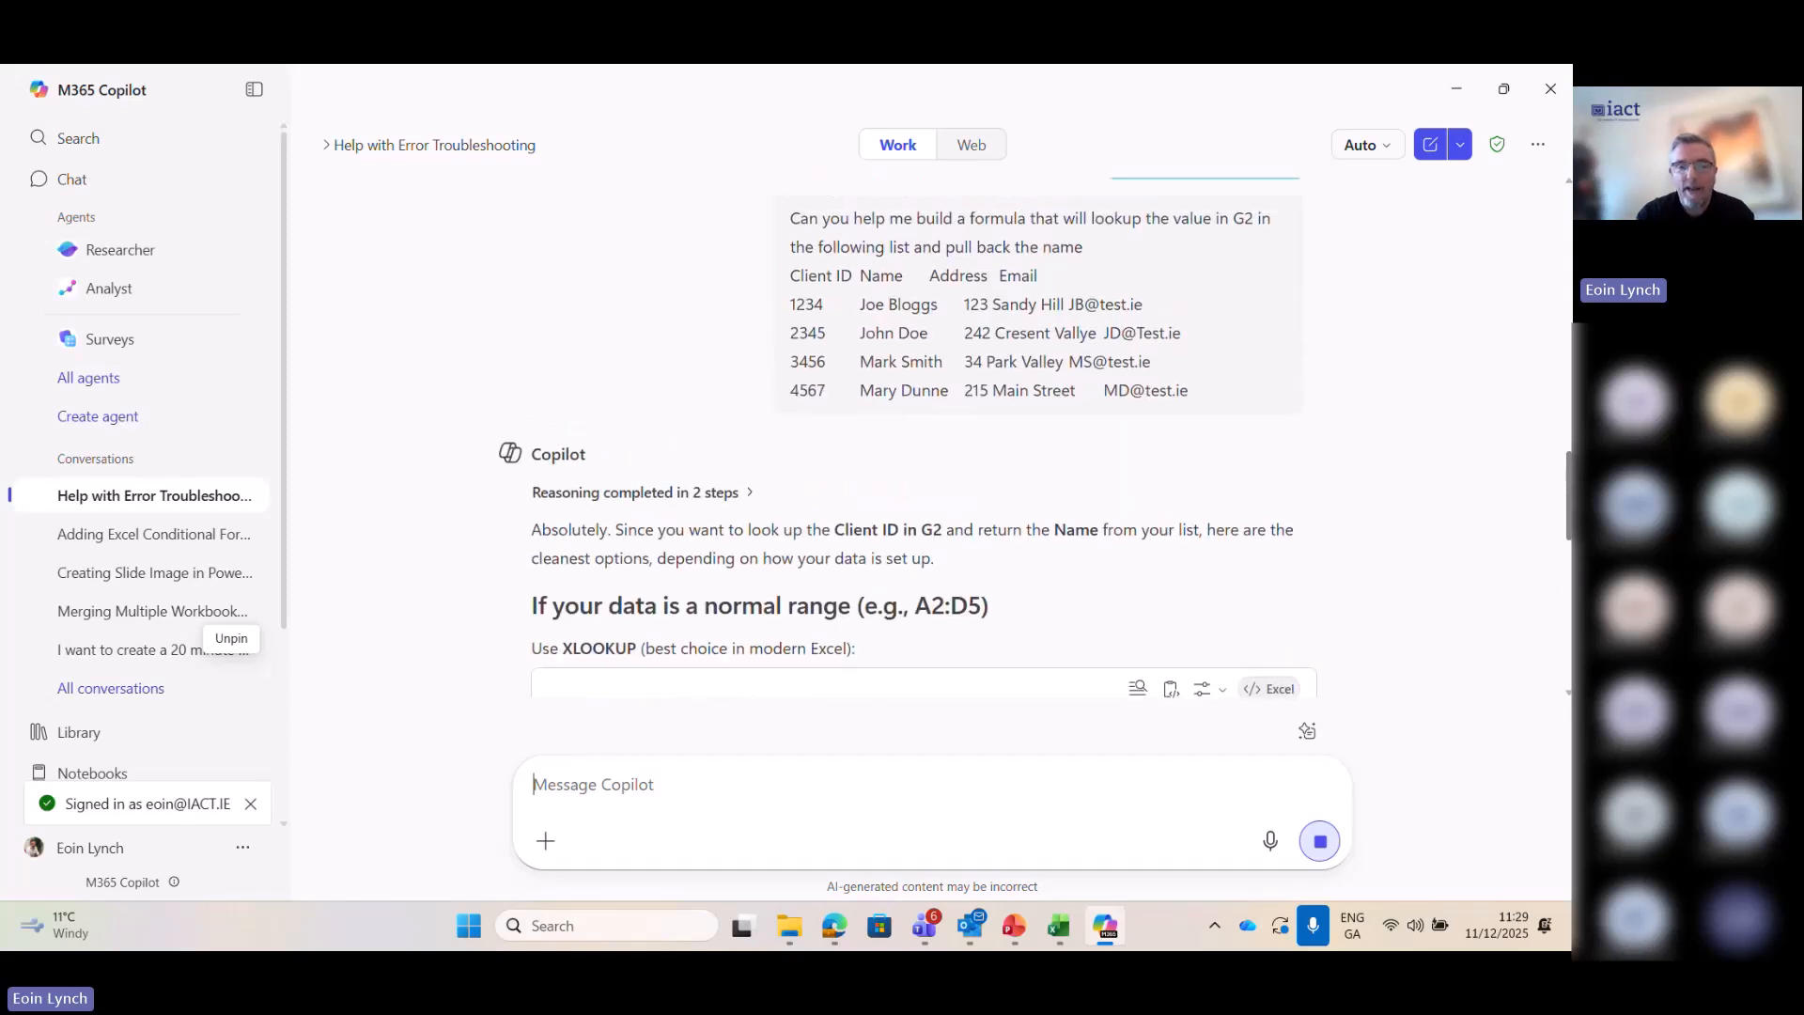
scroll(1568, 521, up, 1)
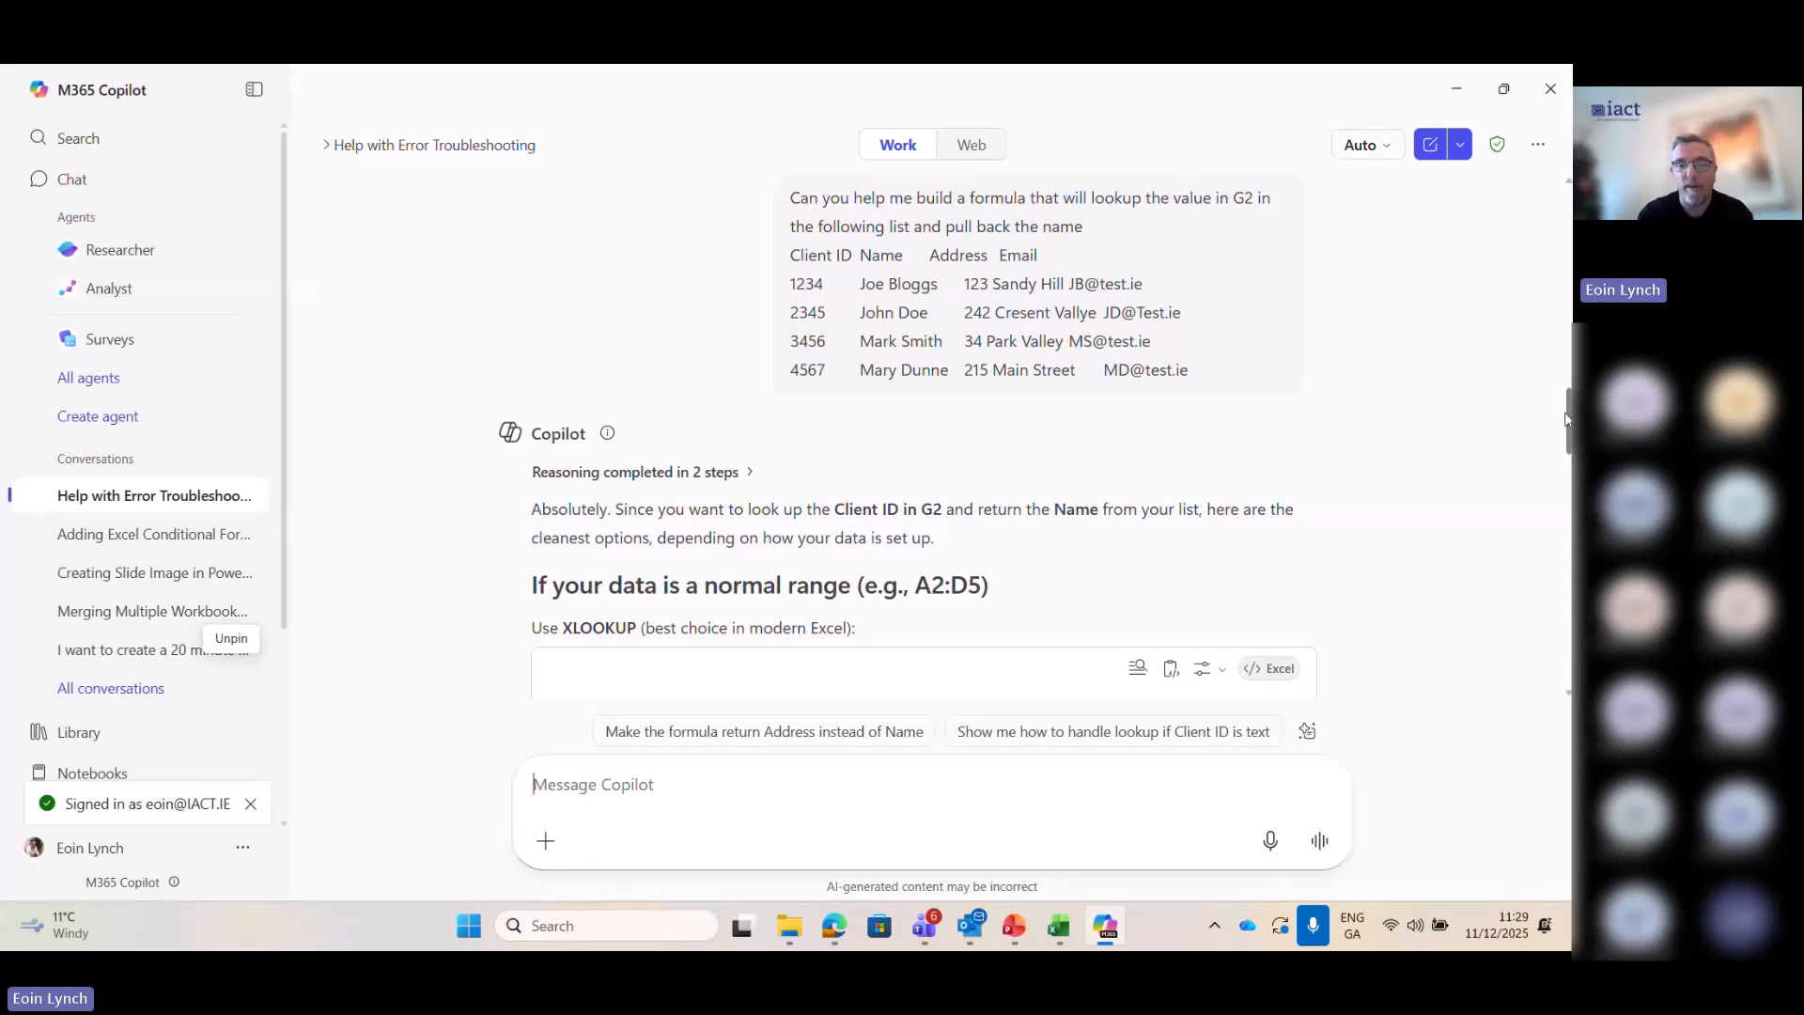
drag(1567, 419, 1567, 441)
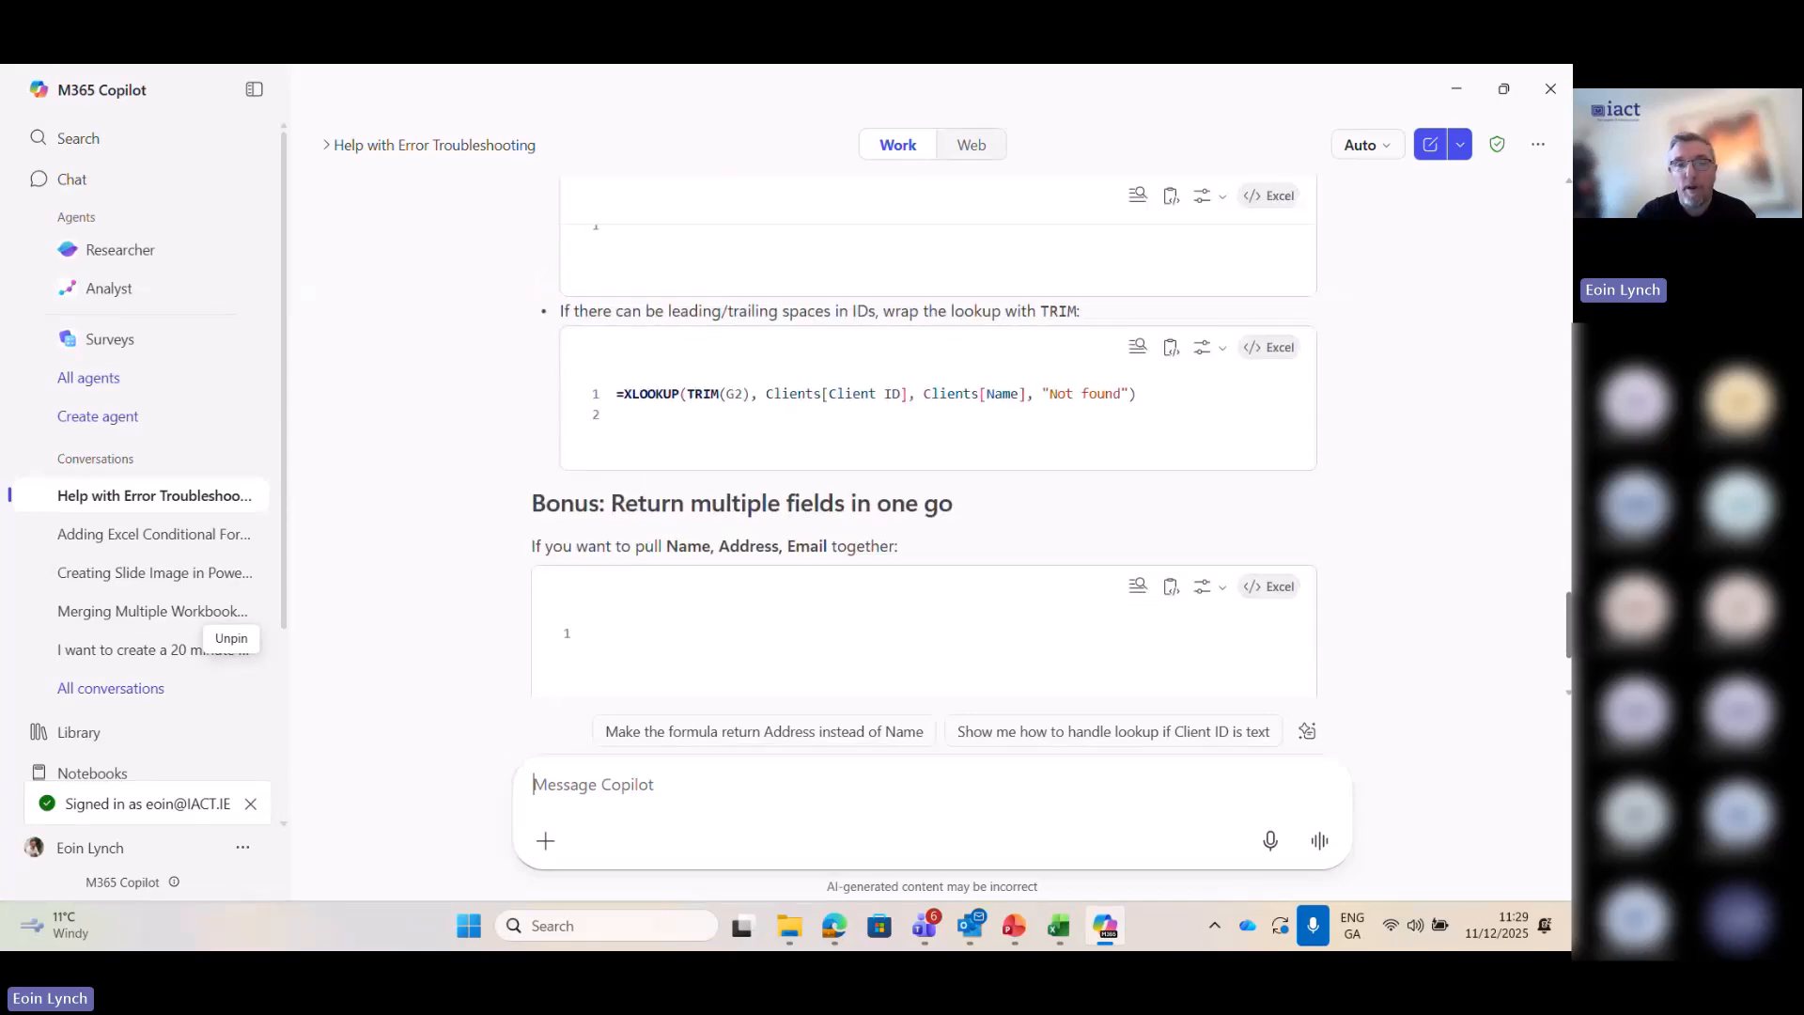
scroll(924, 436, up, 6)
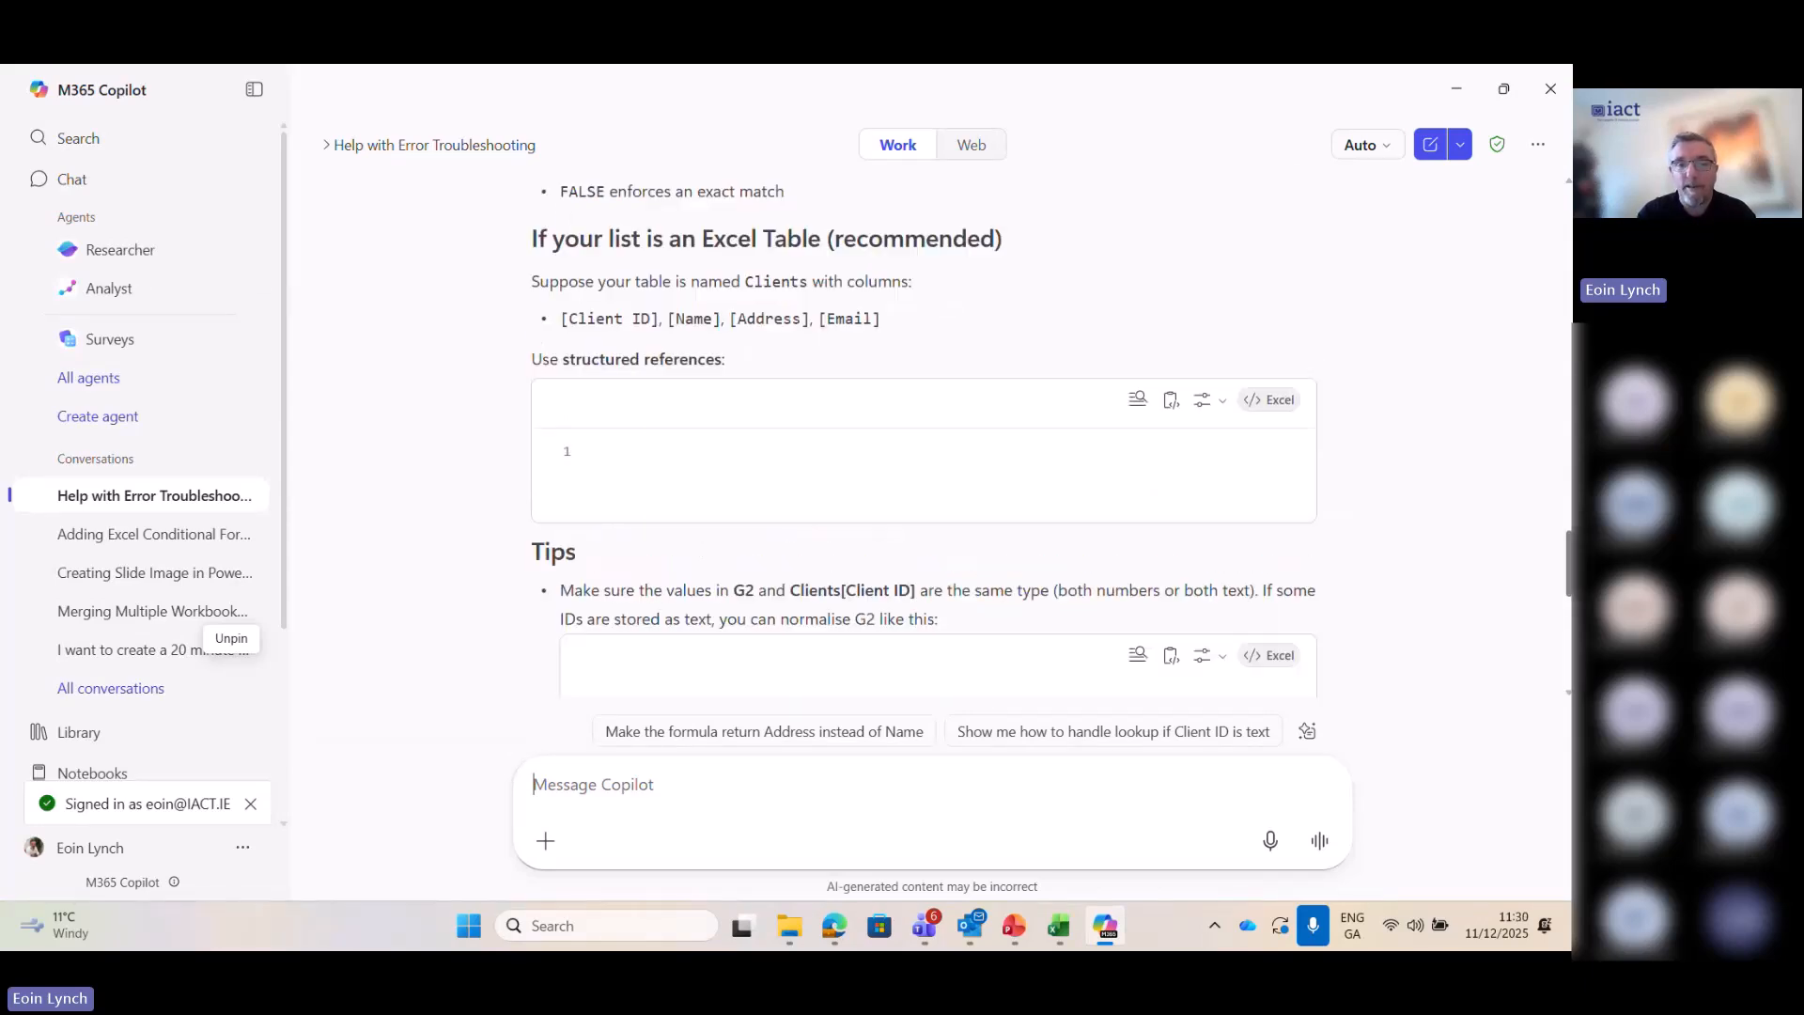
scroll(925, 436, up, 10)
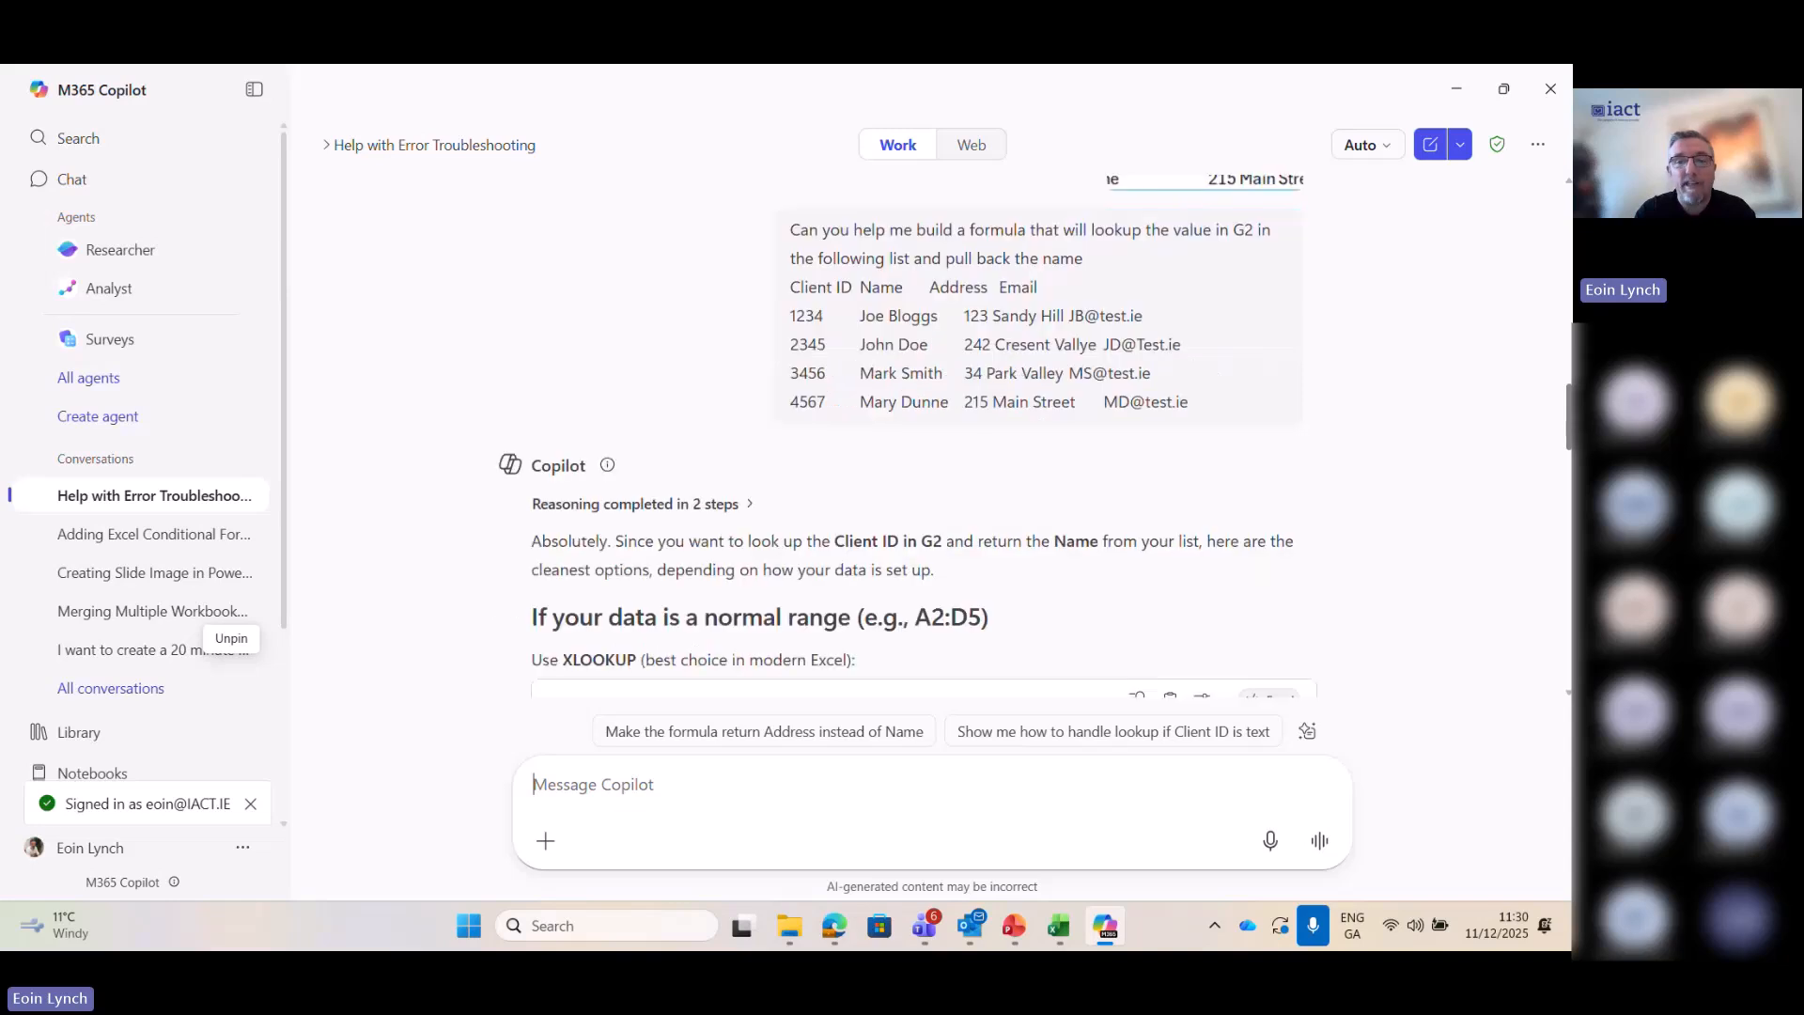
scroll(925, 435, down, 3)
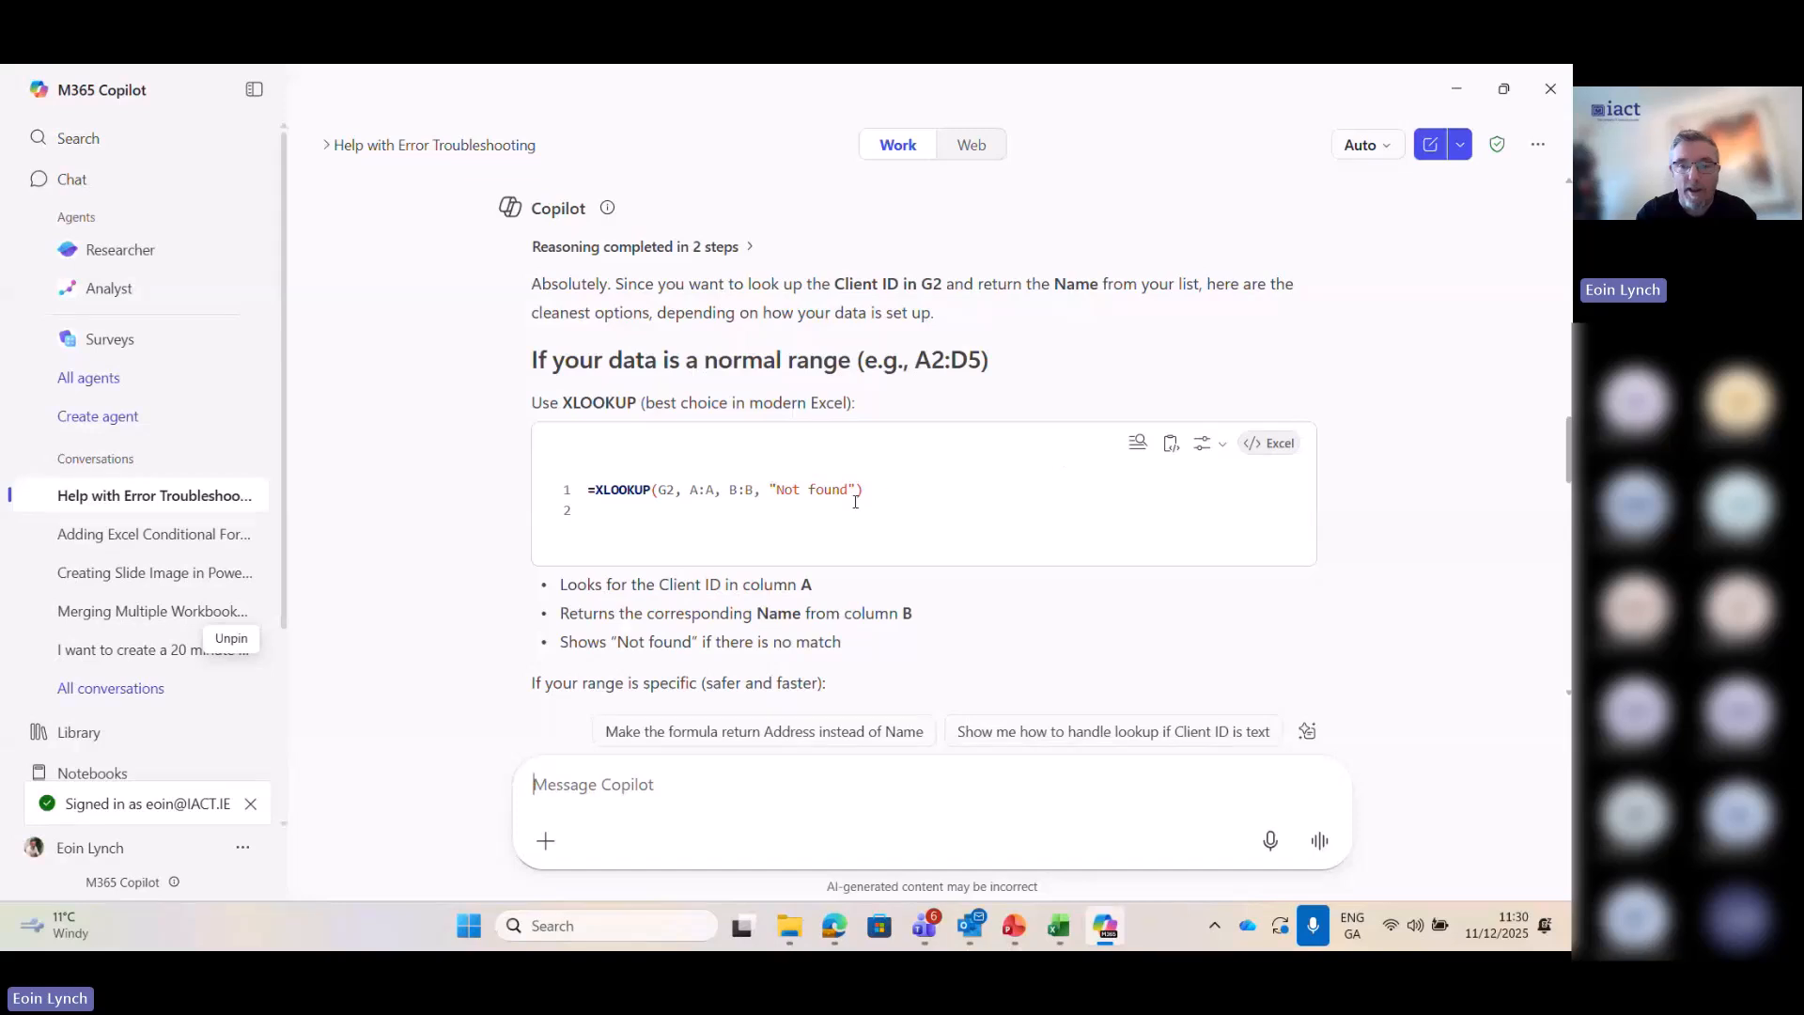
- Copy Copilot's first XLOOKUP formula and enter it in H2 of the Adv Functions sheet in Excel as =XLOOKUP(G2,A:A,B:B,"Not fou"), accepting the proposed correction
drag(834, 490, 589, 485)
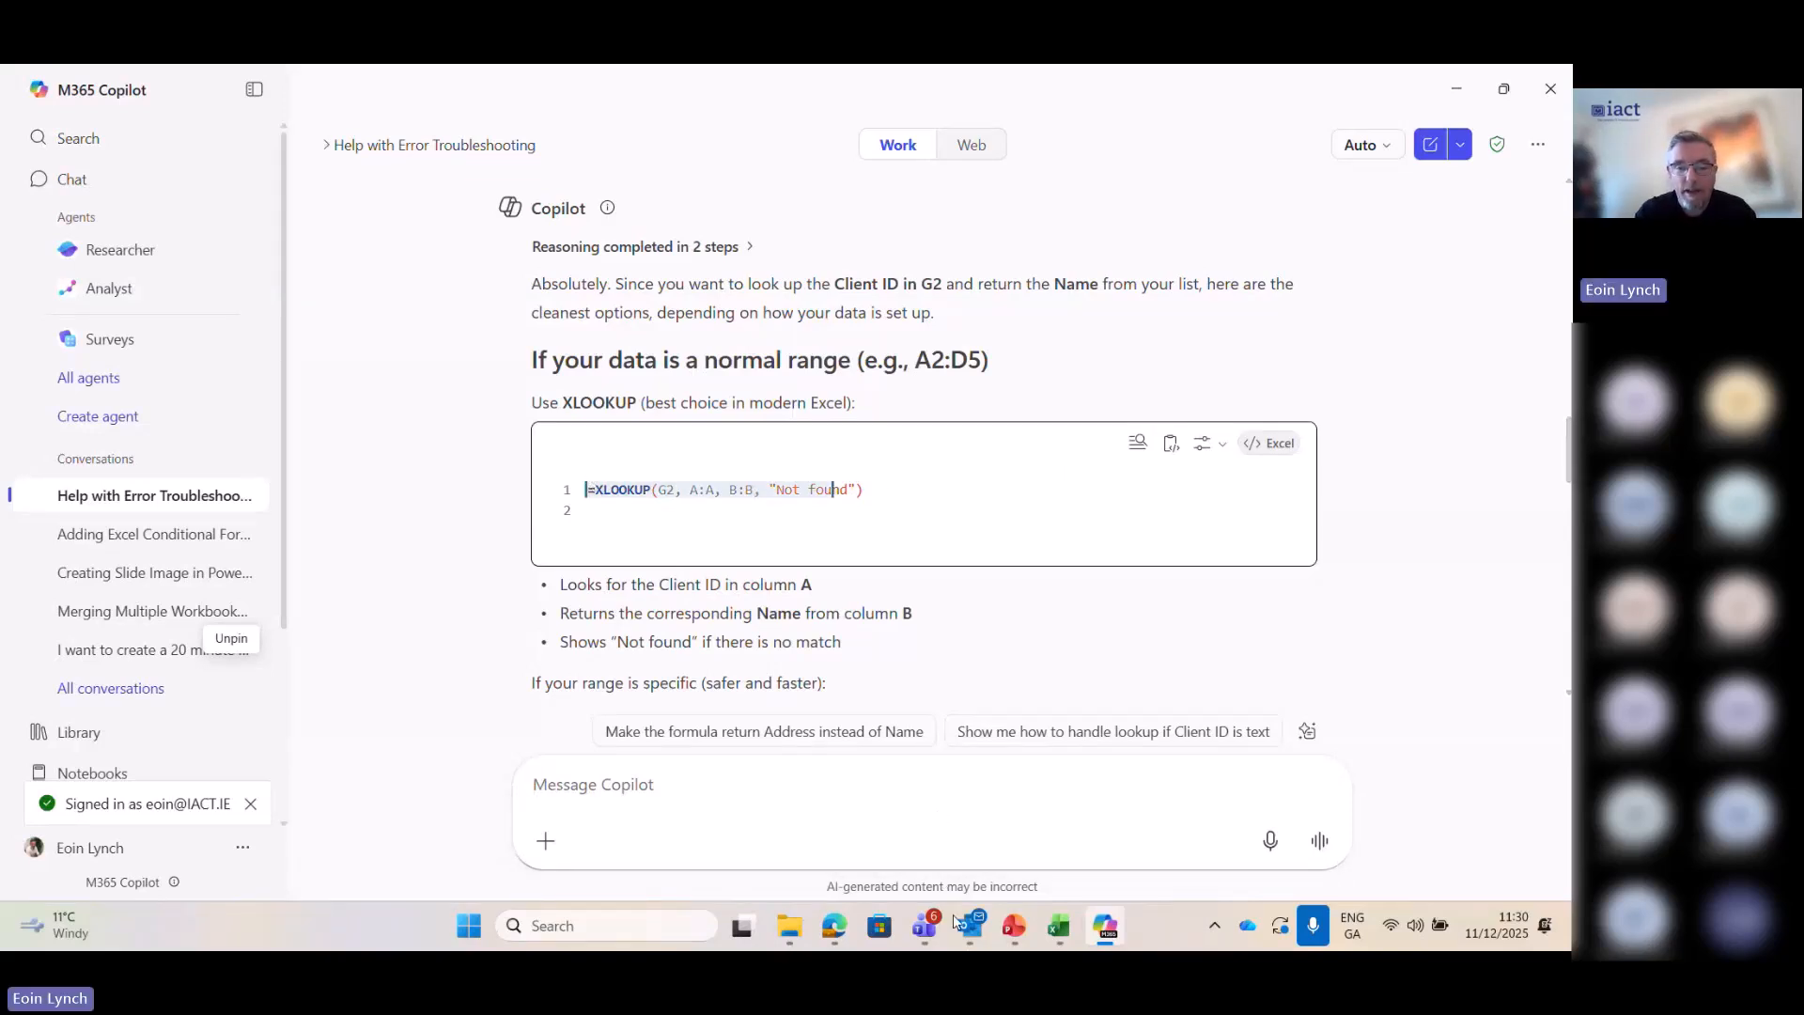
click(1056, 927)
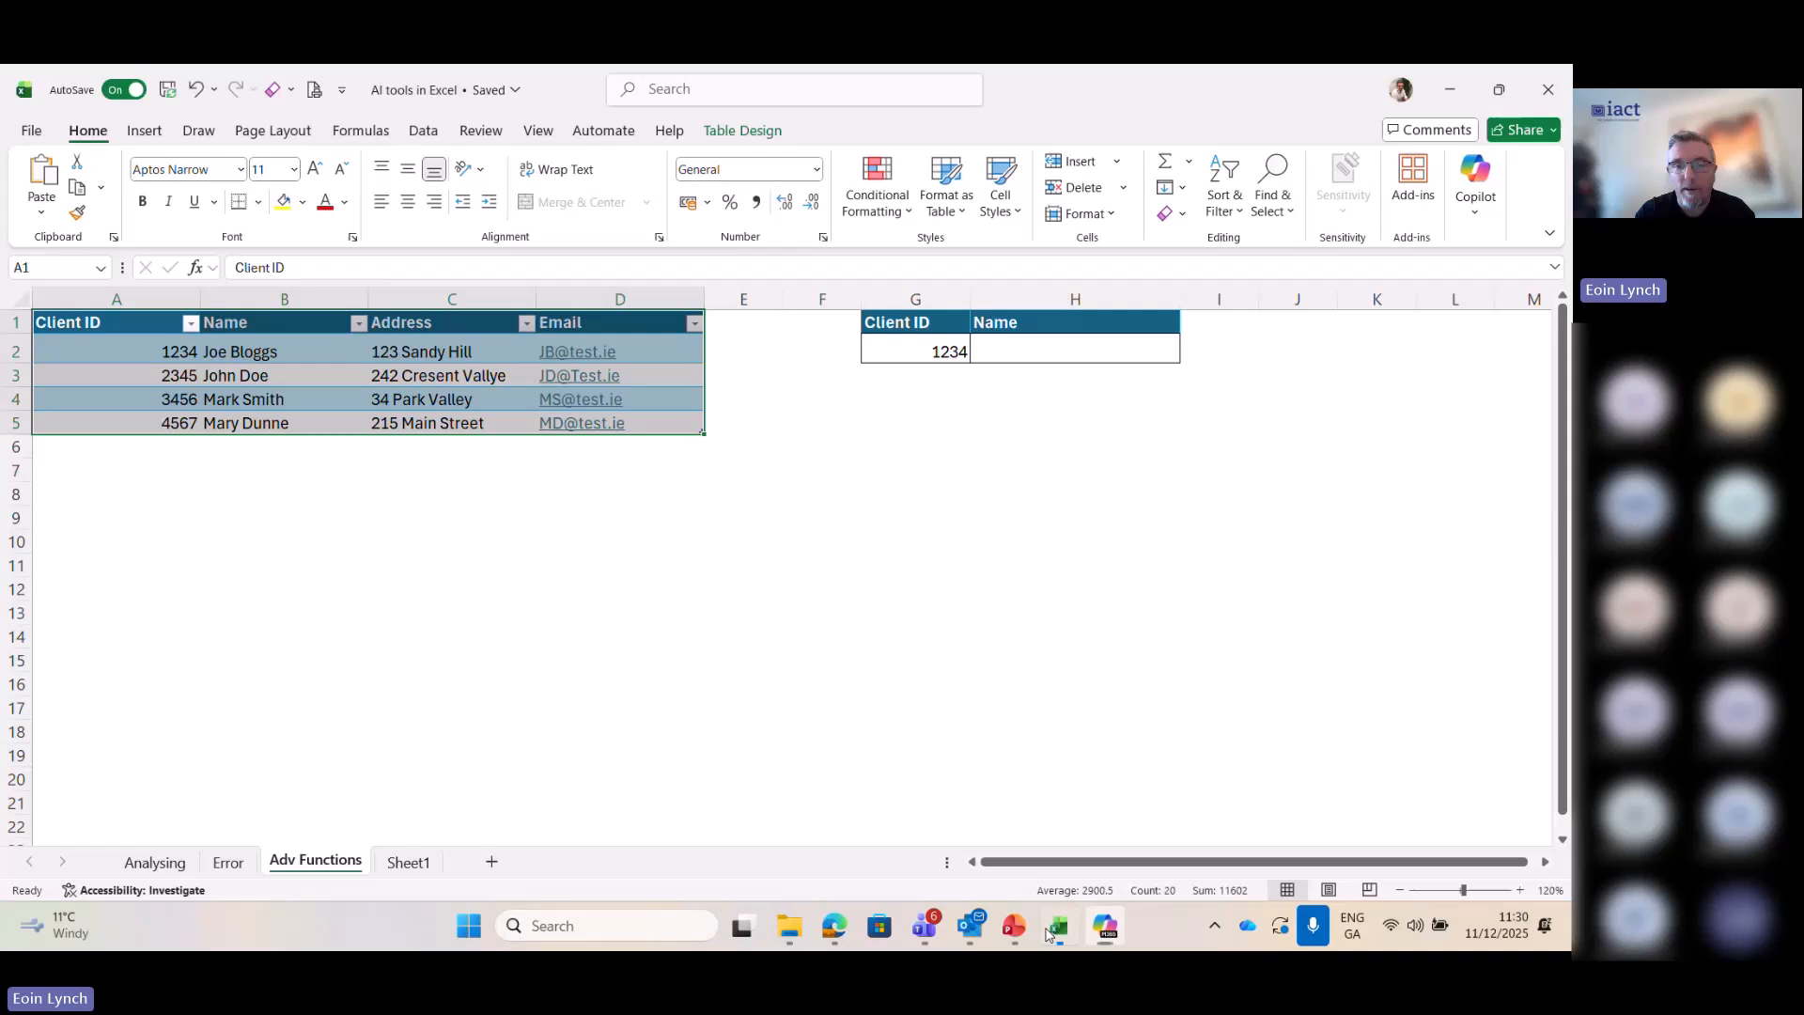
click(1040, 362)
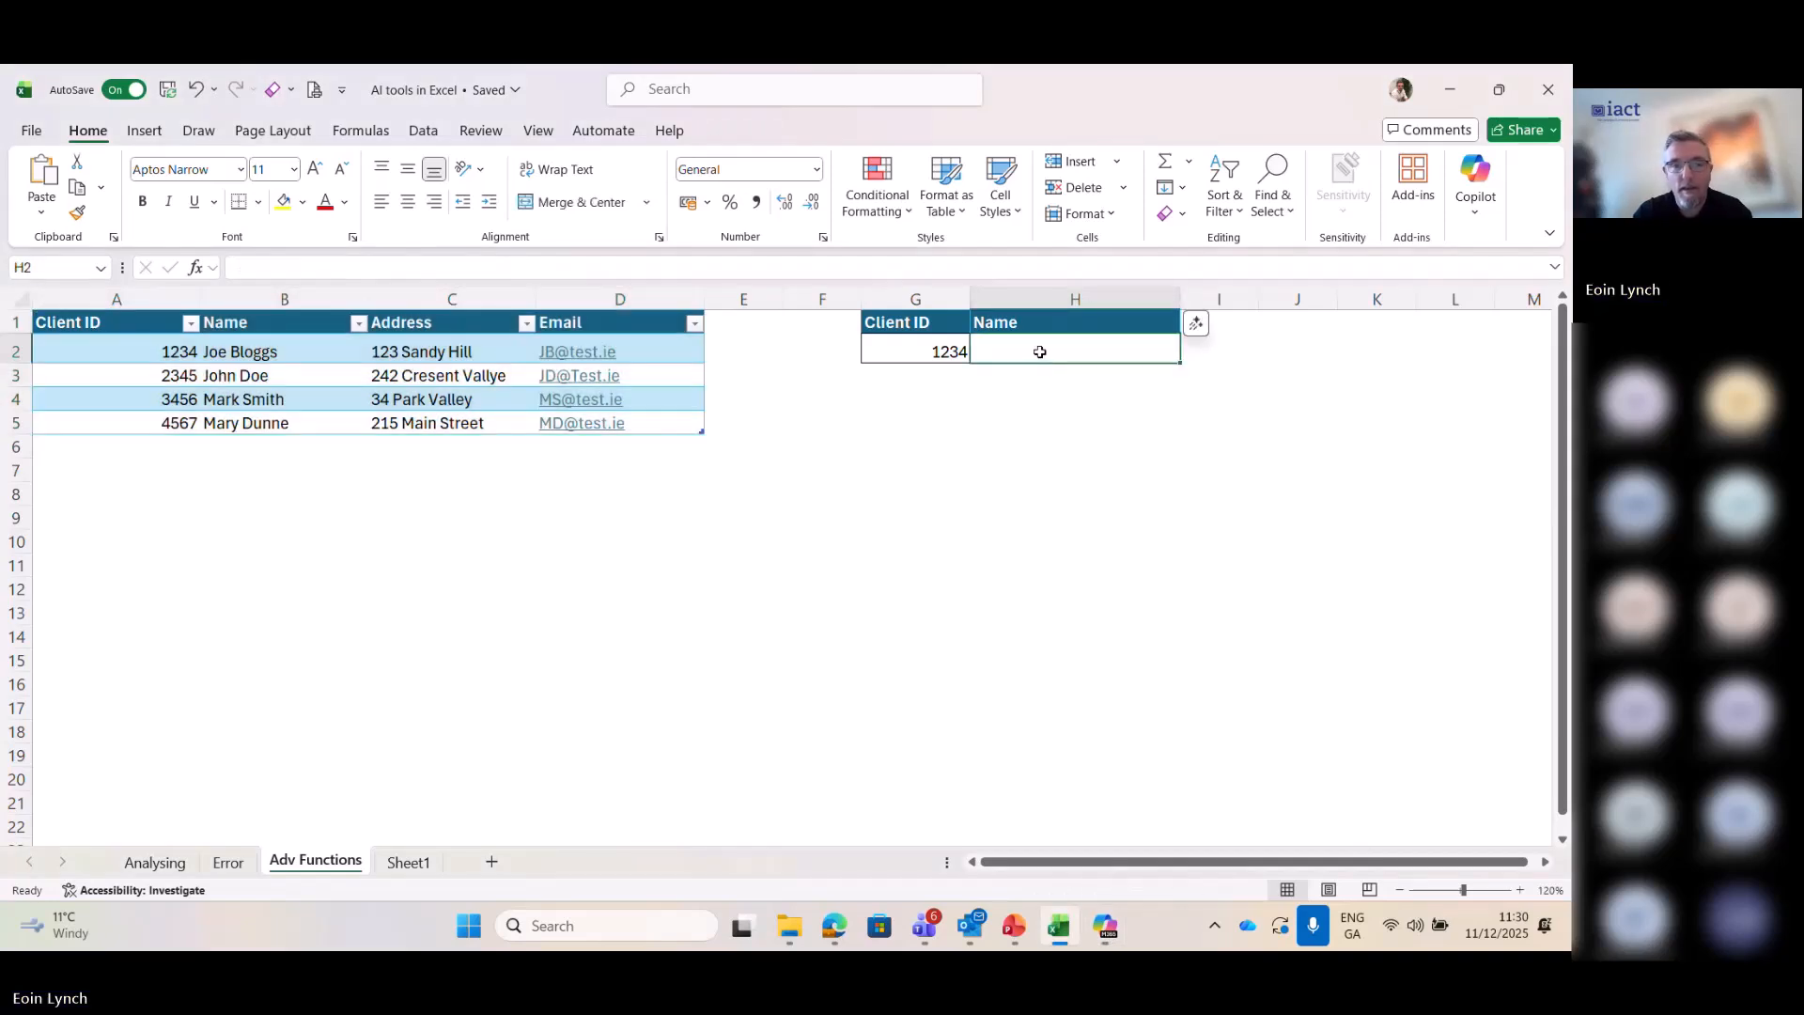
text(=XLOOKUP(G2, A:A, B:B, "Not fou)
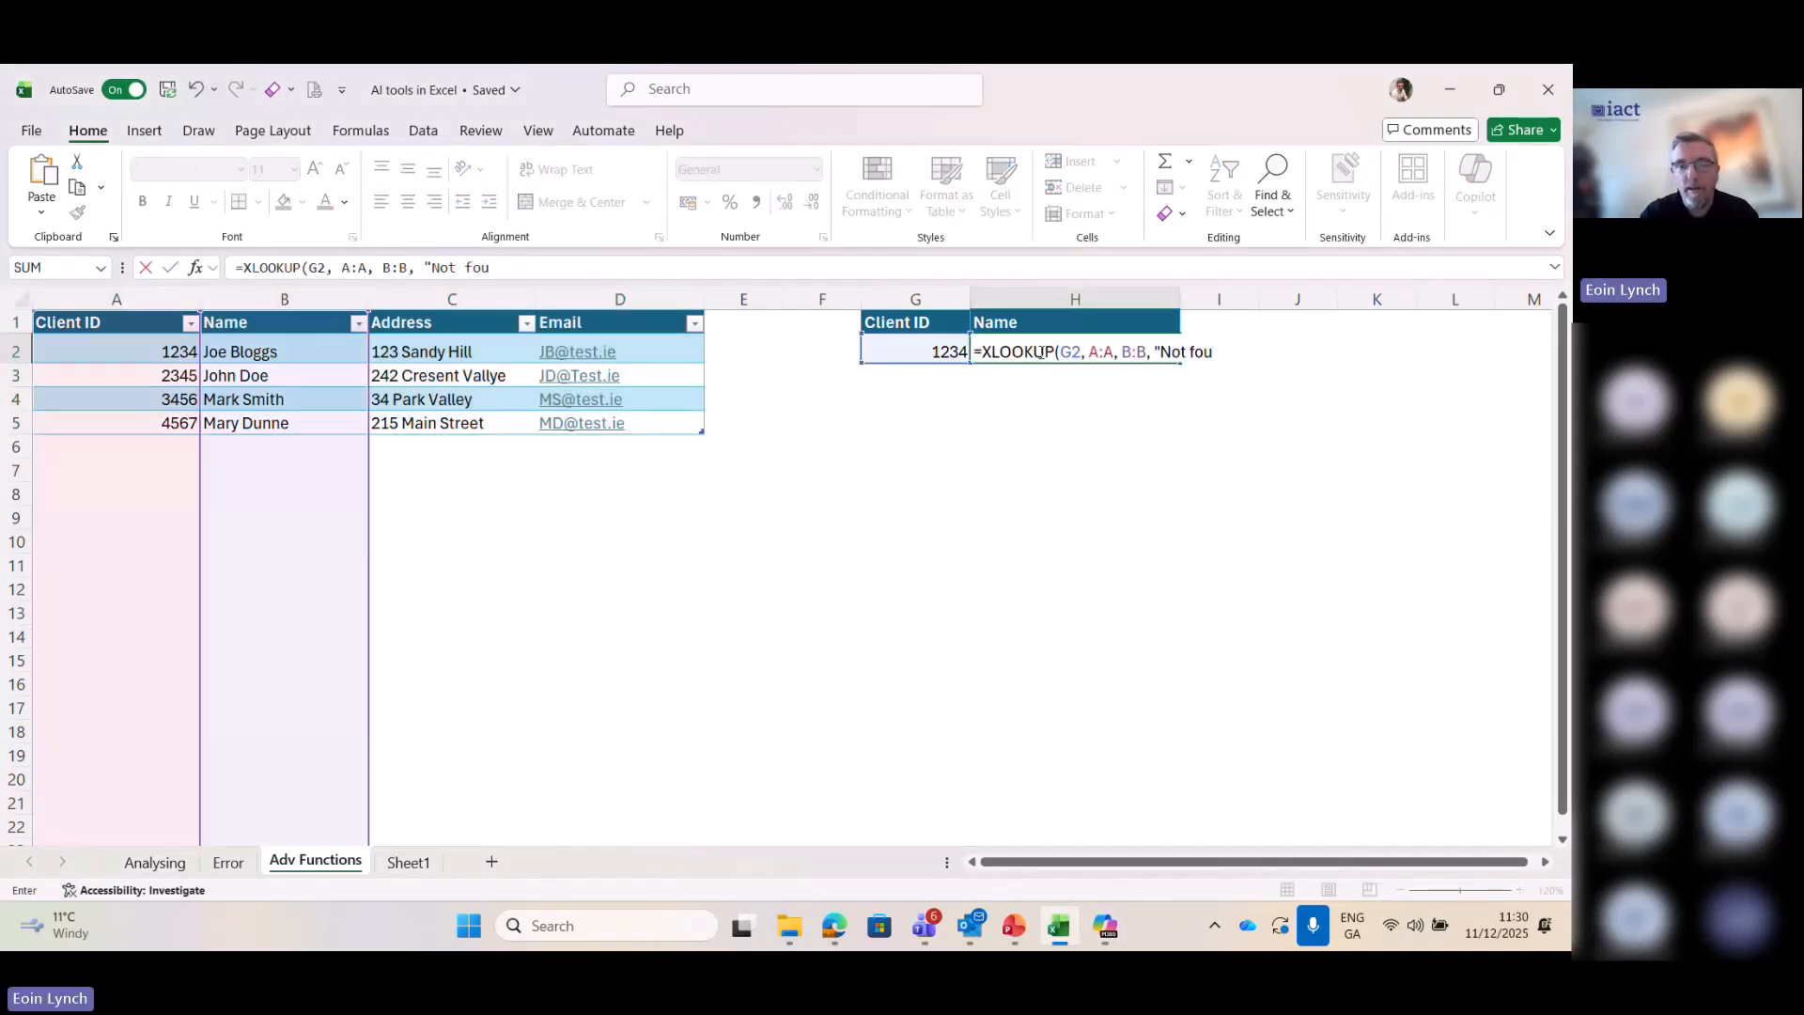
key(Return)
click(747, 576)
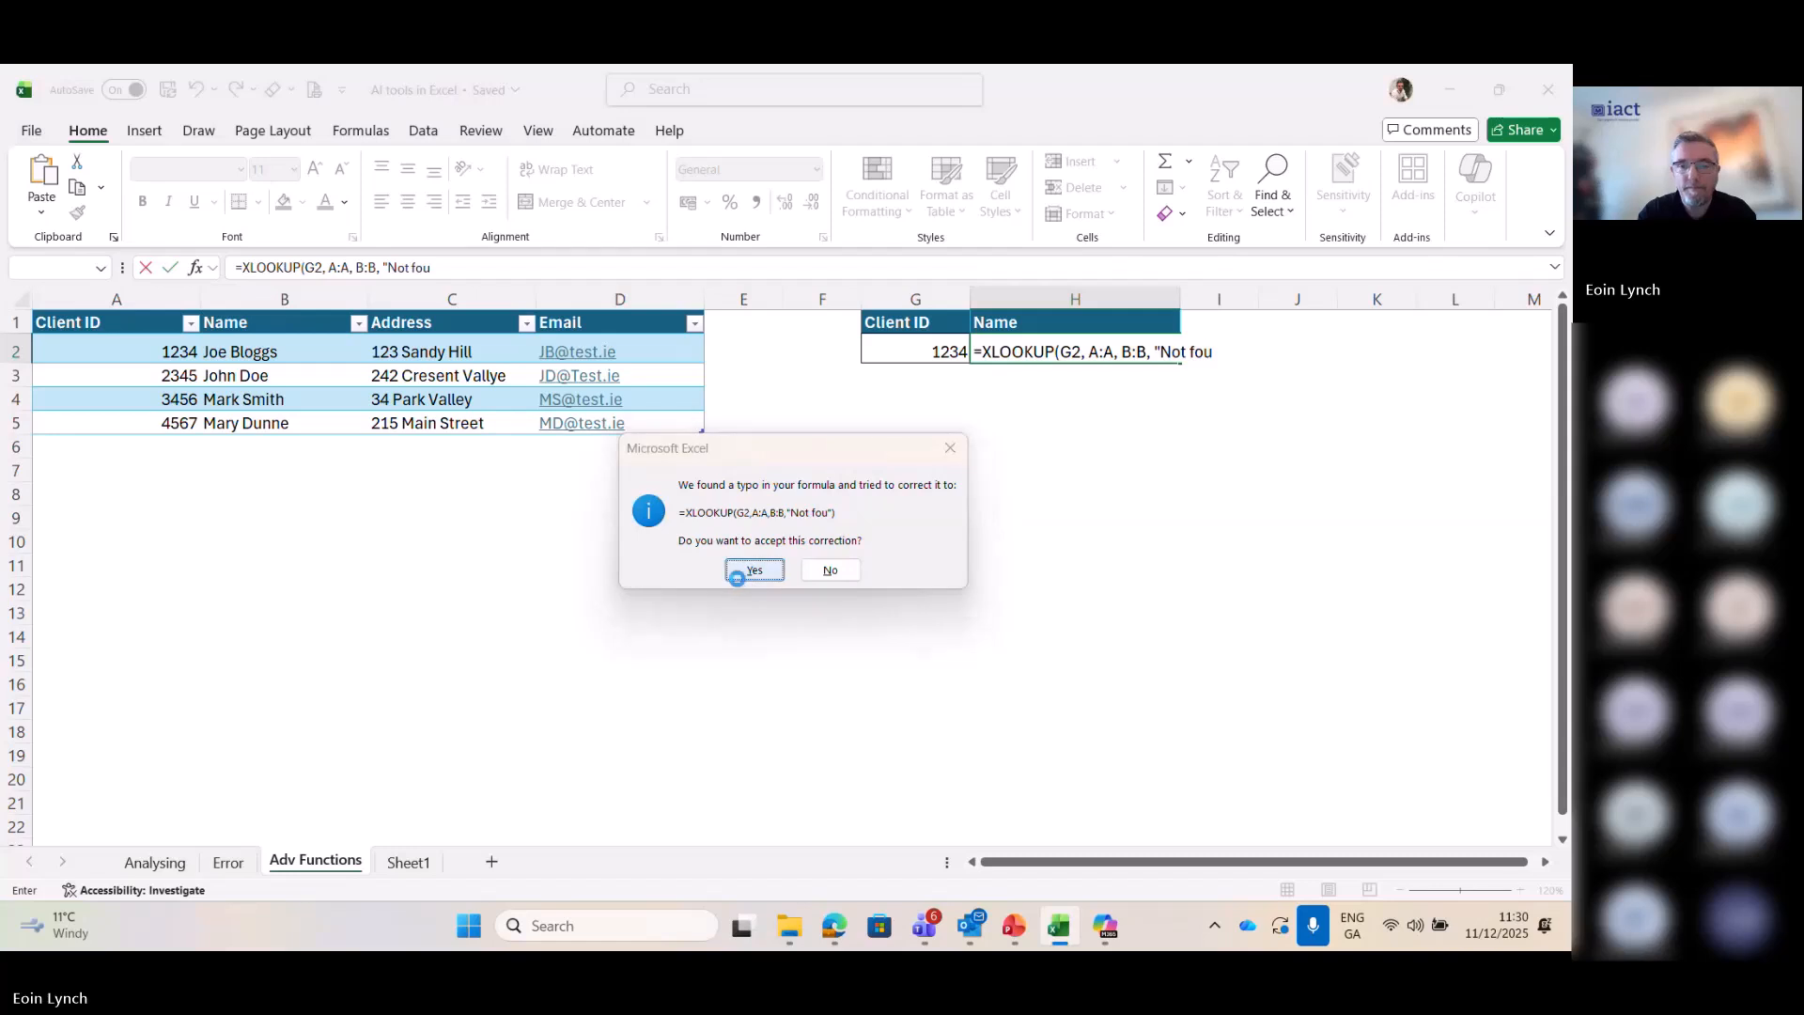
click(1070, 344)
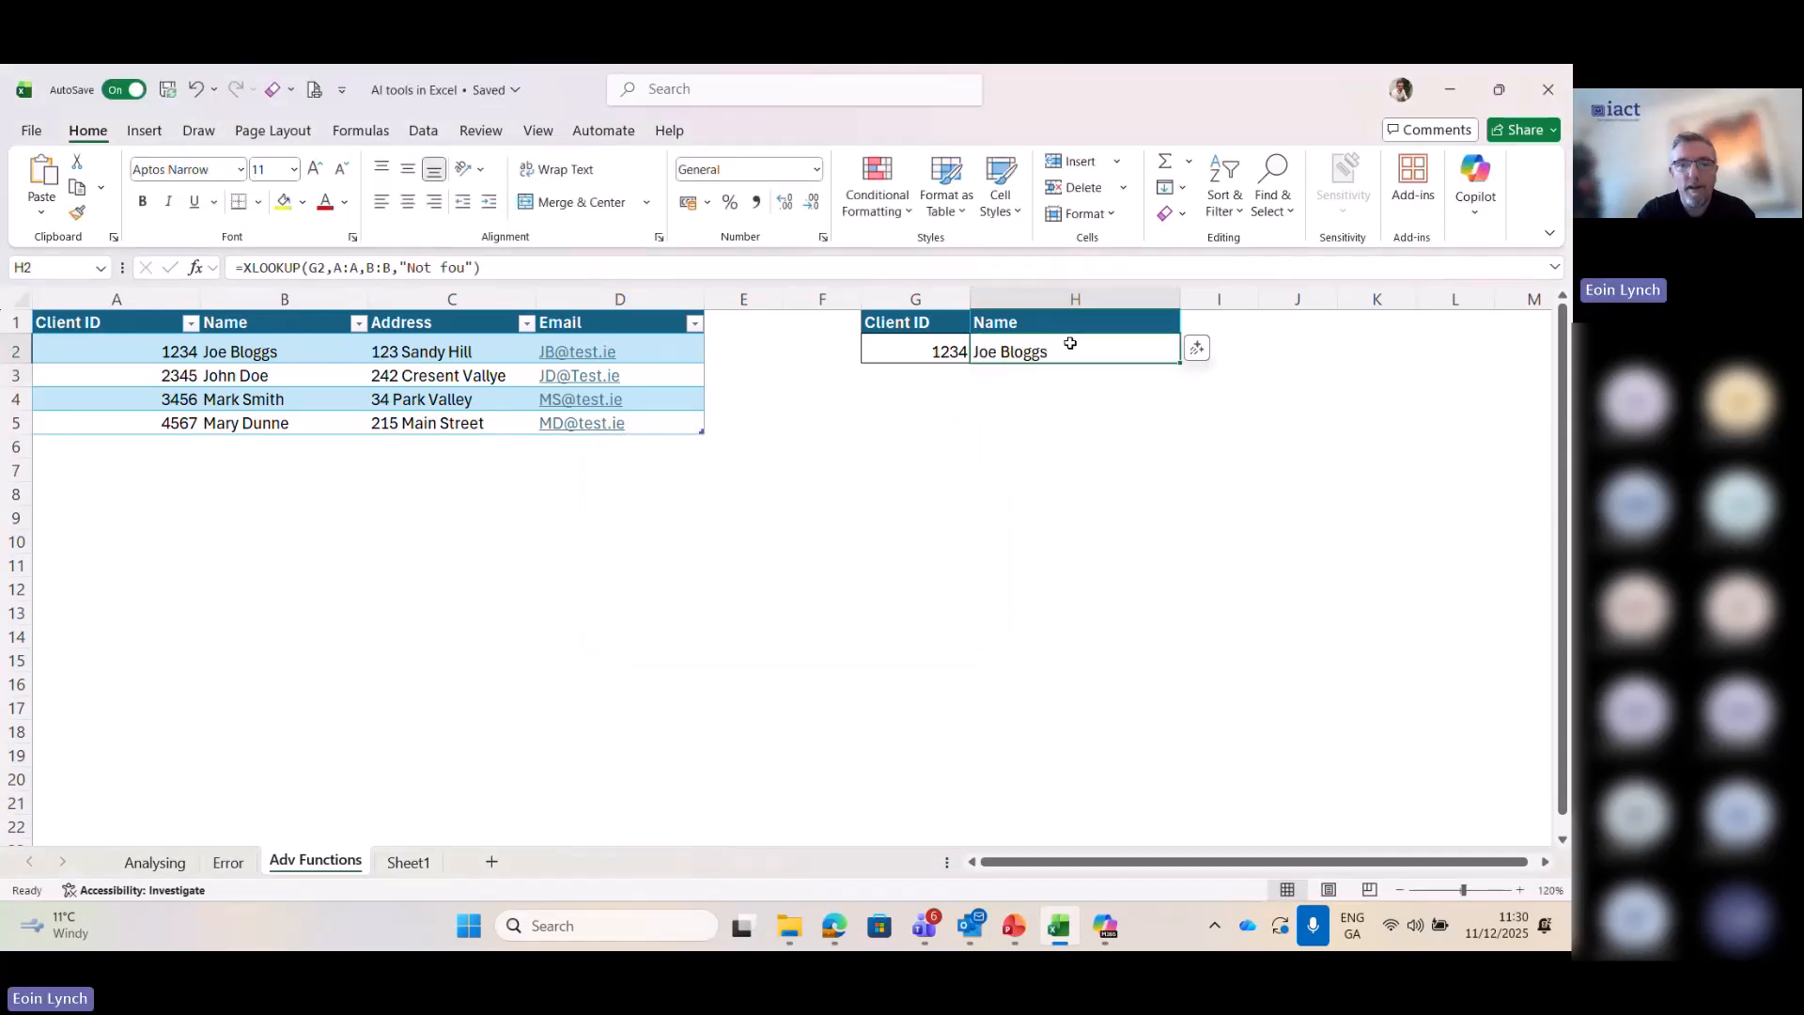
- Test the lookup by entering the second client's ID in cell G2, and clear the cell
click(931, 348)
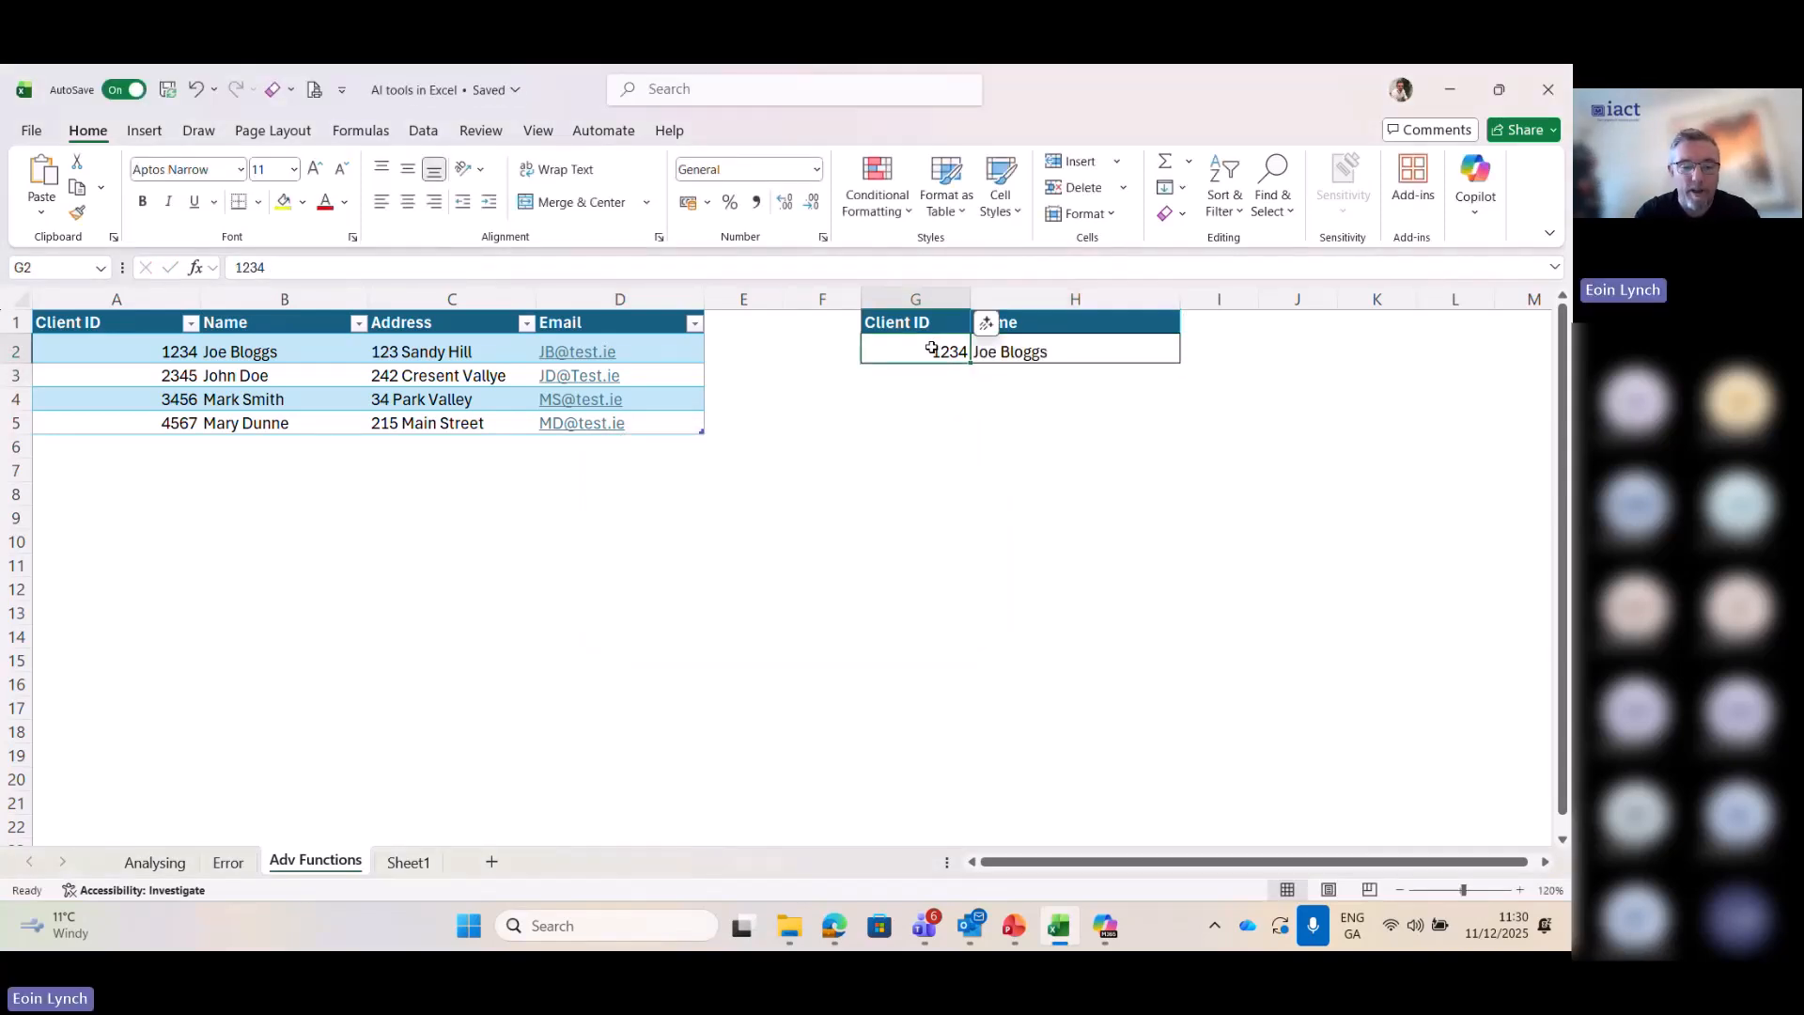
text(2345)
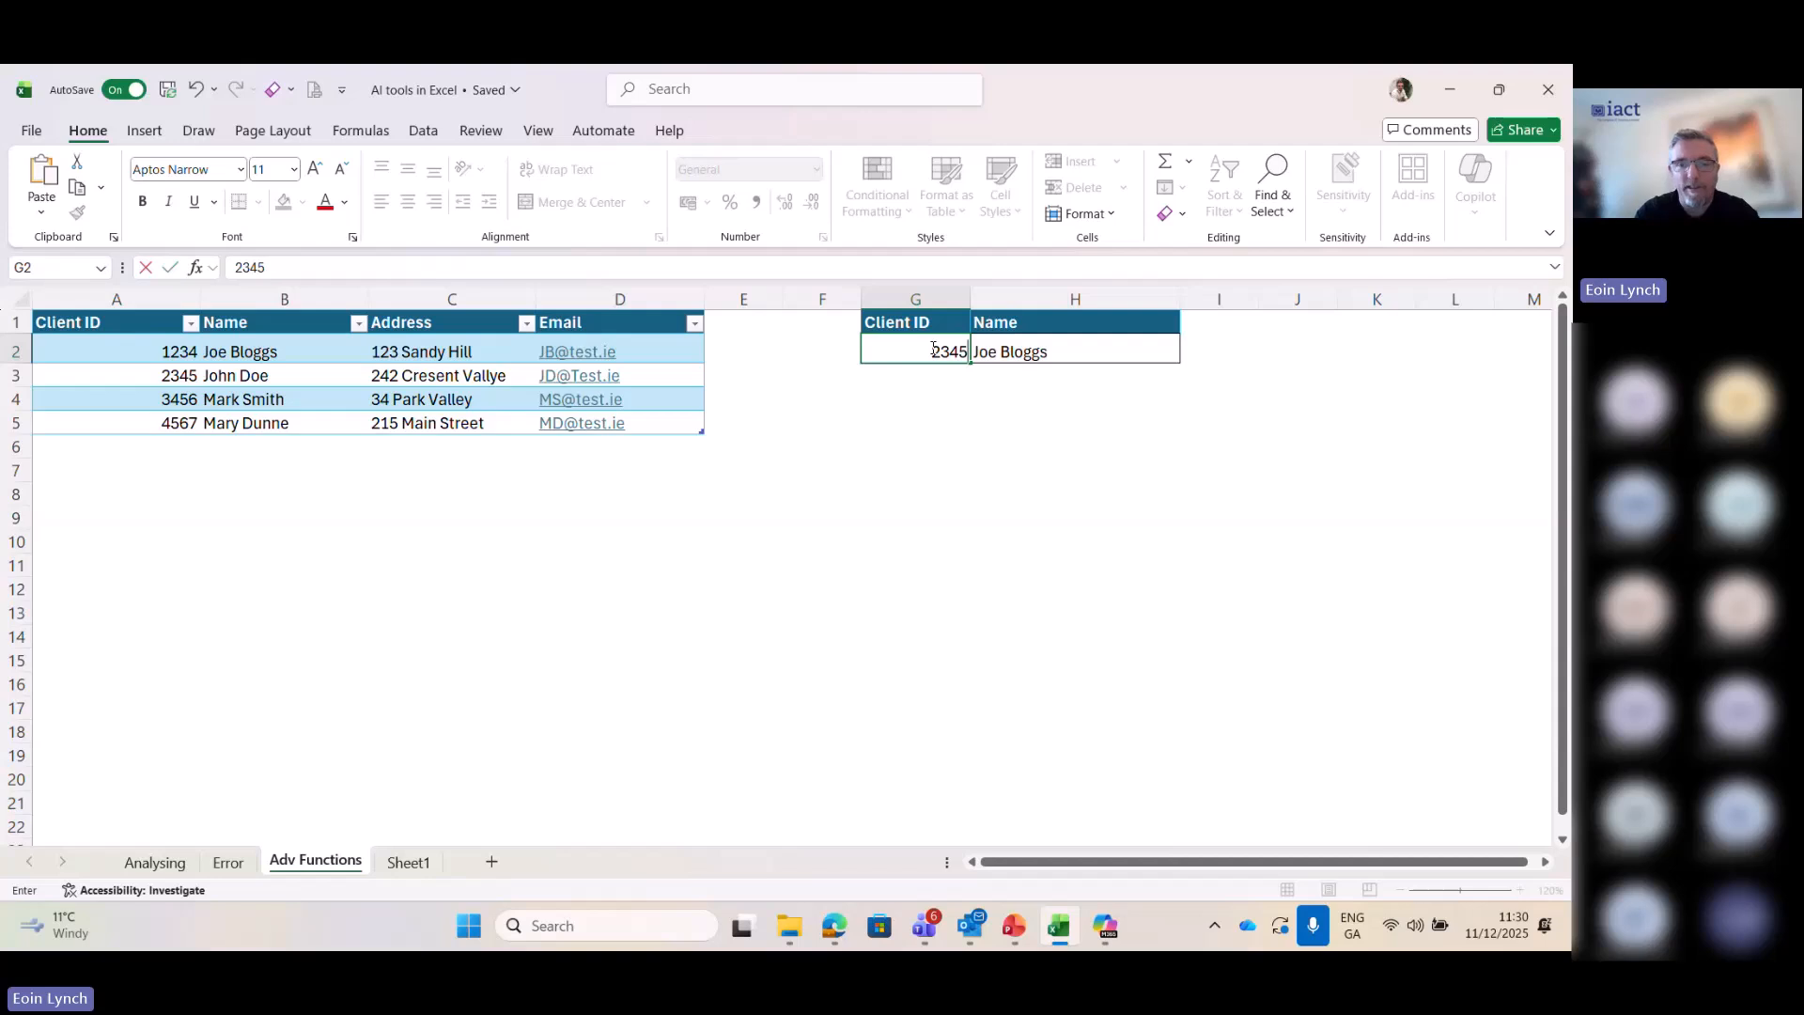
key(Return)
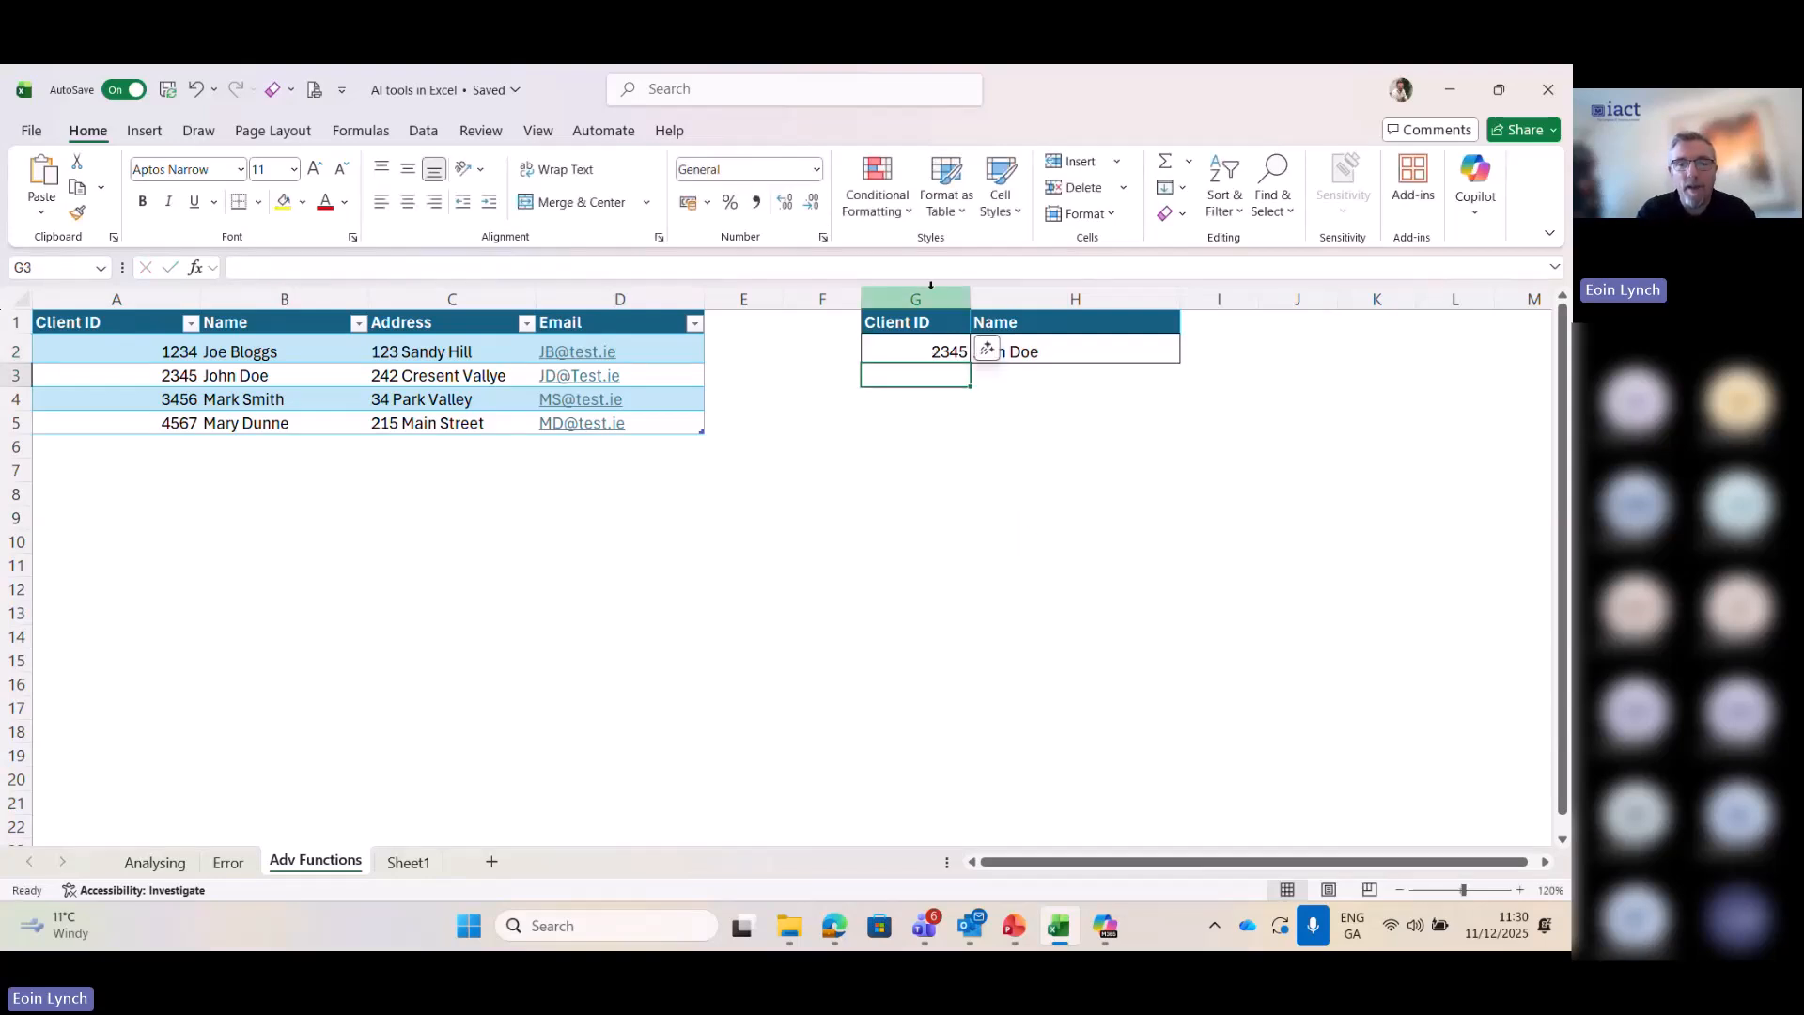
click(903, 346)
key(Delete)
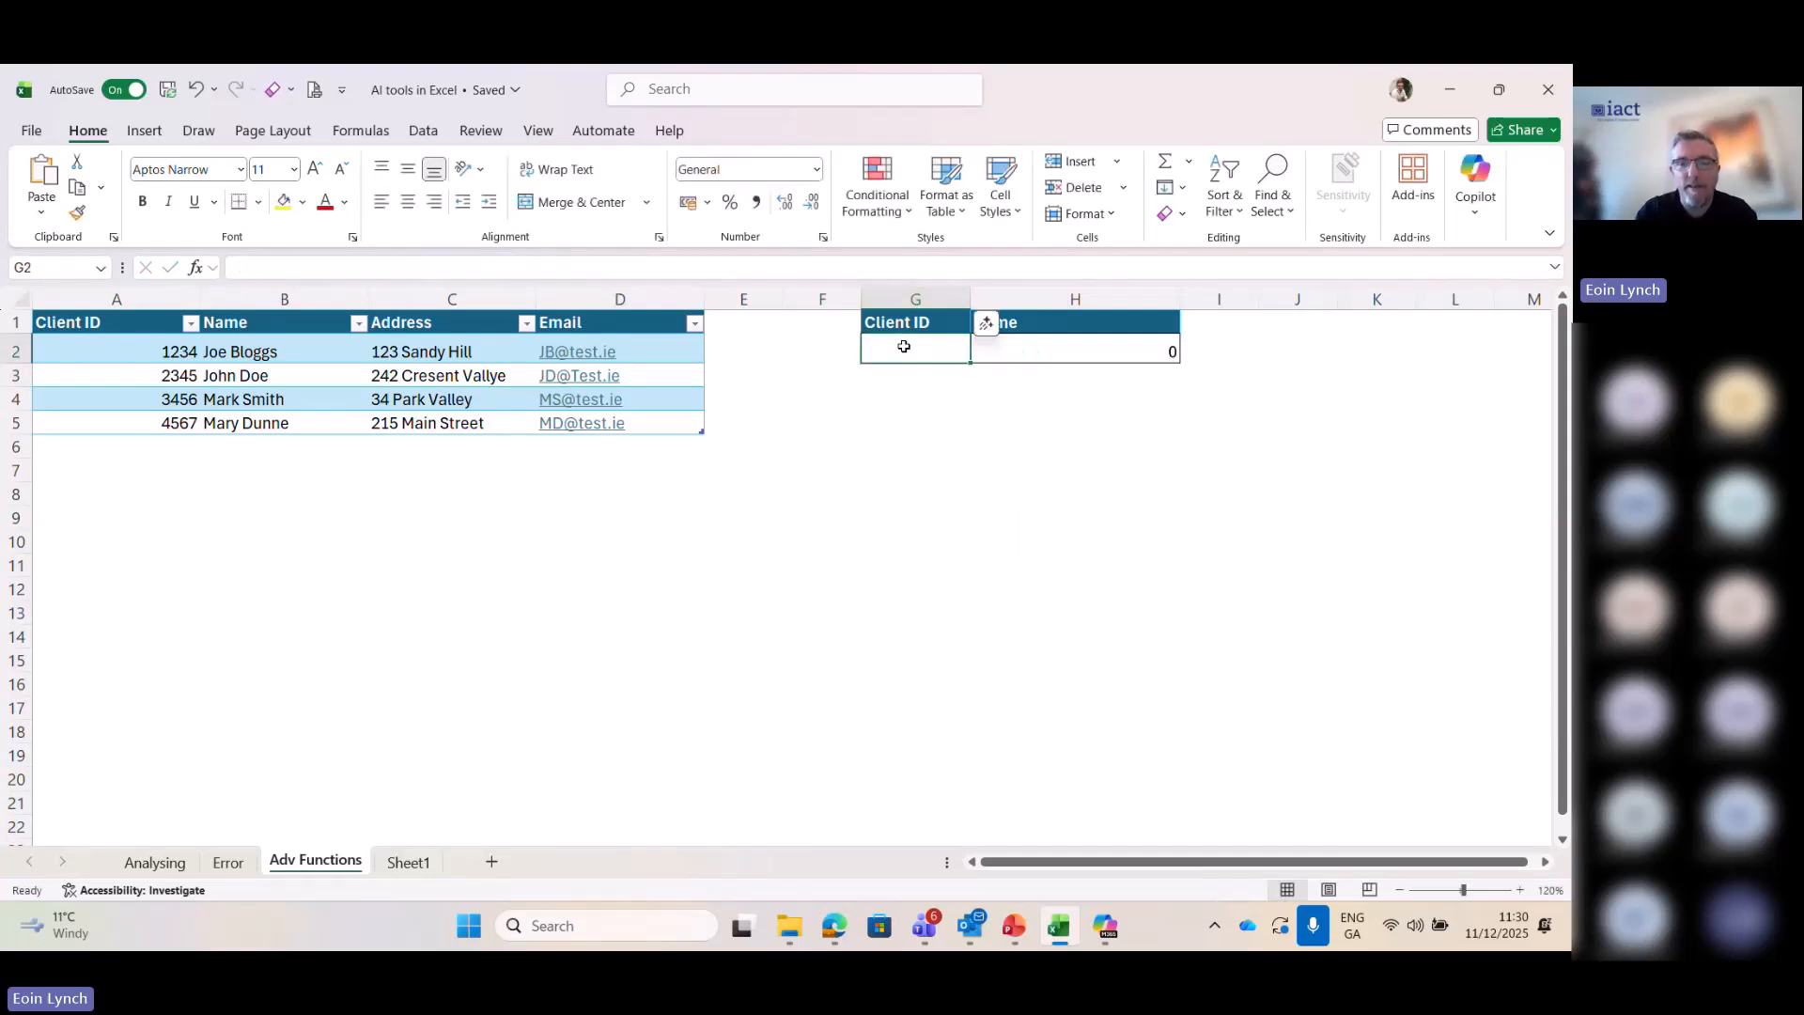
- Complete the not-found text in the H2 formula so it reads =XLOOKUP(G2,A:A,B:B,"Not found")
click(1091, 358)
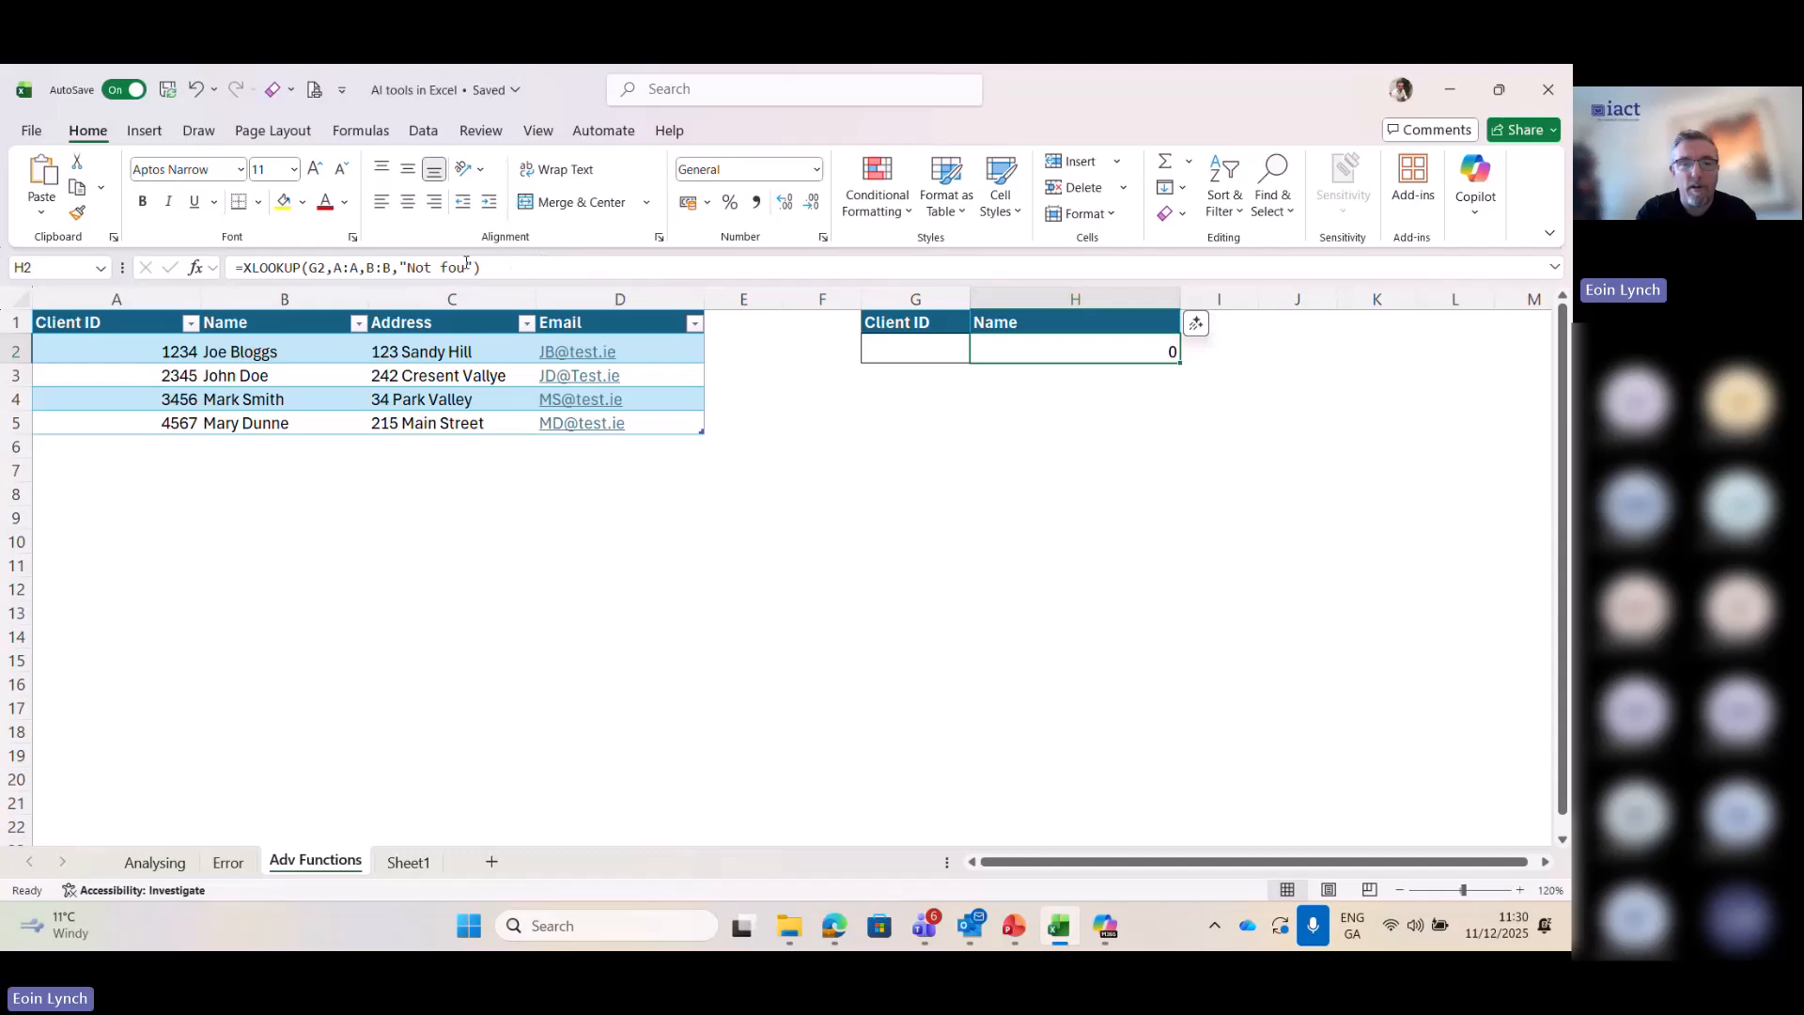
click(120, 806)
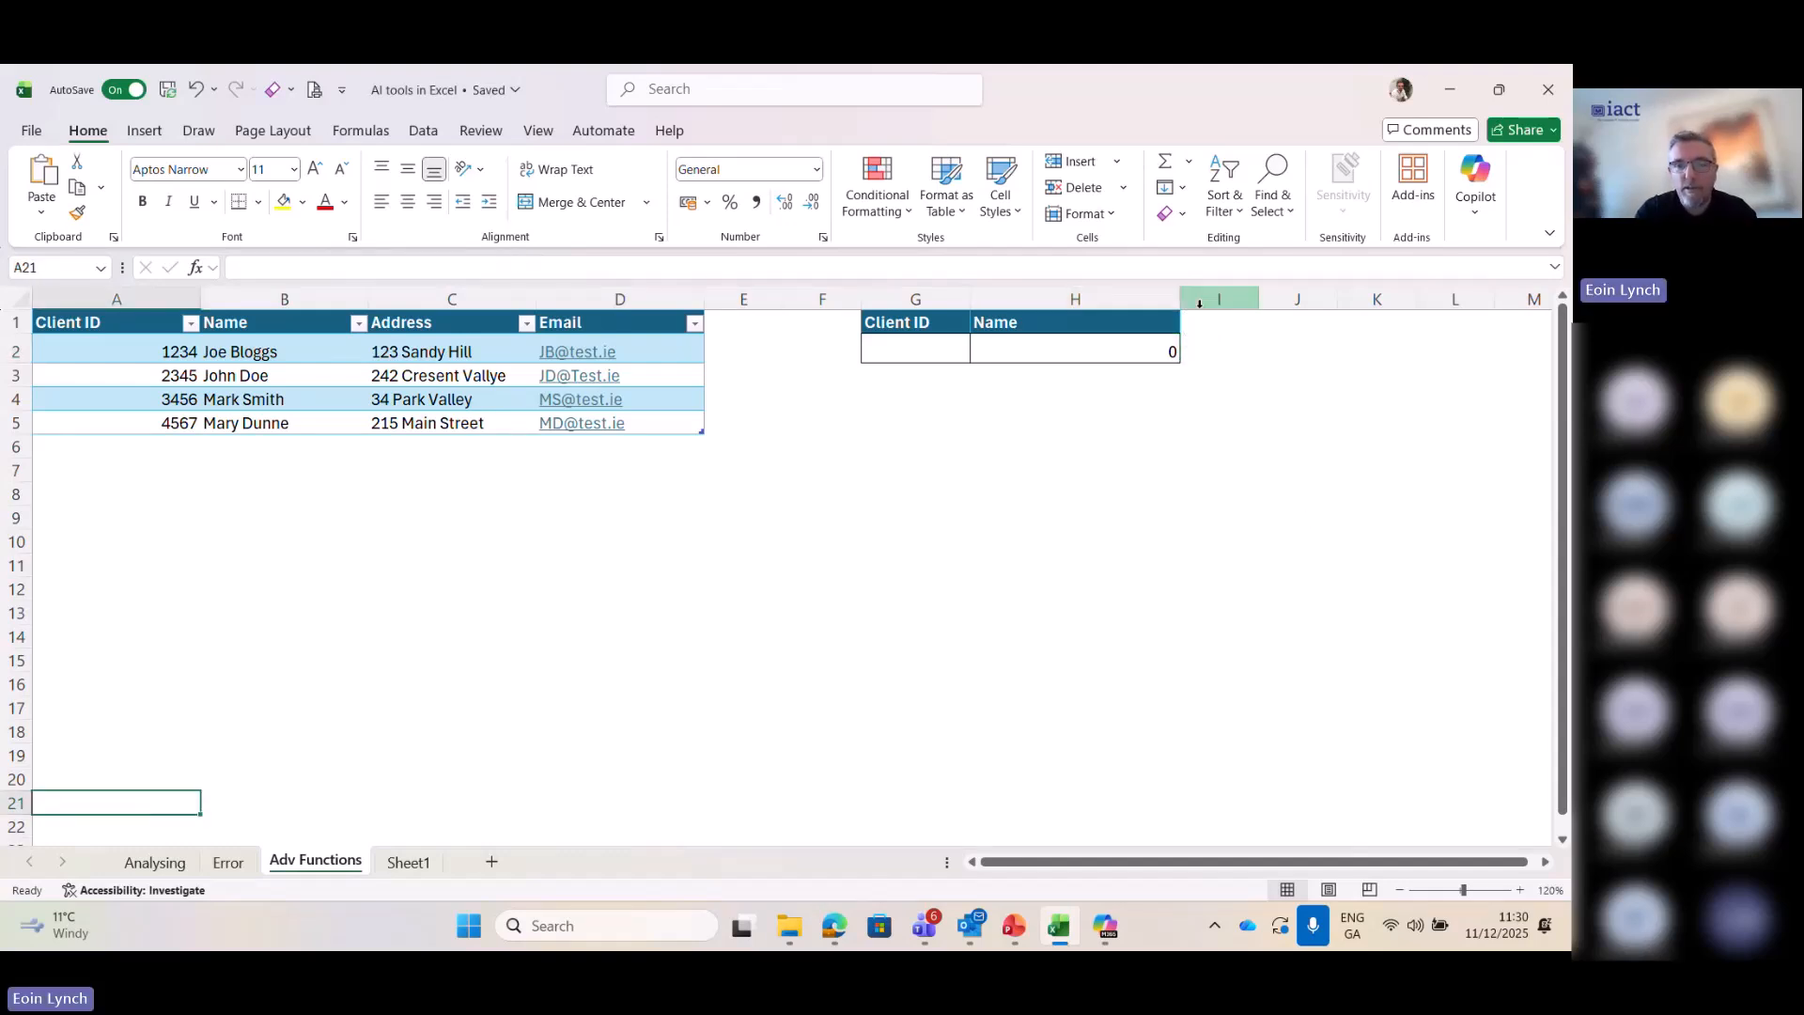
click(1143, 348)
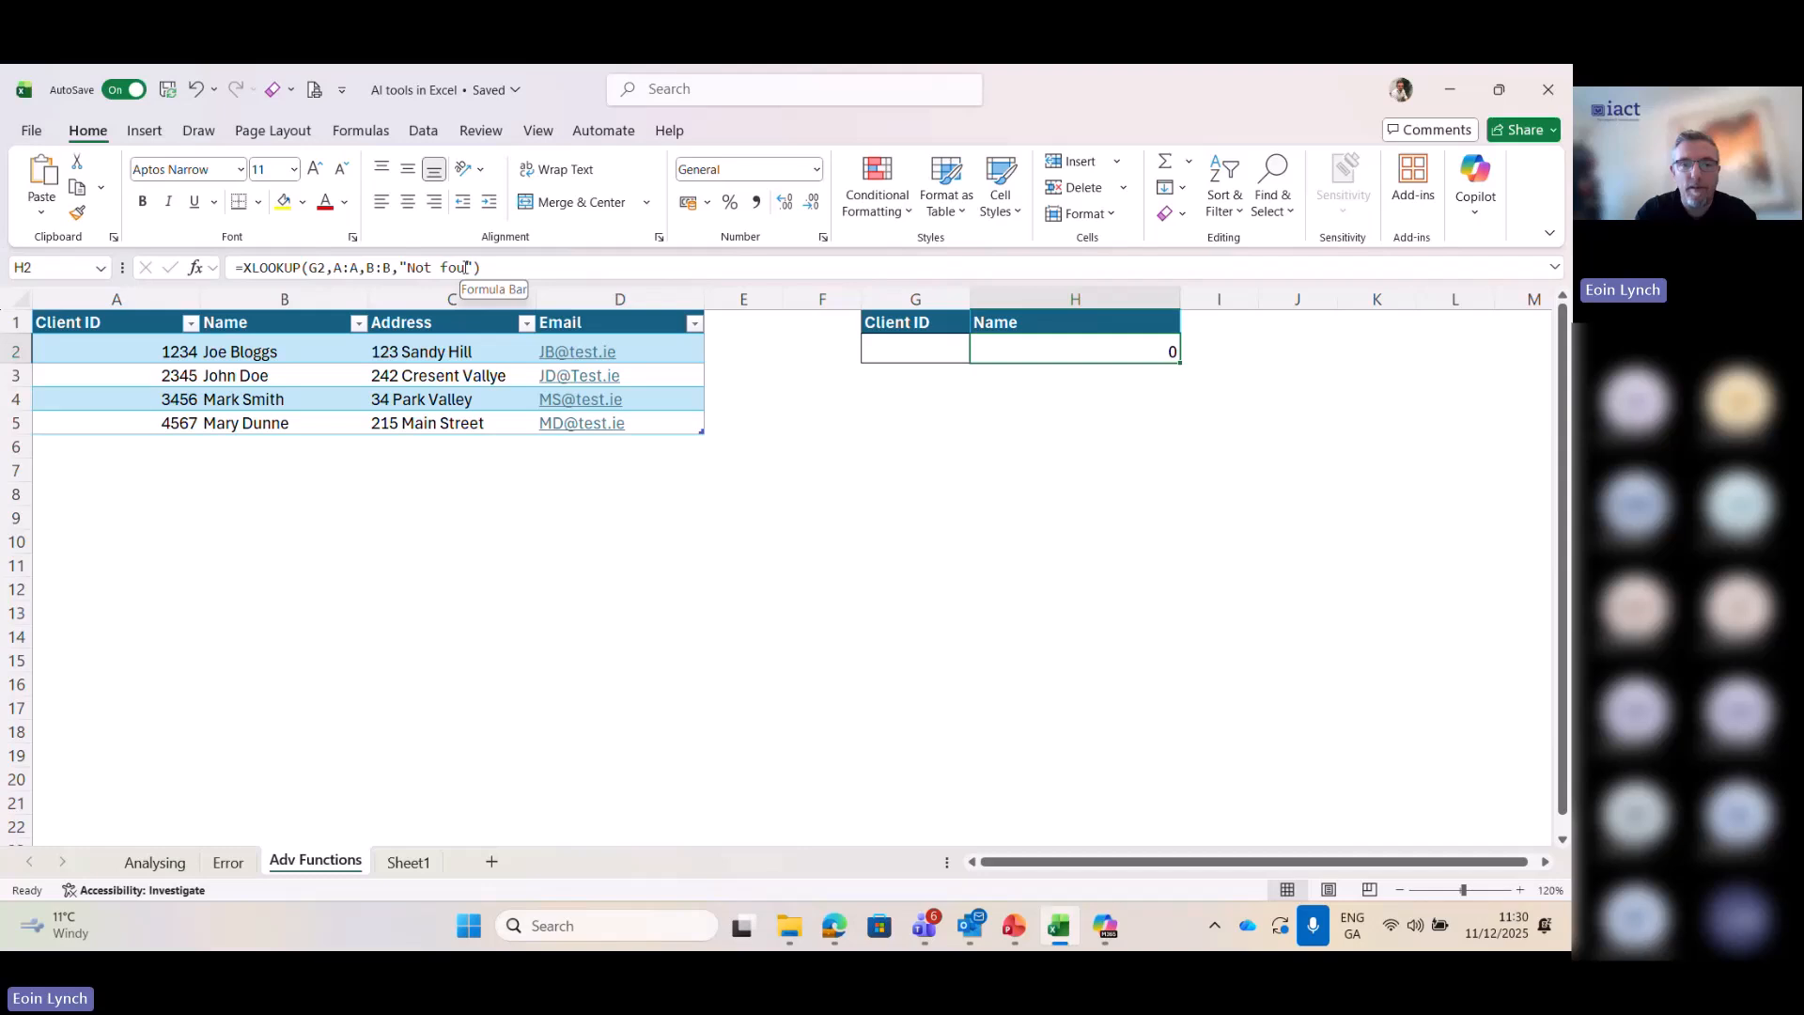
click(470, 268)
text(nd)
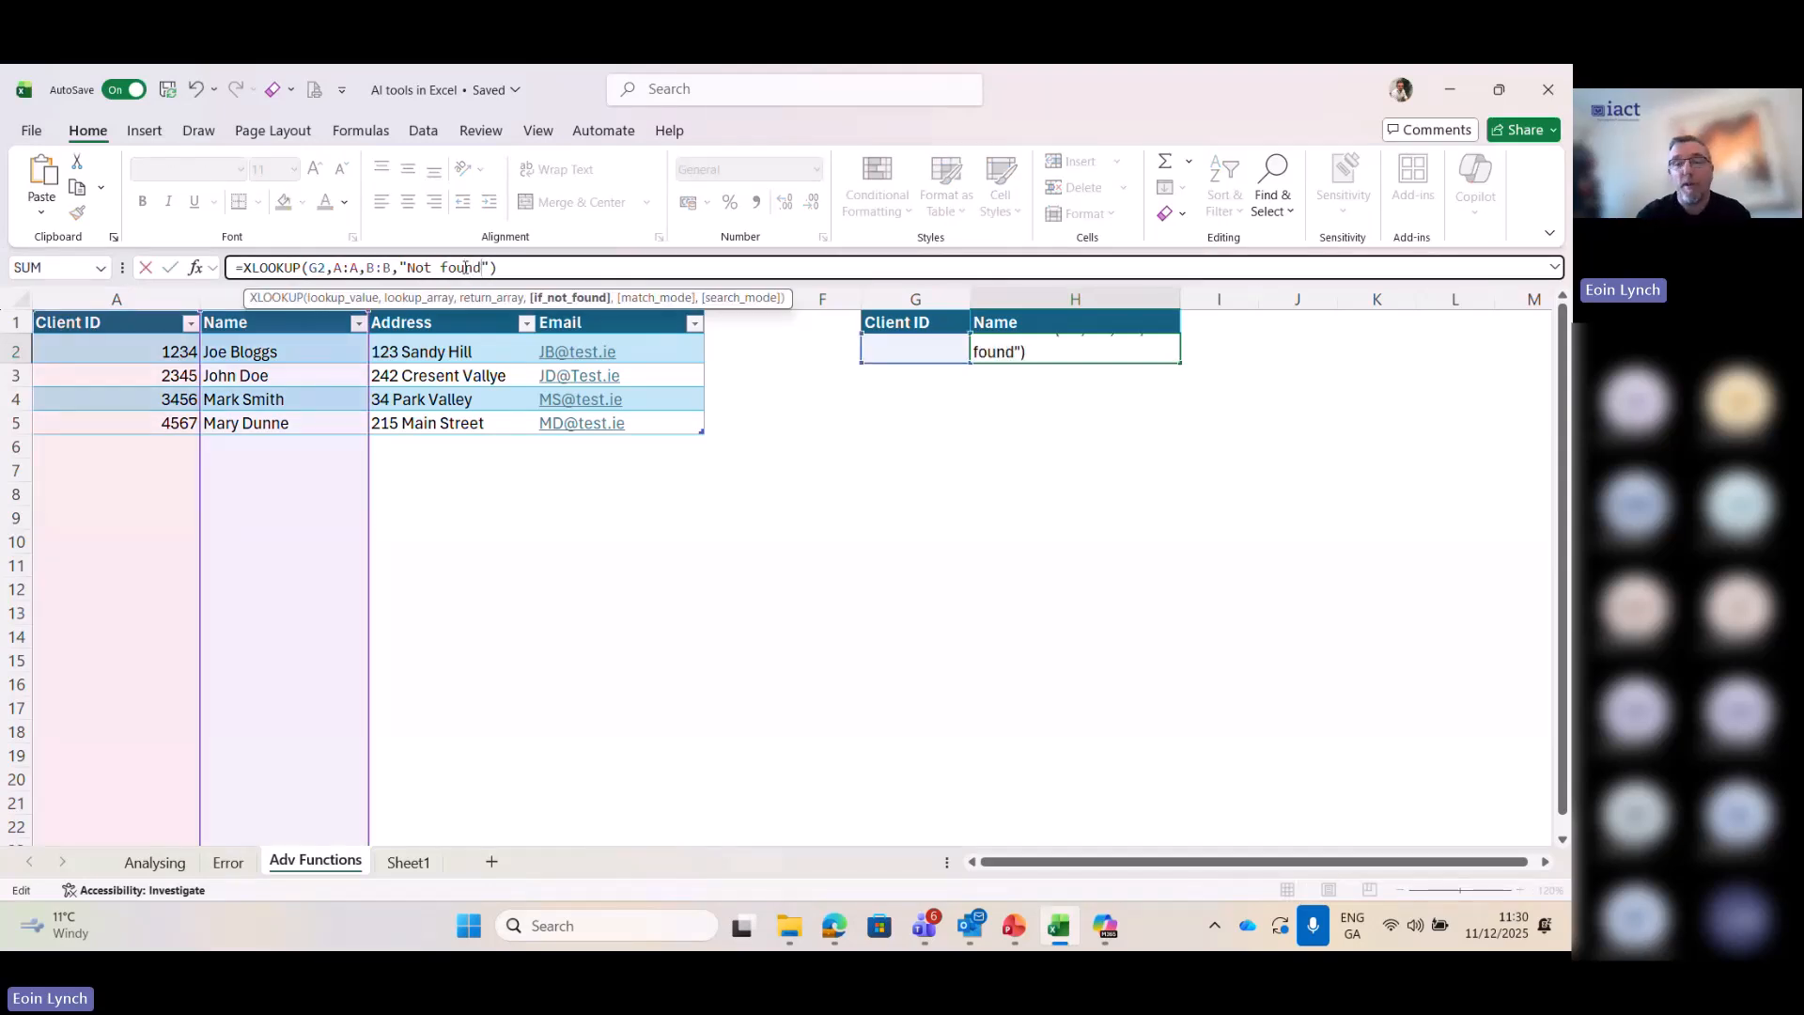
key(Return)
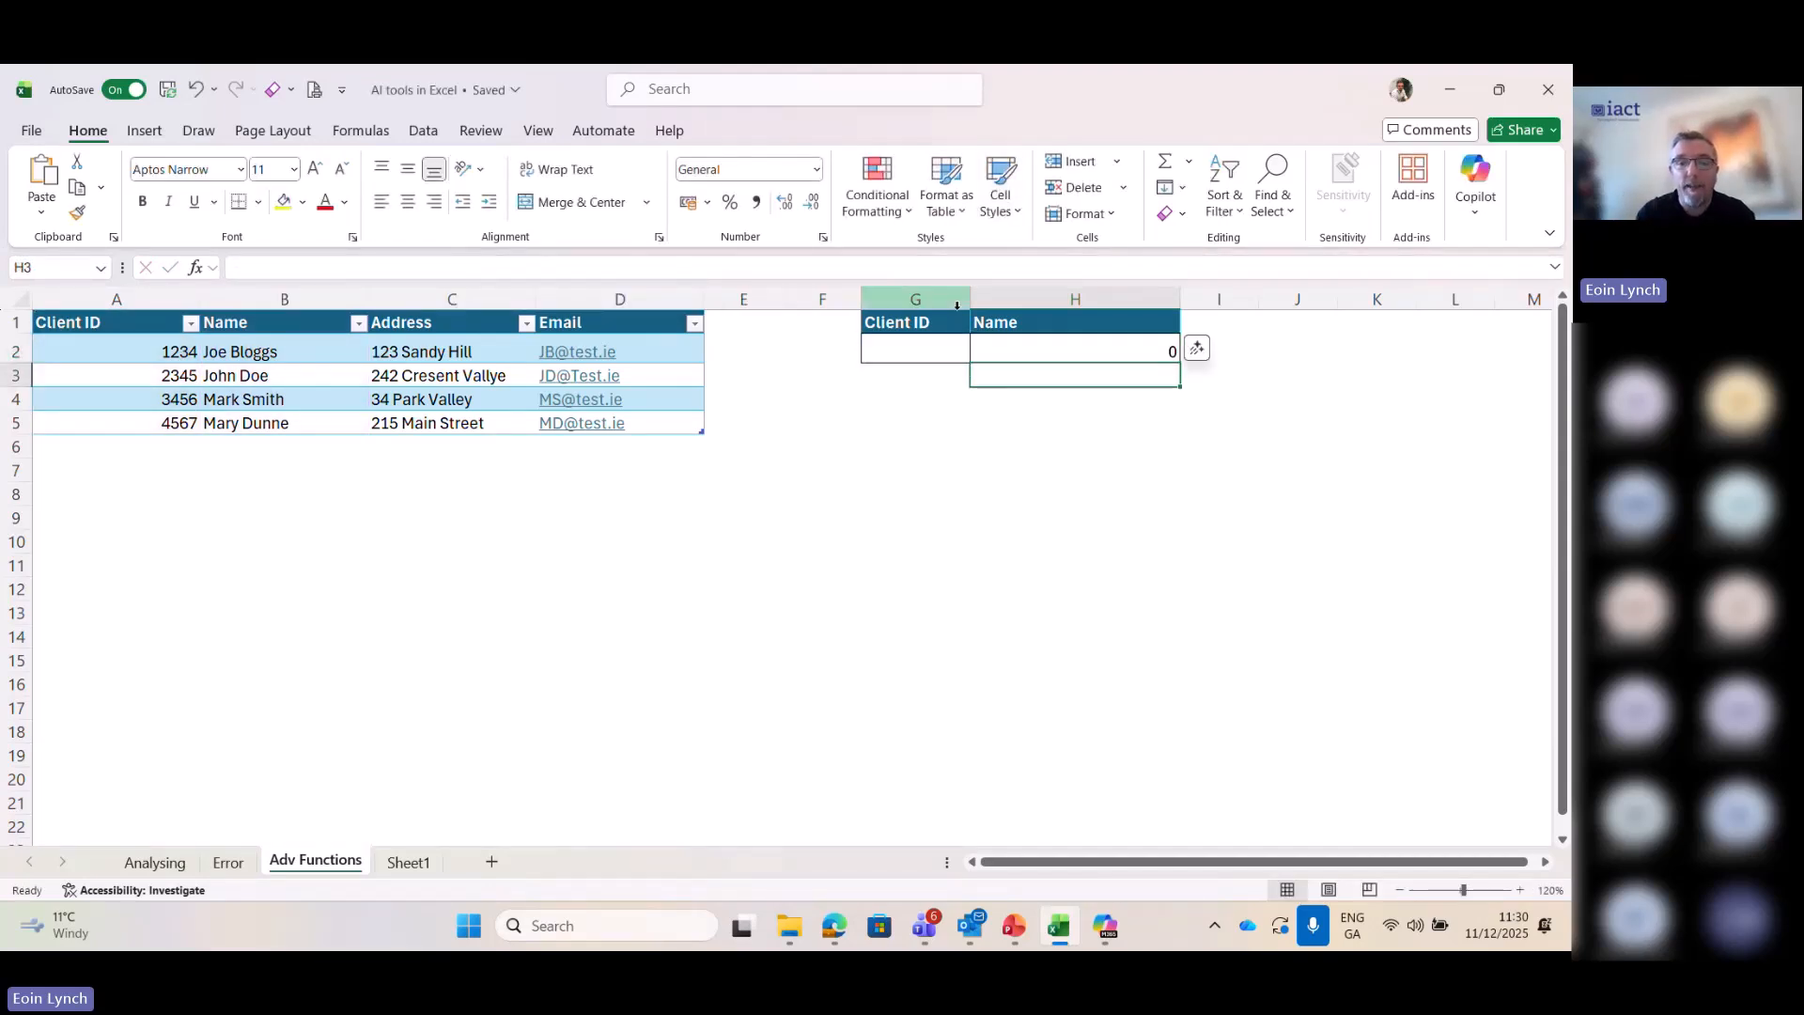
- Enter the first client's ID in cell G2 and check the lookup formula in H2
click(926, 343)
text(1234)
key(Return)
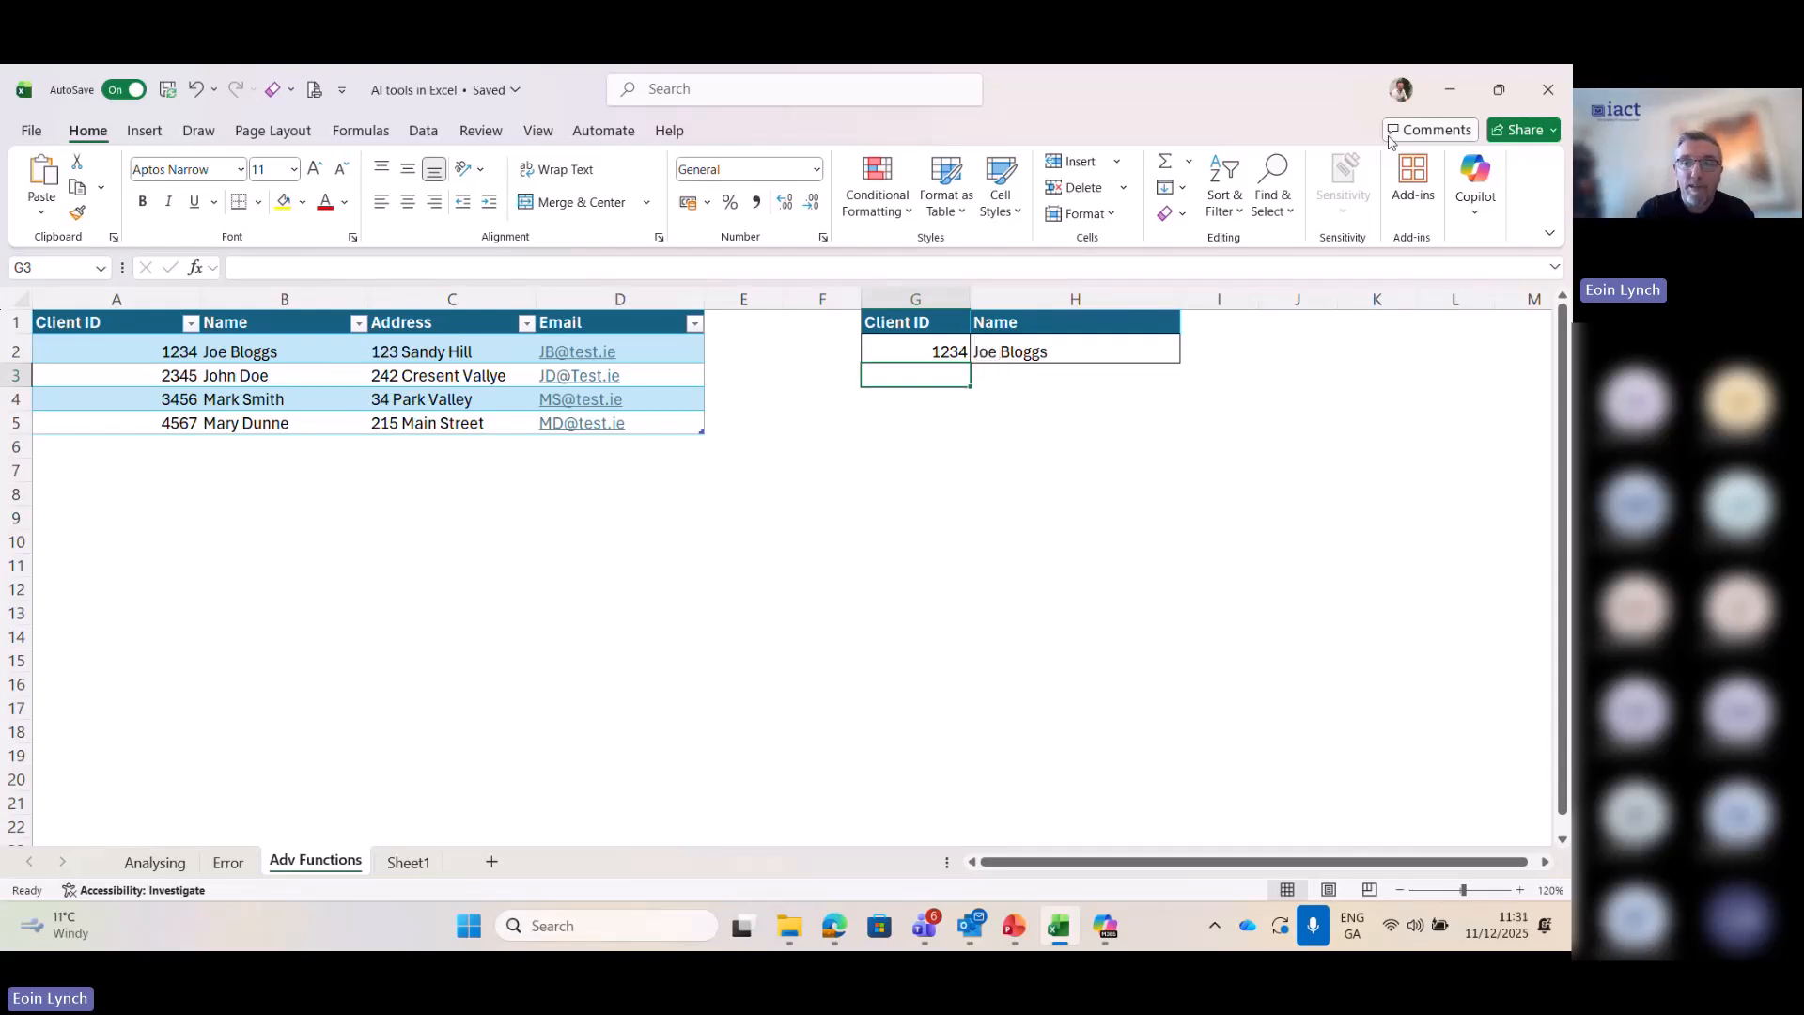
click(1012, 346)
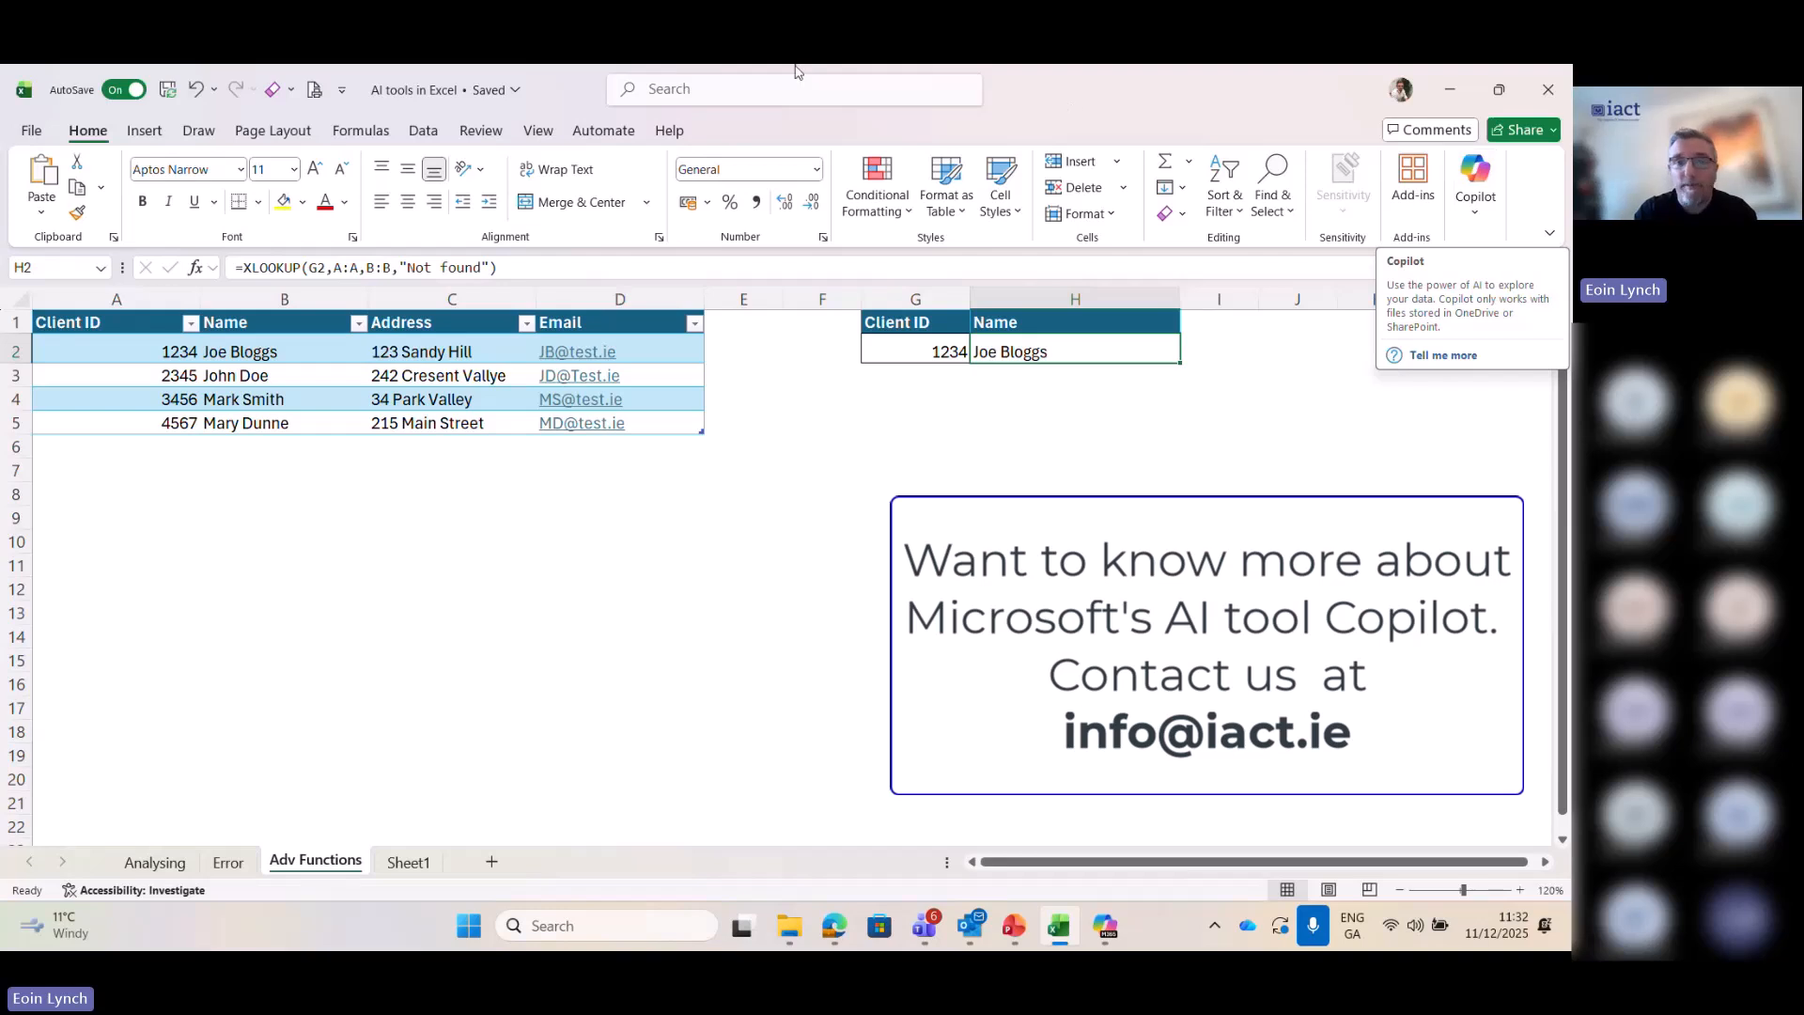
click(971, 106)
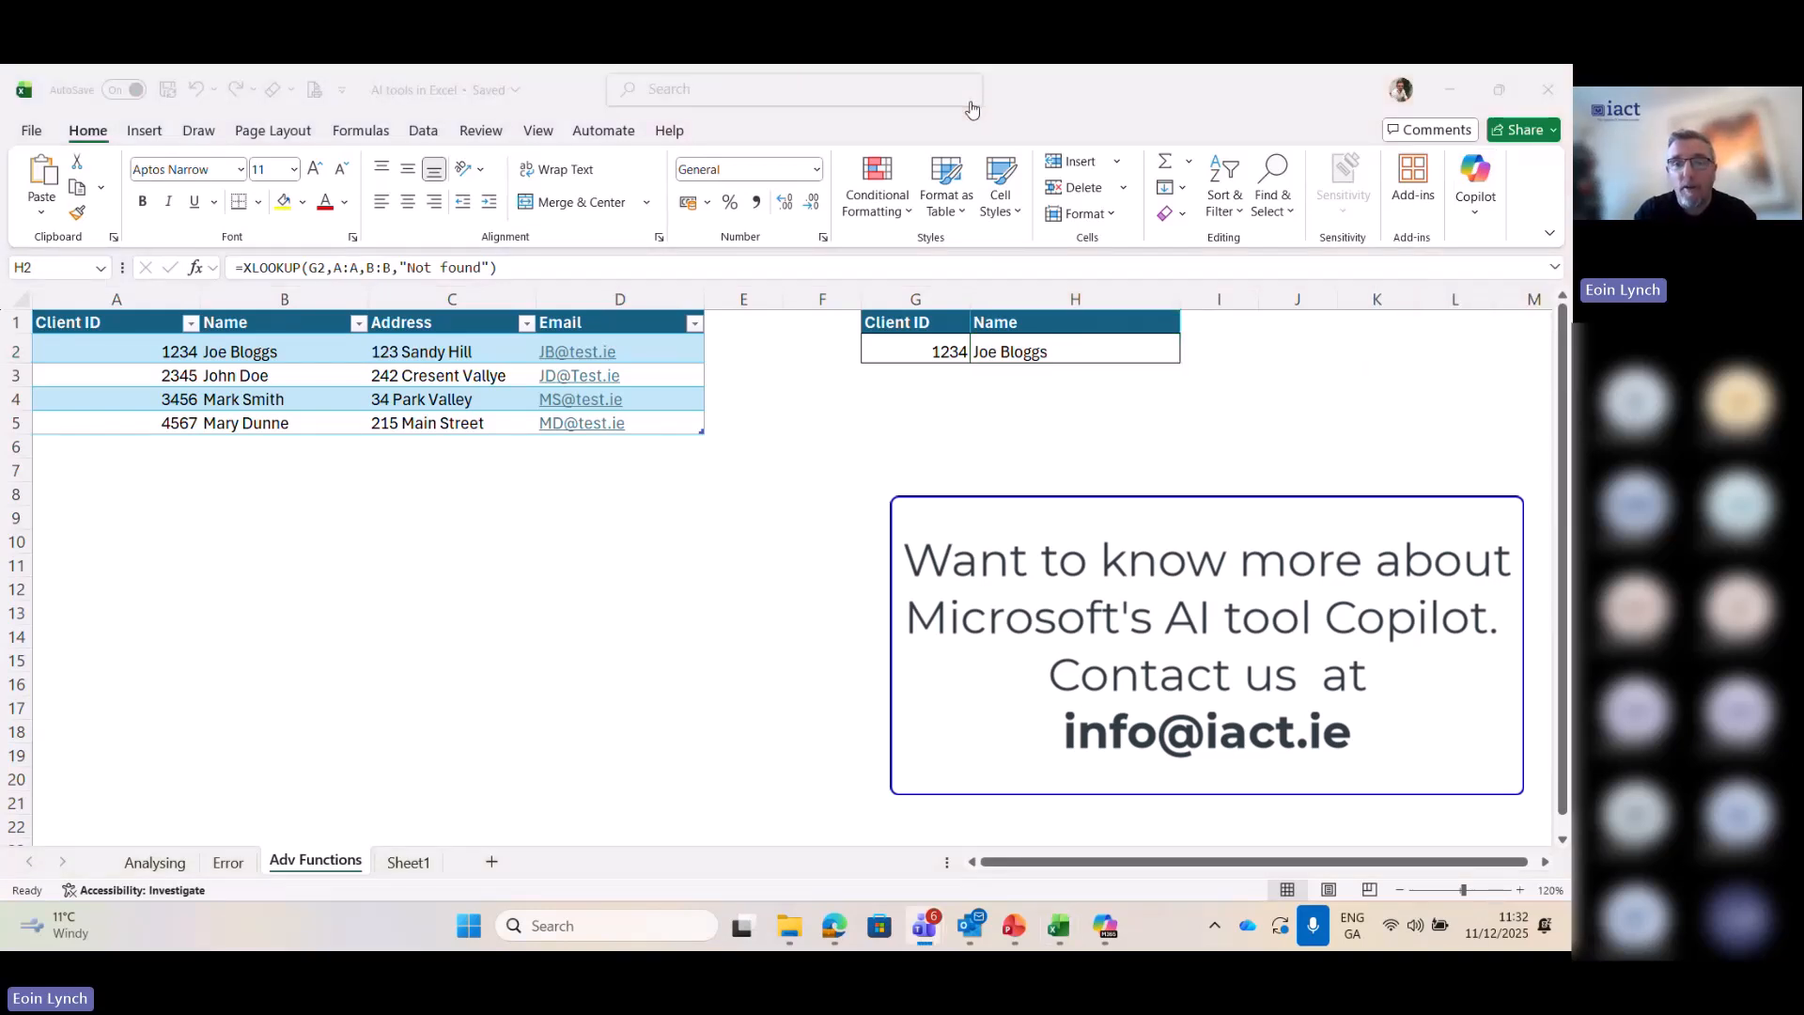